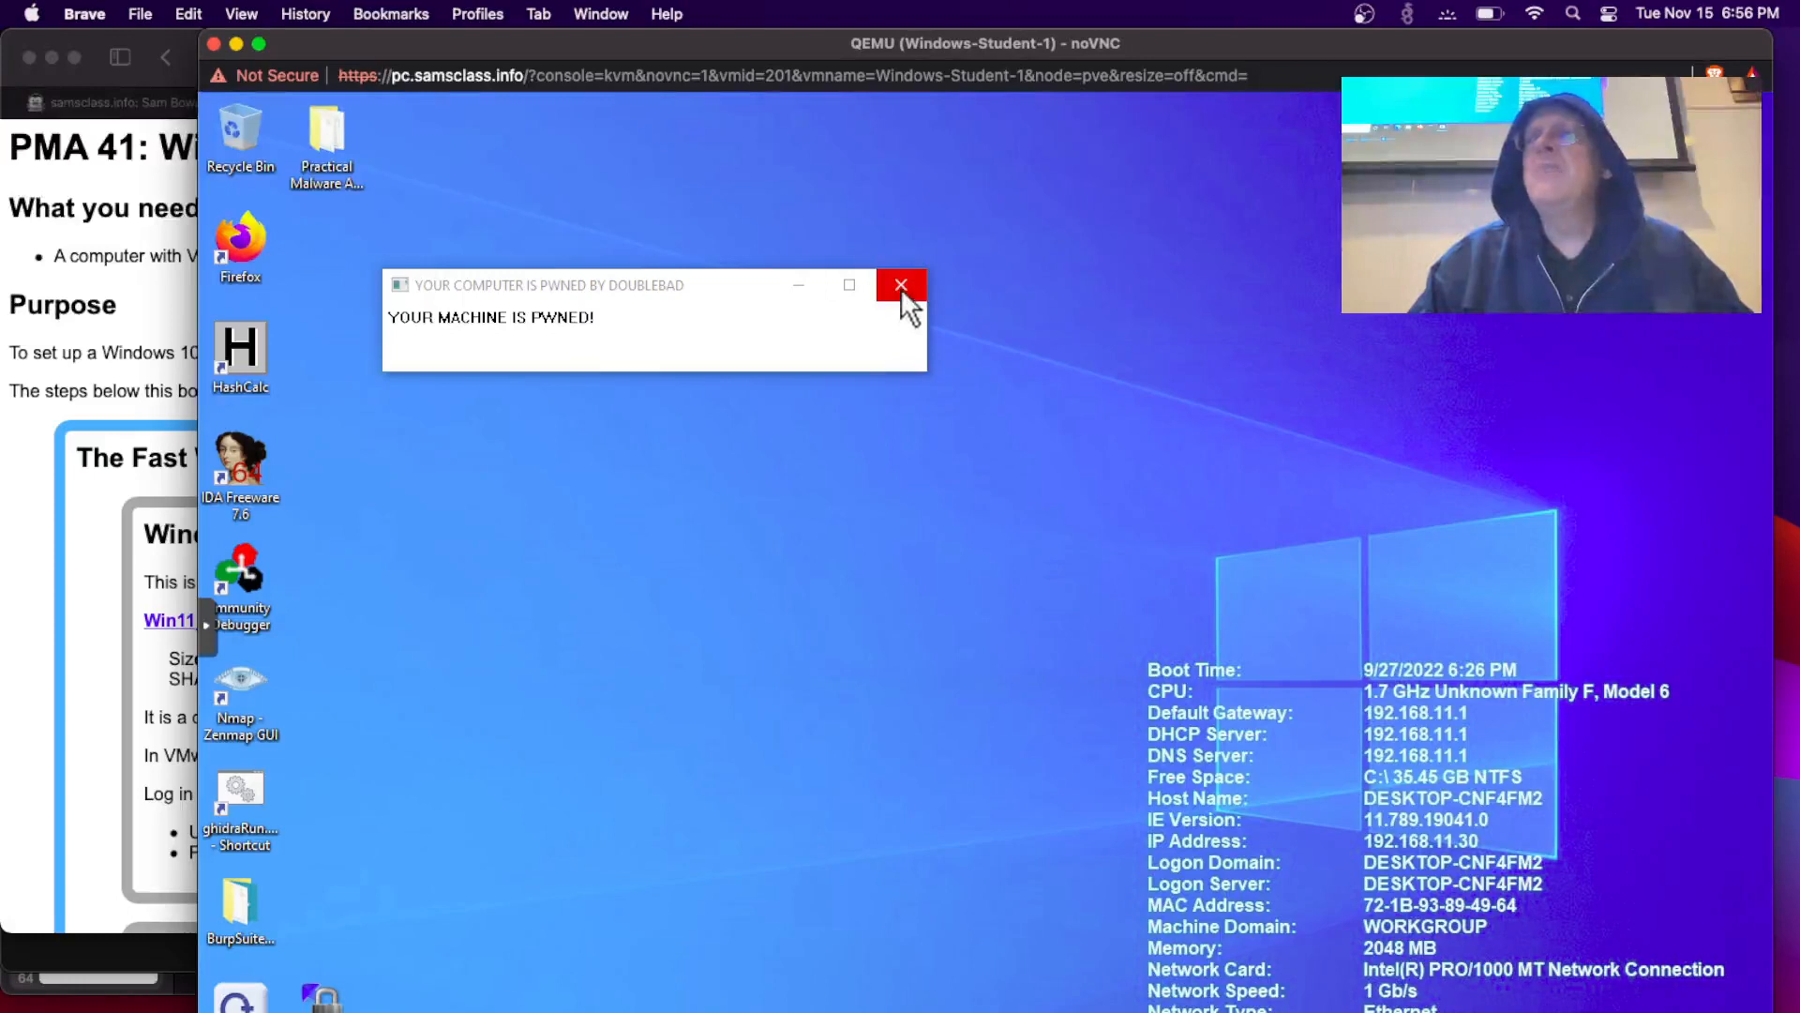
# Step: Close the "YOUR COMPUTER IS PWNED BY DOUBLEBAD" window and dismiss IDA's About box
pyautogui.click(901, 291)
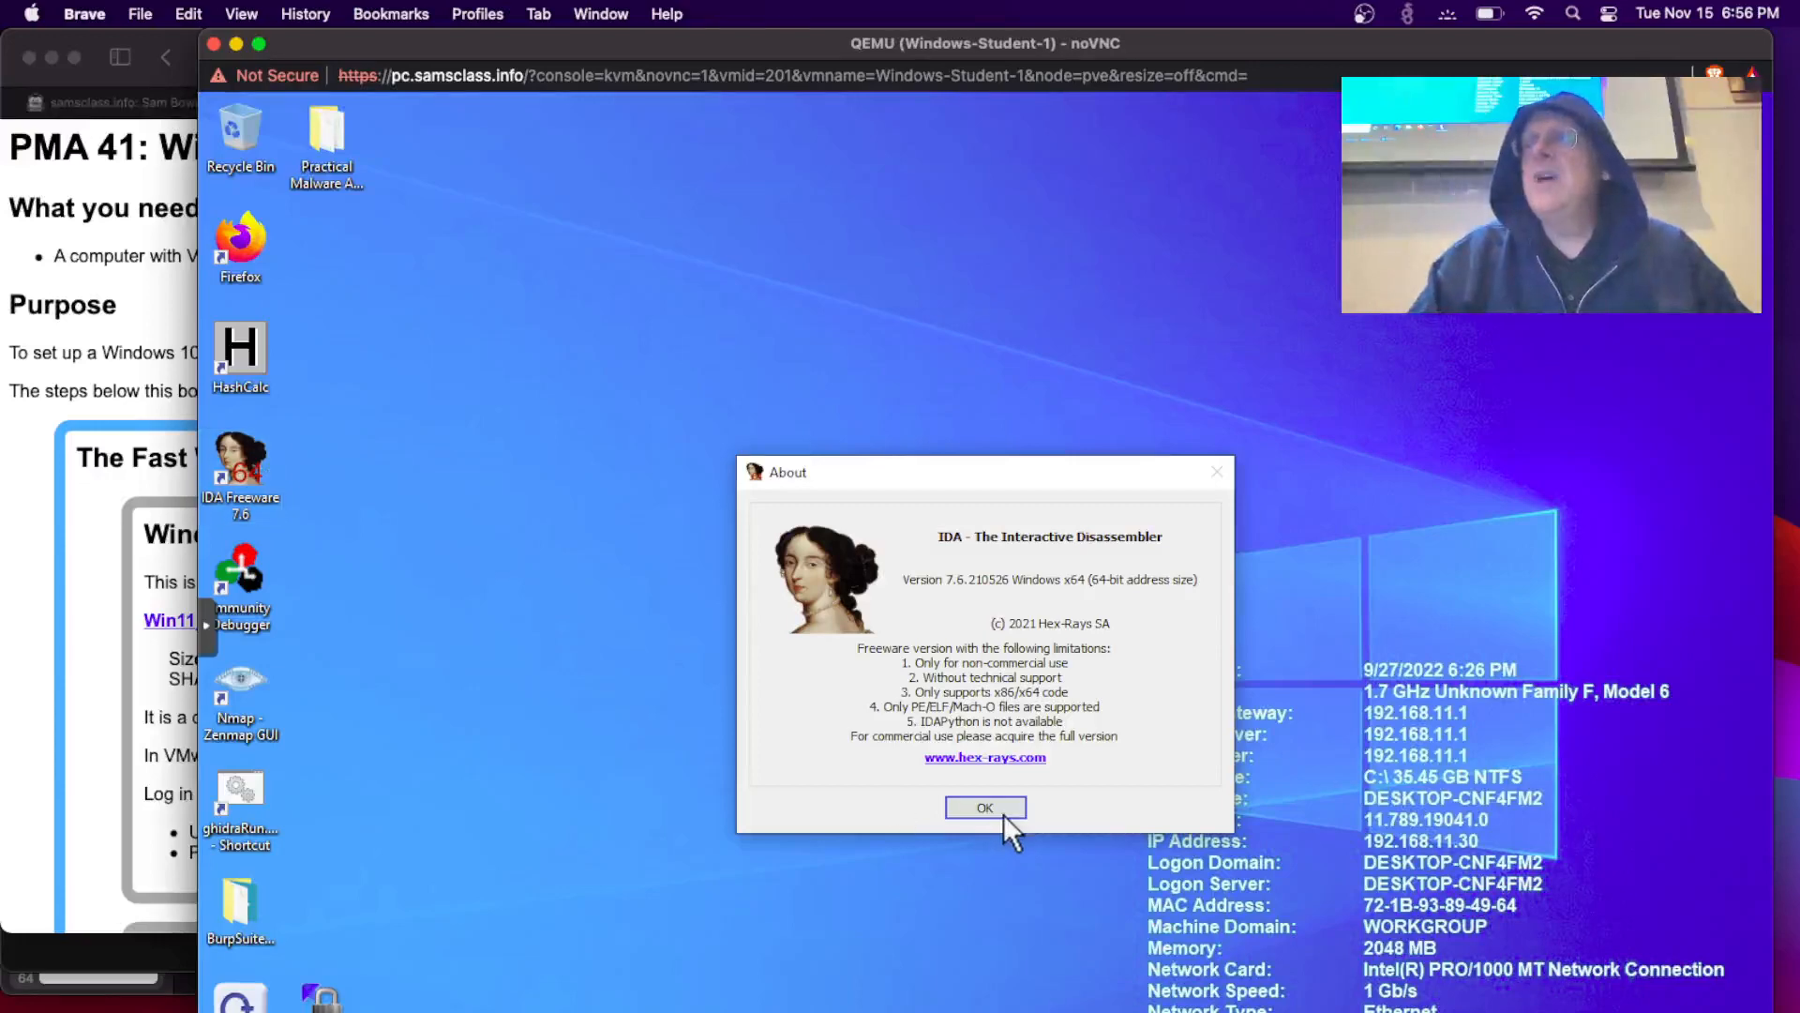
pyautogui.click(1003, 814)
# Step: Switch to Safari, close the PMA 41 Windows VM page and the page search, and show the PMA 303c: IDA Pro project
pyautogui.click(34, 430)
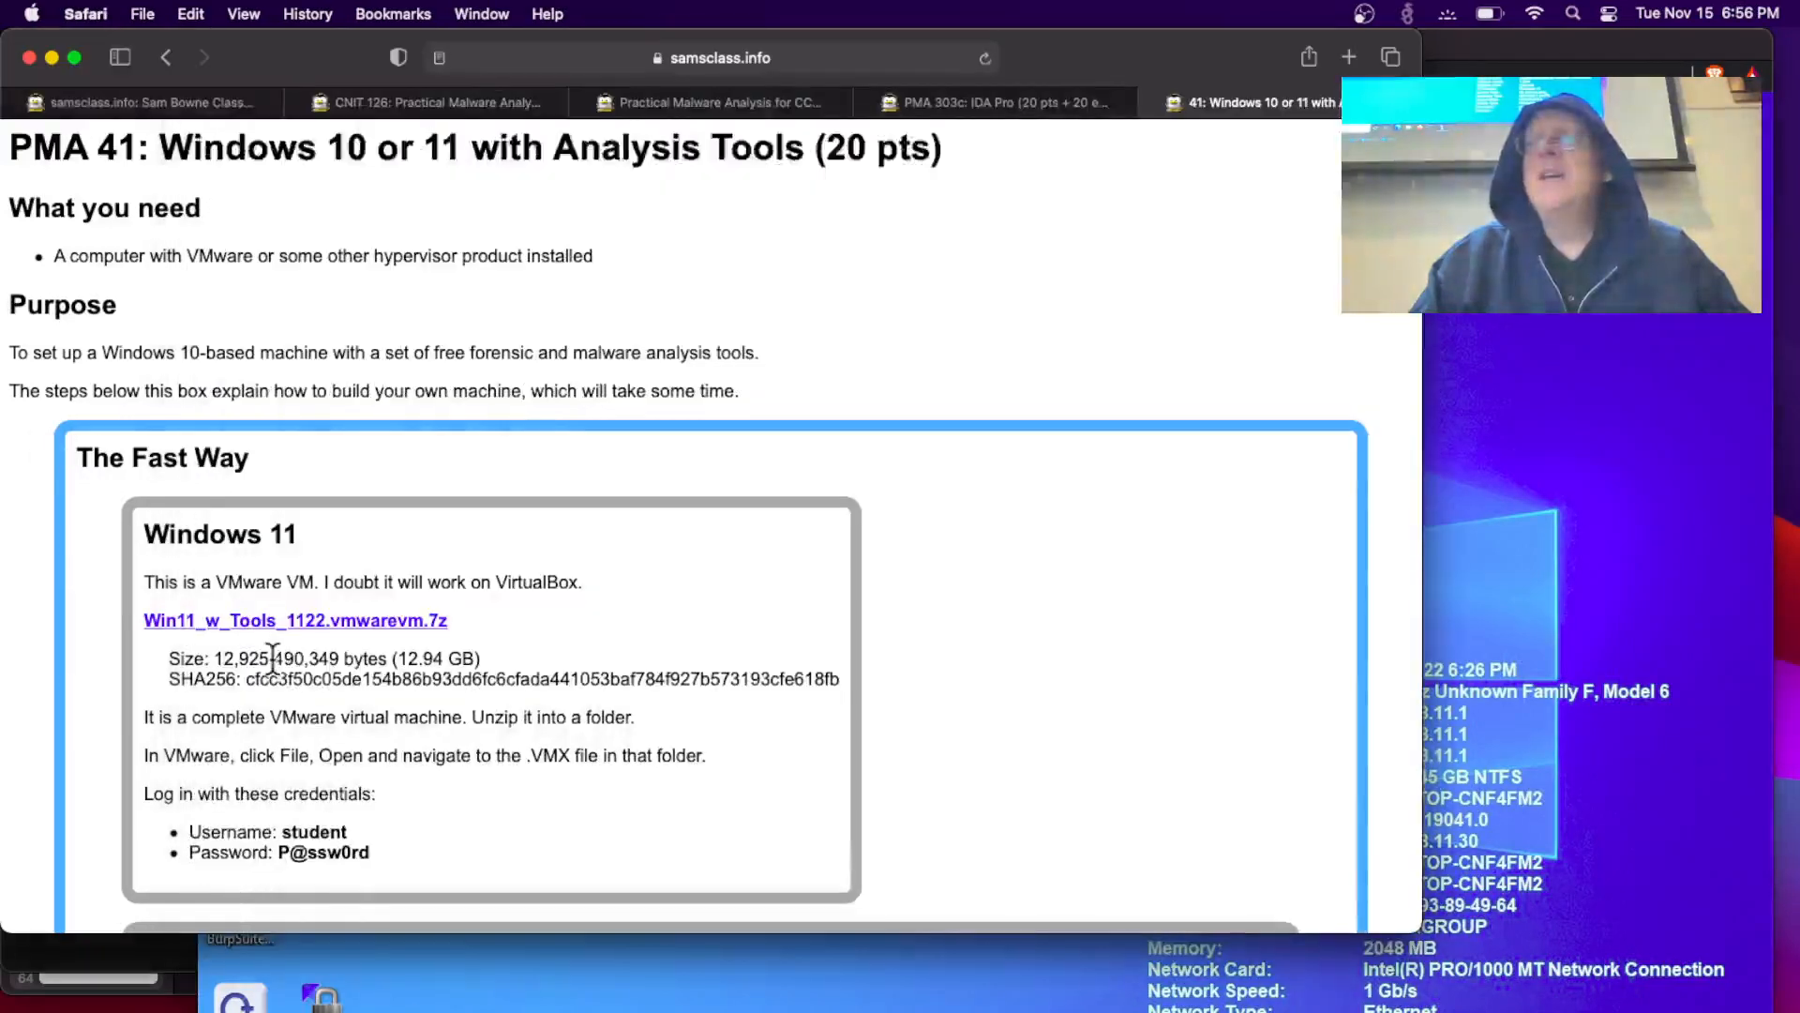
pyautogui.scroll(-3, 416, 710)
pyautogui.scroll(3, 390, 723)
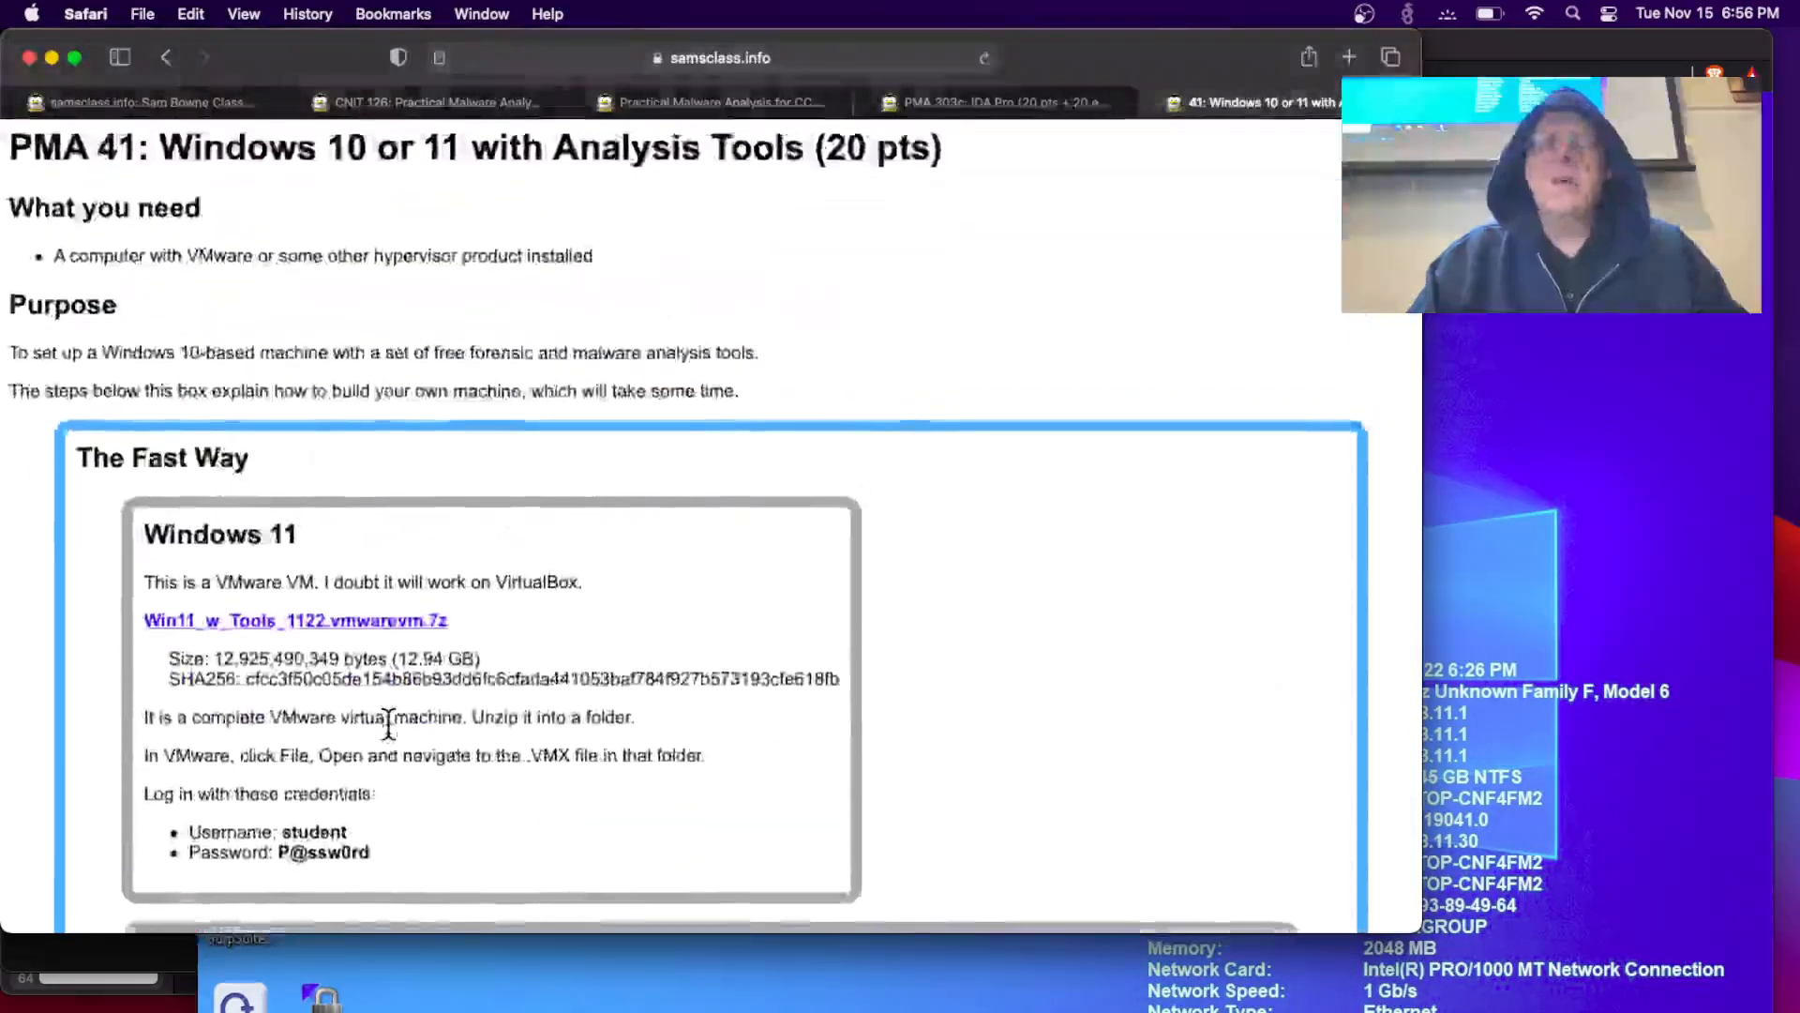
pyautogui.press('super+w')
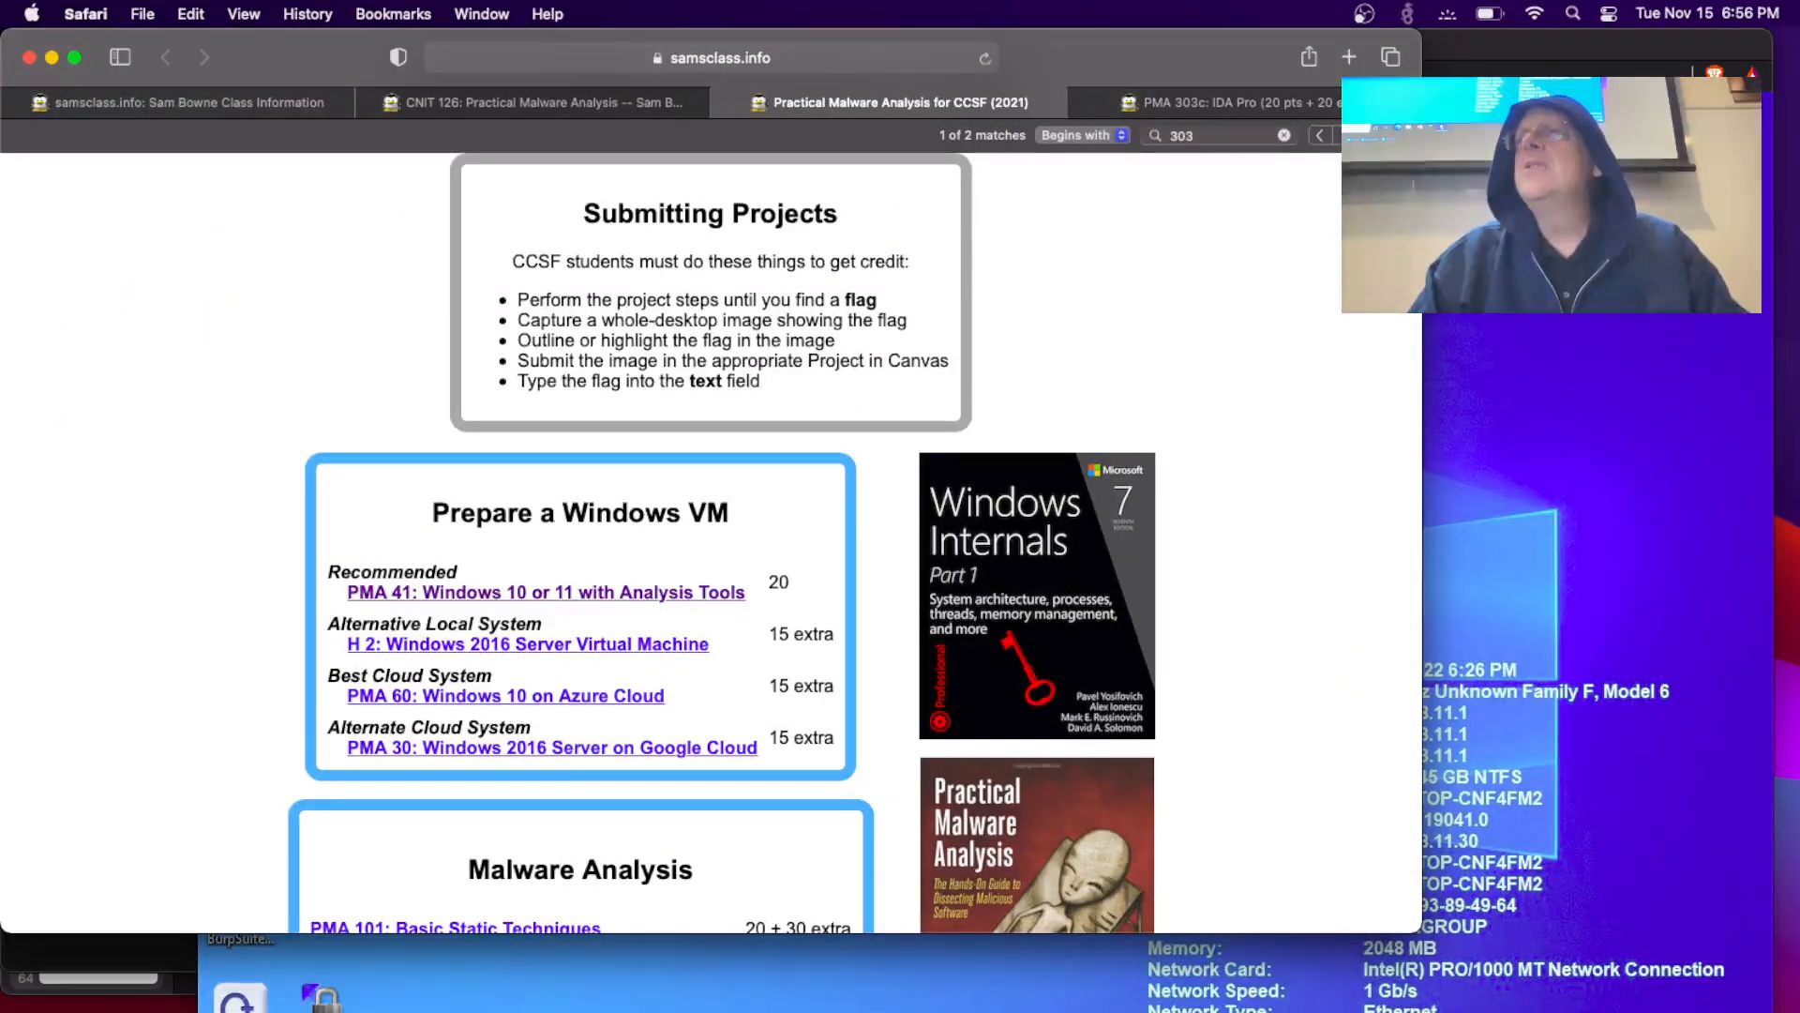
pyautogui.press('Escape')
pyautogui.click(1281, 97)
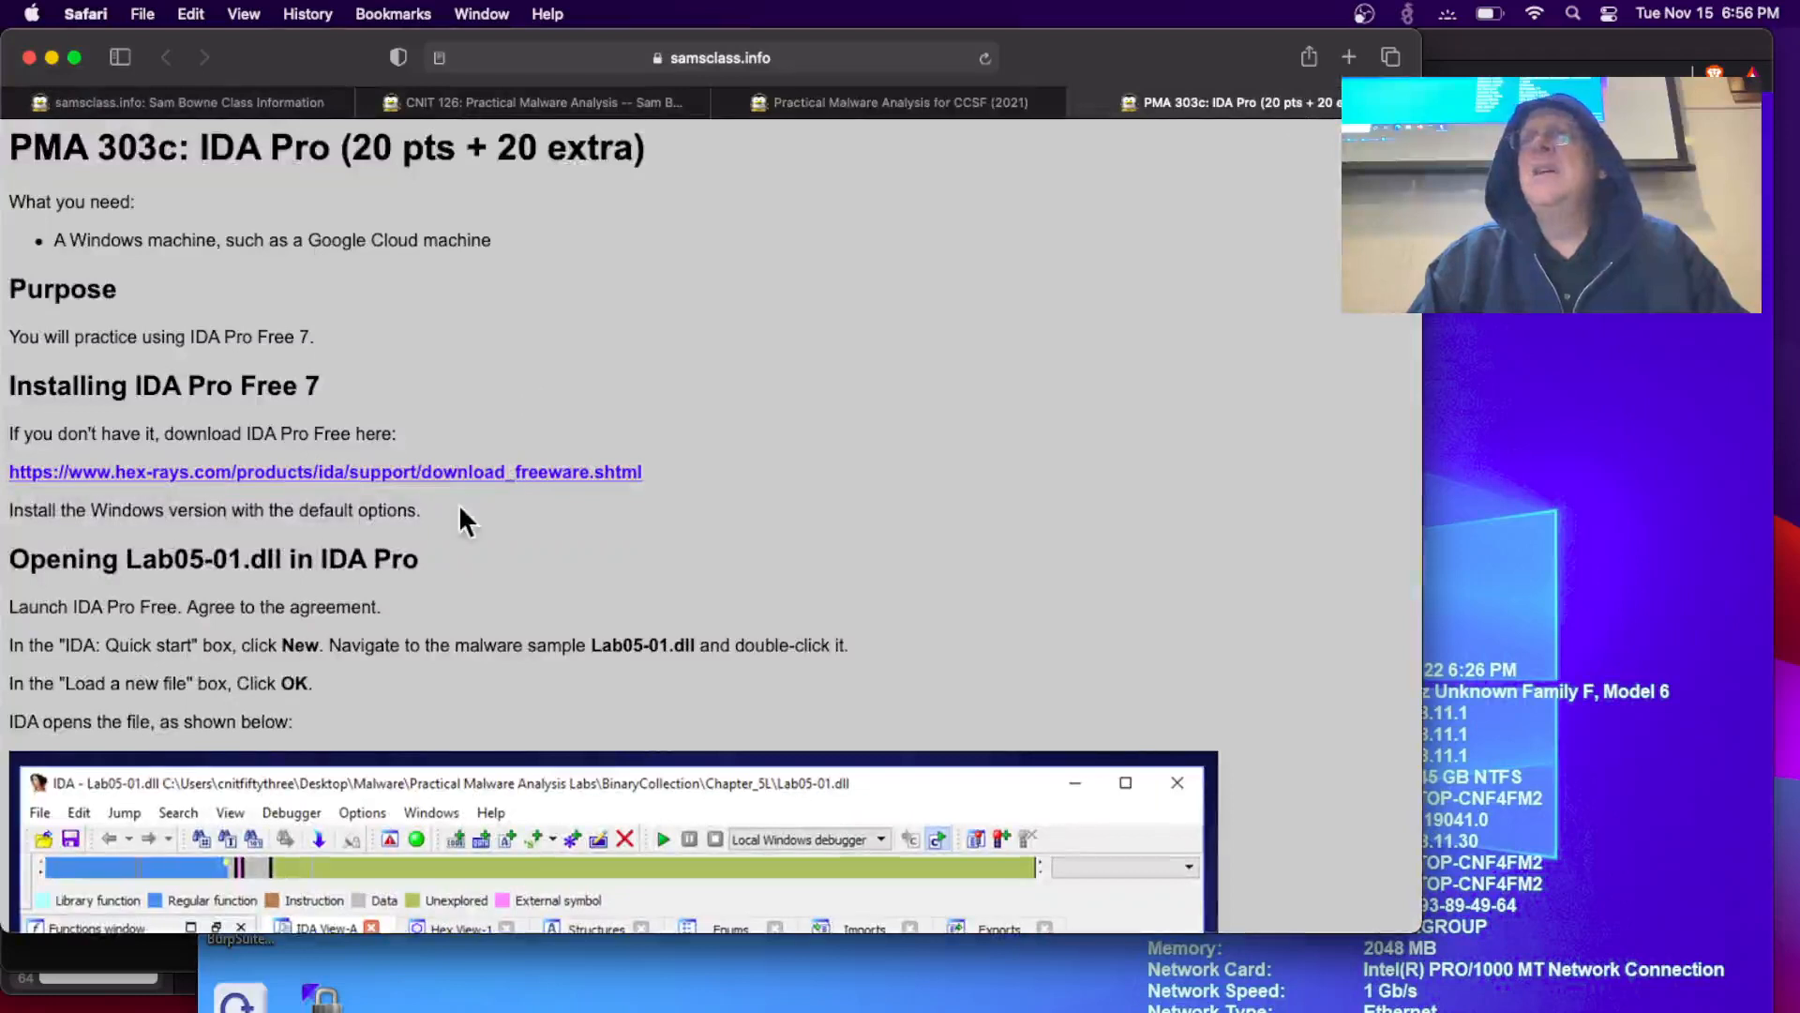
# Step: Back in IDA, start a new disassembly of Lab05-01.dll from the desktop labs' BinaryCollection\Chapter_5L folder, loading it as a portable executable with default options
pyautogui.click(1606, 466)
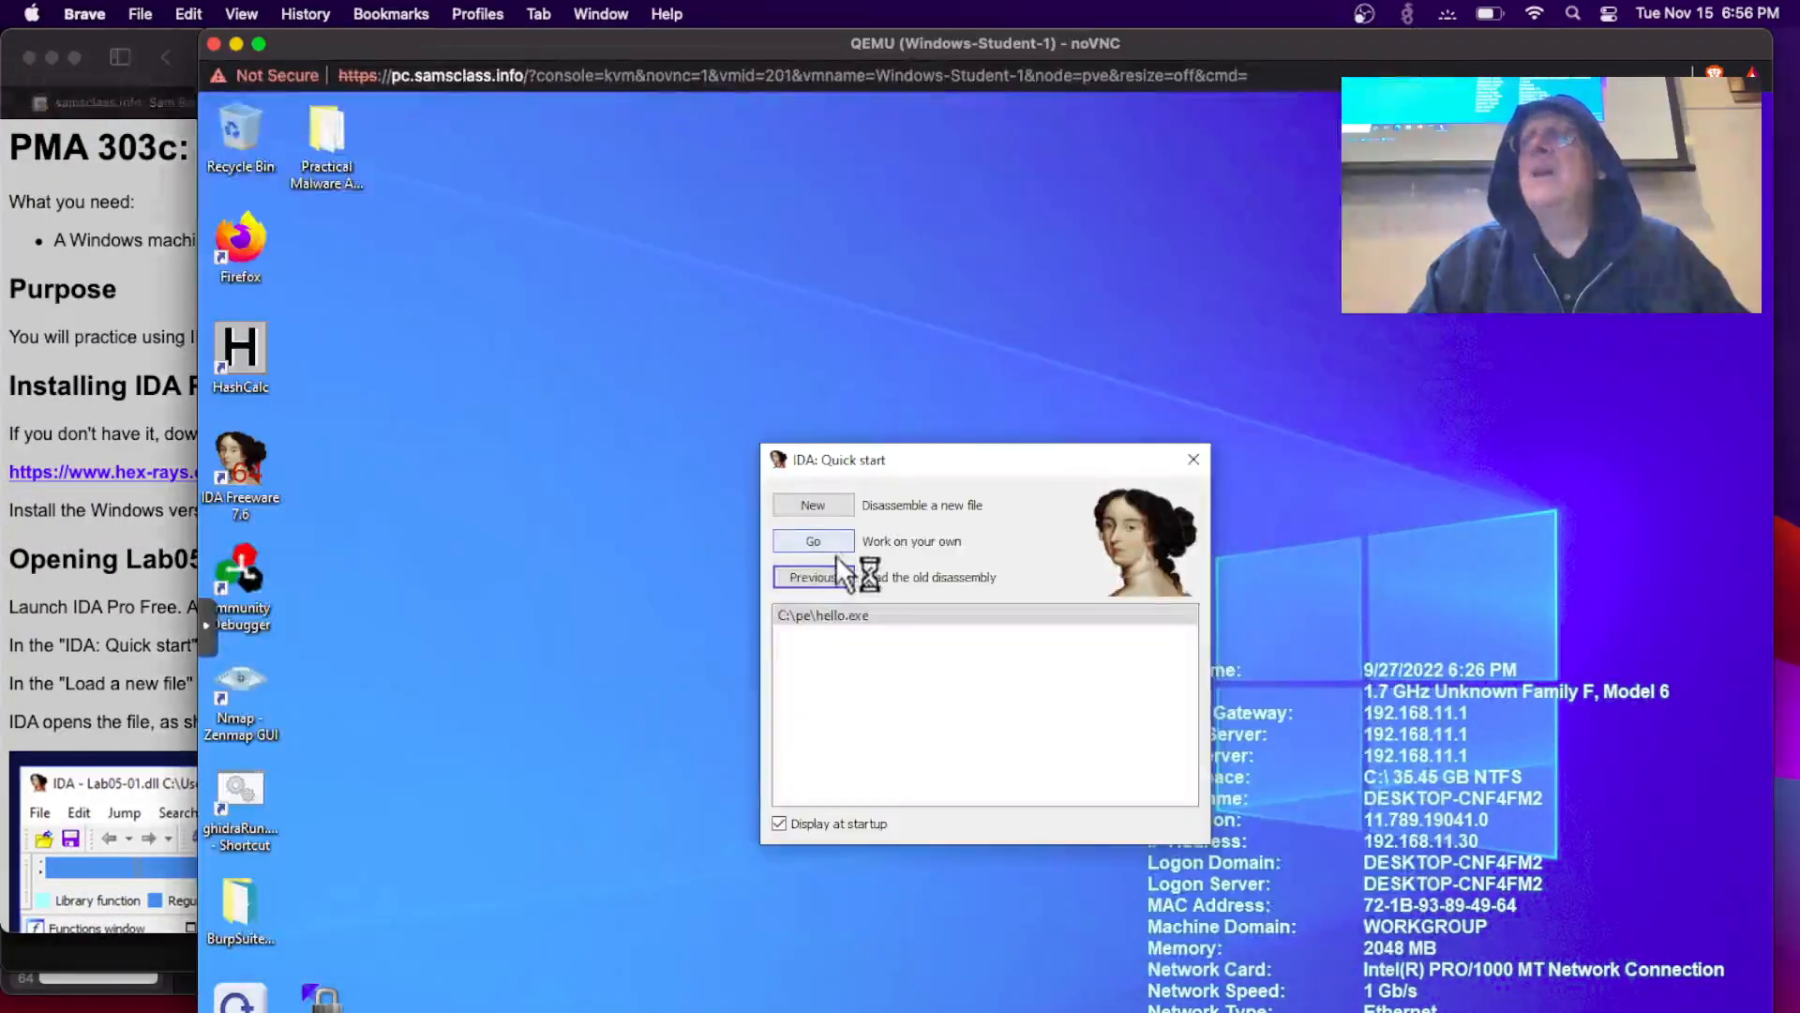
pyautogui.click(830, 508)
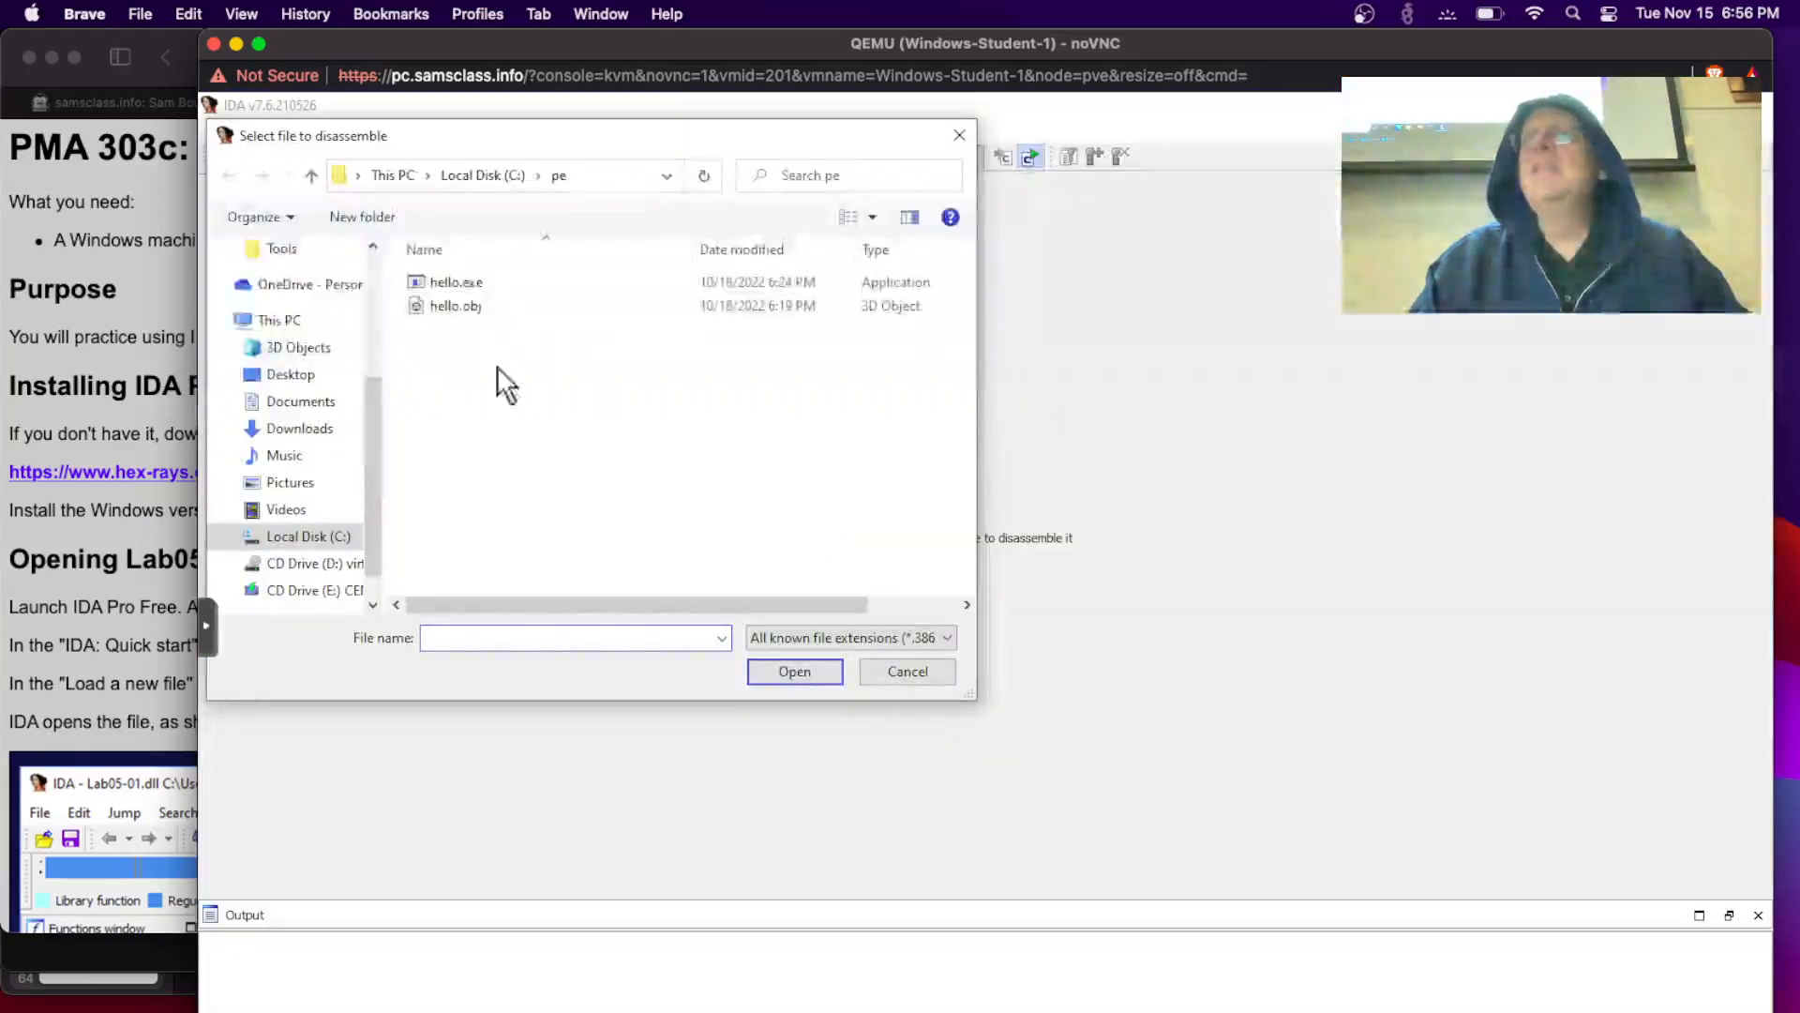
pyautogui.click(305, 379)
pyautogui.doubleClick(465, 309)
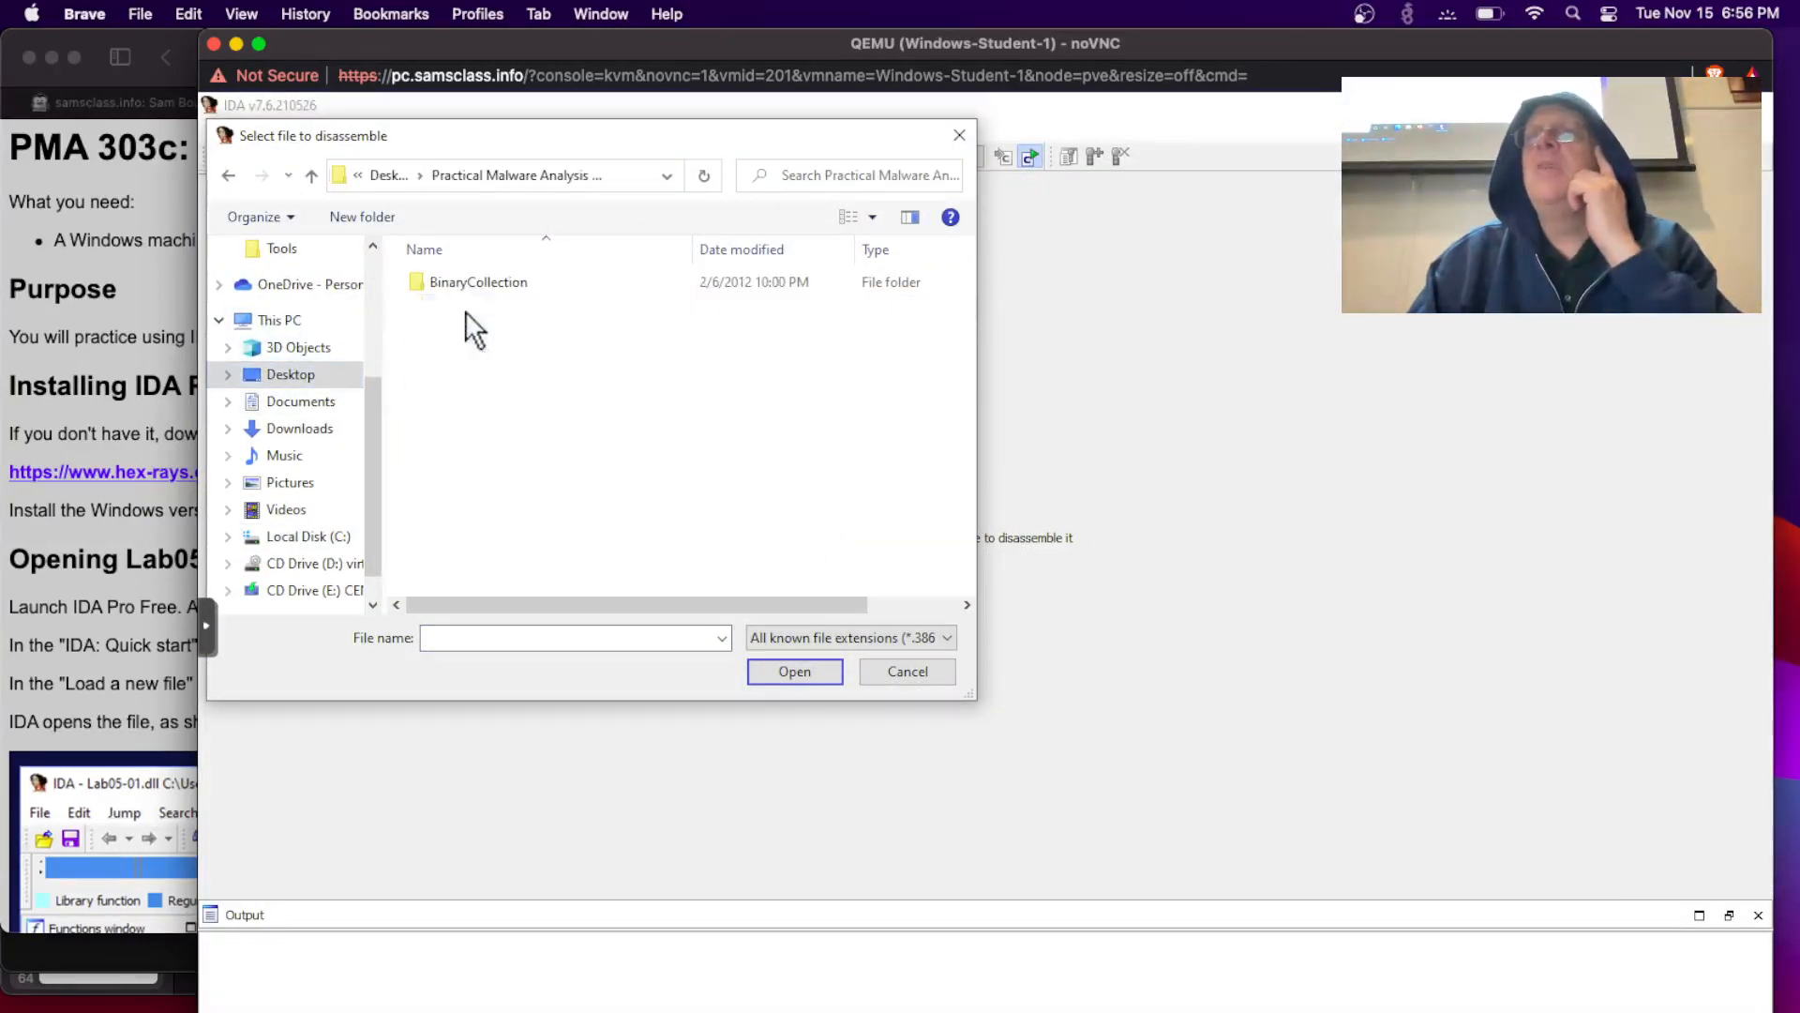
pyautogui.doubleClick(471, 287)
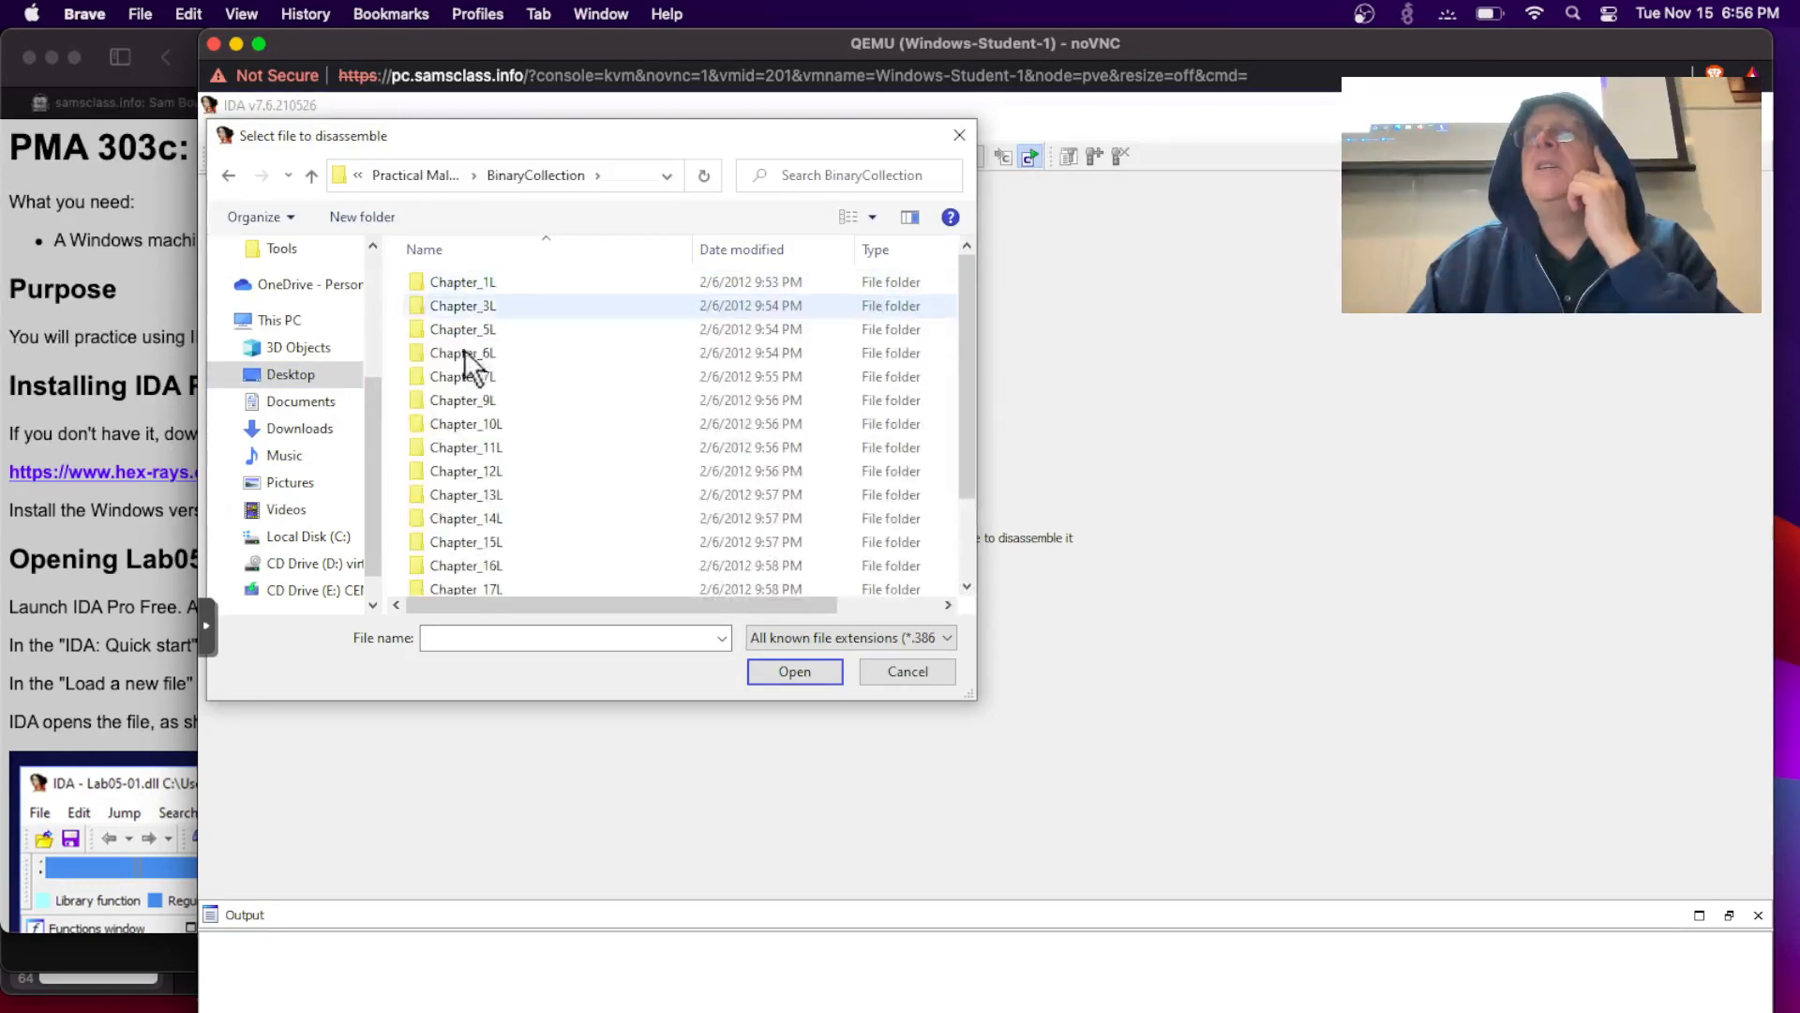
pyautogui.doubleClick(471, 329)
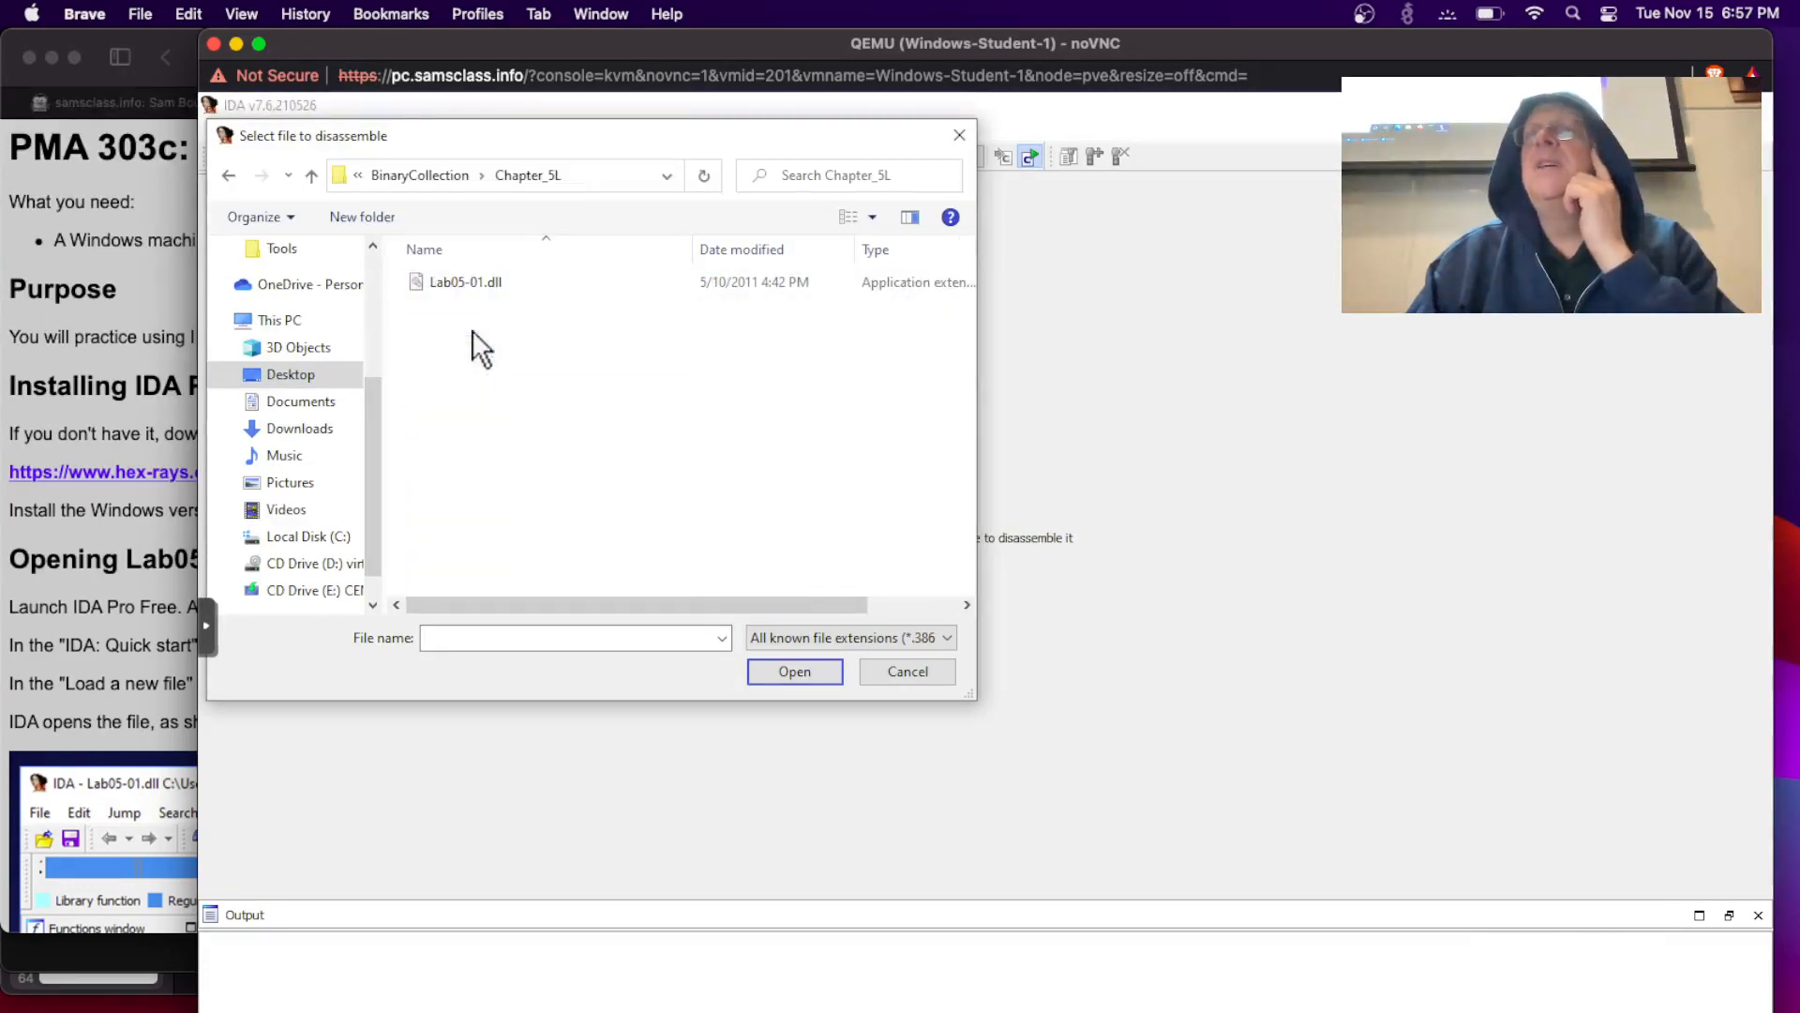
pyautogui.doubleClick(459, 279)
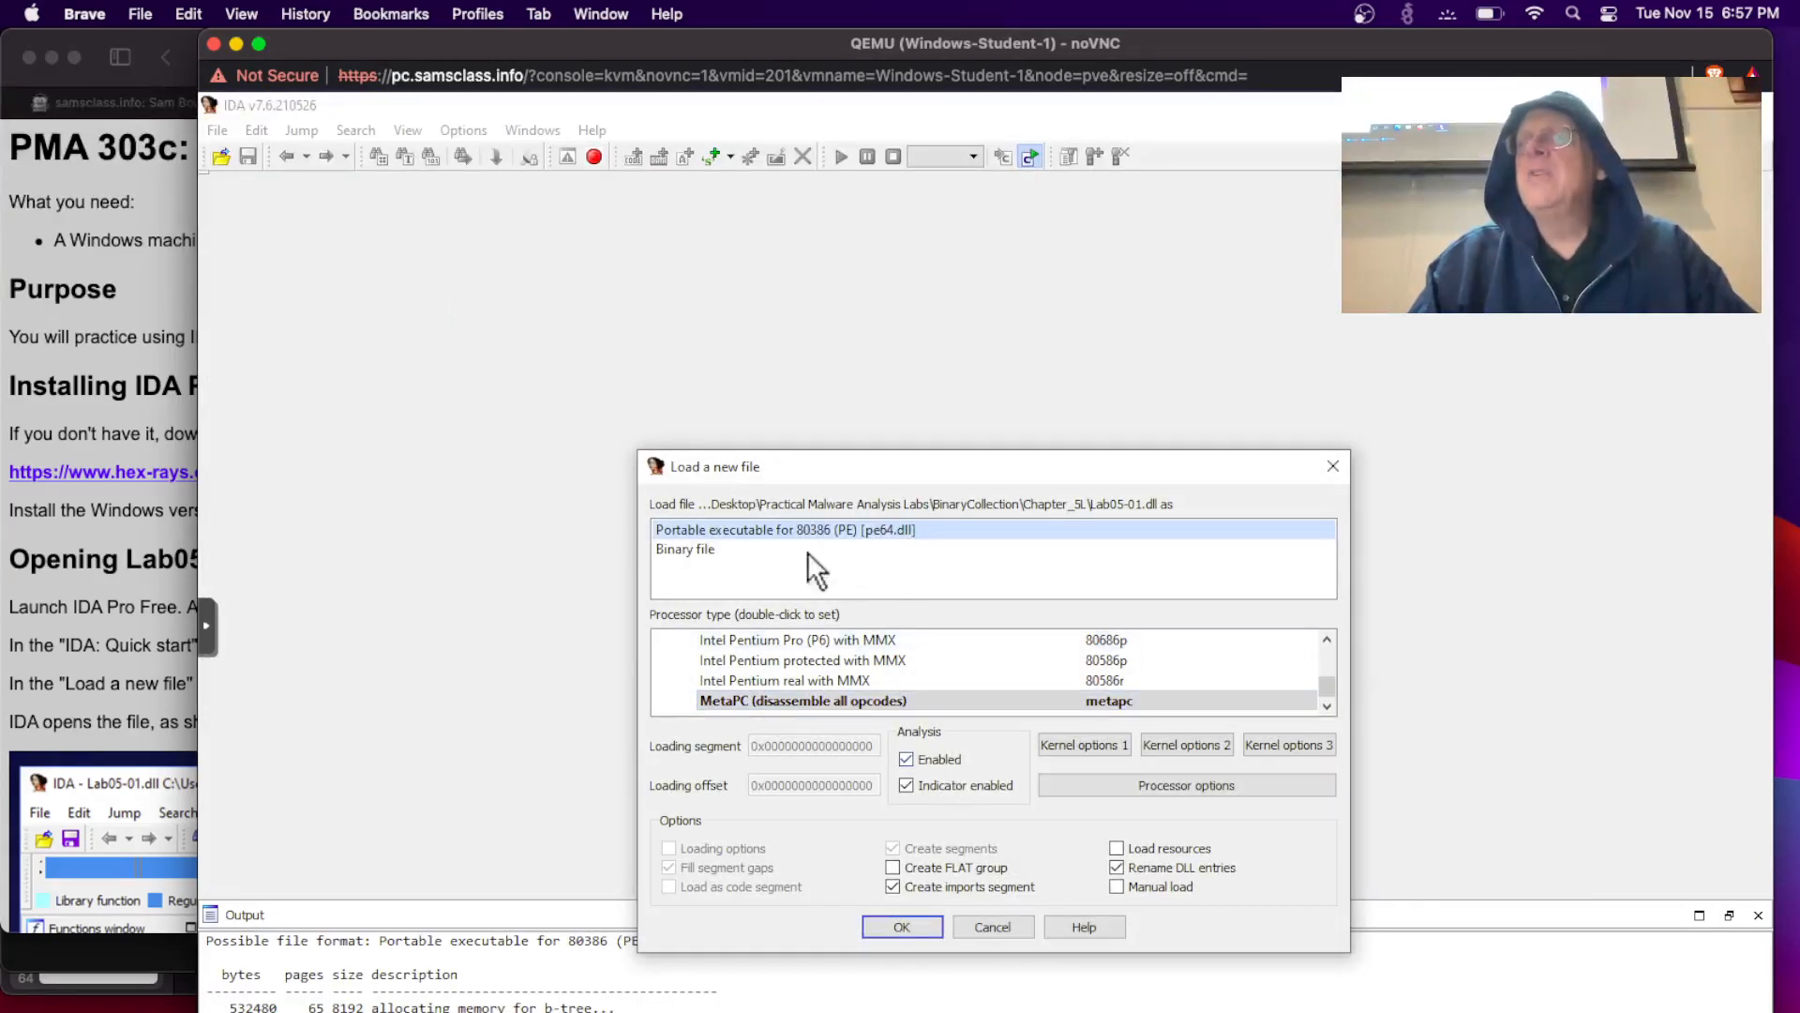
pyautogui.moveTo(853, 475); pyautogui.dragTo(664, 309)
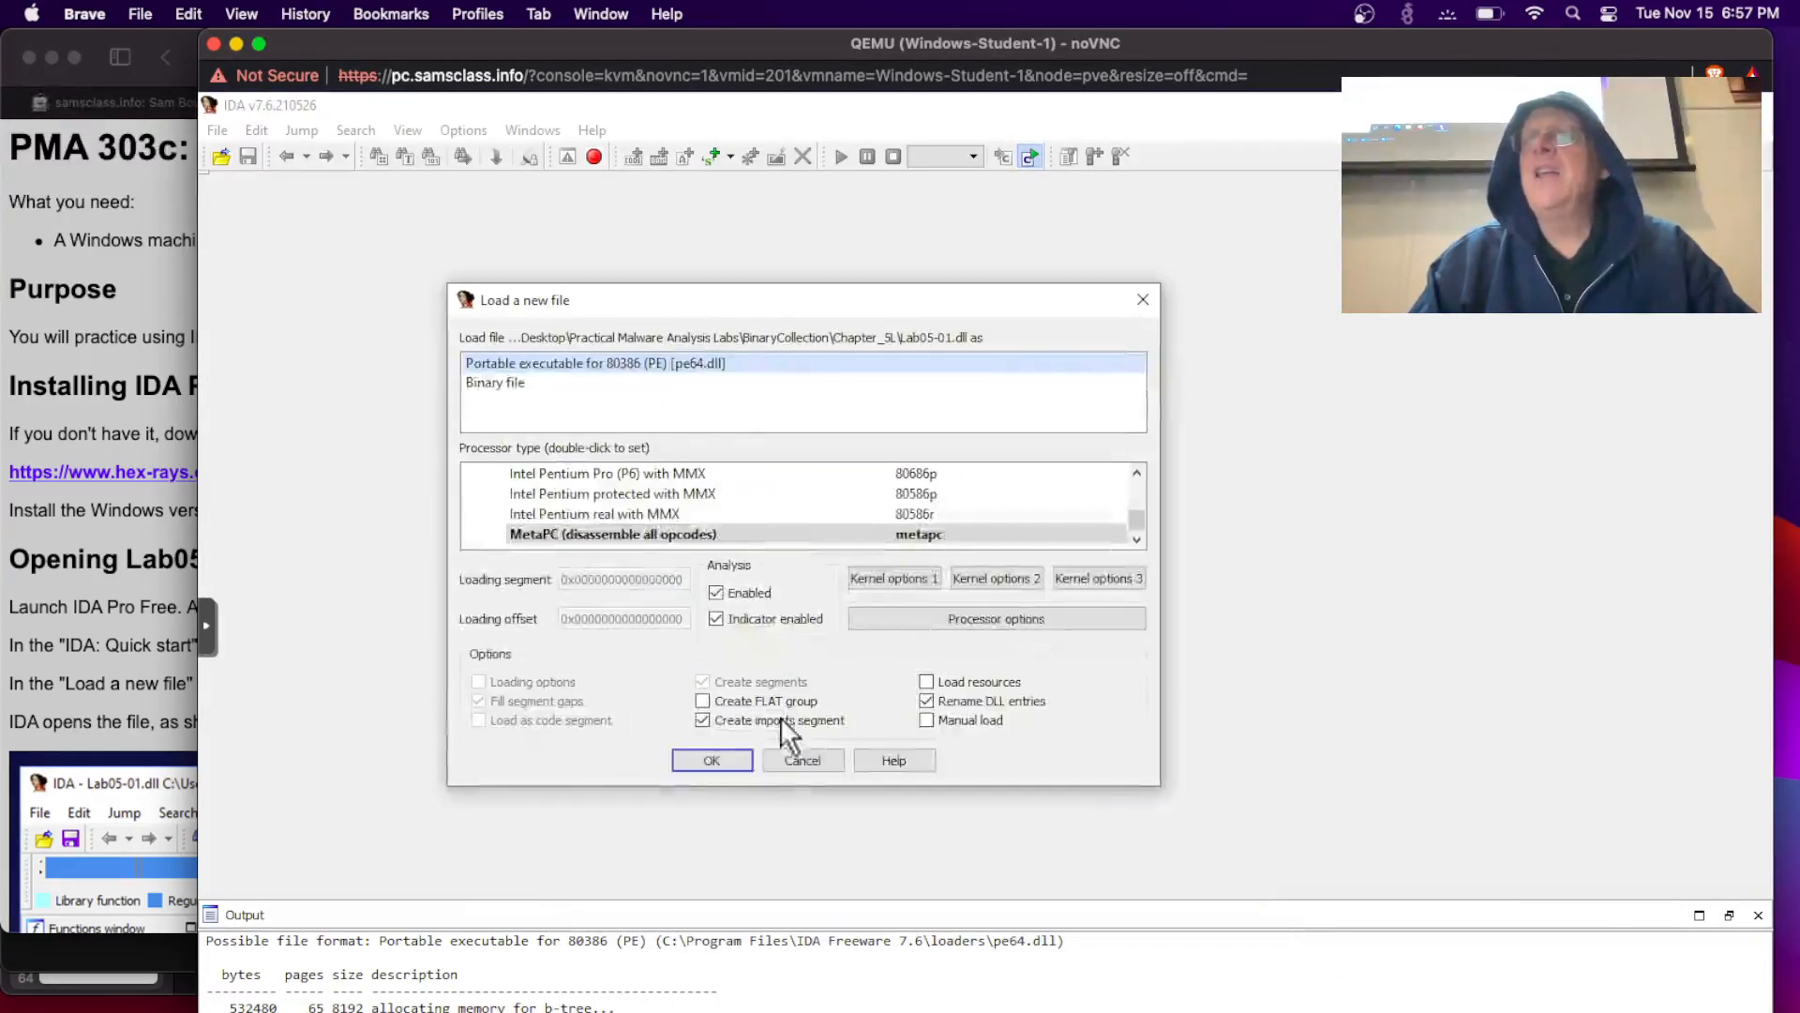
pyautogui.click(729, 753)
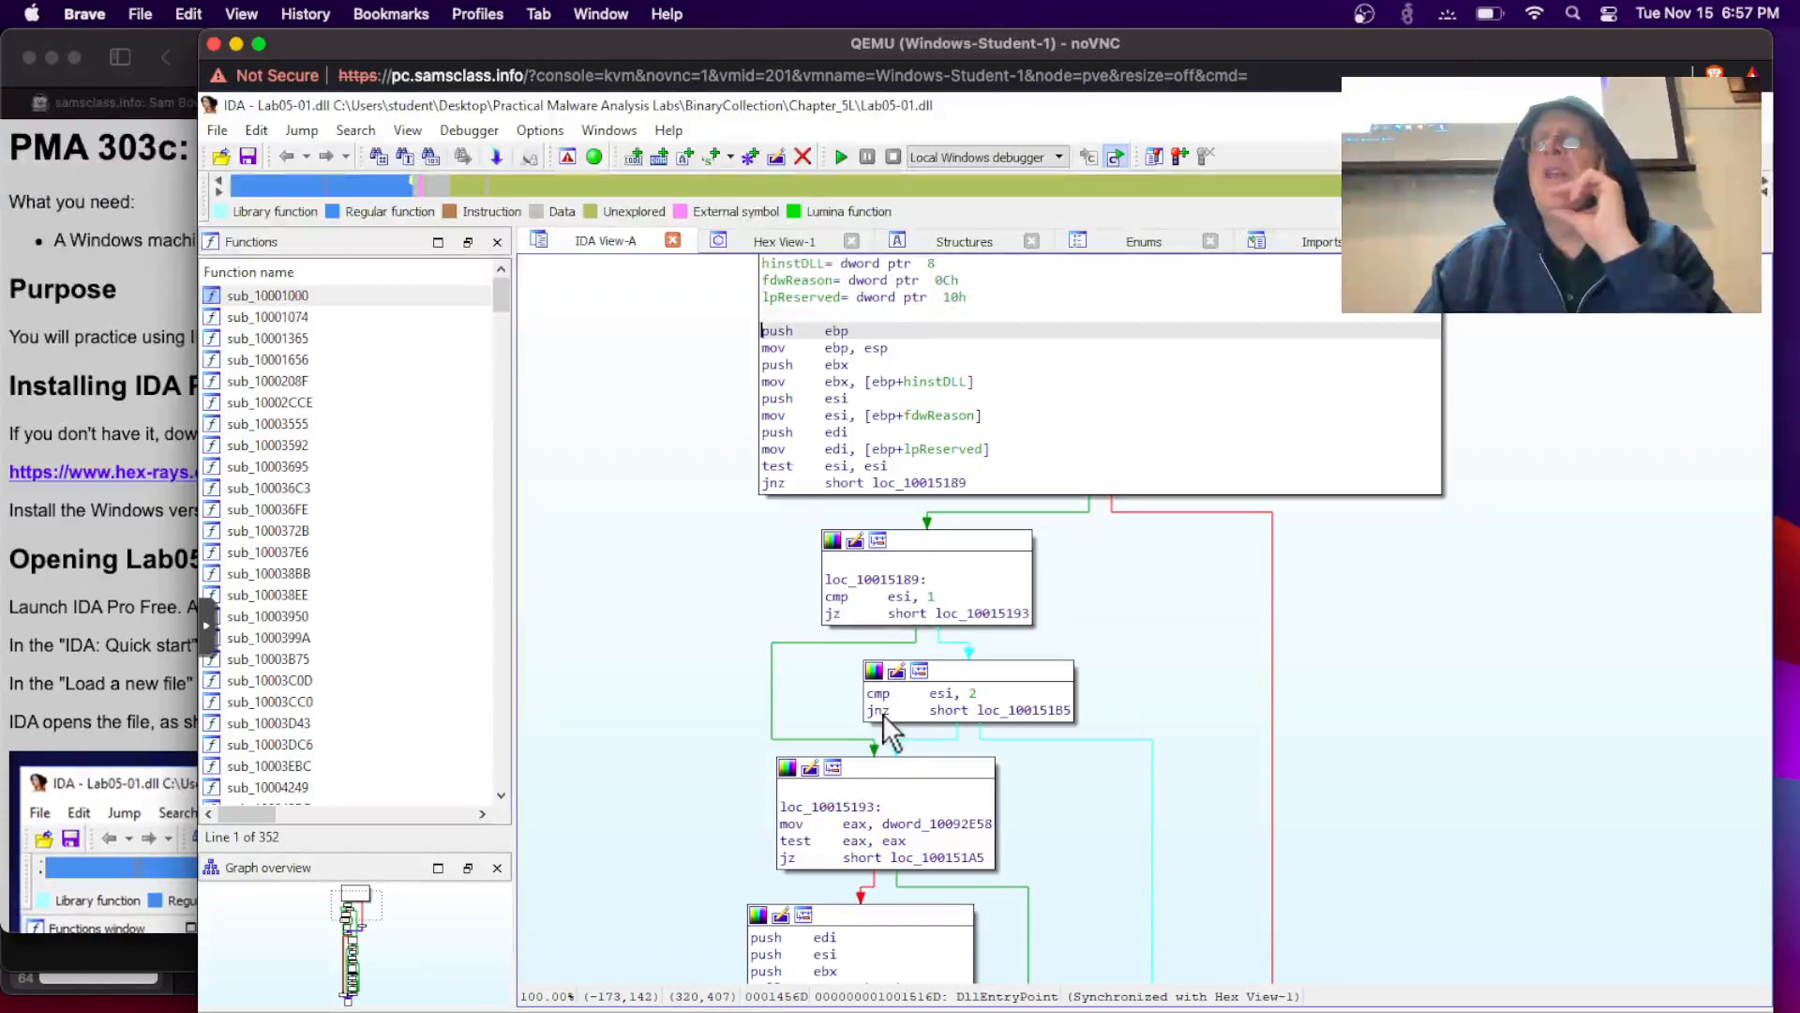
# Step: Look up the Adjusting Graph Mode Options instructions in Safari and compare them with the graph view in IDA
pyautogui.click(145, 307)
pyautogui.scroll(-10, 145, 306)
pyautogui.scroll(-5, 146, 307)
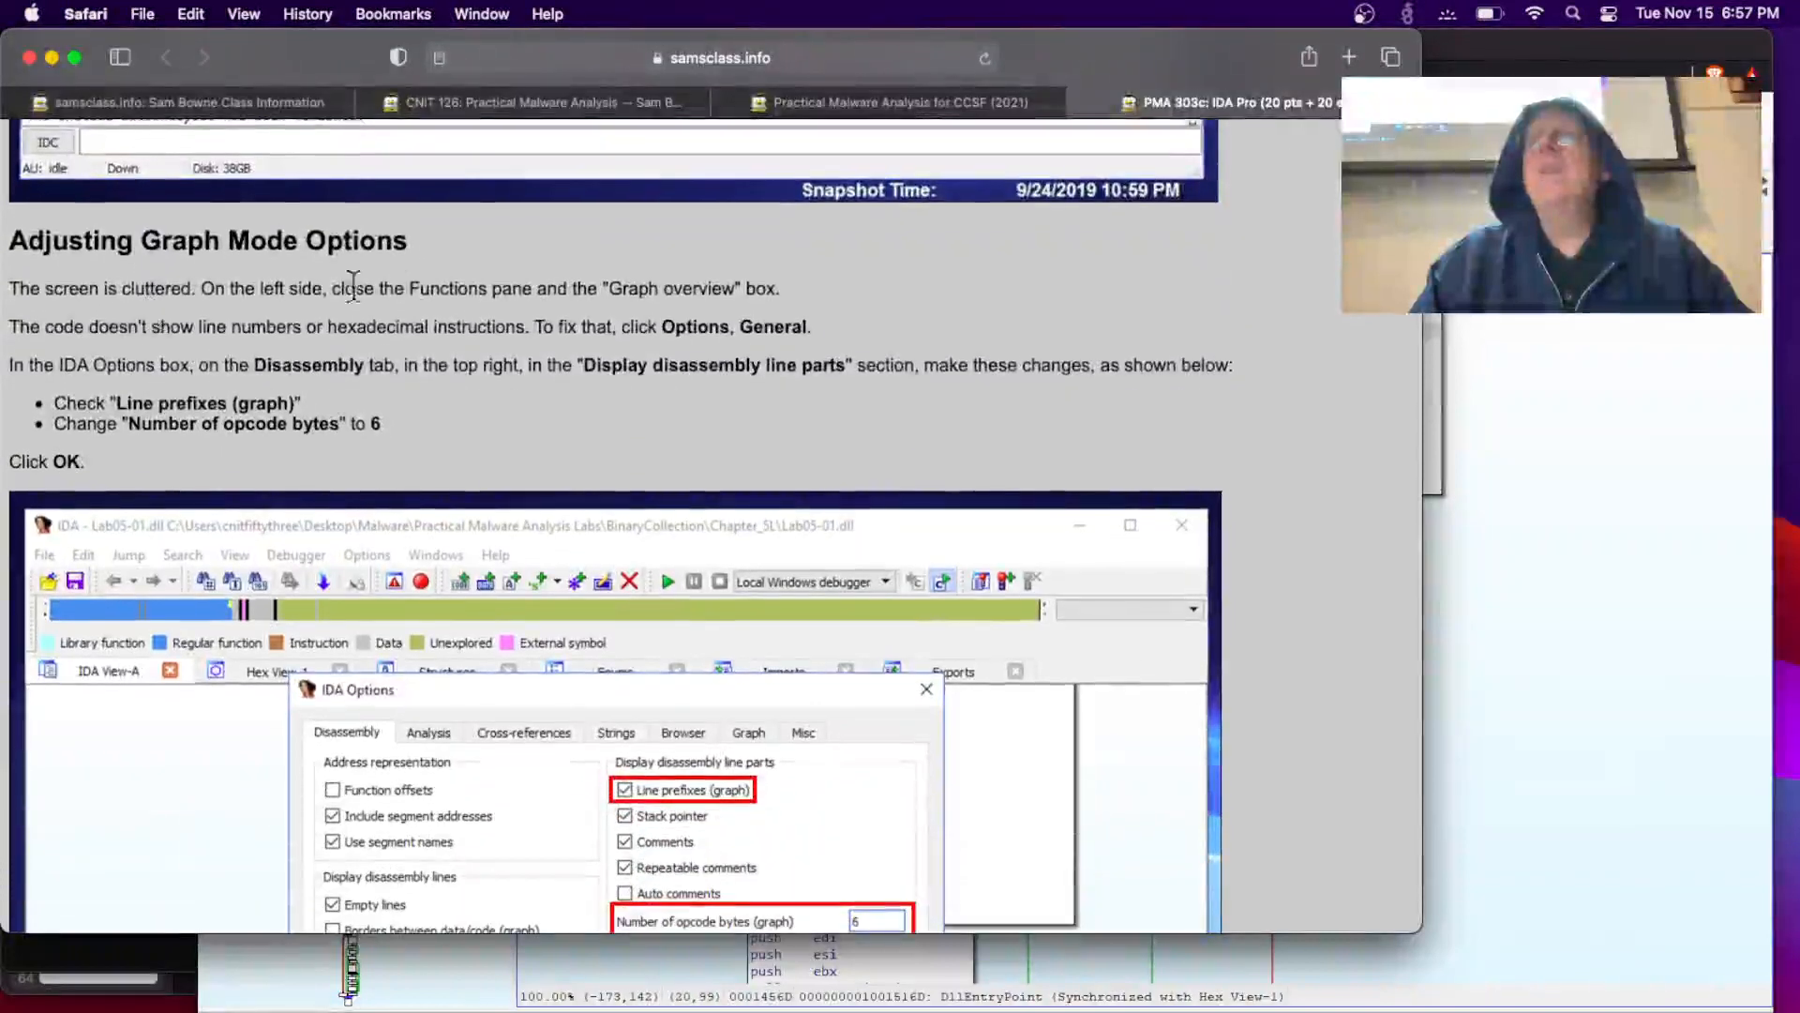
pyautogui.click(1505, 508)
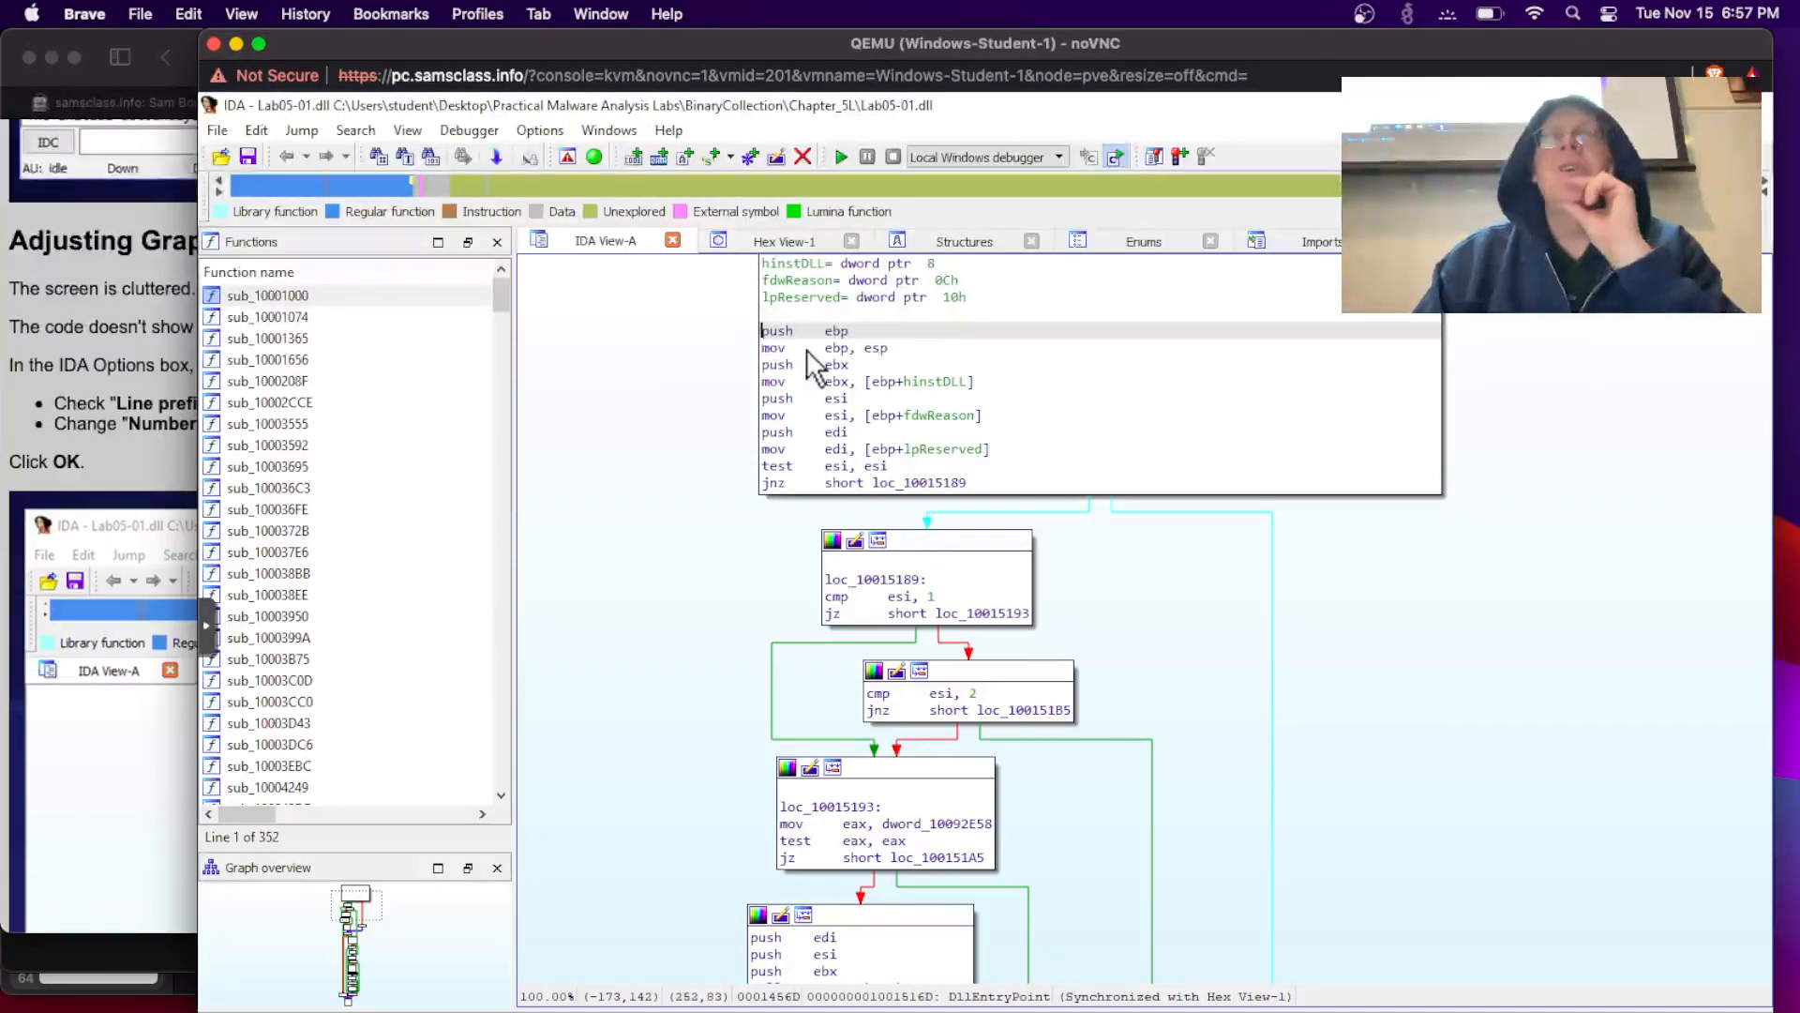
pyautogui.click(149, 324)
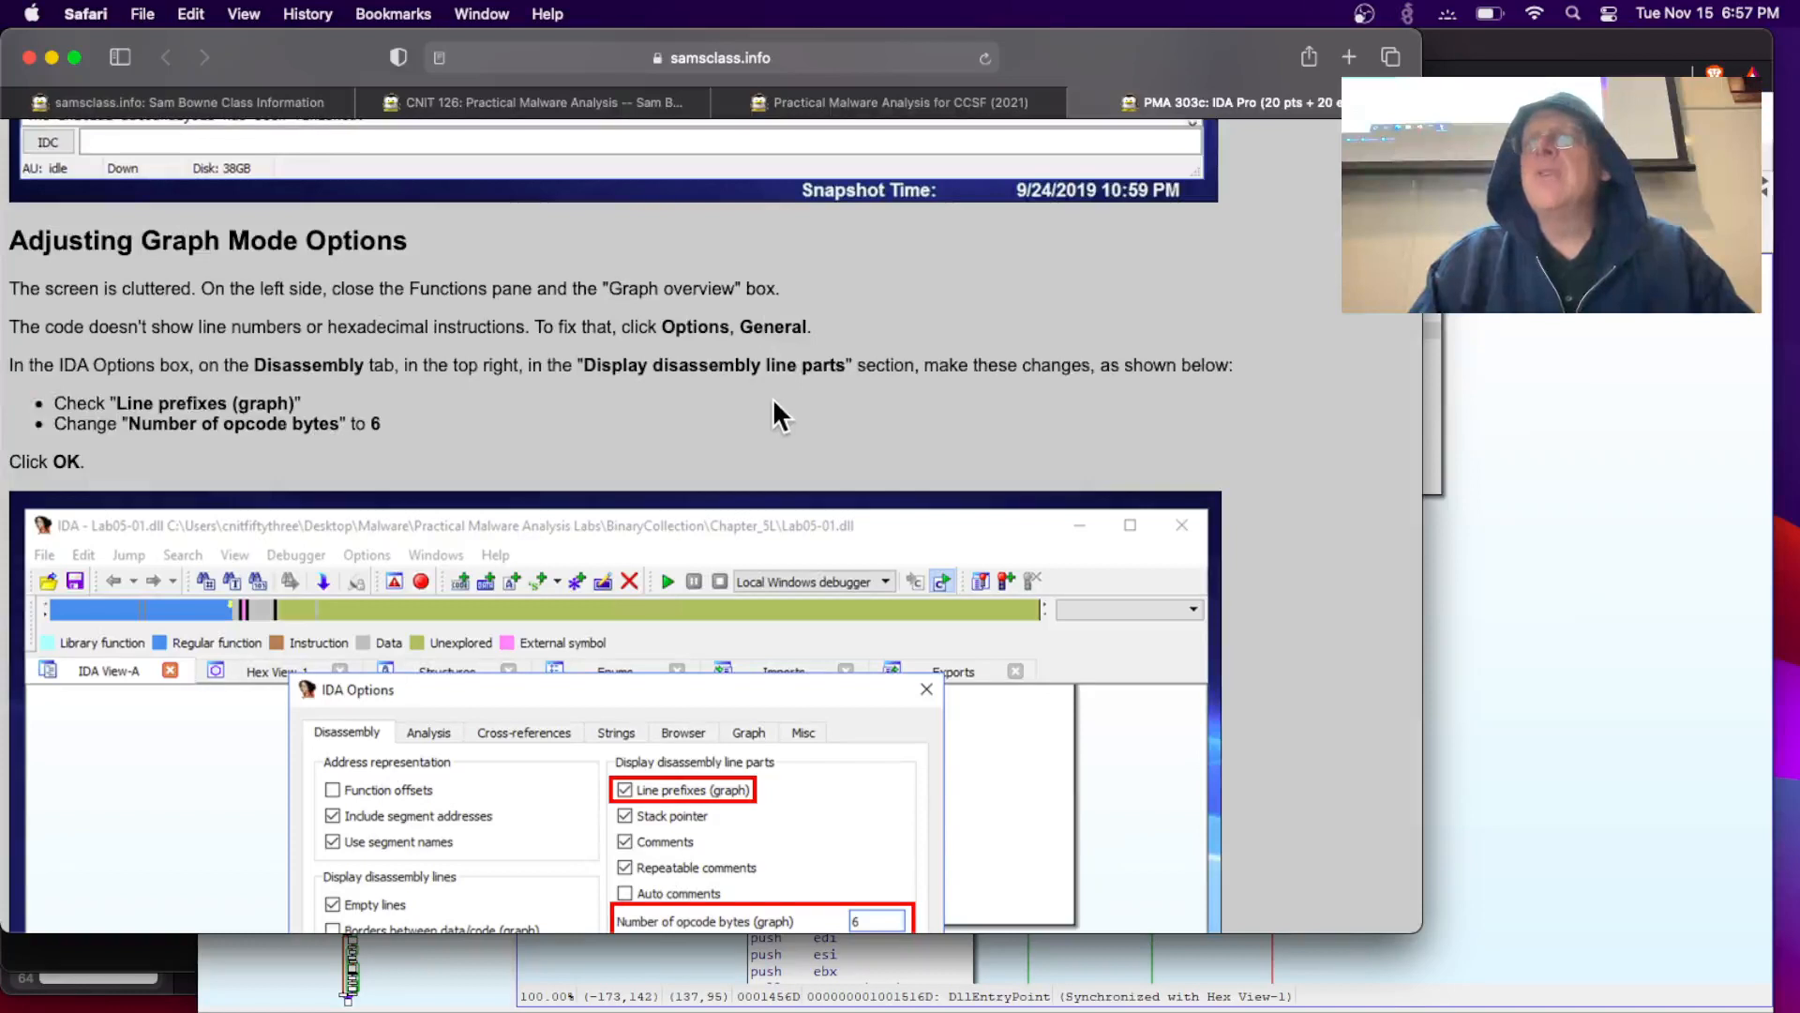
# Step: In IDA's general disassembly options, enable line prefixes for the graph and set the number of opcode bytes to 6
pyautogui.click(1579, 487)
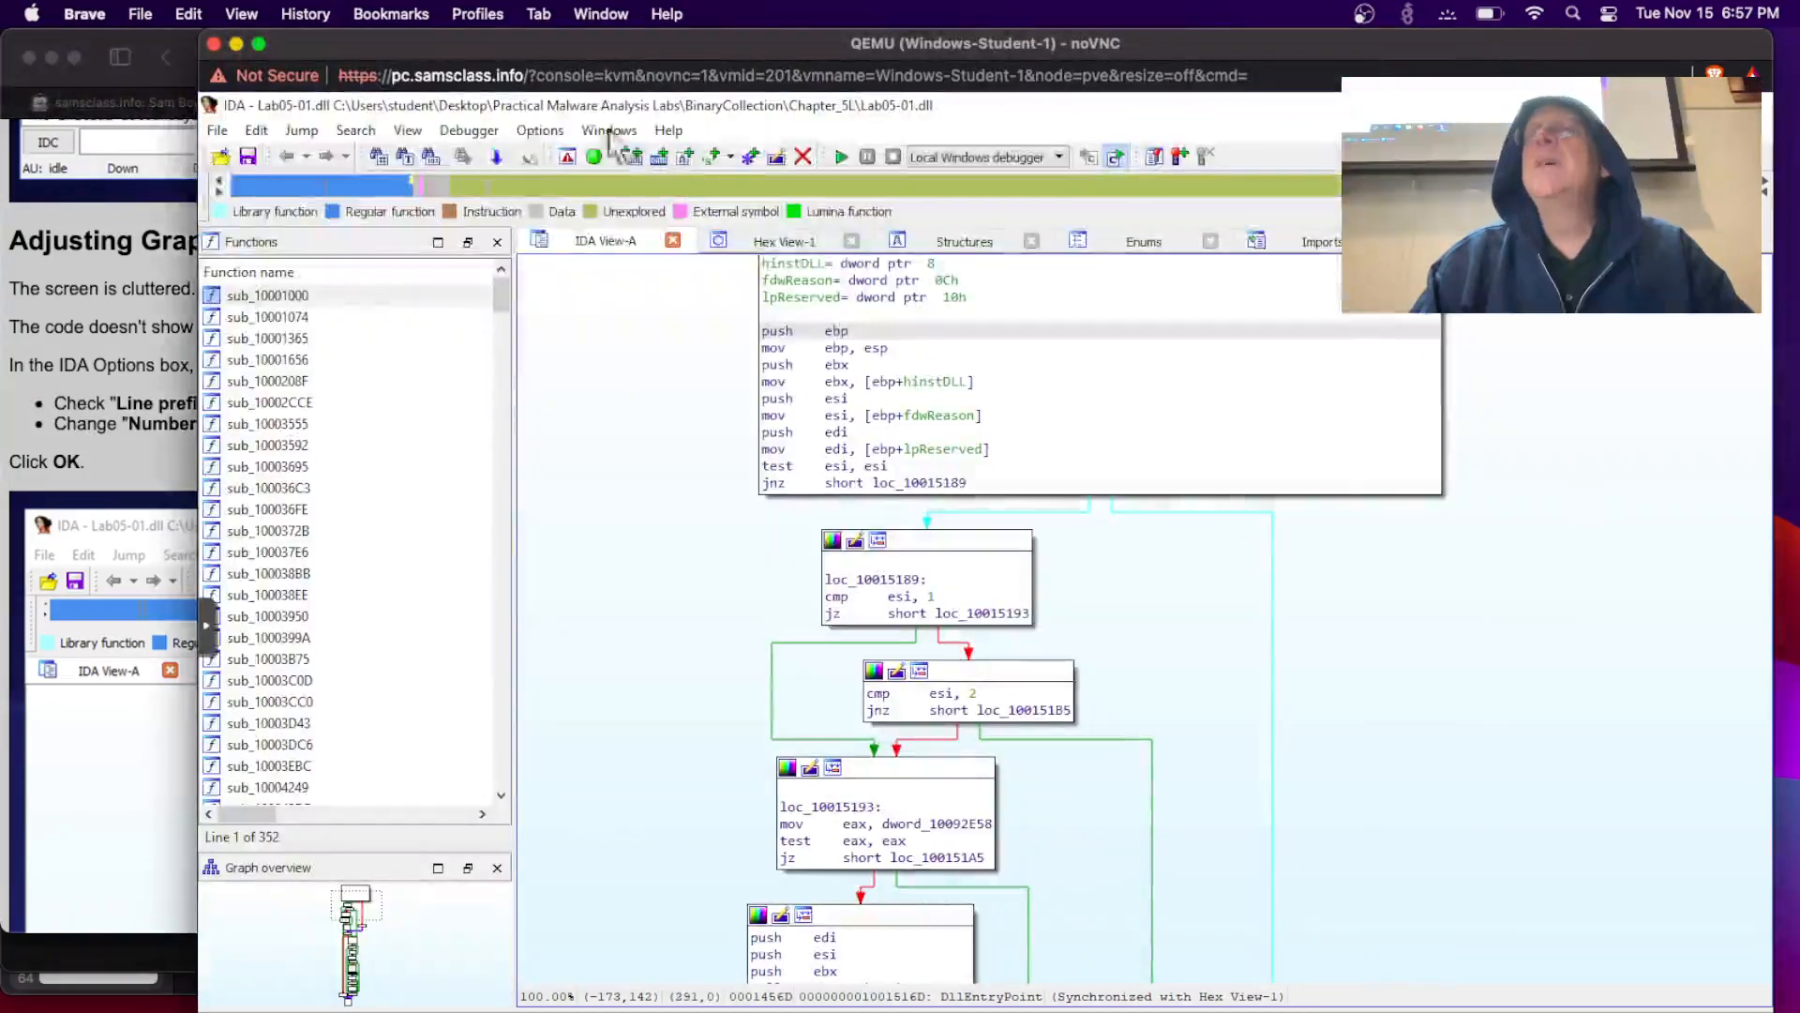
pyautogui.click(532, 133)
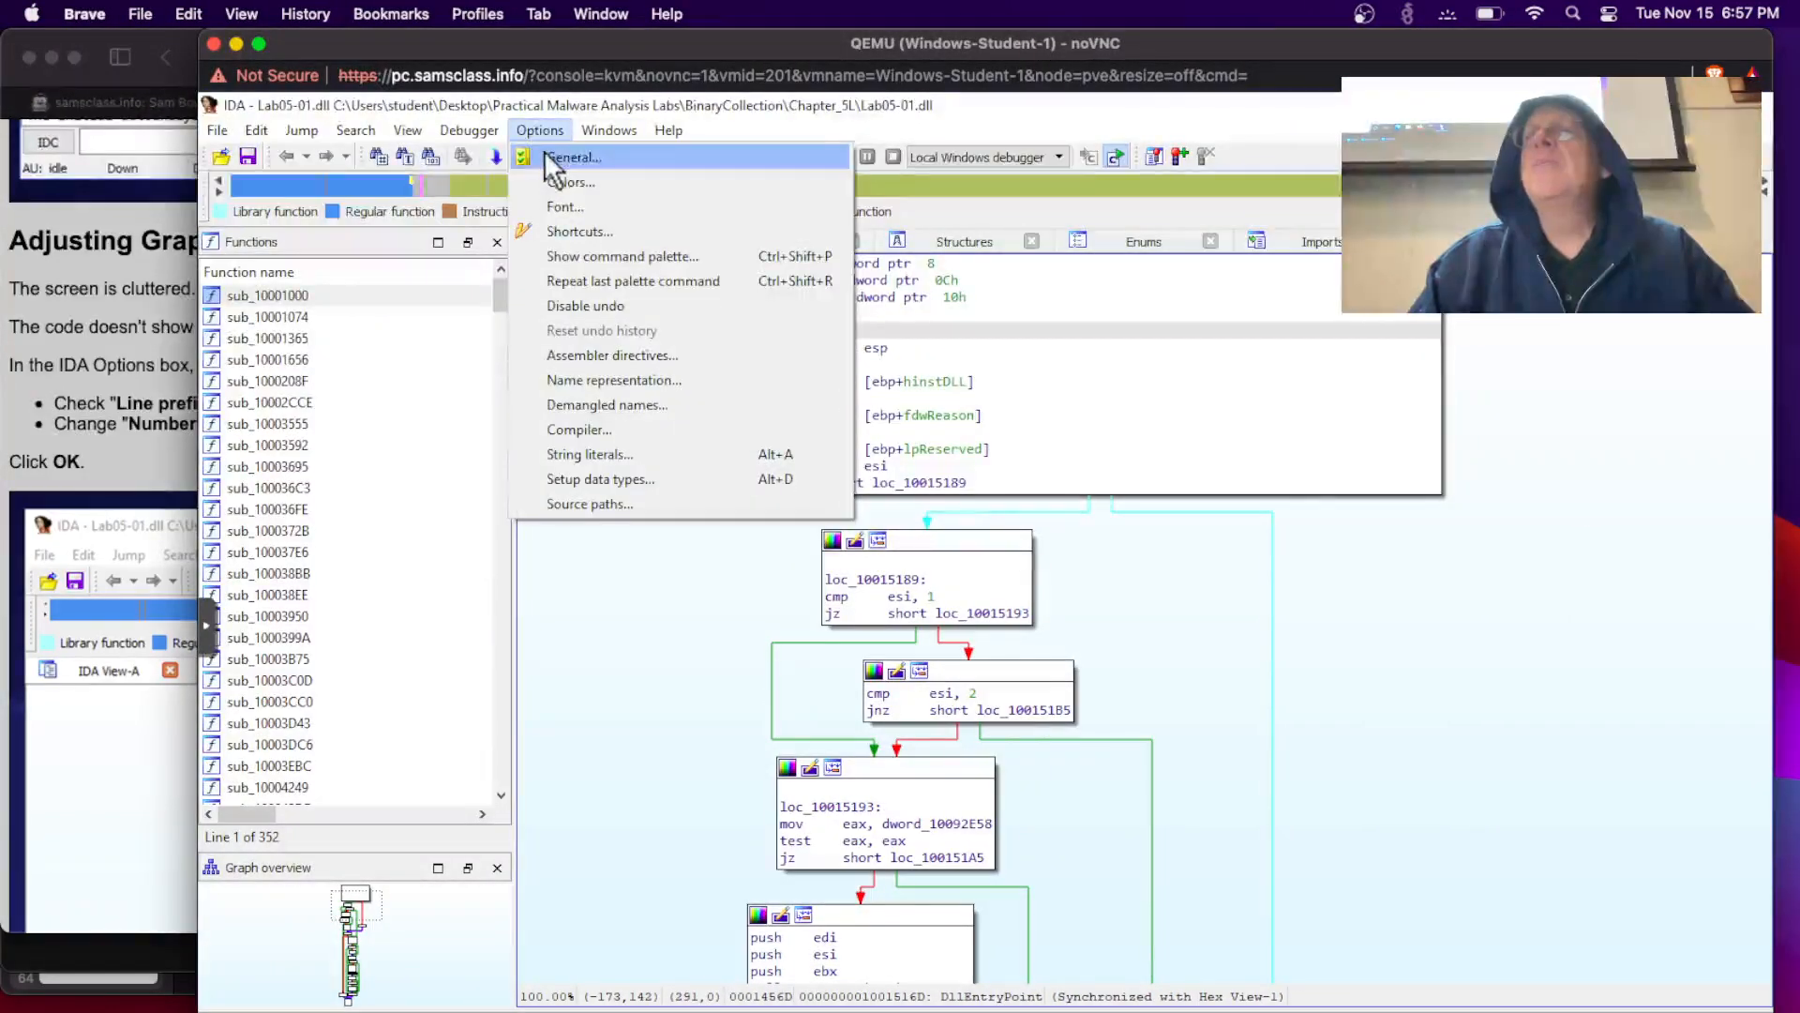
pyautogui.click(550, 159)
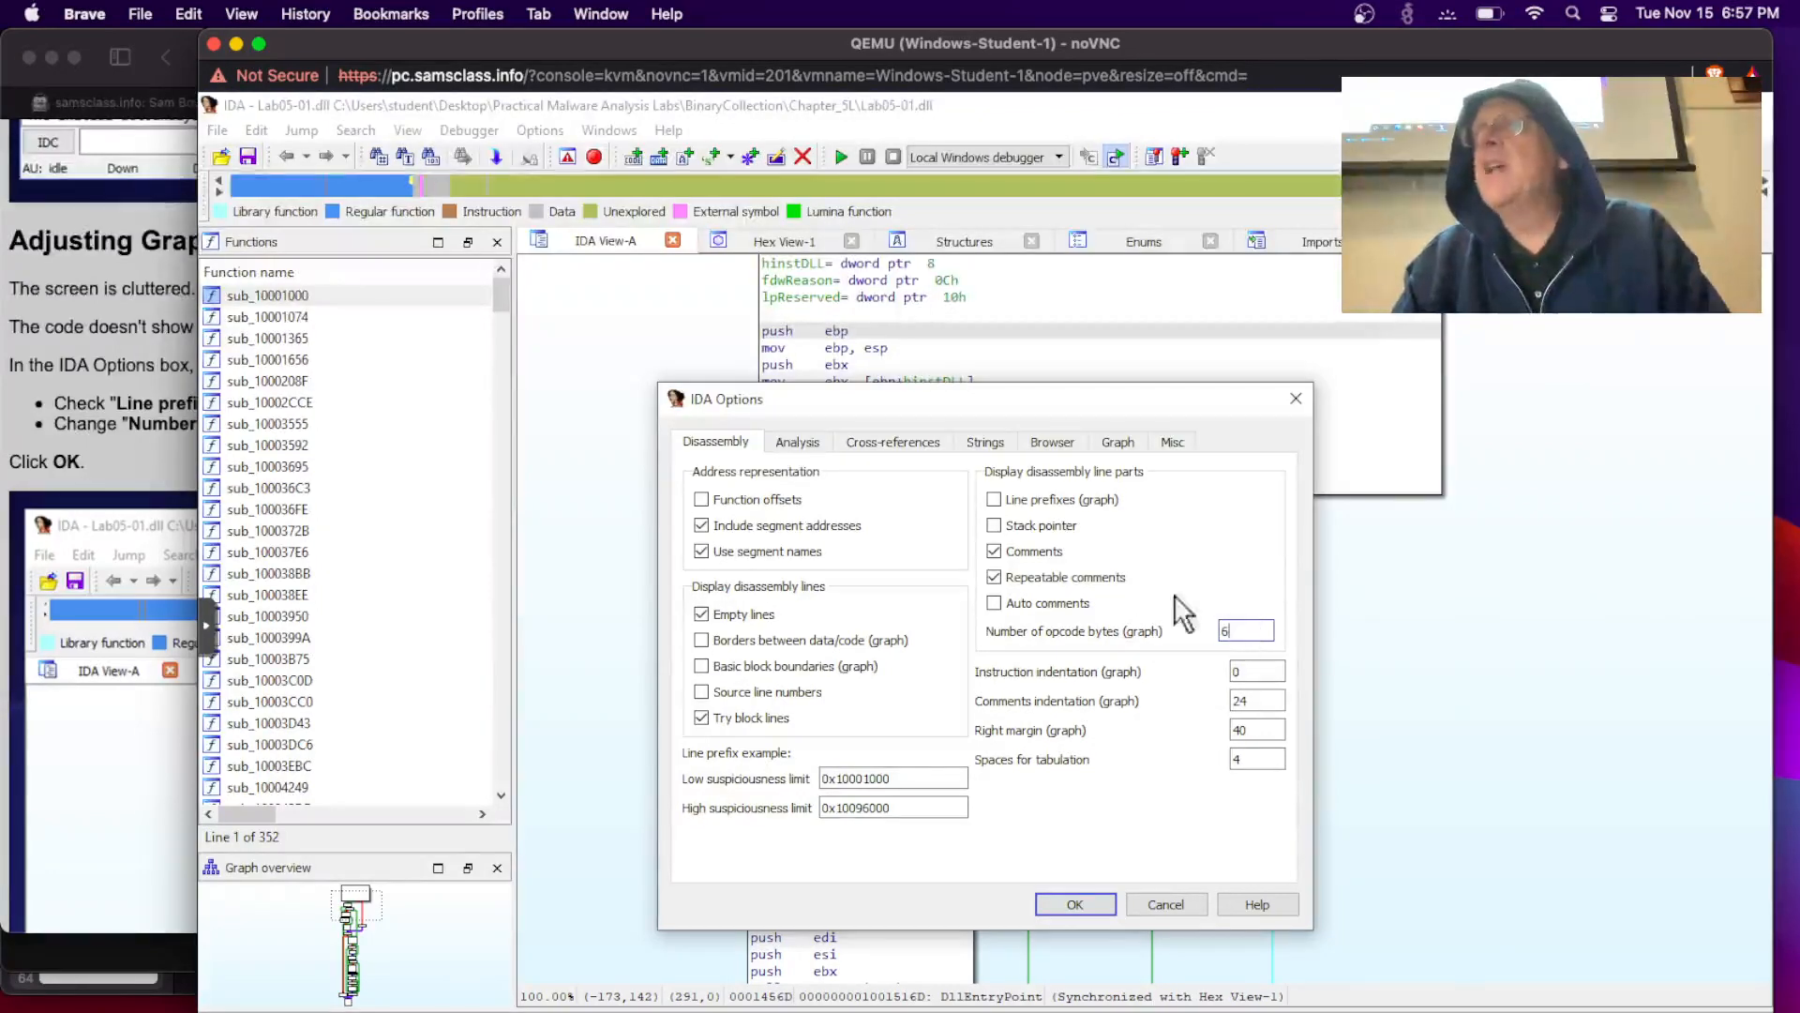
pyautogui.click(155, 399)
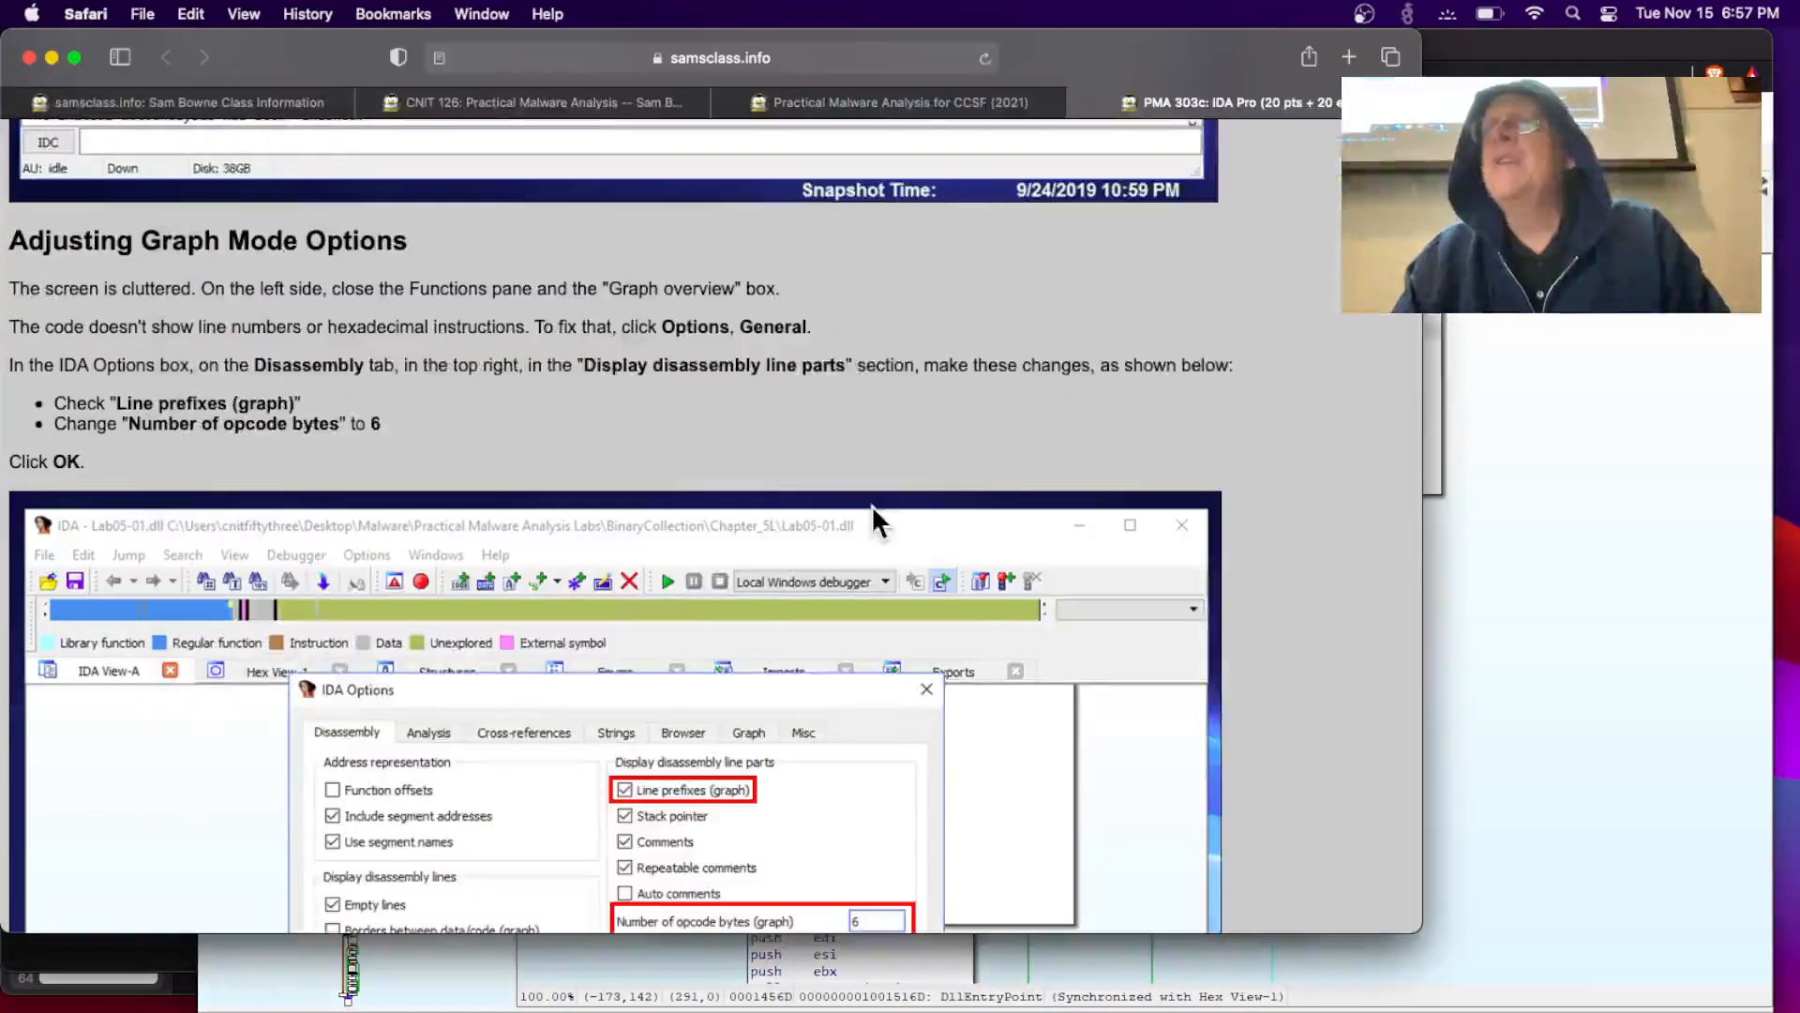
pyautogui.click(1551, 637)
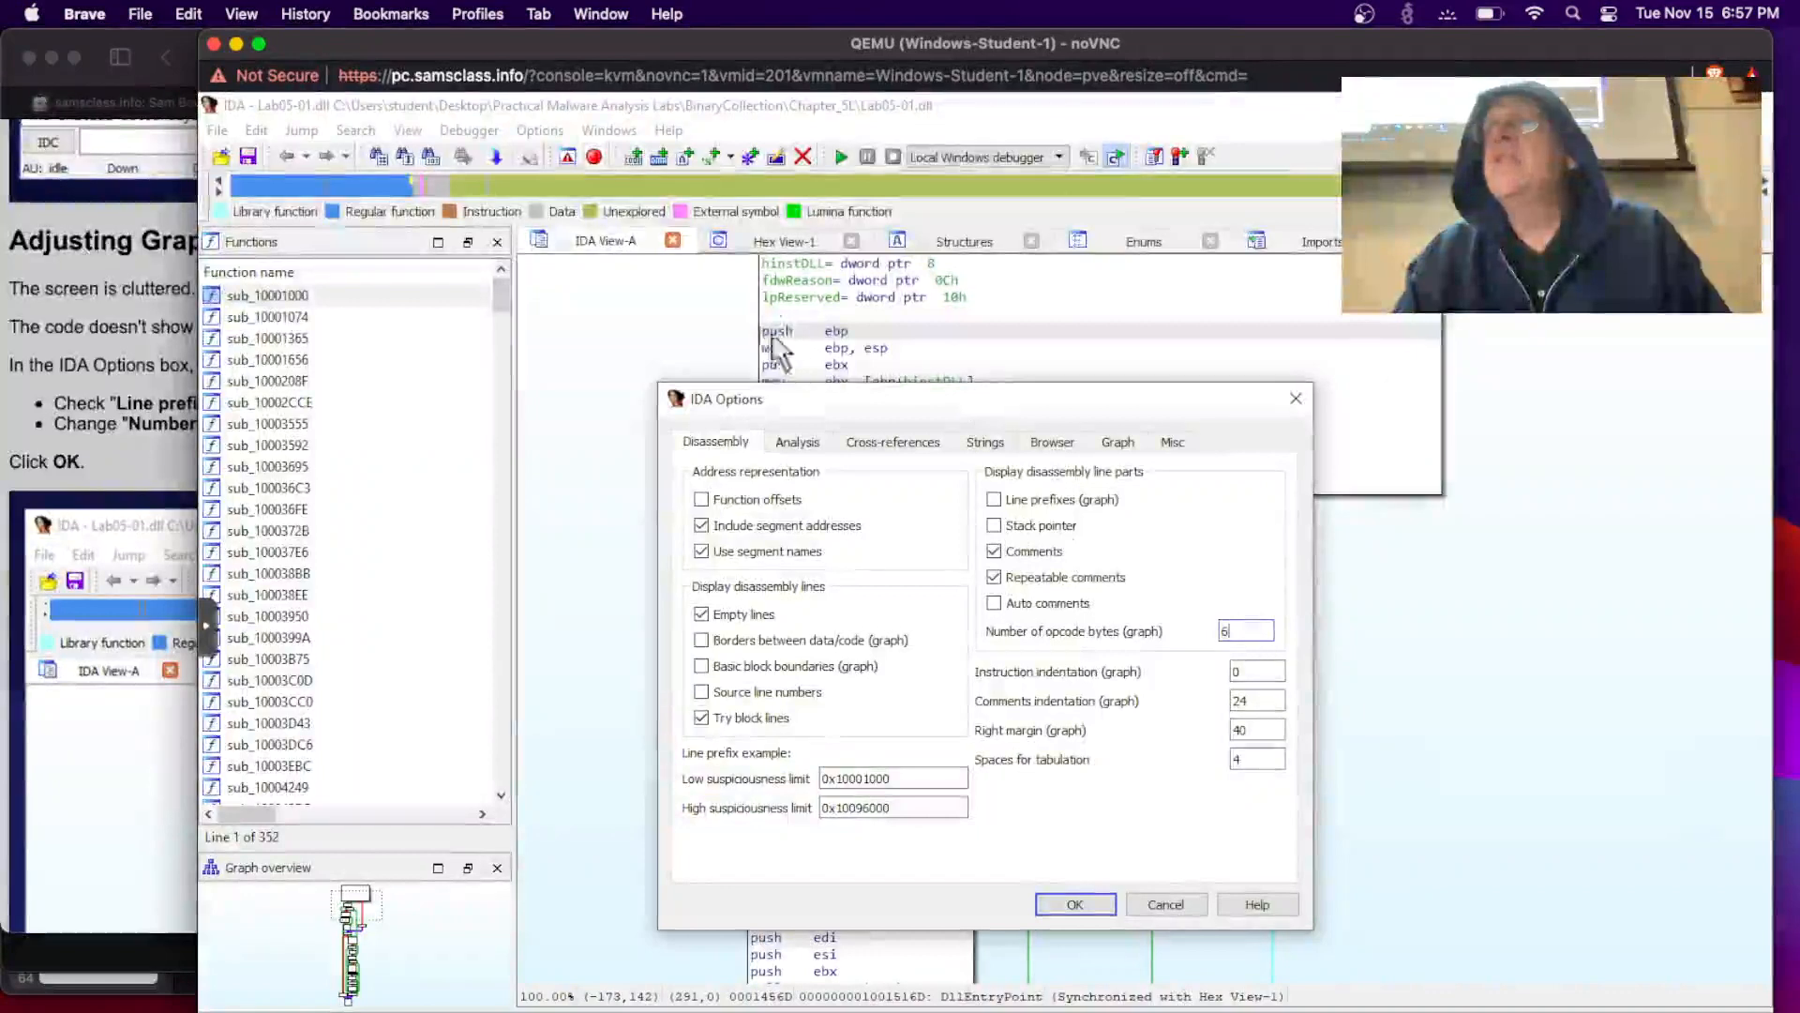
pyautogui.click(994, 499)
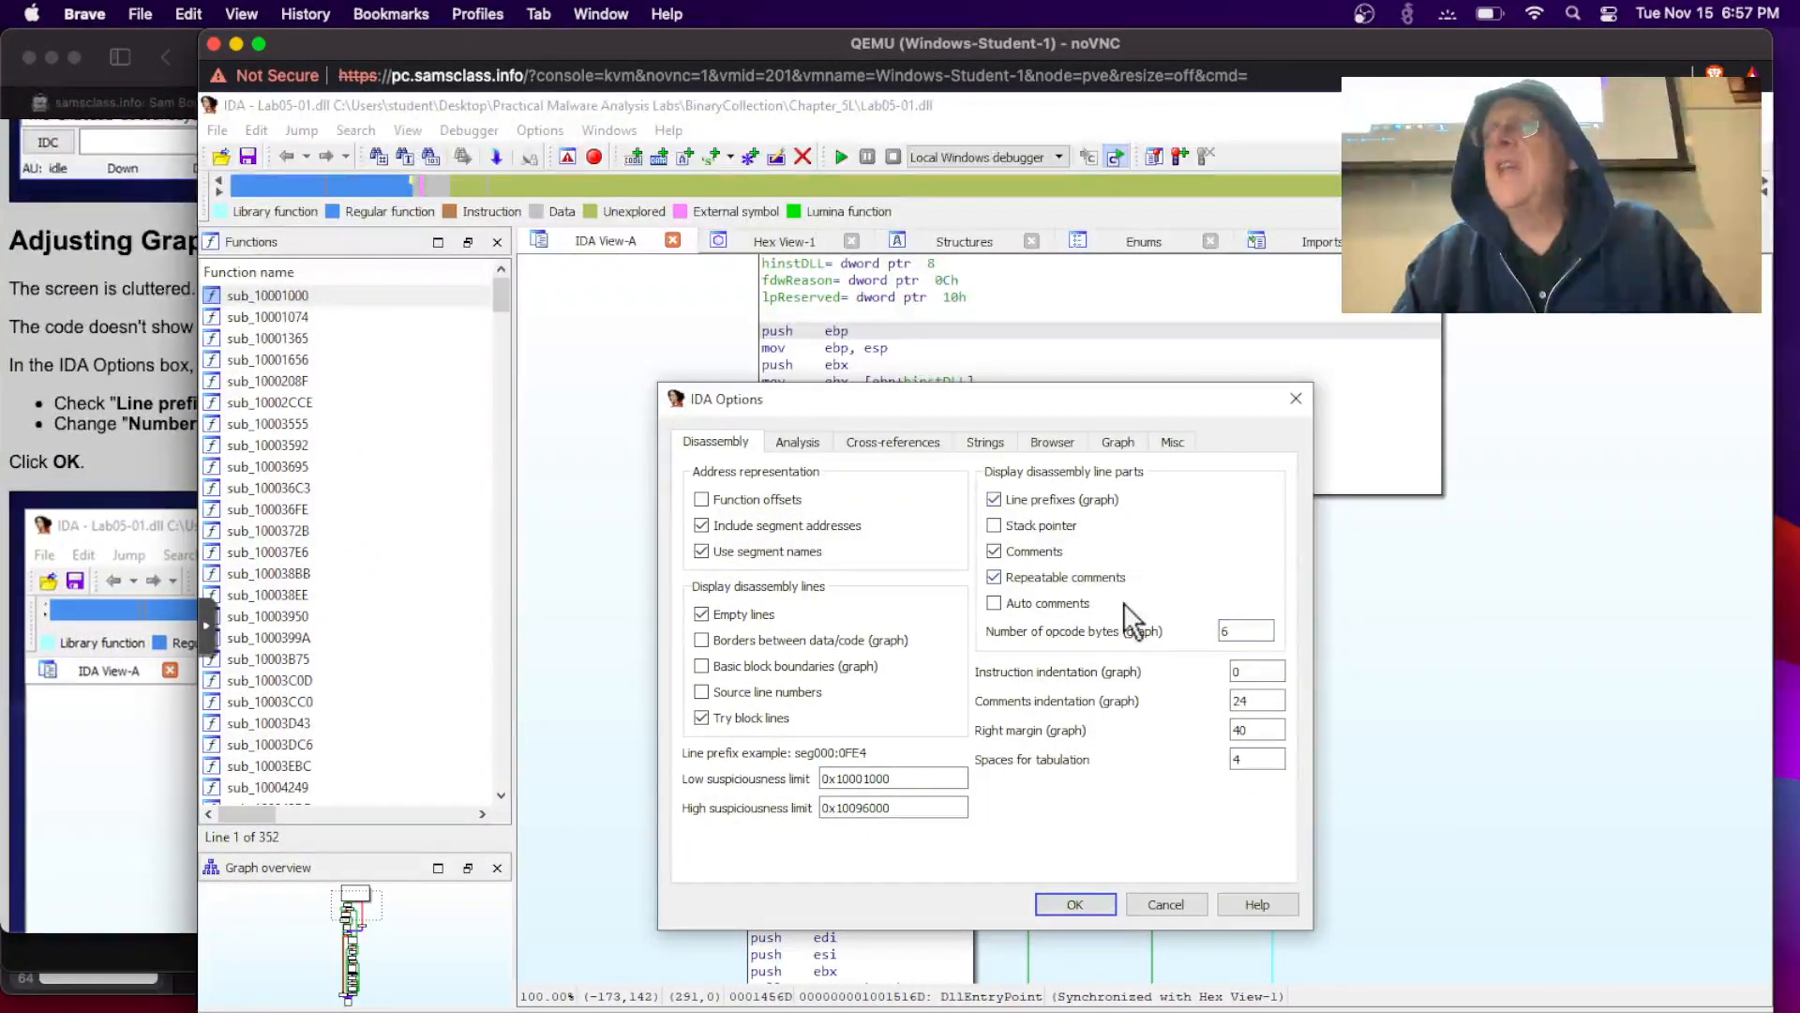
pyautogui.click(1069, 903)
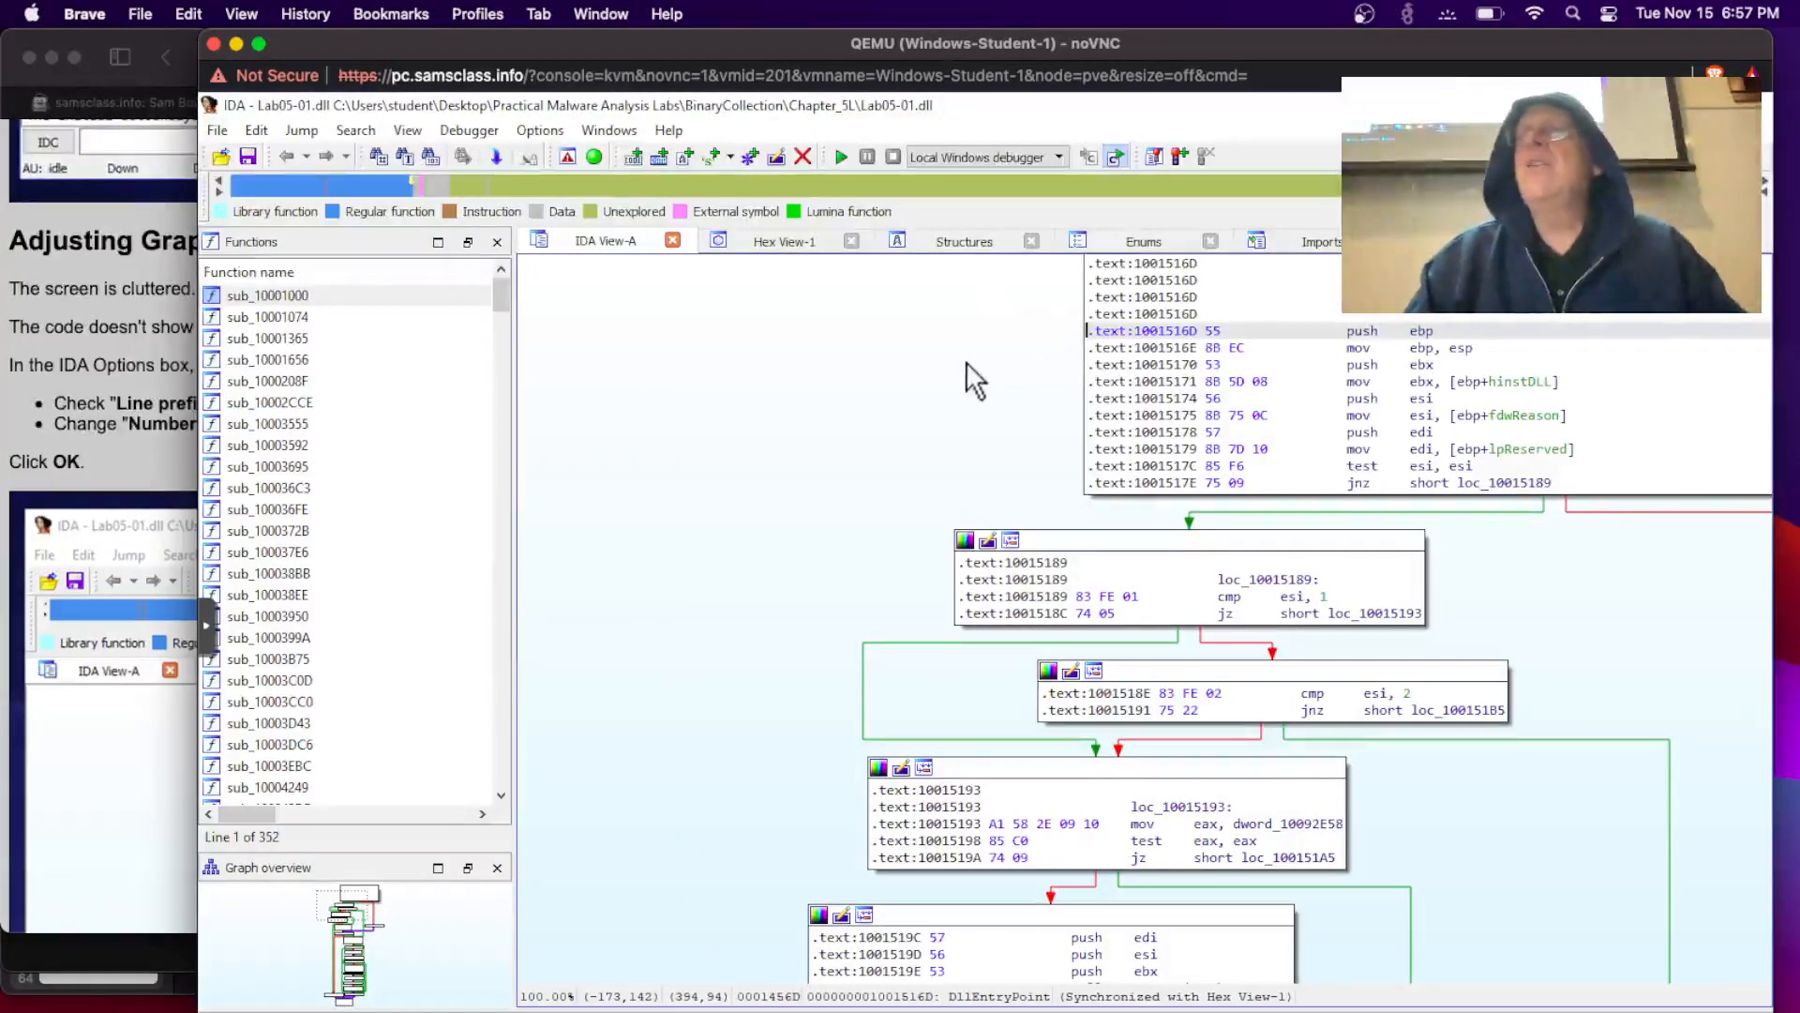
pyautogui.moveTo(966, 362); pyautogui.dragTo(634, 367)
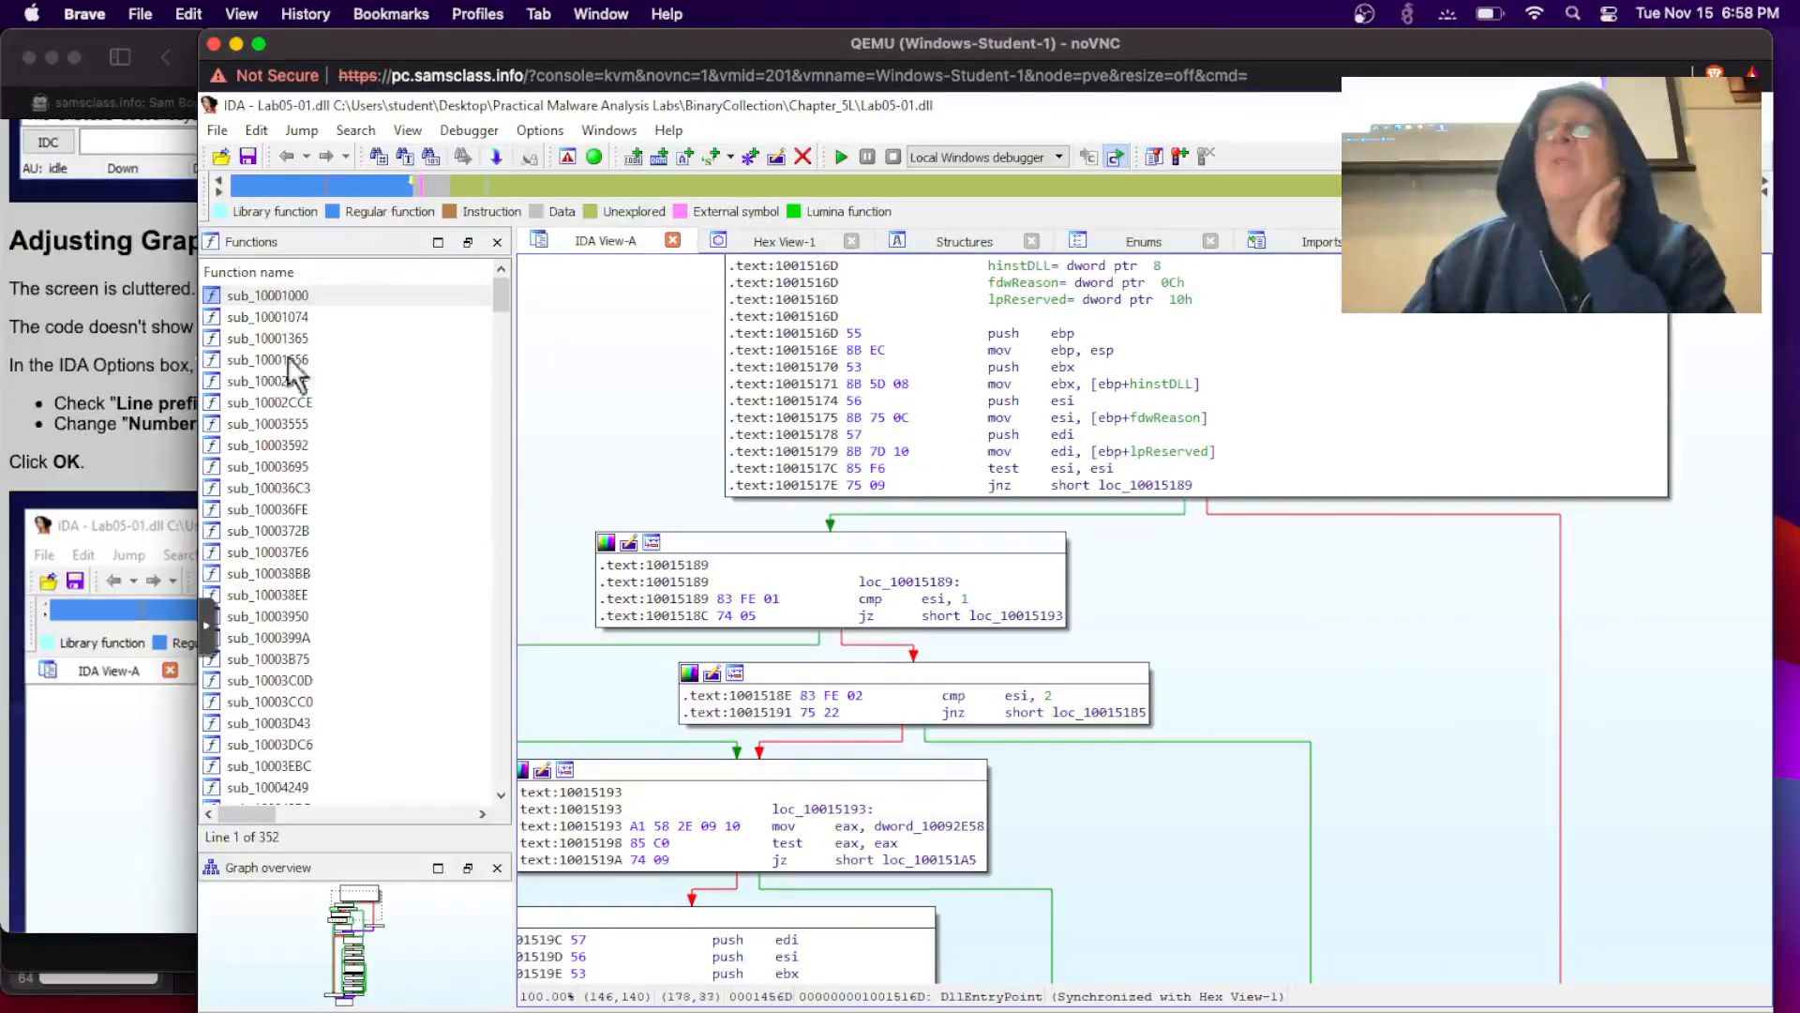
# Step: Find the Text Mode section of the project instructions in Safari and switch IDA's disassembly from graph to text view
pyautogui.click(28, 413)
pyautogui.scroll(-10, 28, 412)
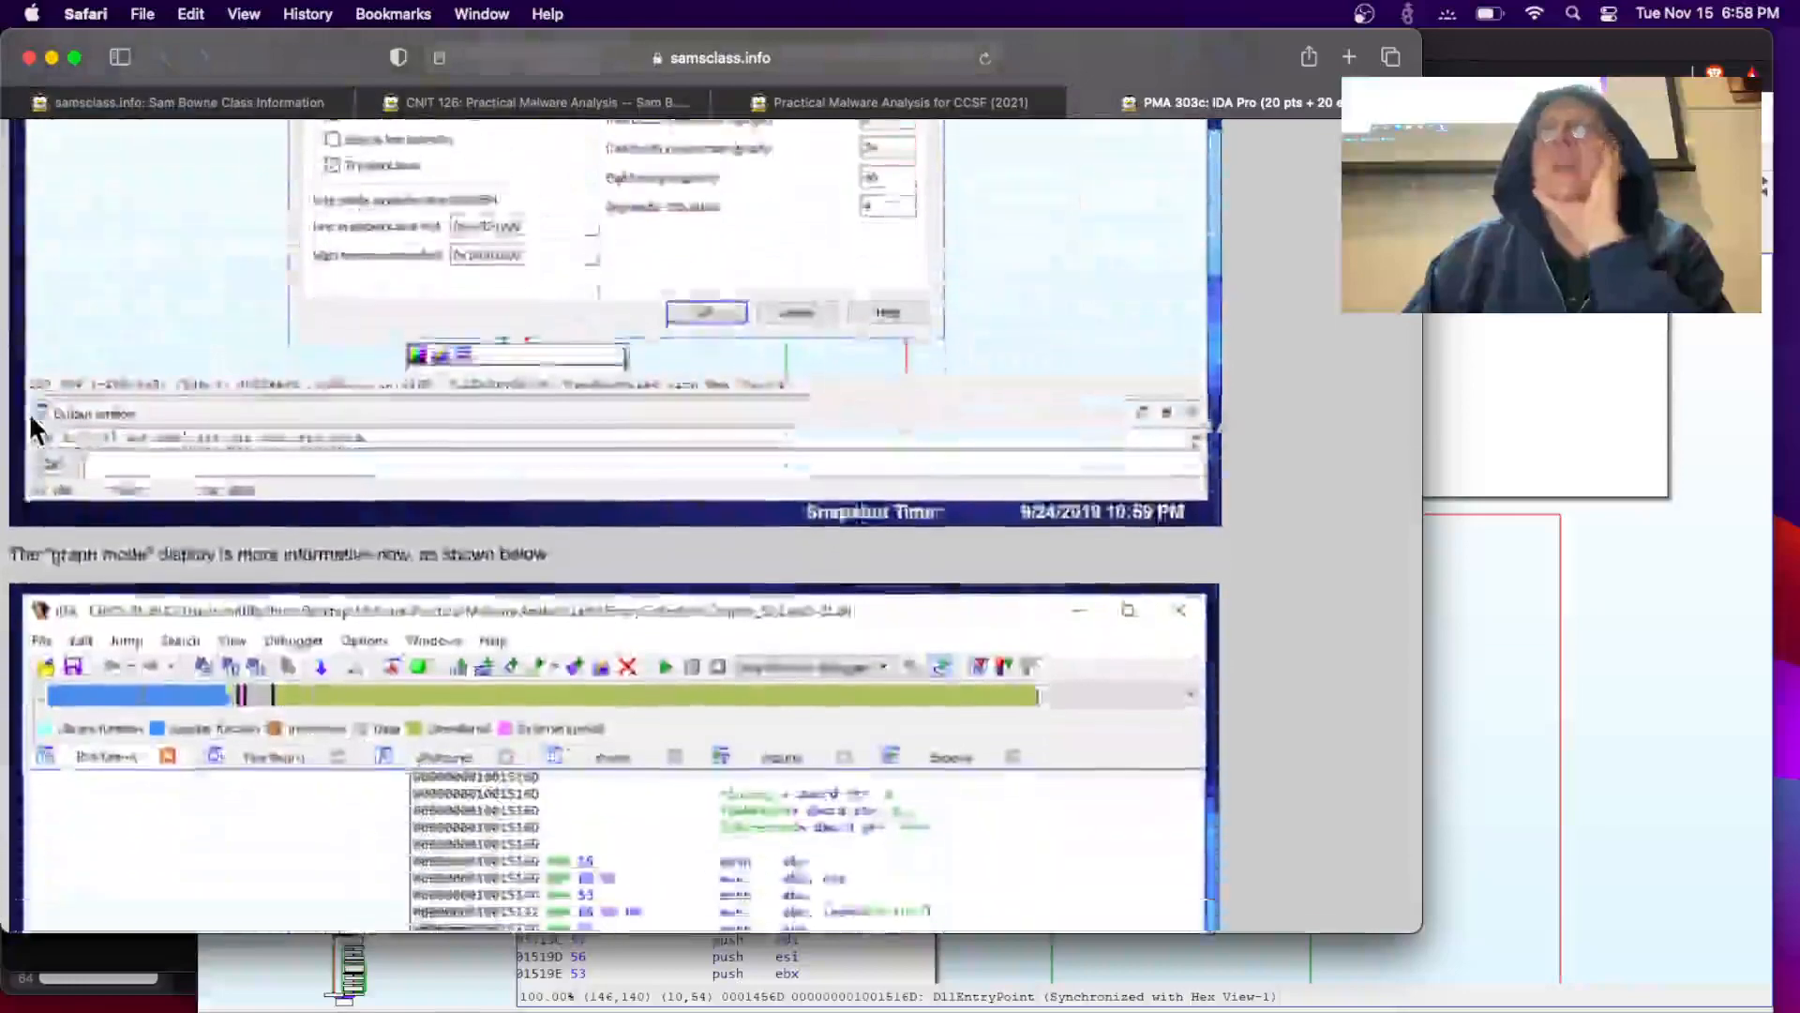
pyautogui.scroll(-10, 29, 413)
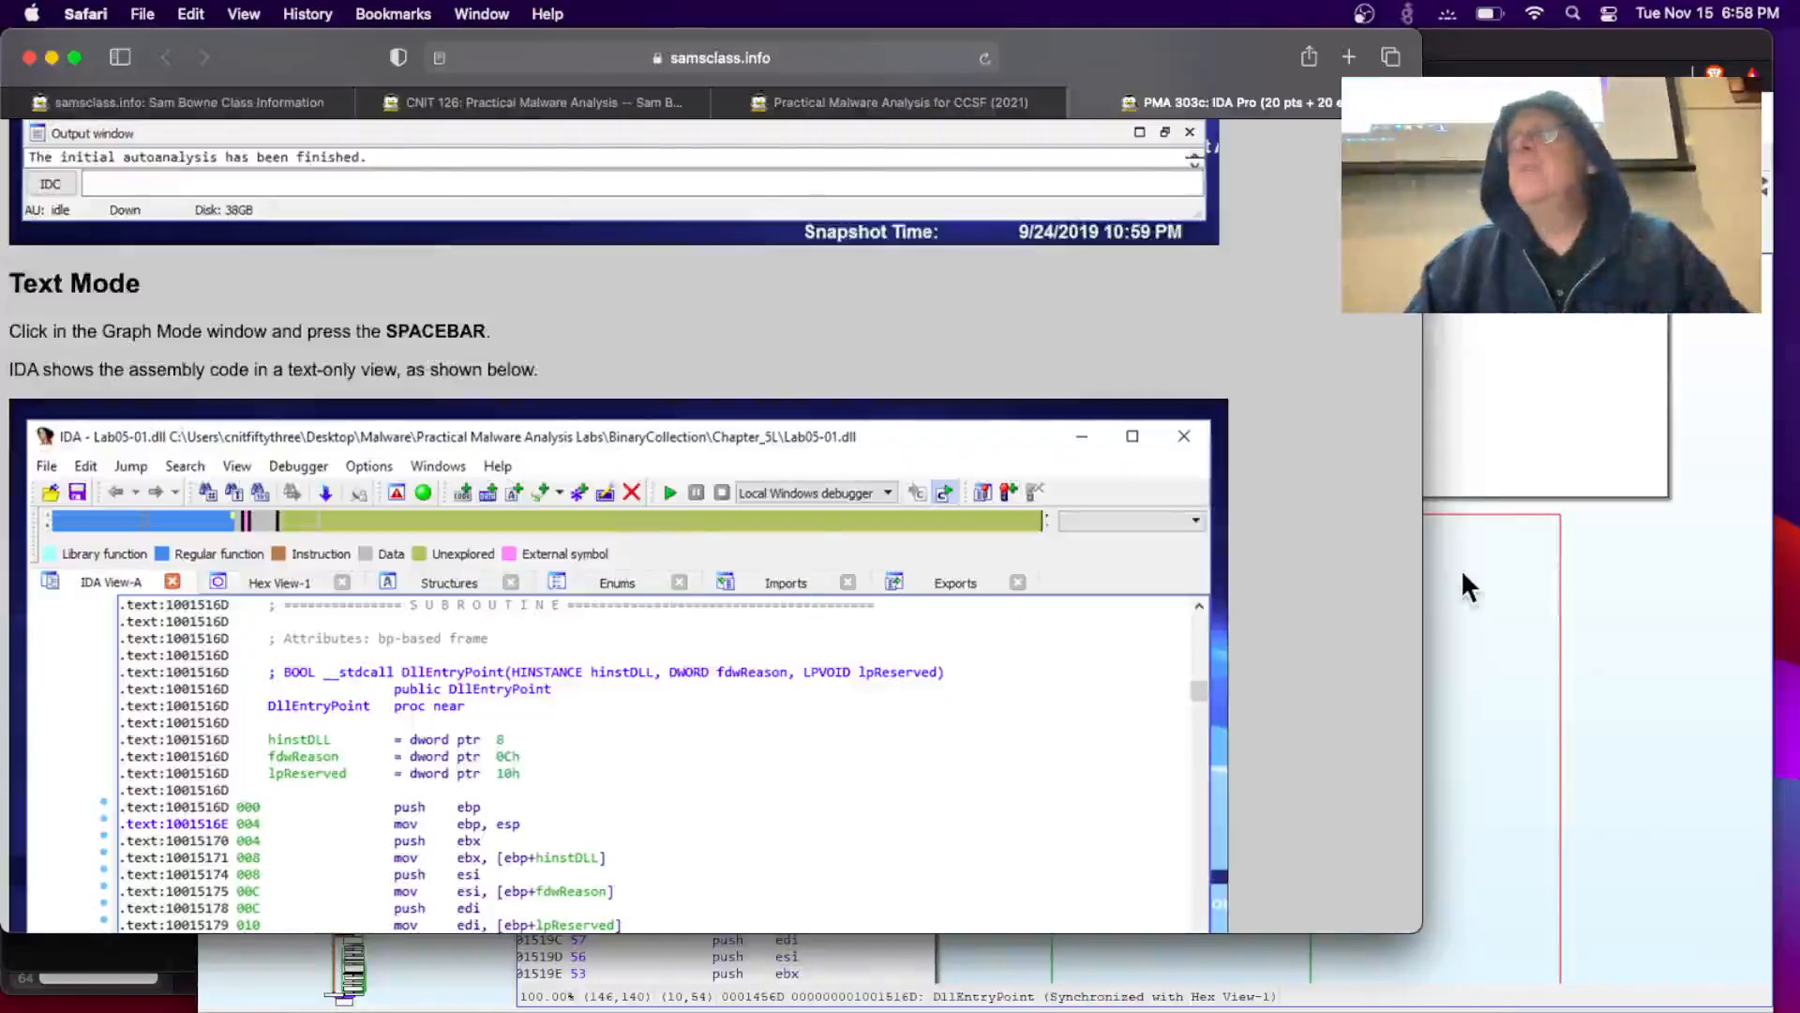
pyautogui.click(1489, 574)
pyautogui.press('space')
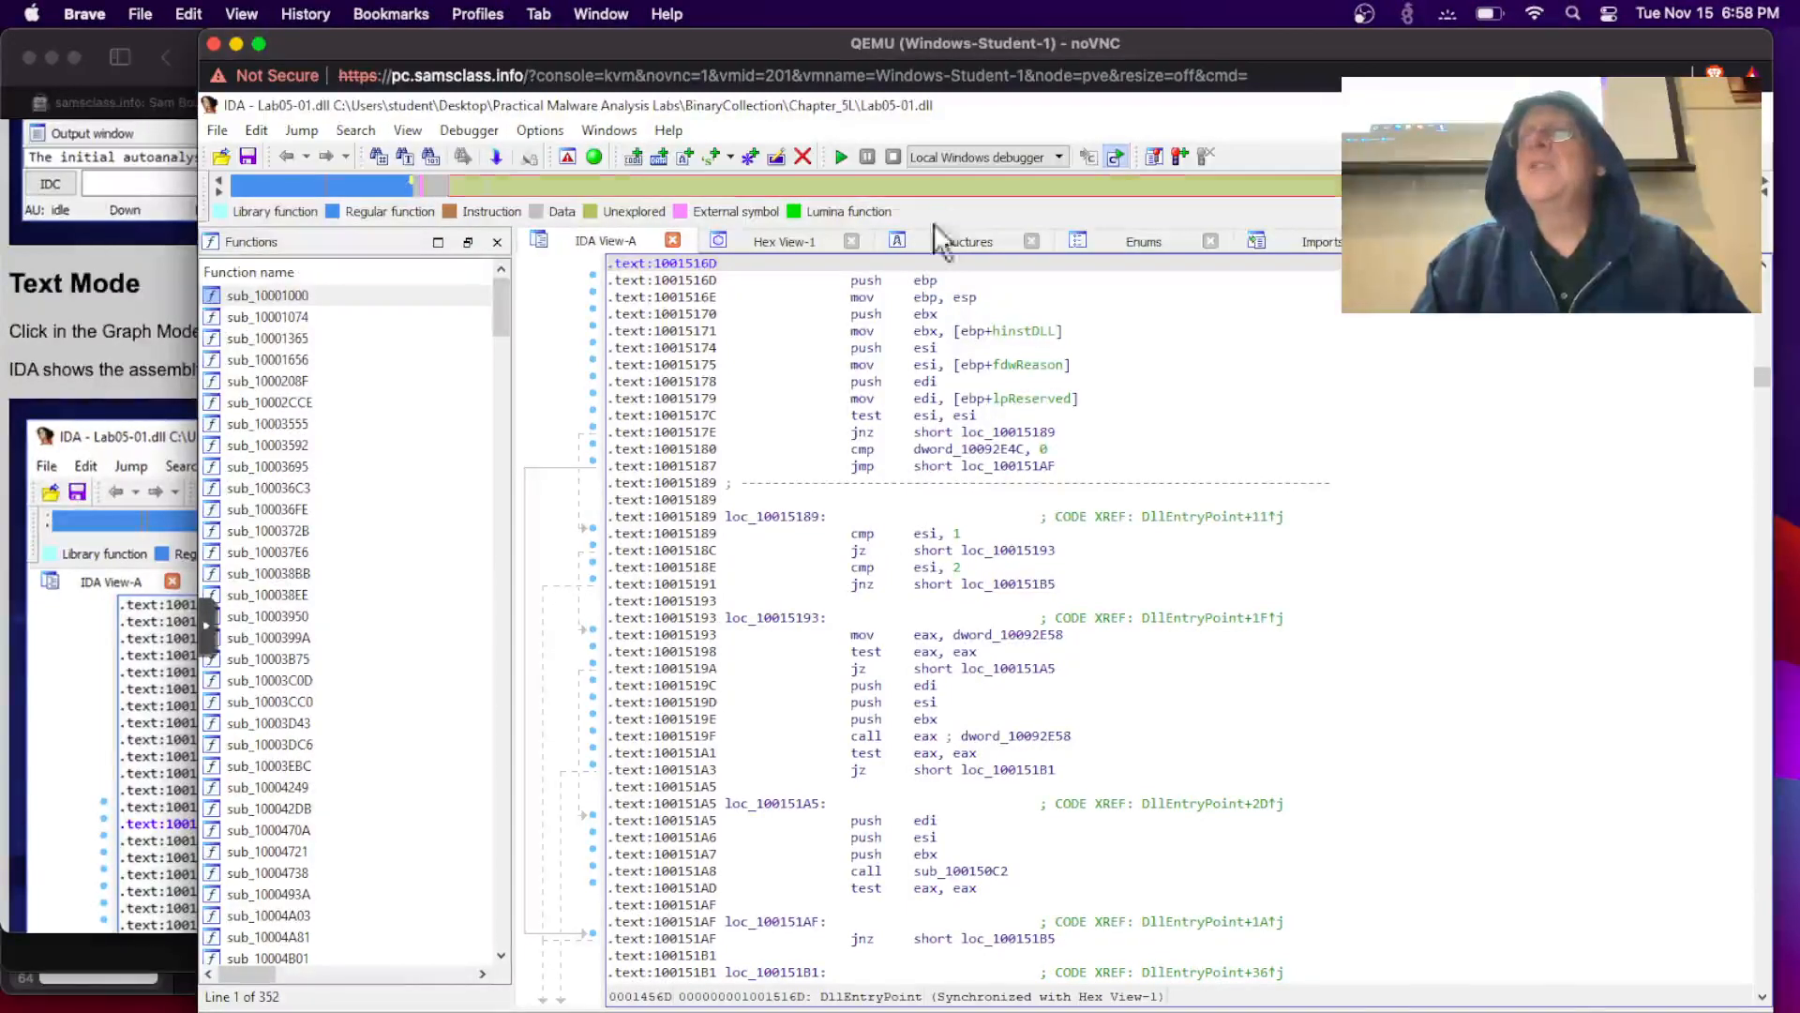
# Step: Read on to the section on finding the gethostbyname import and return IDA's disassembly to graph view
pyautogui.click(129, 340)
pyautogui.scroll(-10, 129, 341)
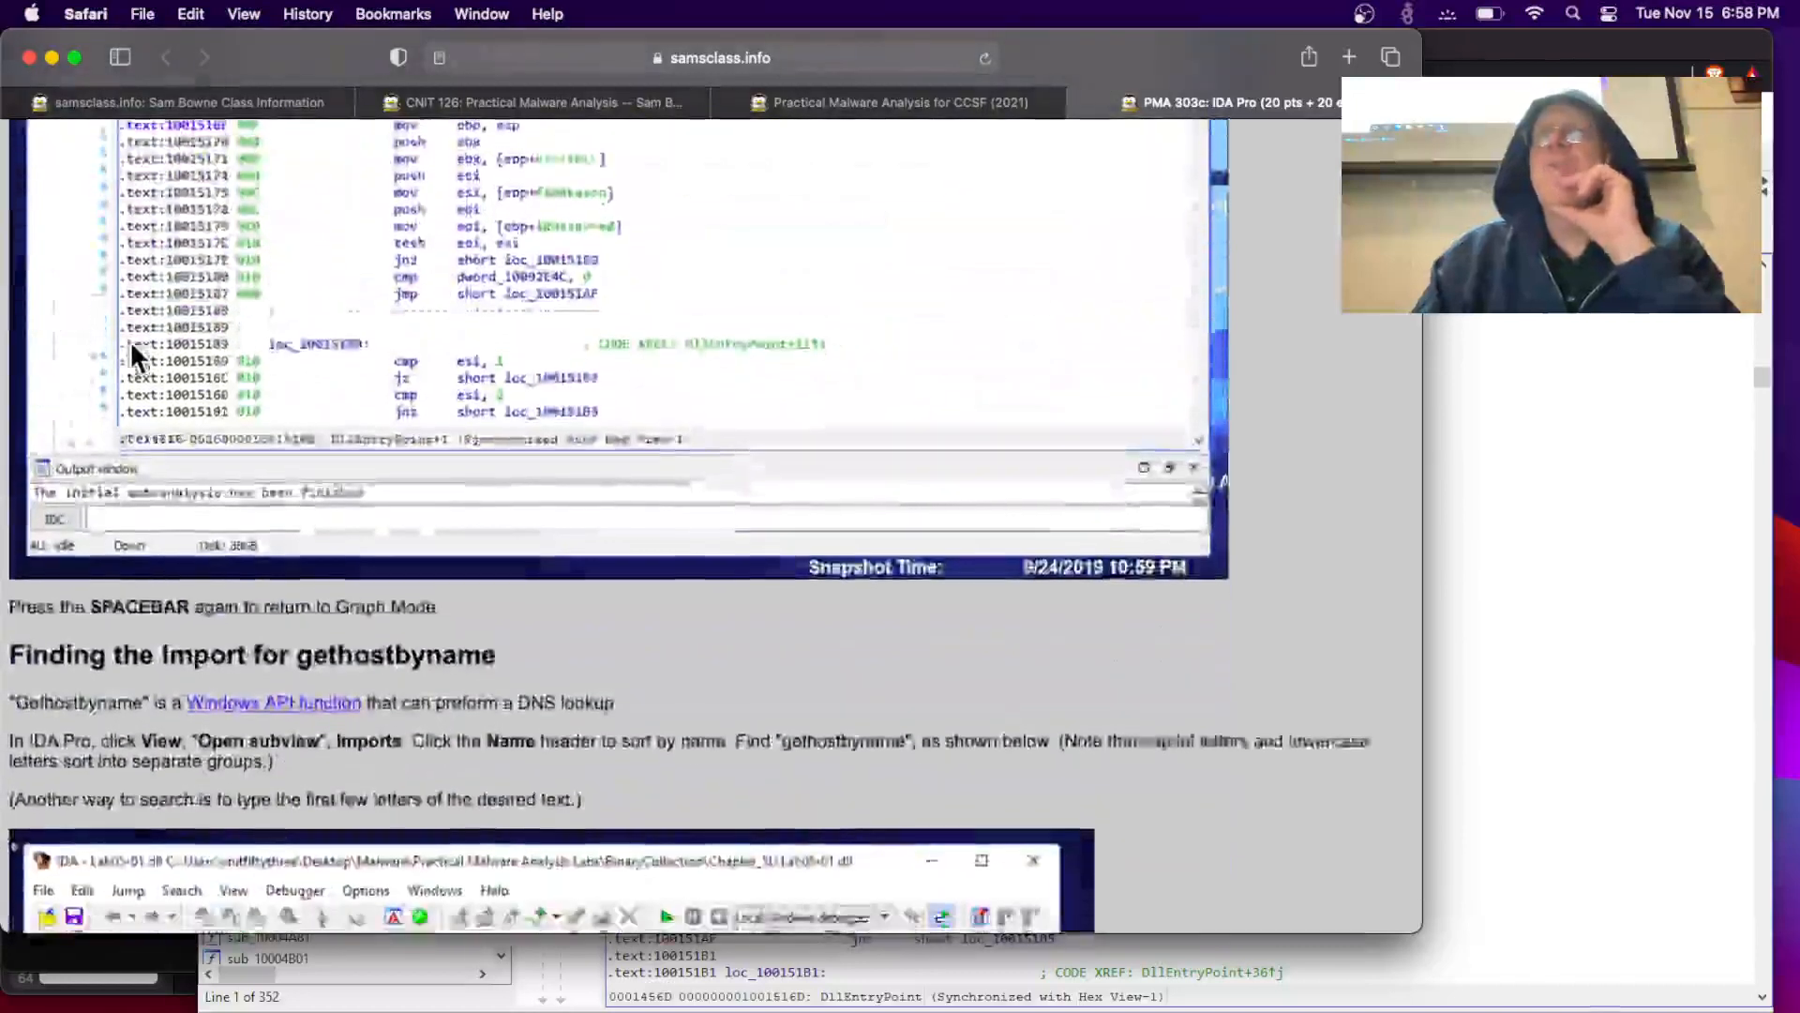
pyautogui.scroll(-5, 131, 348)
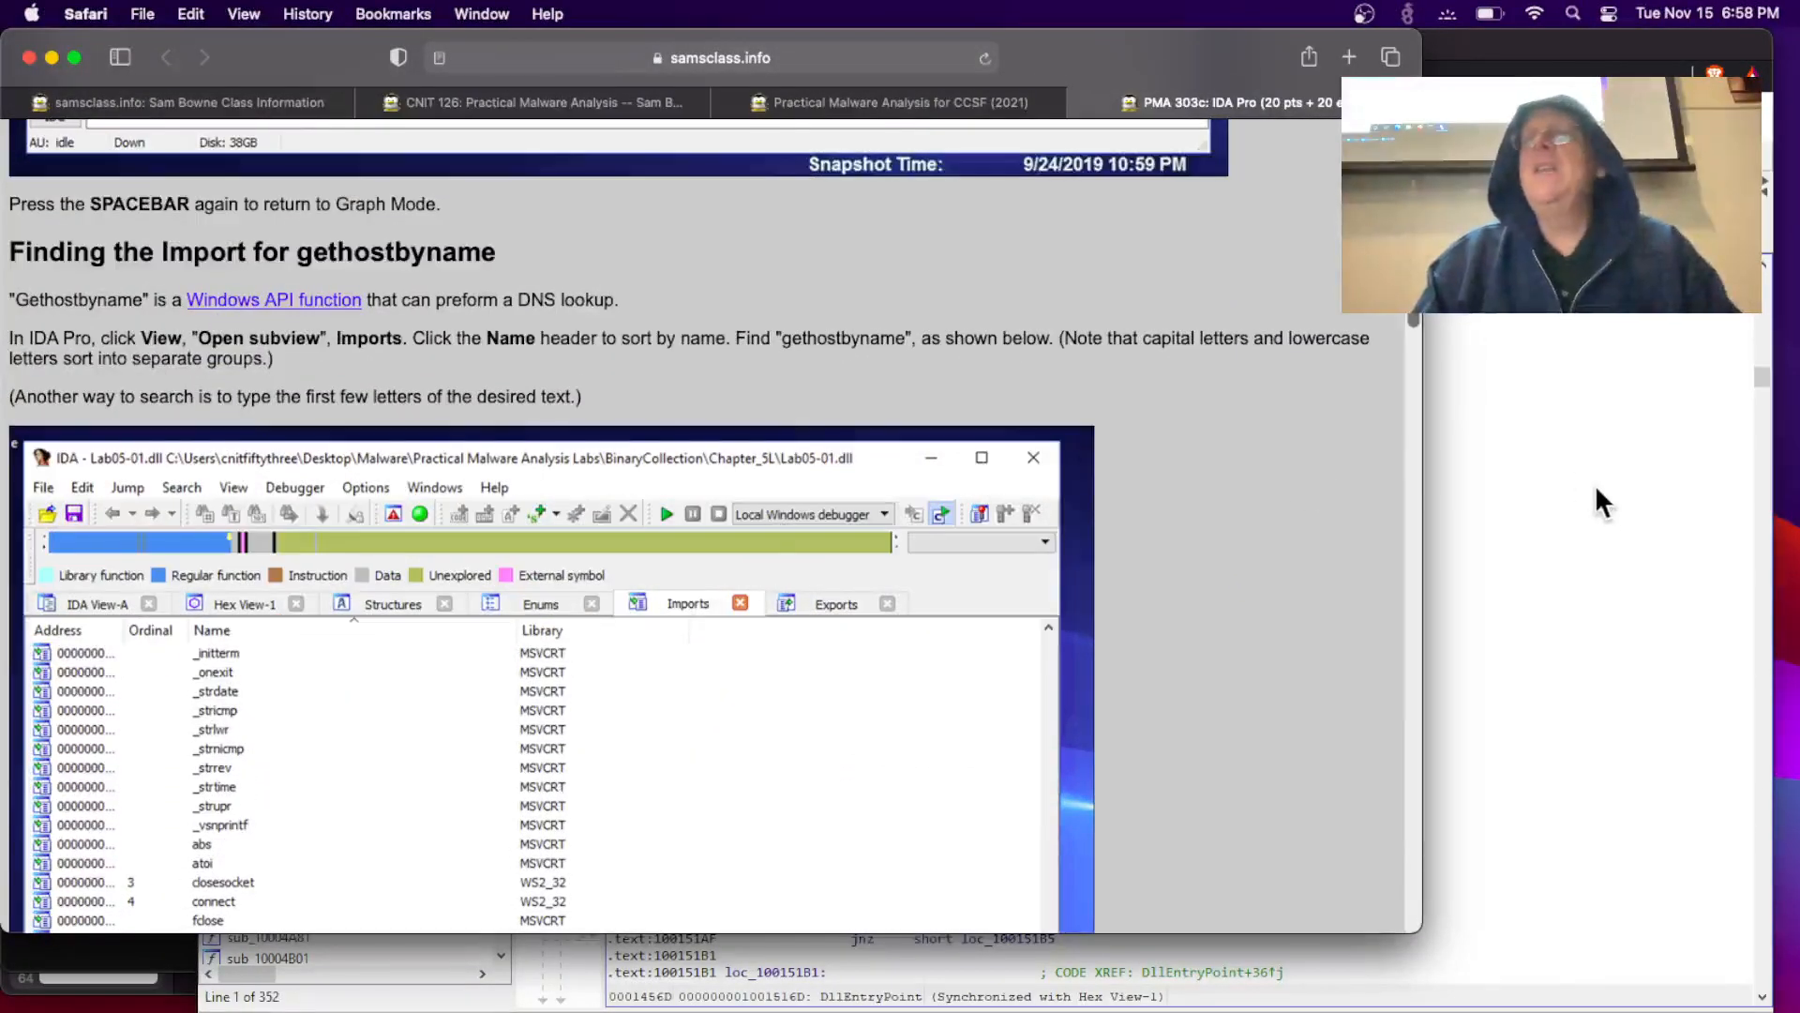
pyautogui.click(1609, 504)
pyautogui.press('space')
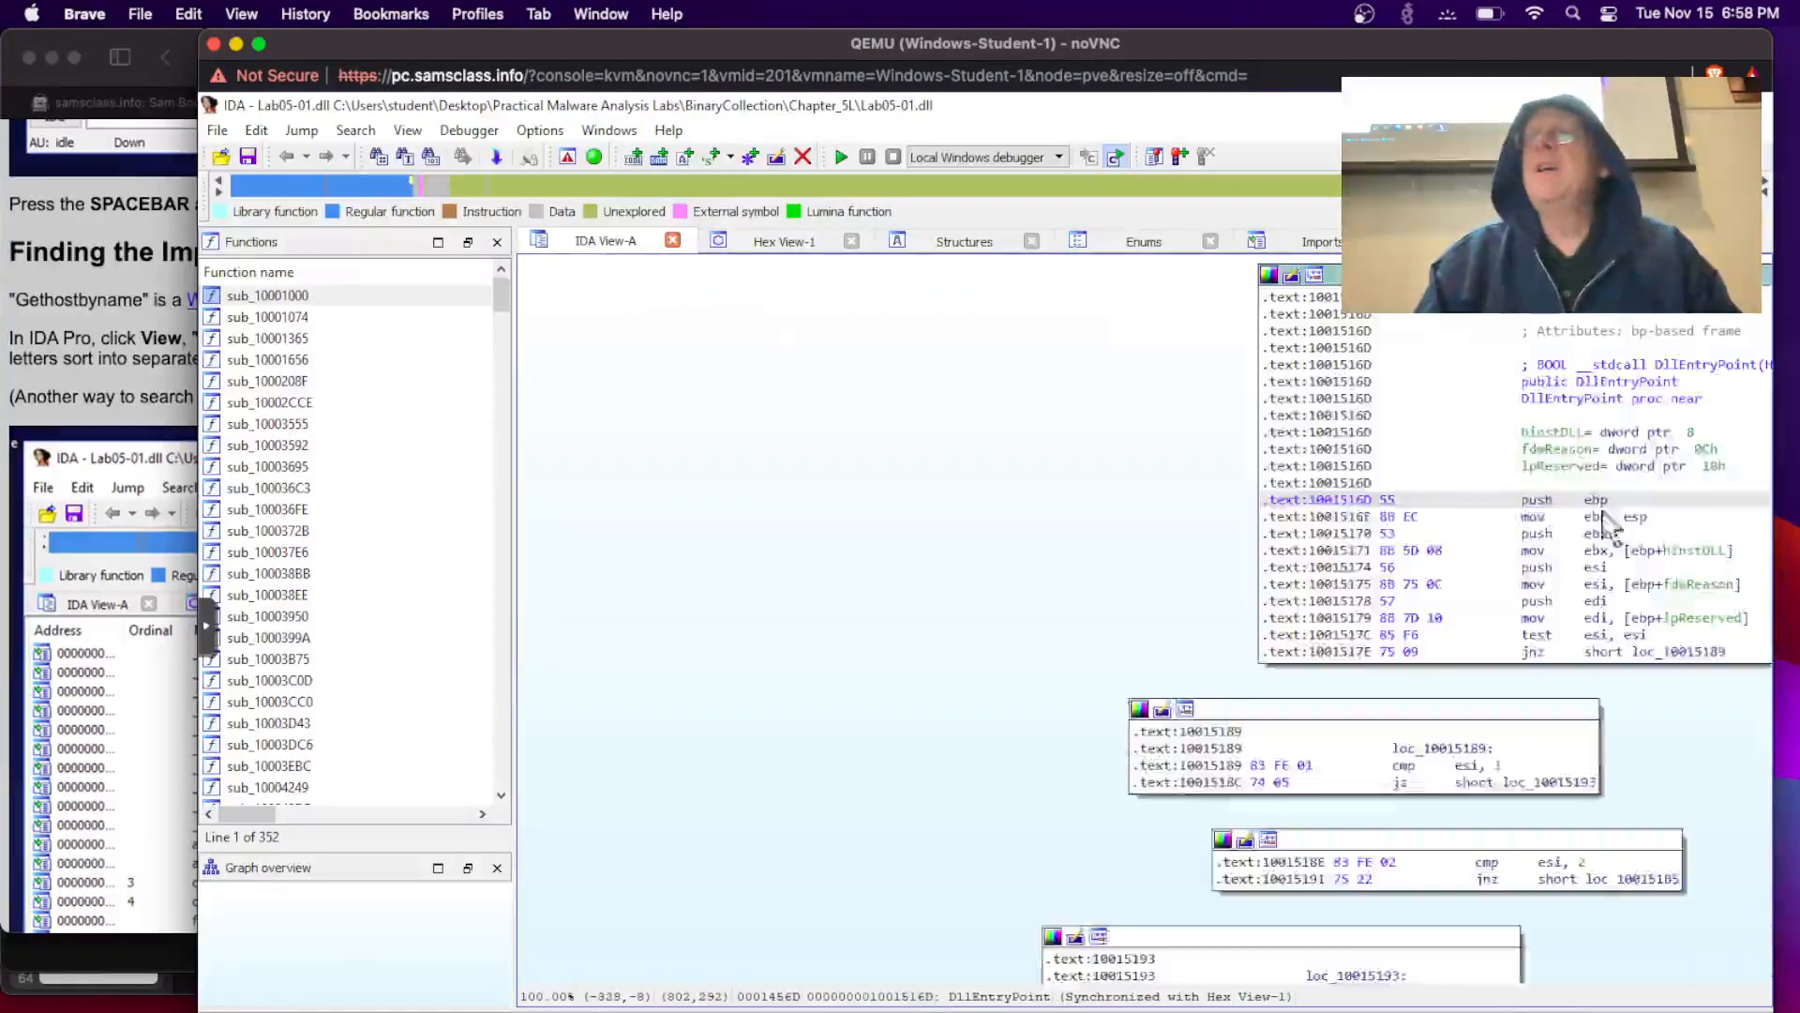
# Step: Recheck the import instructions, show IDA's imports list, sort it by name and locate gethostbyname
pyautogui.click(41, 307)
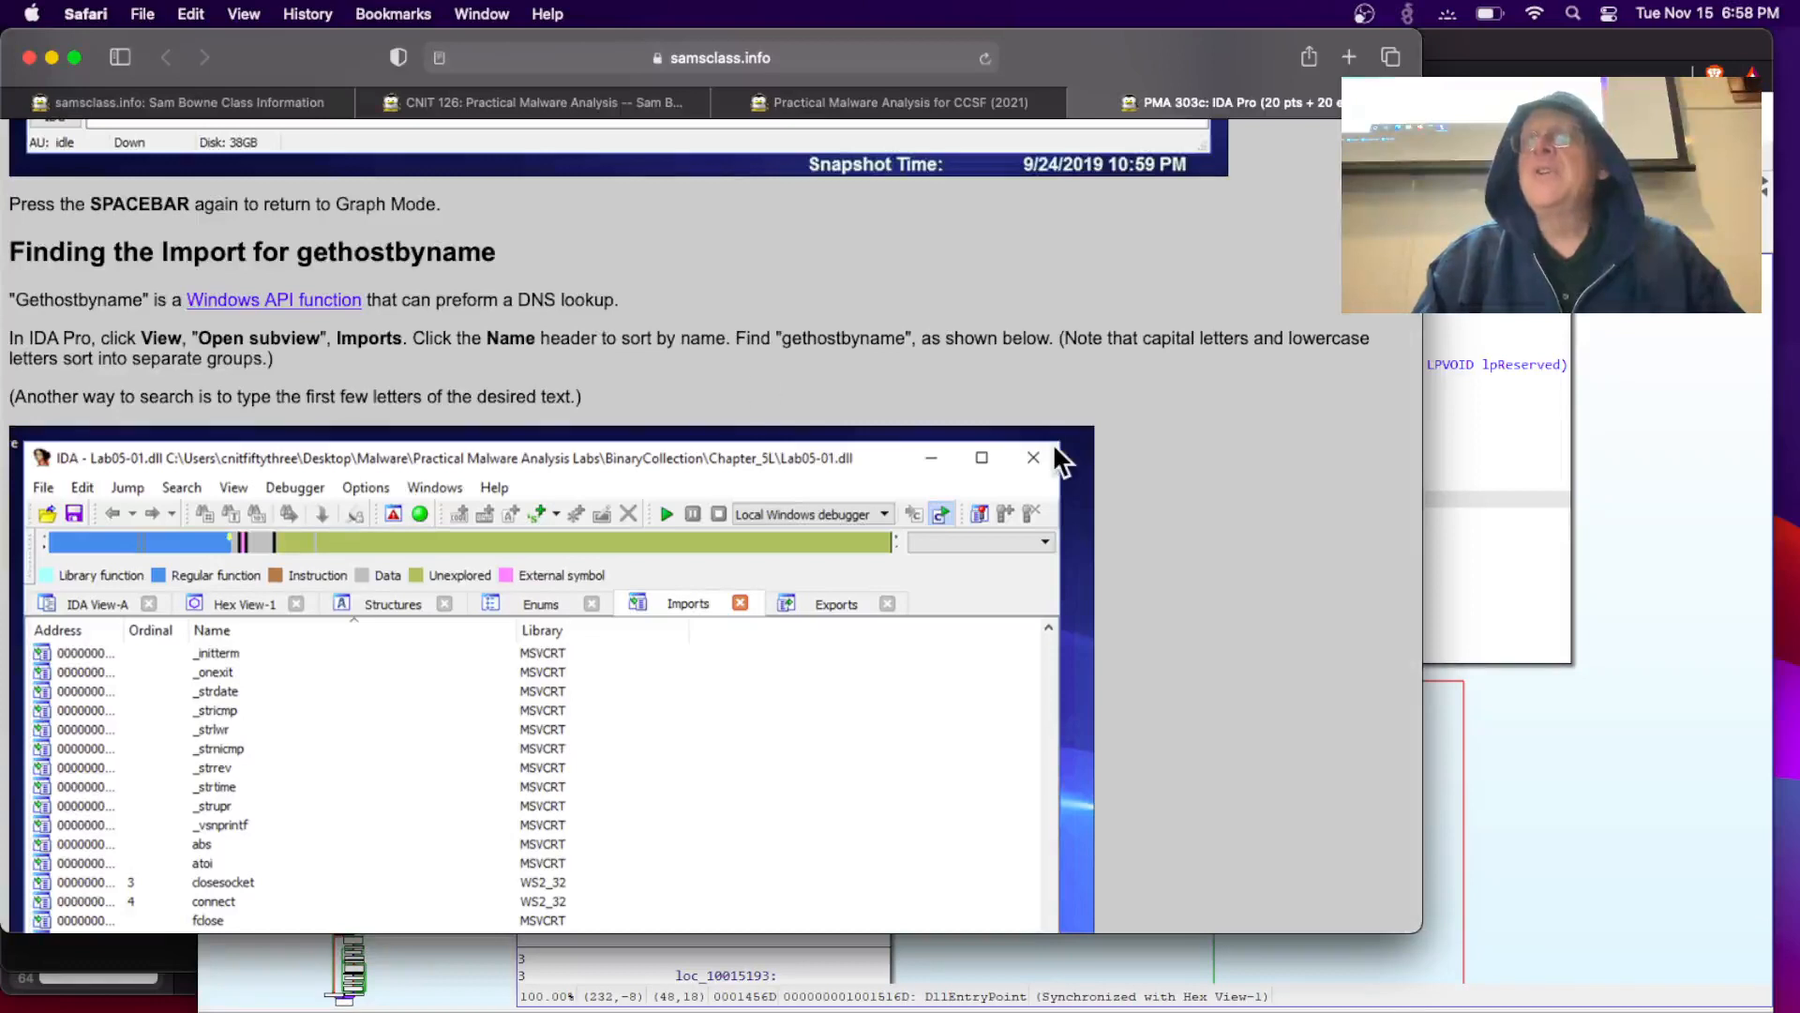
pyautogui.click(1521, 670)
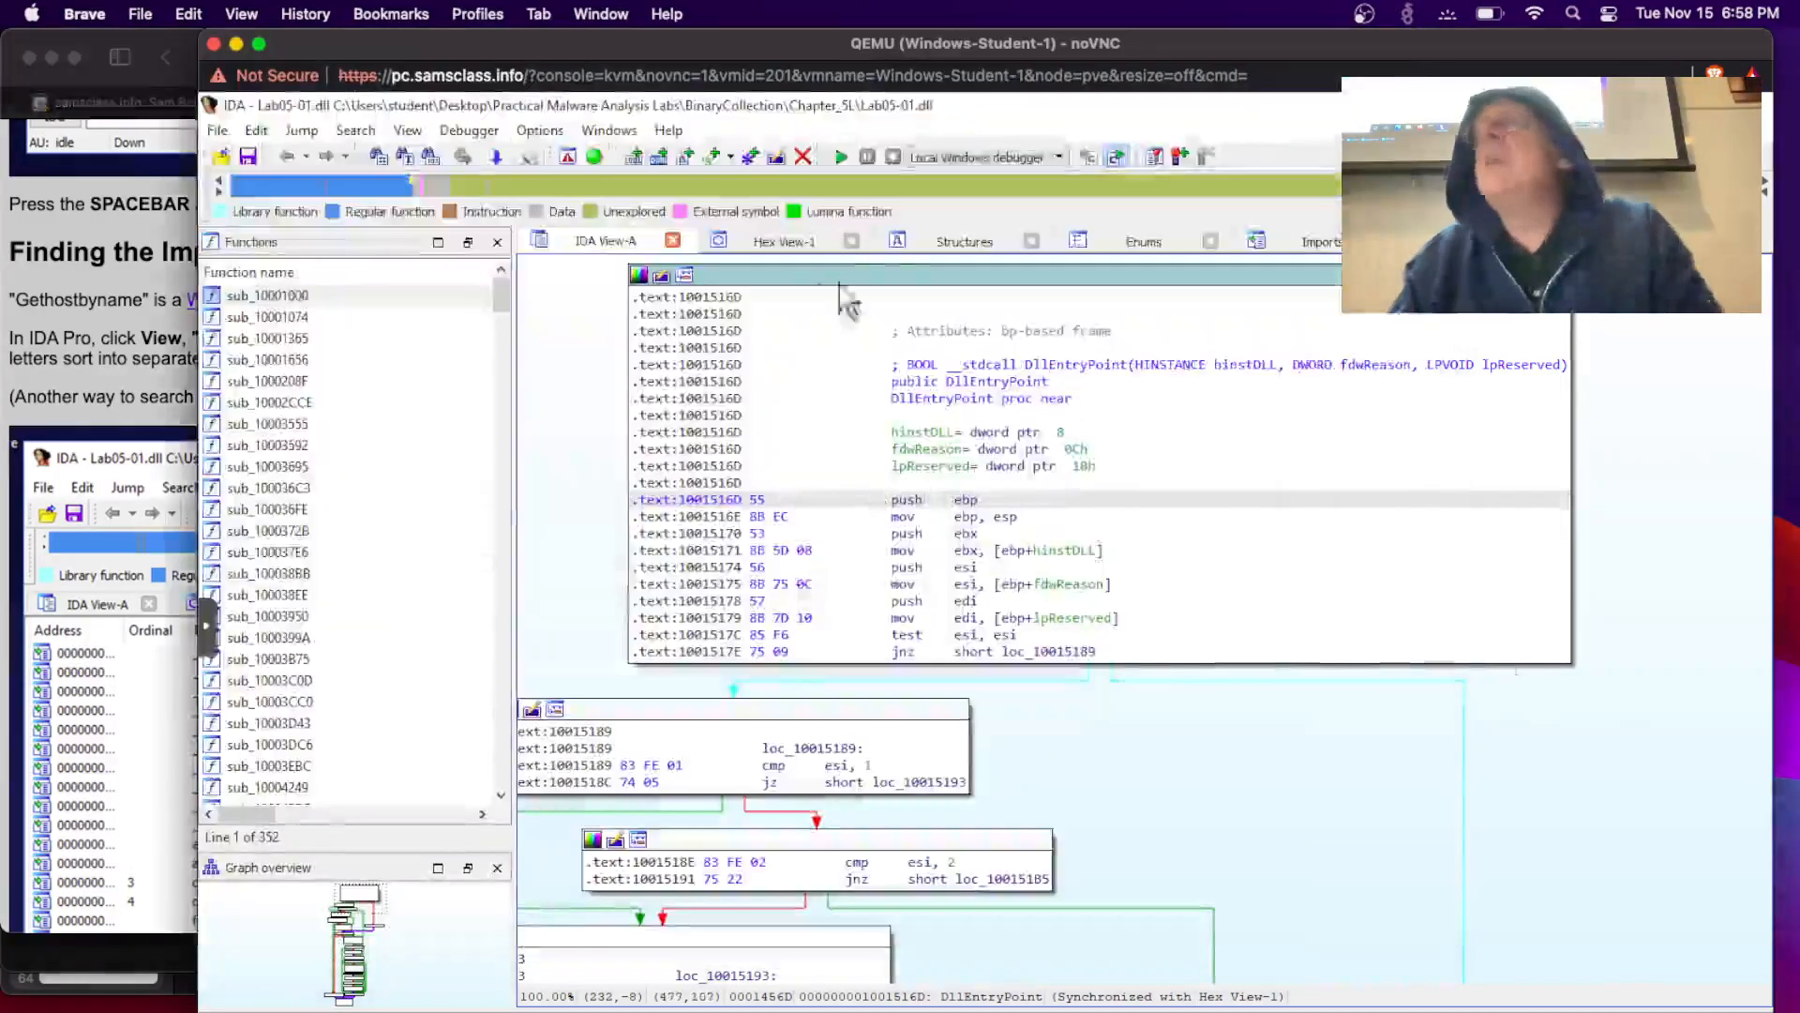
pyautogui.click(1324, 243)
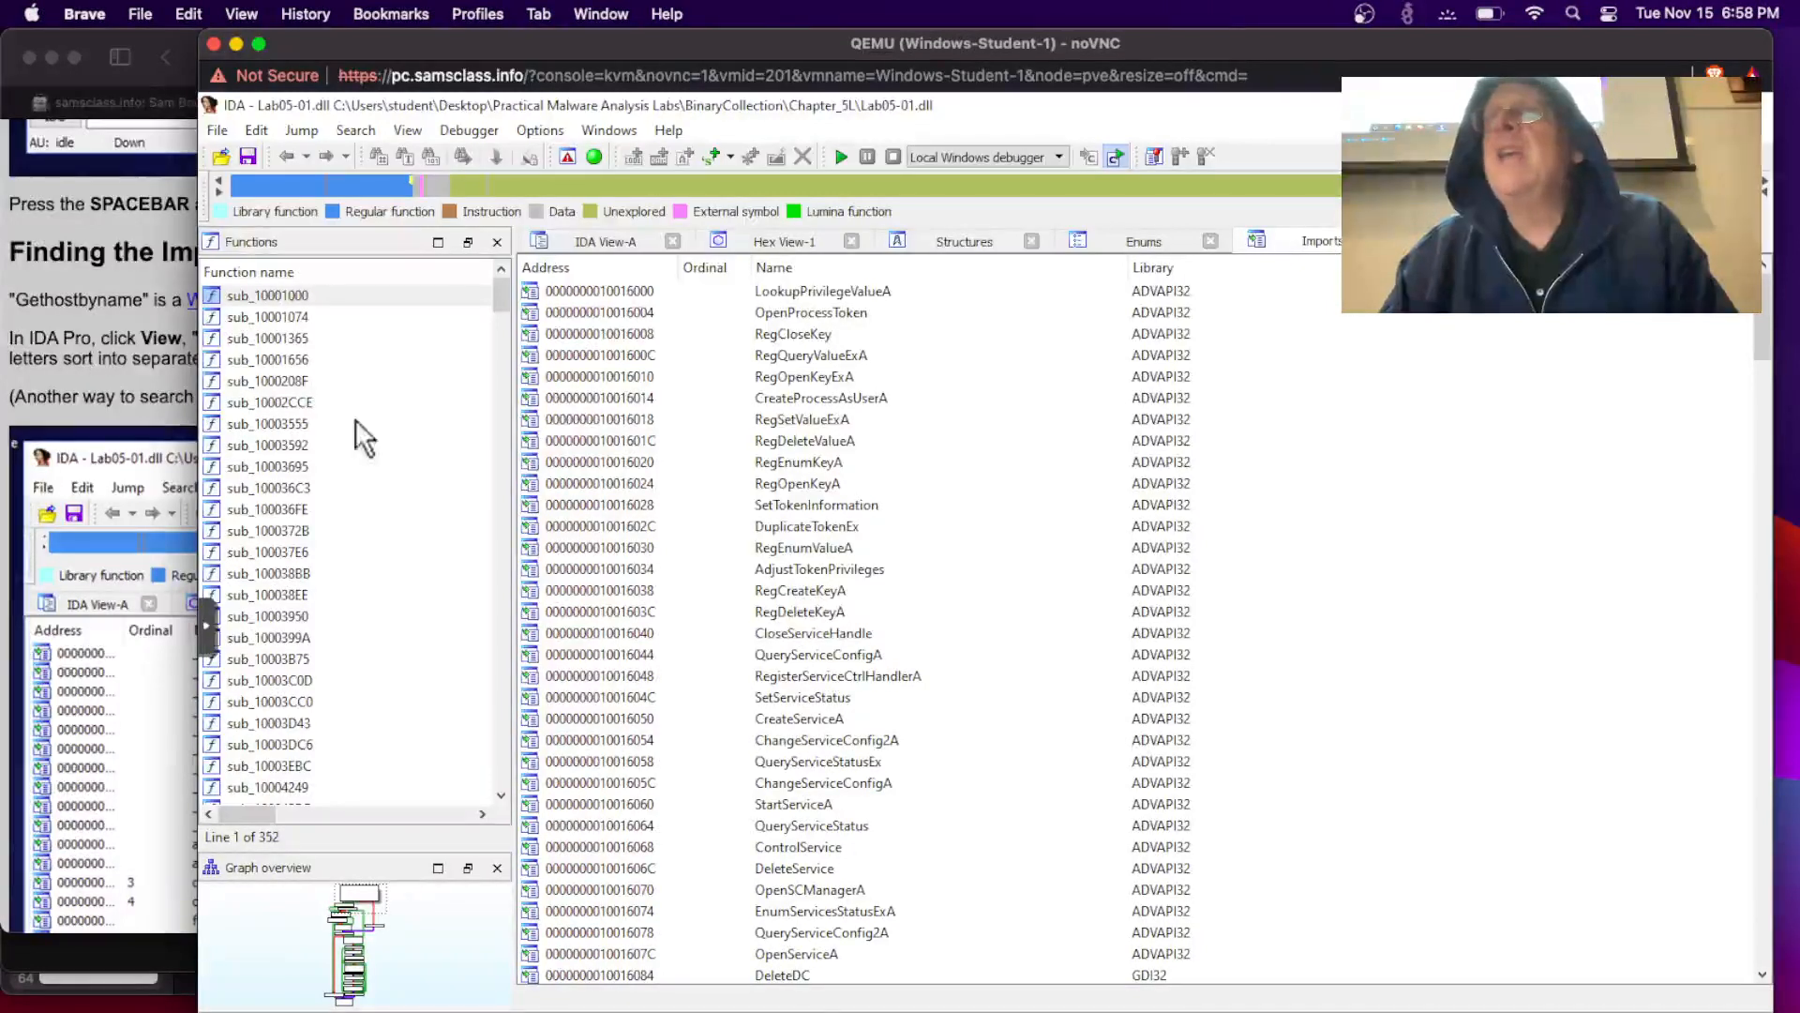
pyautogui.click(799, 266)
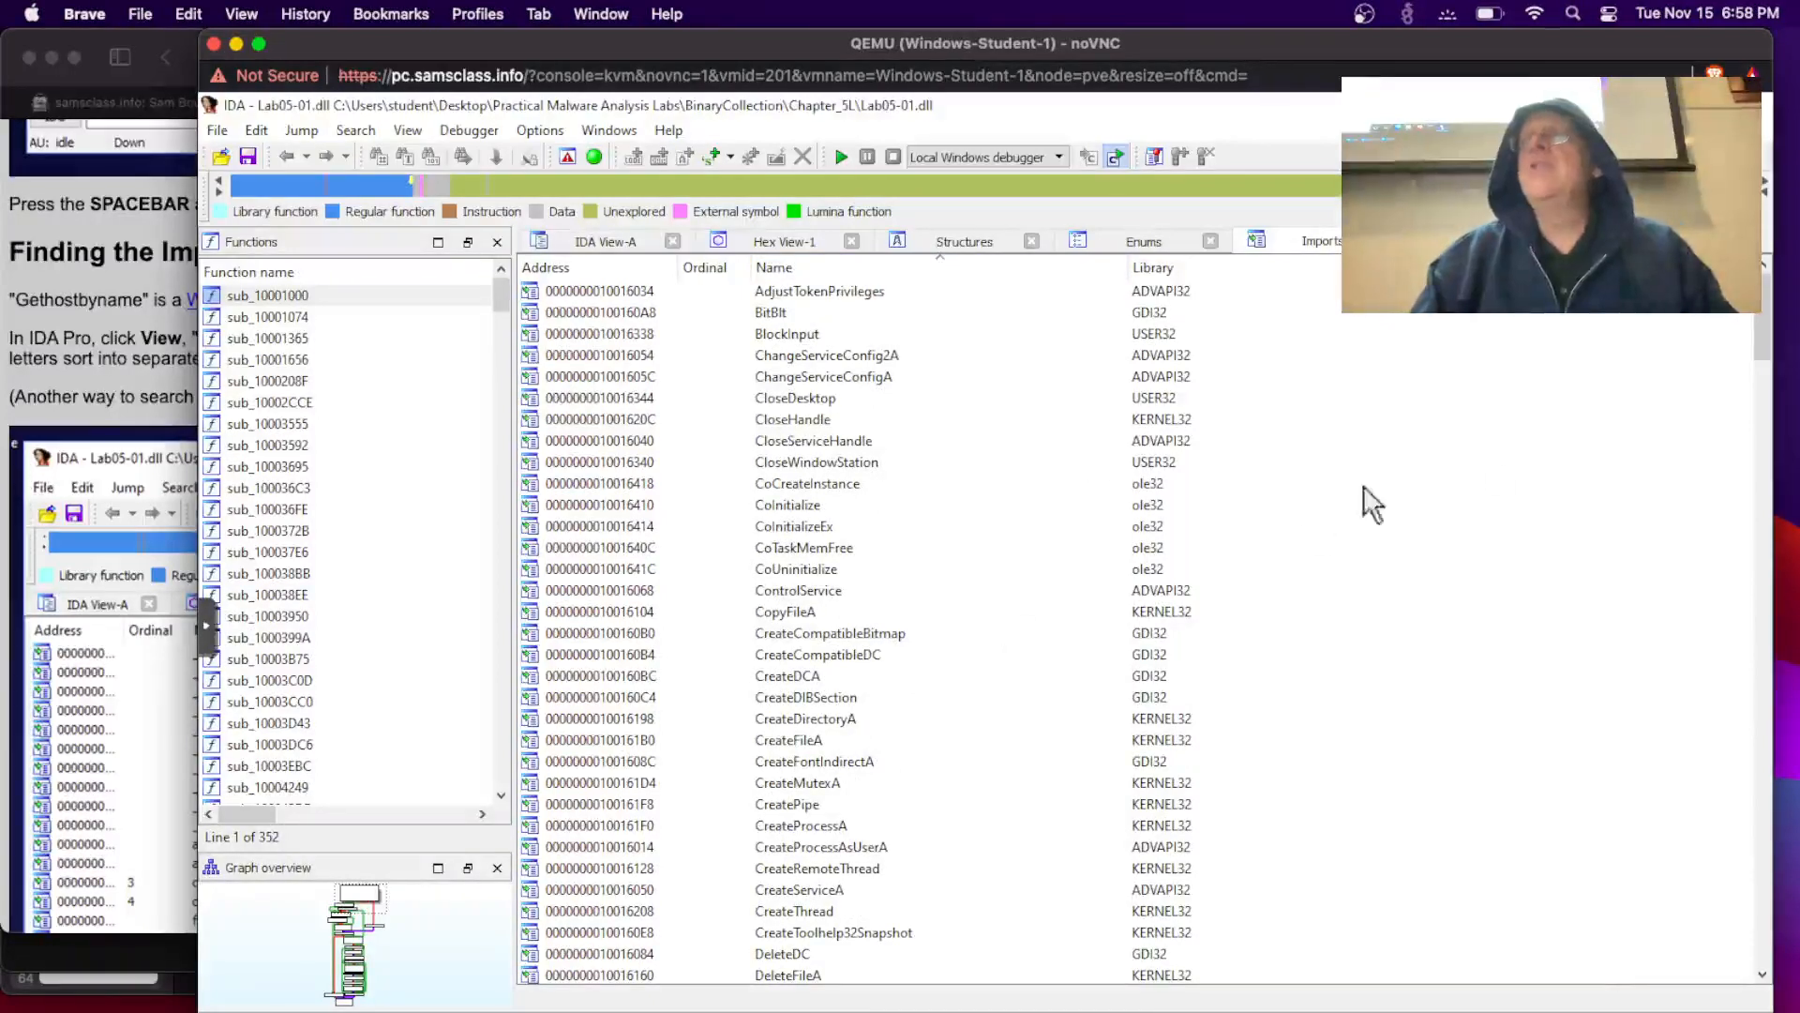
pyautogui.moveTo(1764, 332); pyautogui.dragTo(1691, 885)
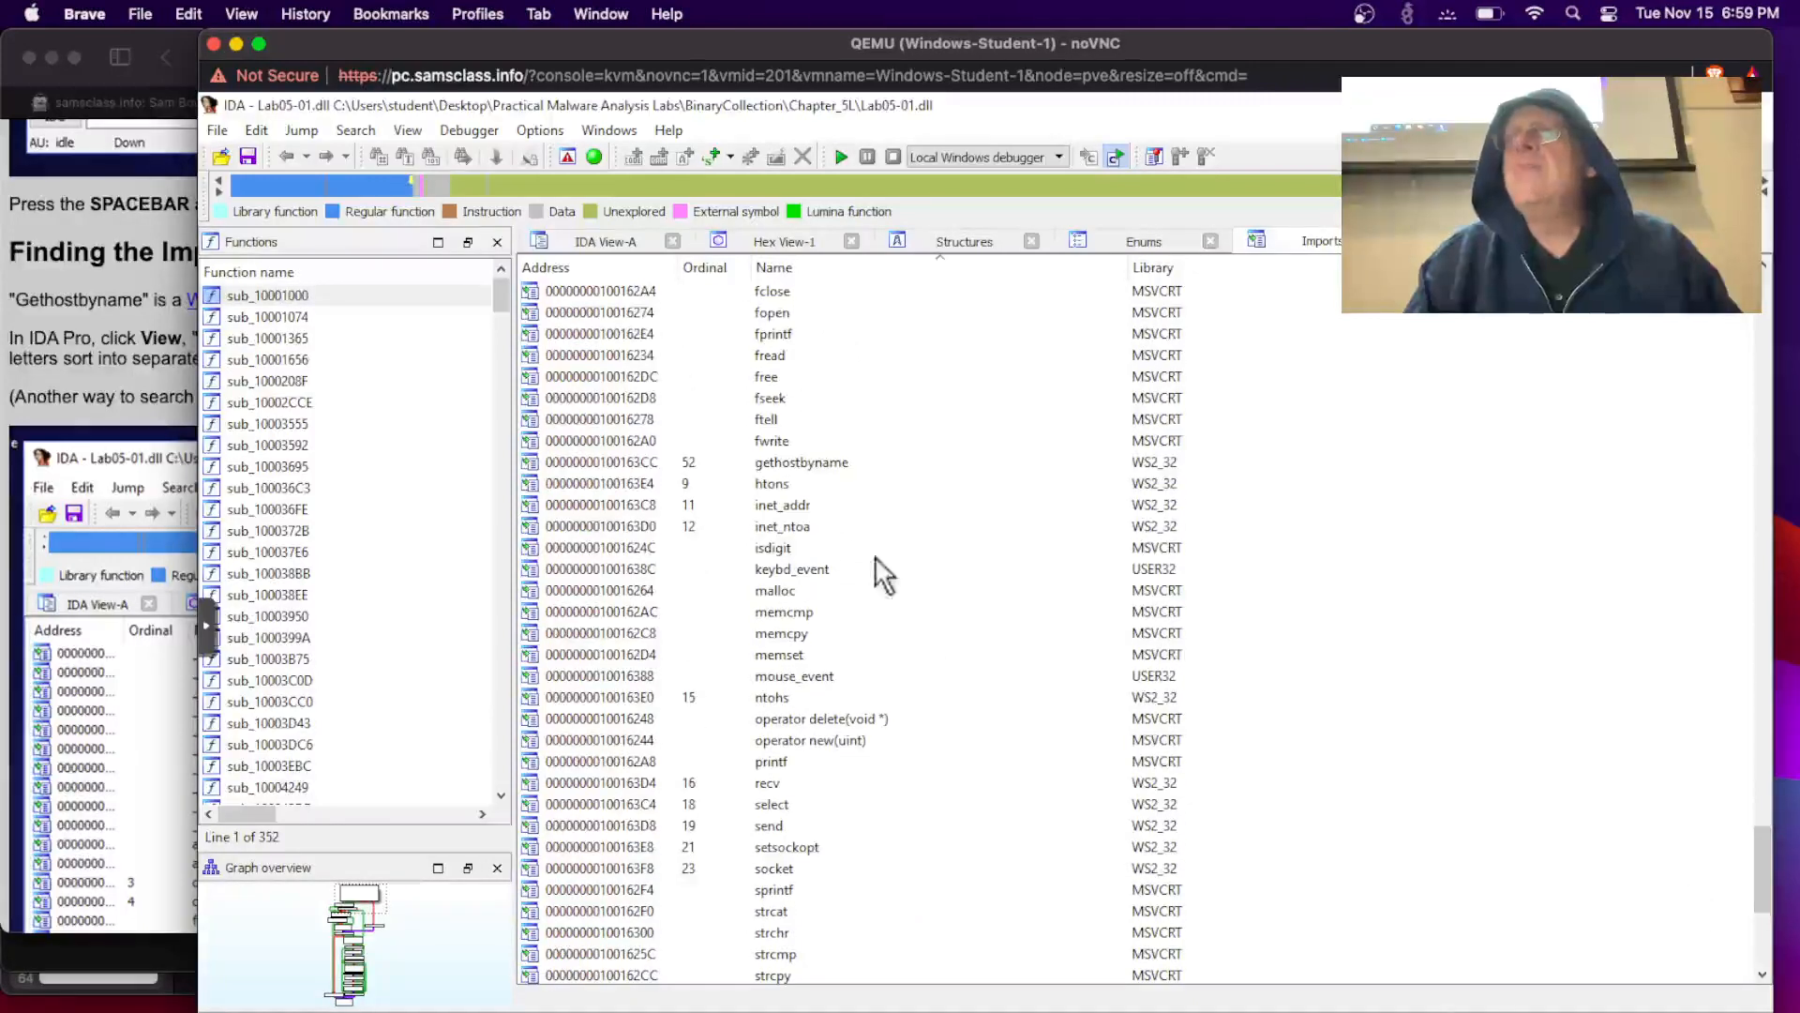
# Step: Select the gethostbyname import, read the next project instructions in Safari, and open the import's code in IDA
pyautogui.click(801, 456)
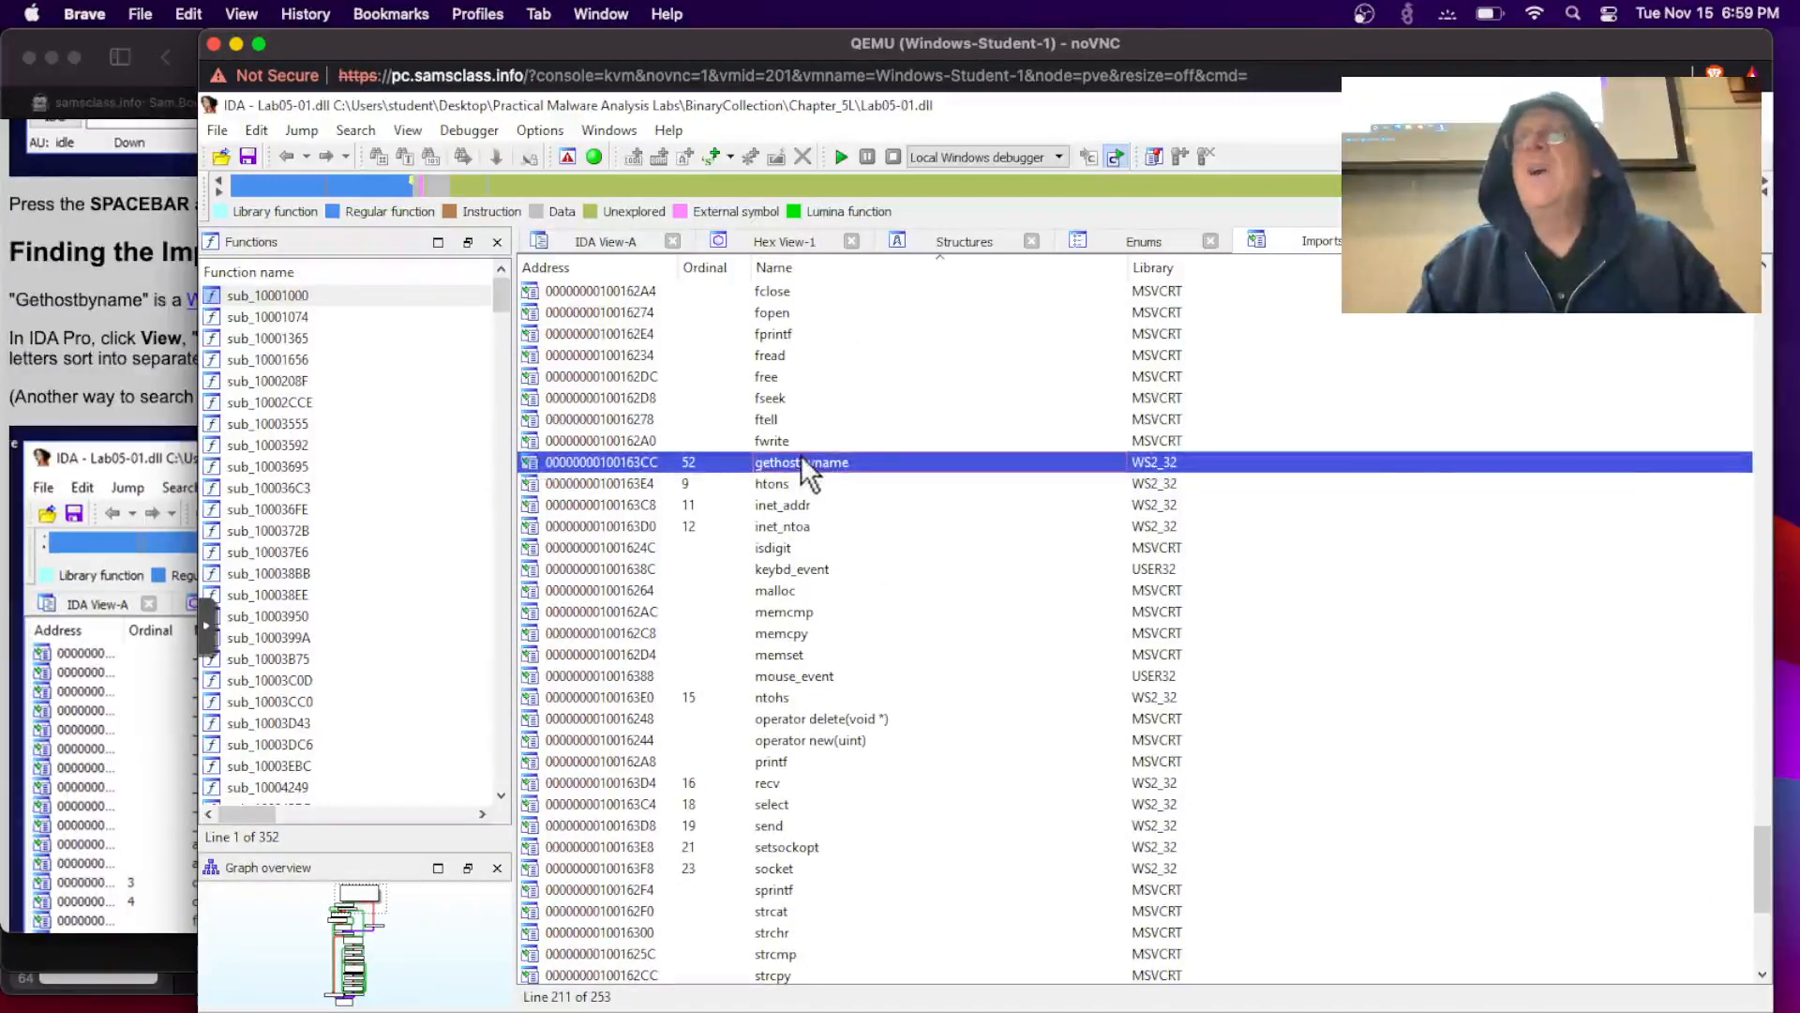
pyautogui.click(157, 324)
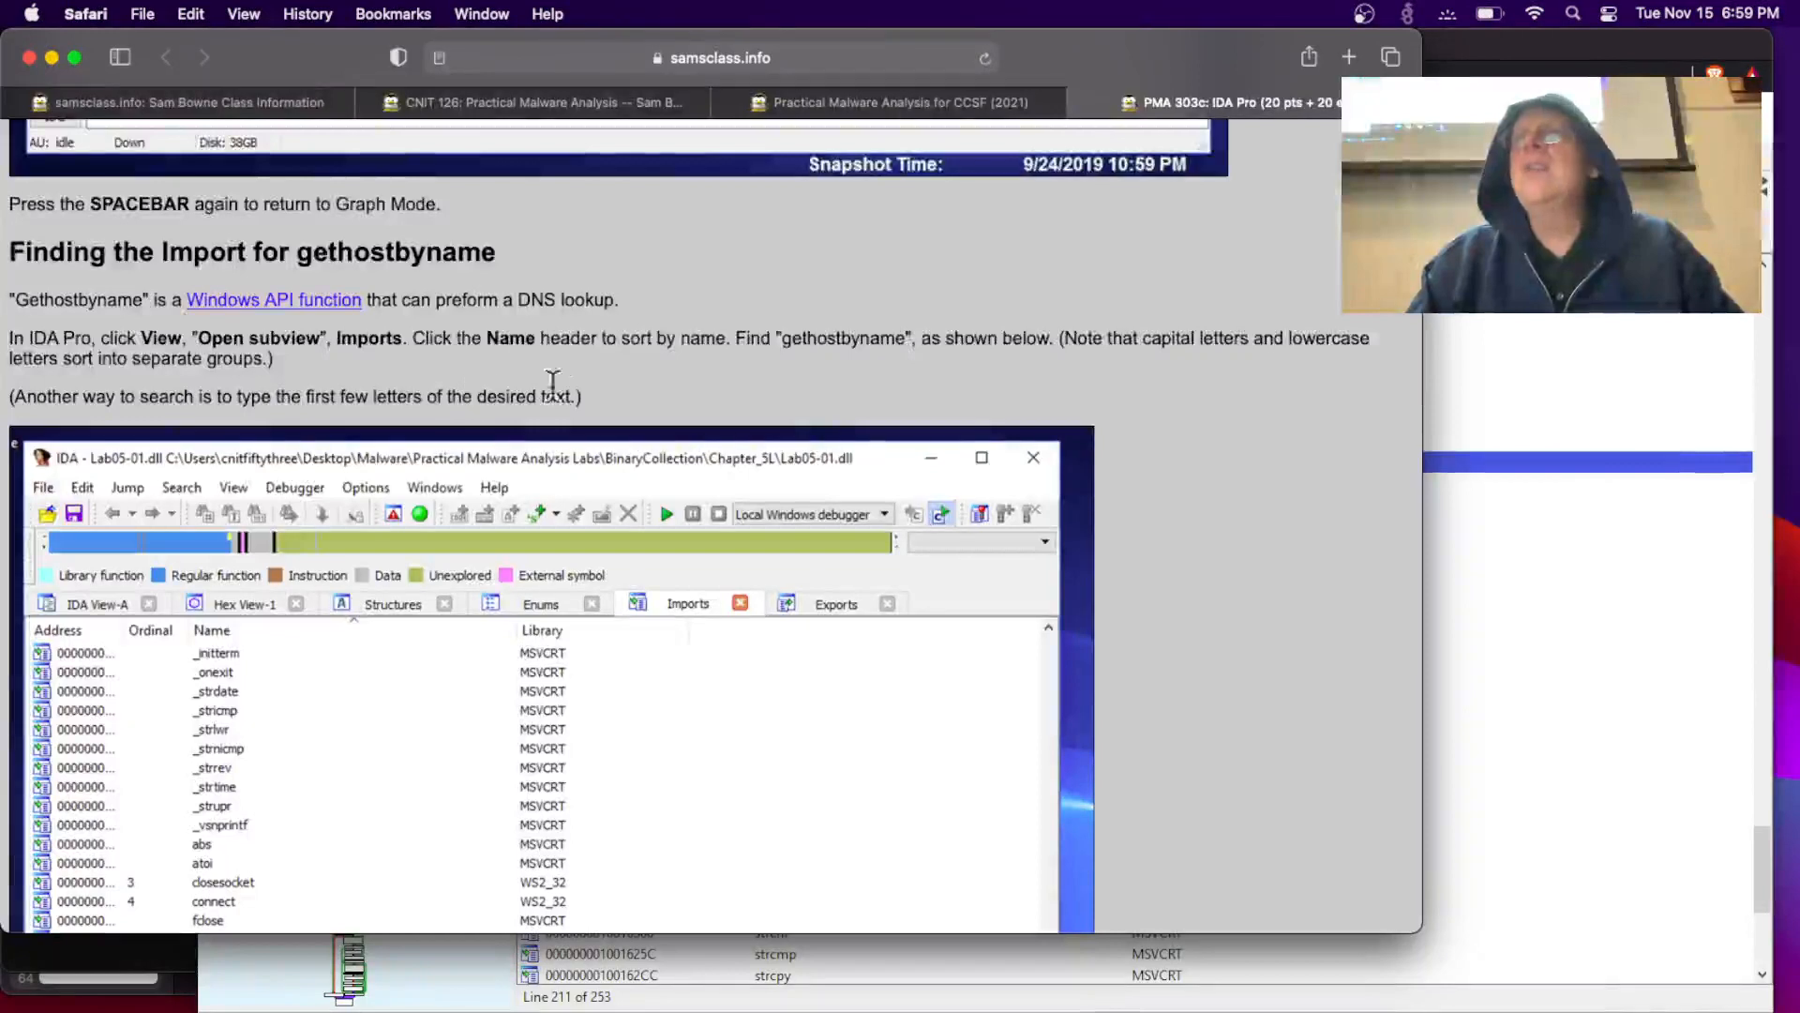
pyautogui.scroll(-10, 553, 385)
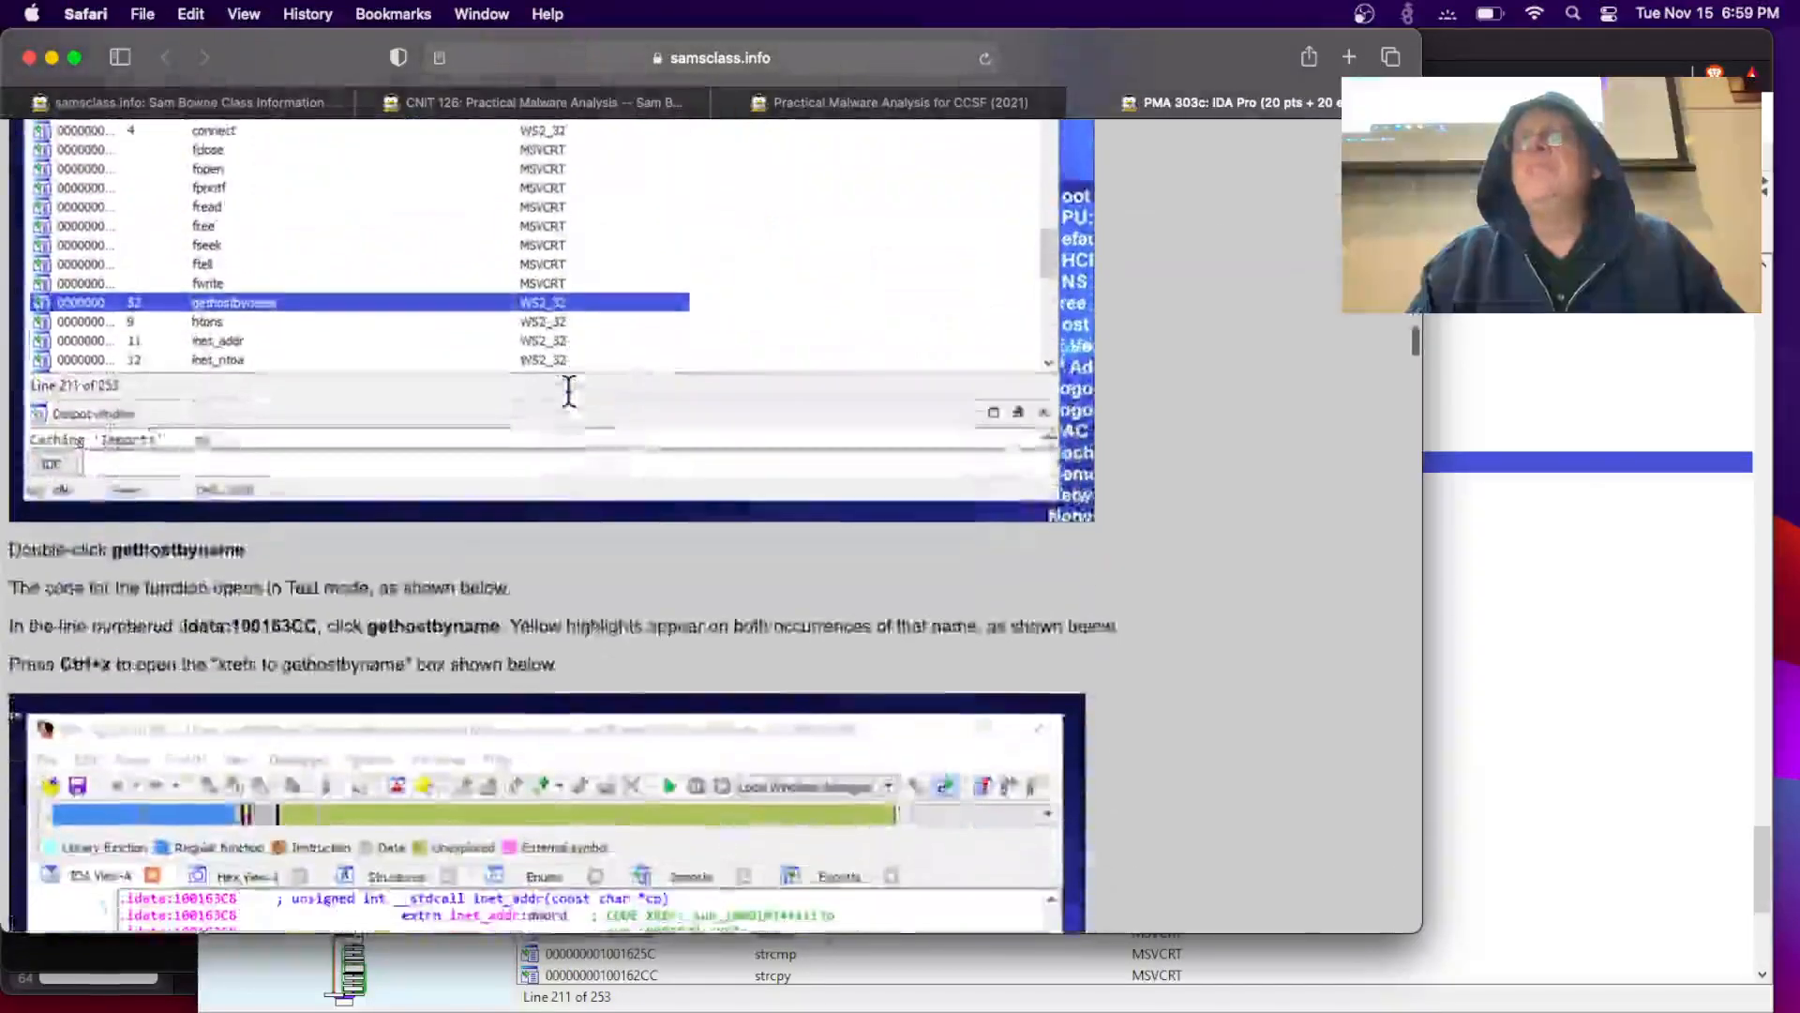
pyautogui.scroll(-3, 568, 392)
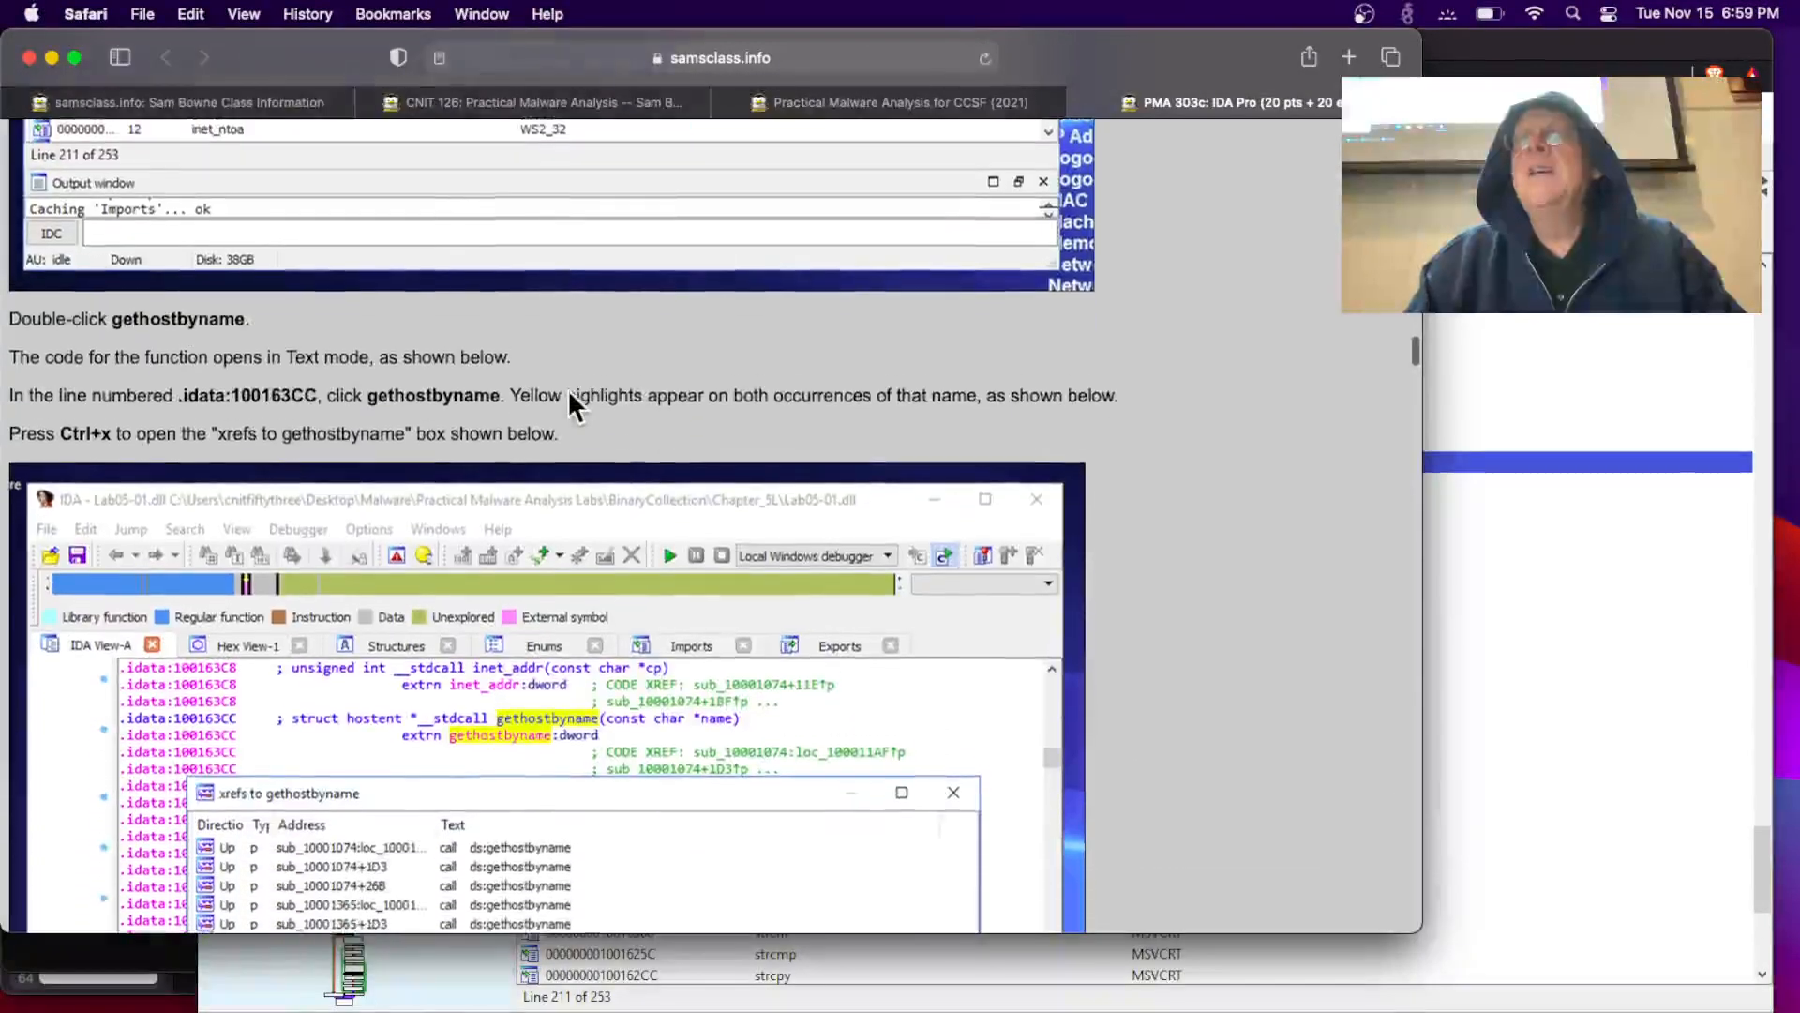
pyautogui.scroll(-1, 569, 405)
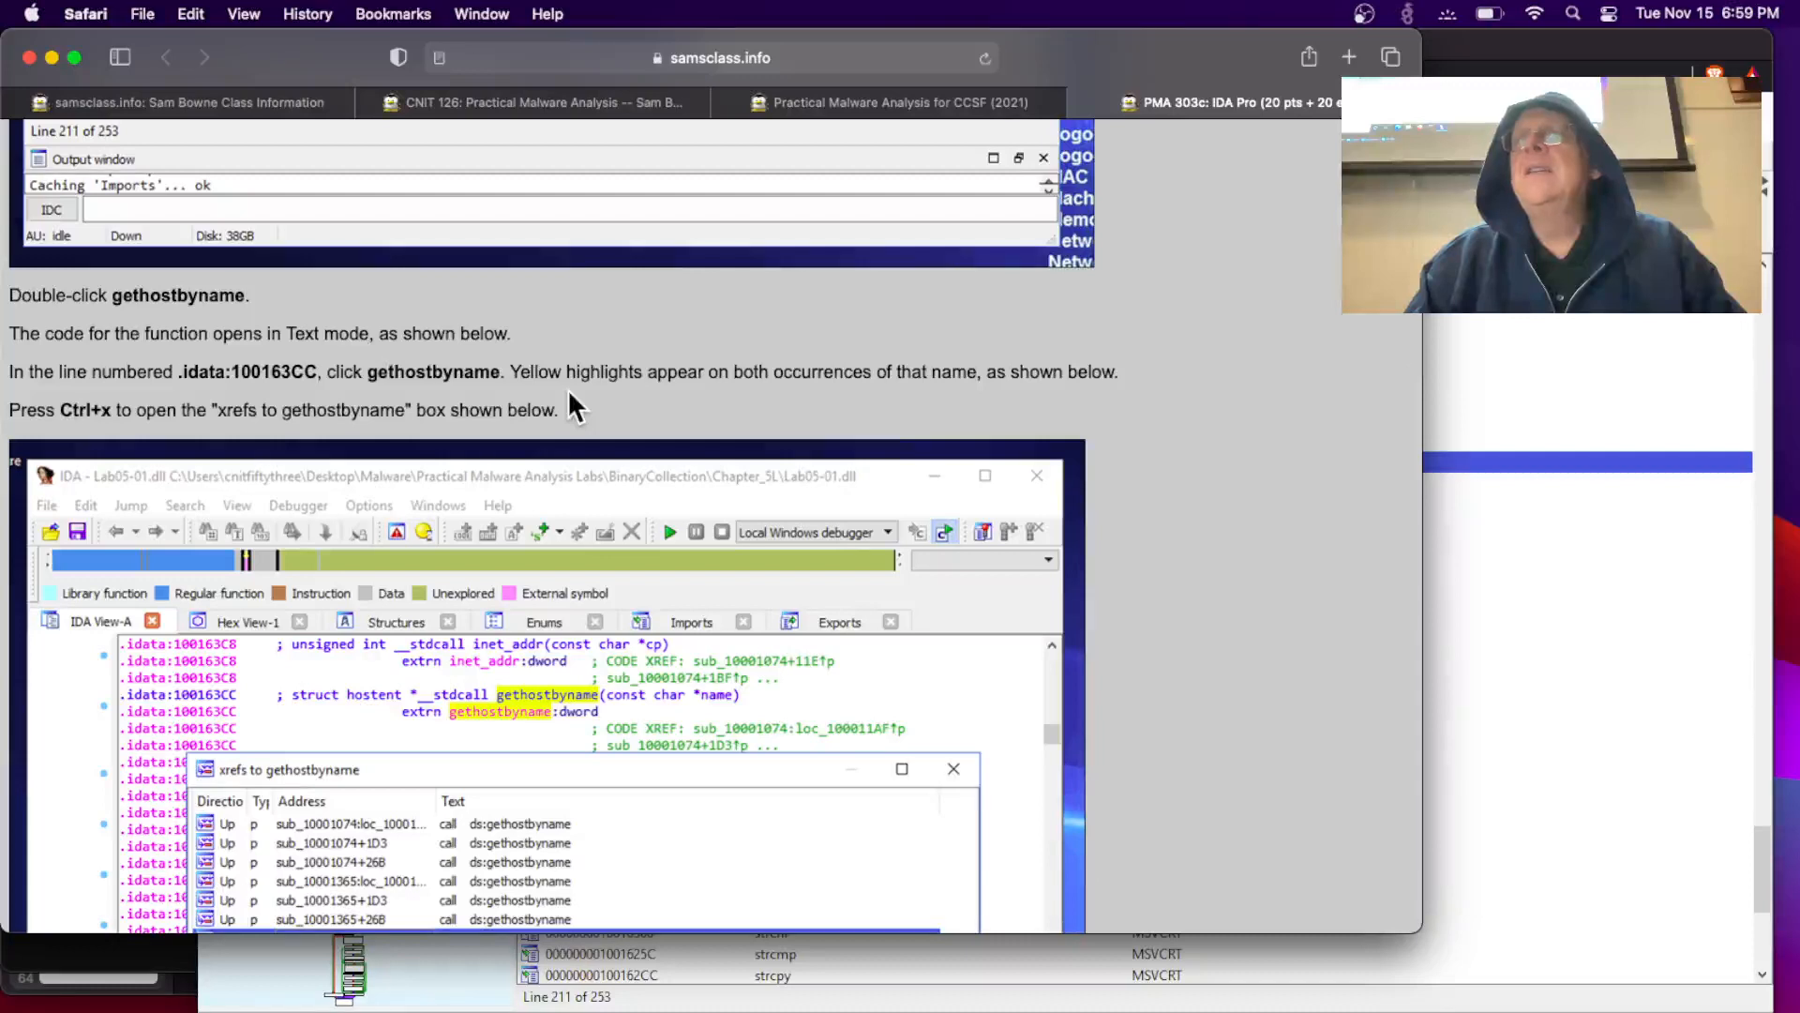
pyautogui.click(1571, 627)
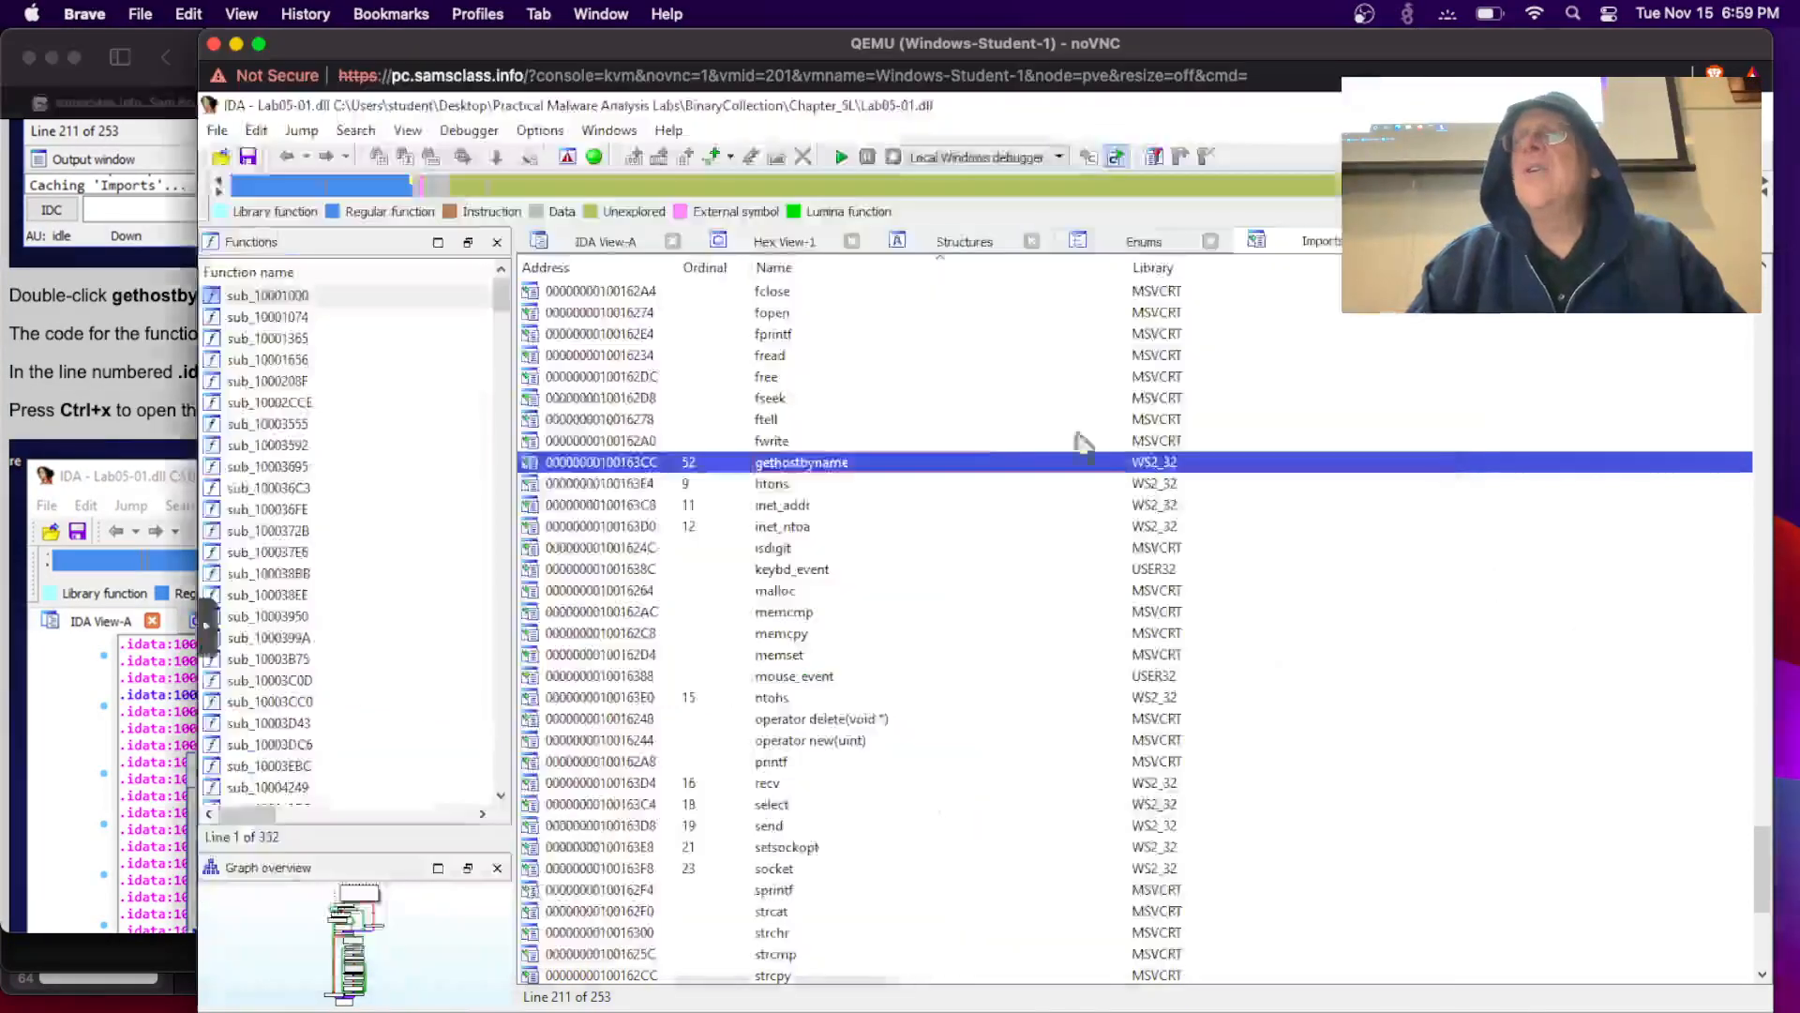
pyautogui.doubleClick(782, 461)
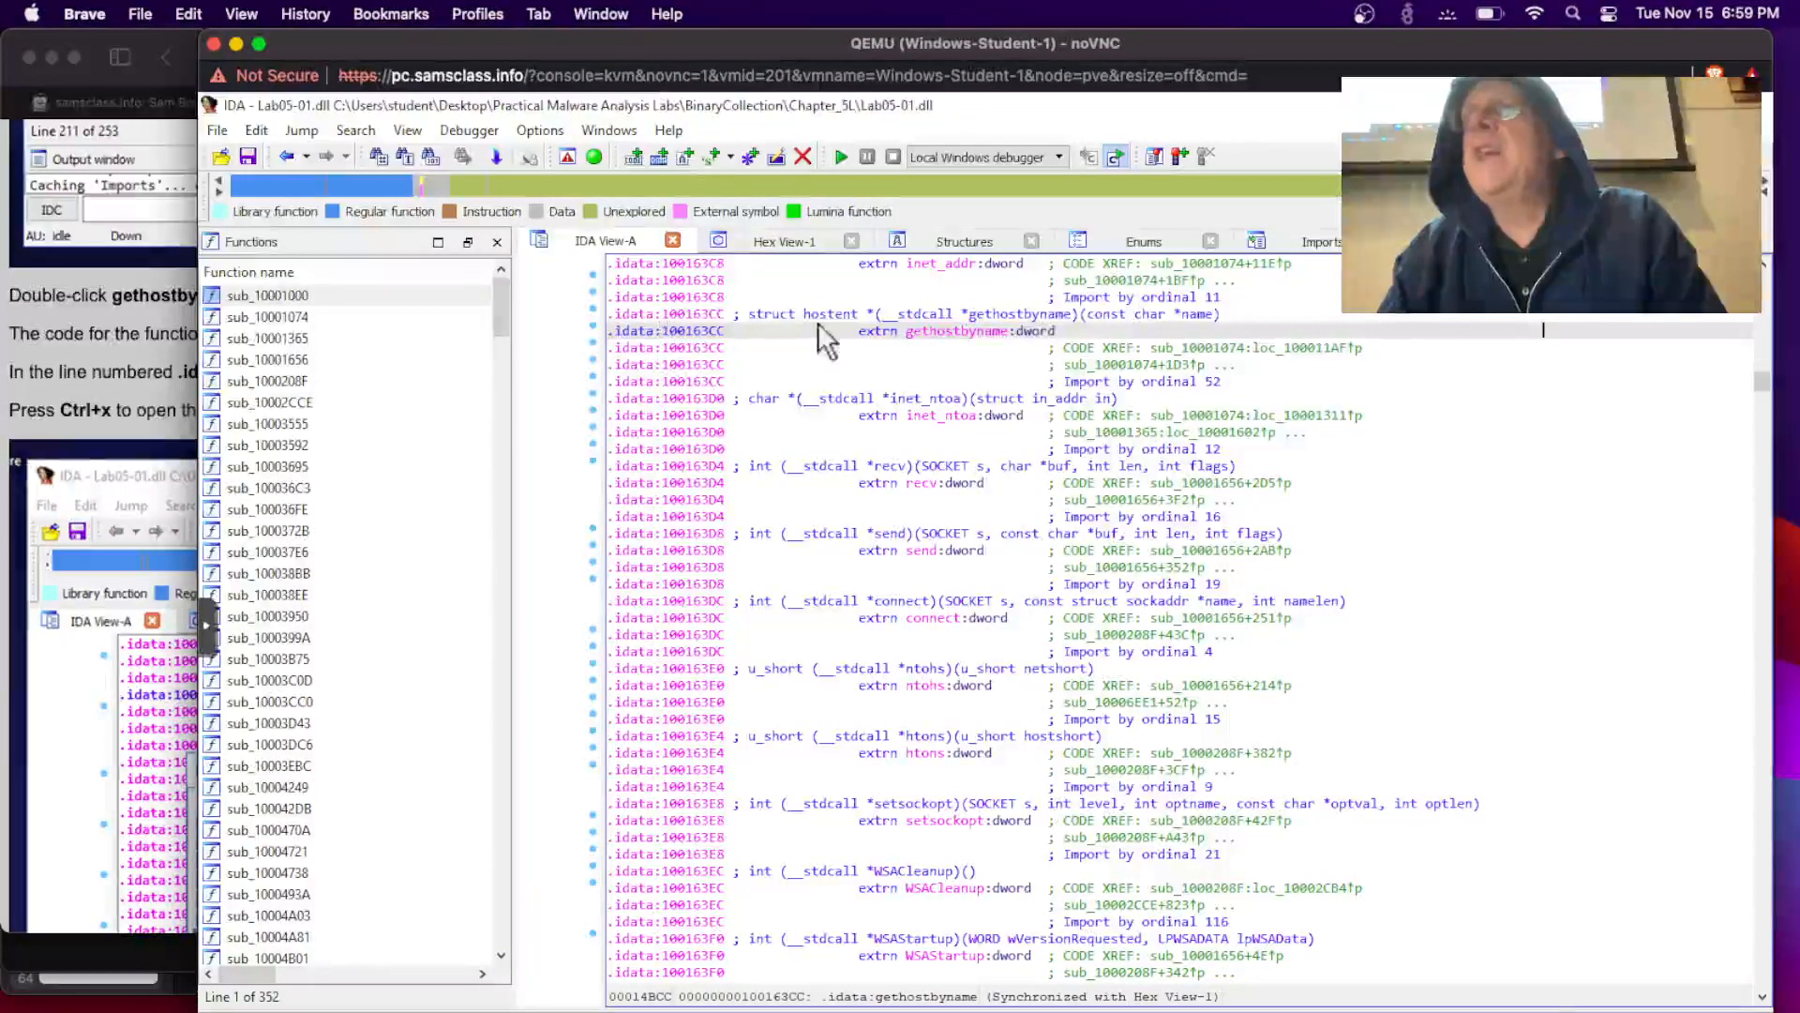
# Step: List the cross-references to gethostbyname from line .idata:100163CC and move the list clear of the code
pyautogui.click(937, 330)
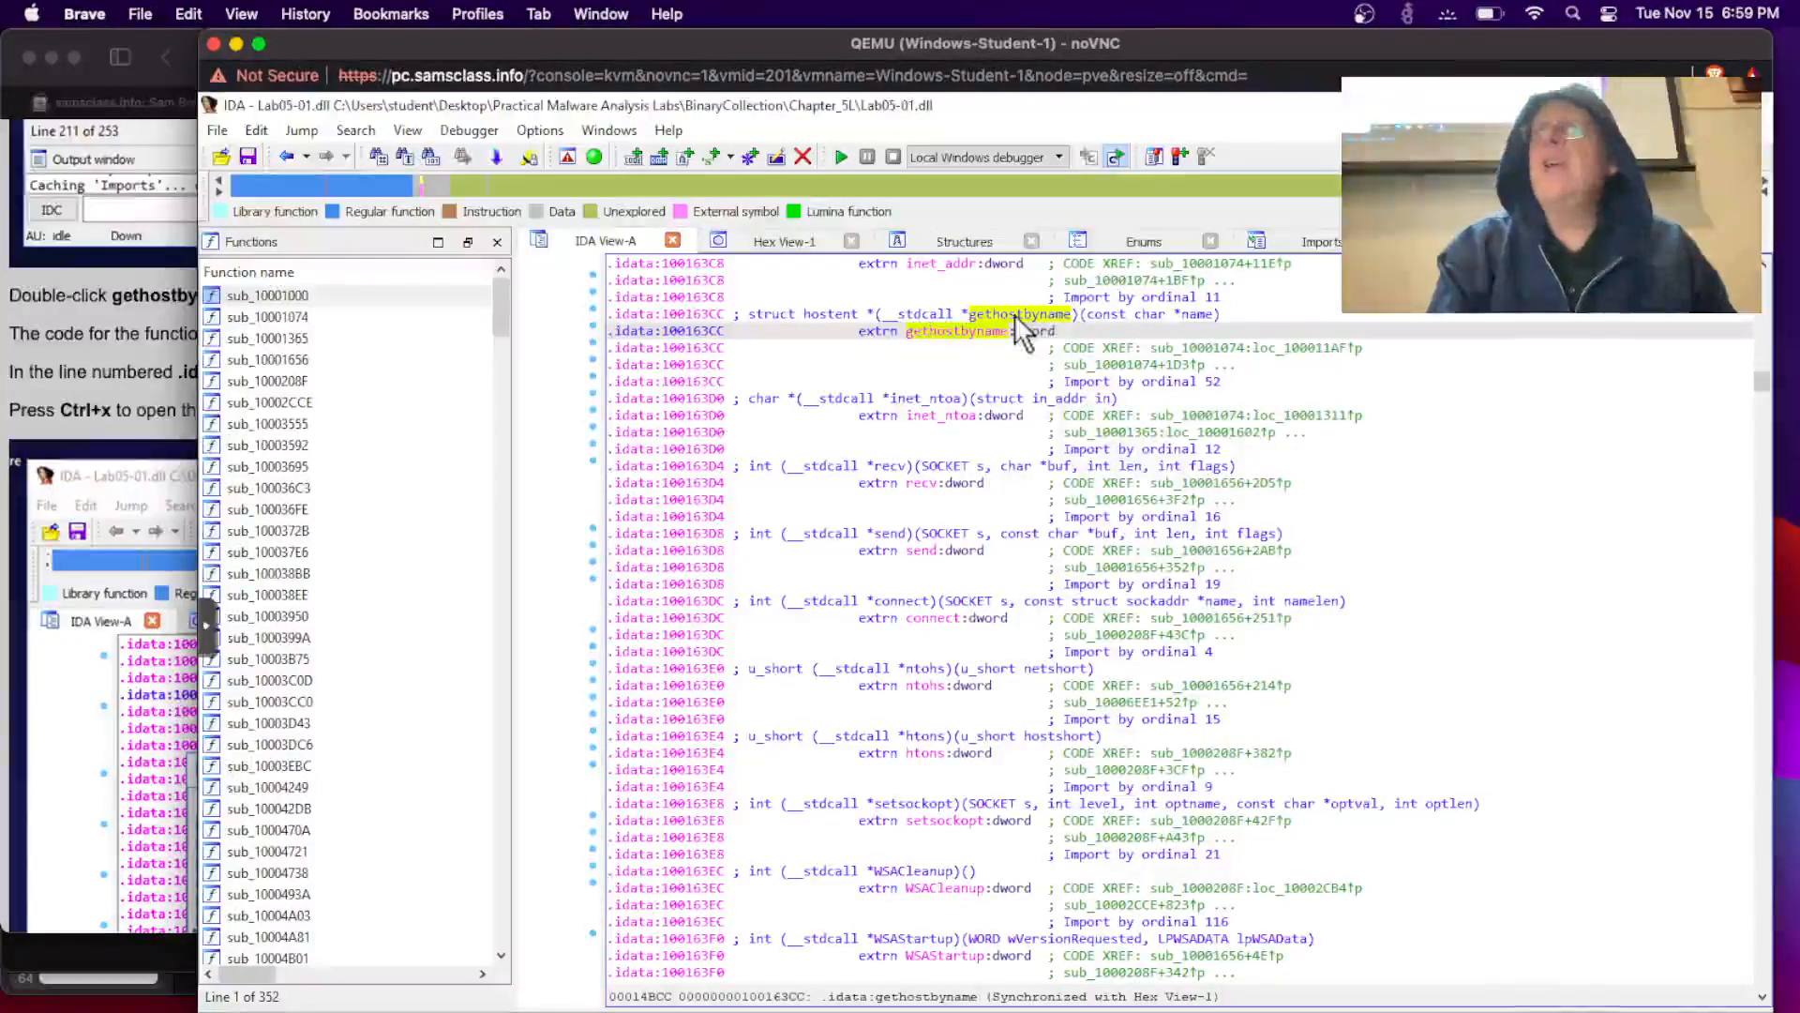
pyautogui.hotkey('ctrl', 'x')
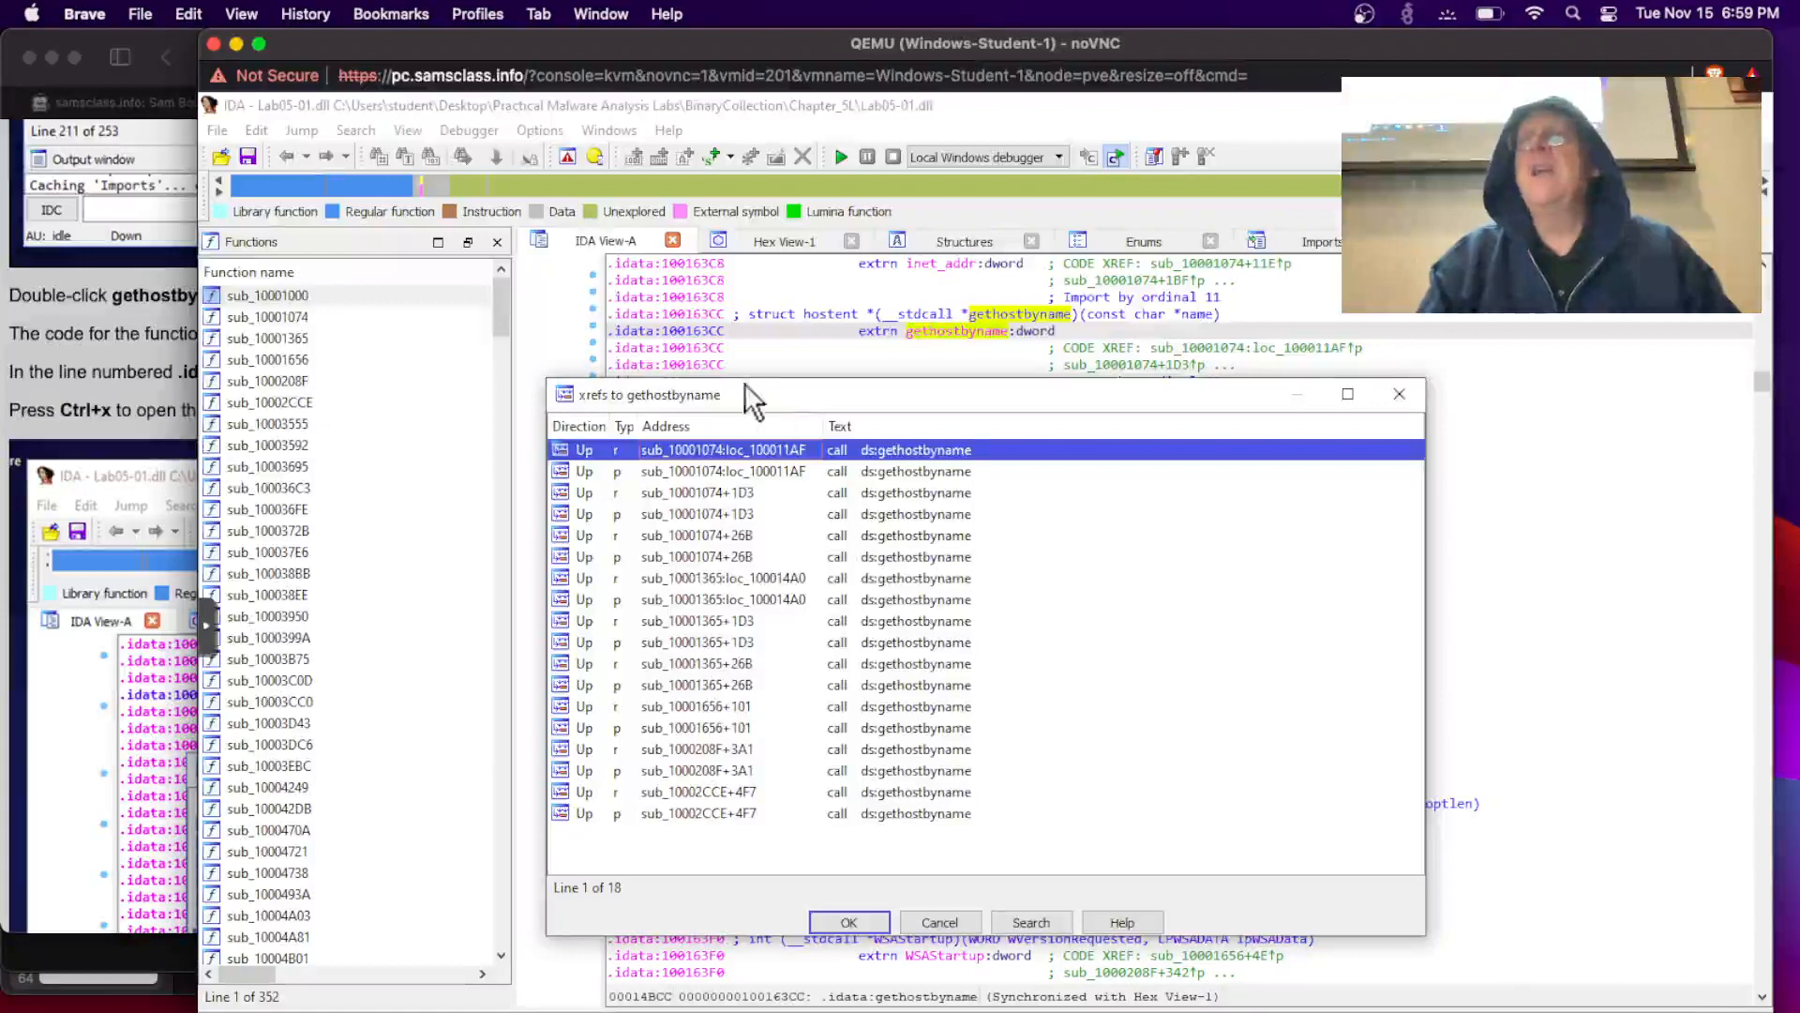
pyautogui.moveTo(769, 390); pyautogui.dragTo(626, 264)
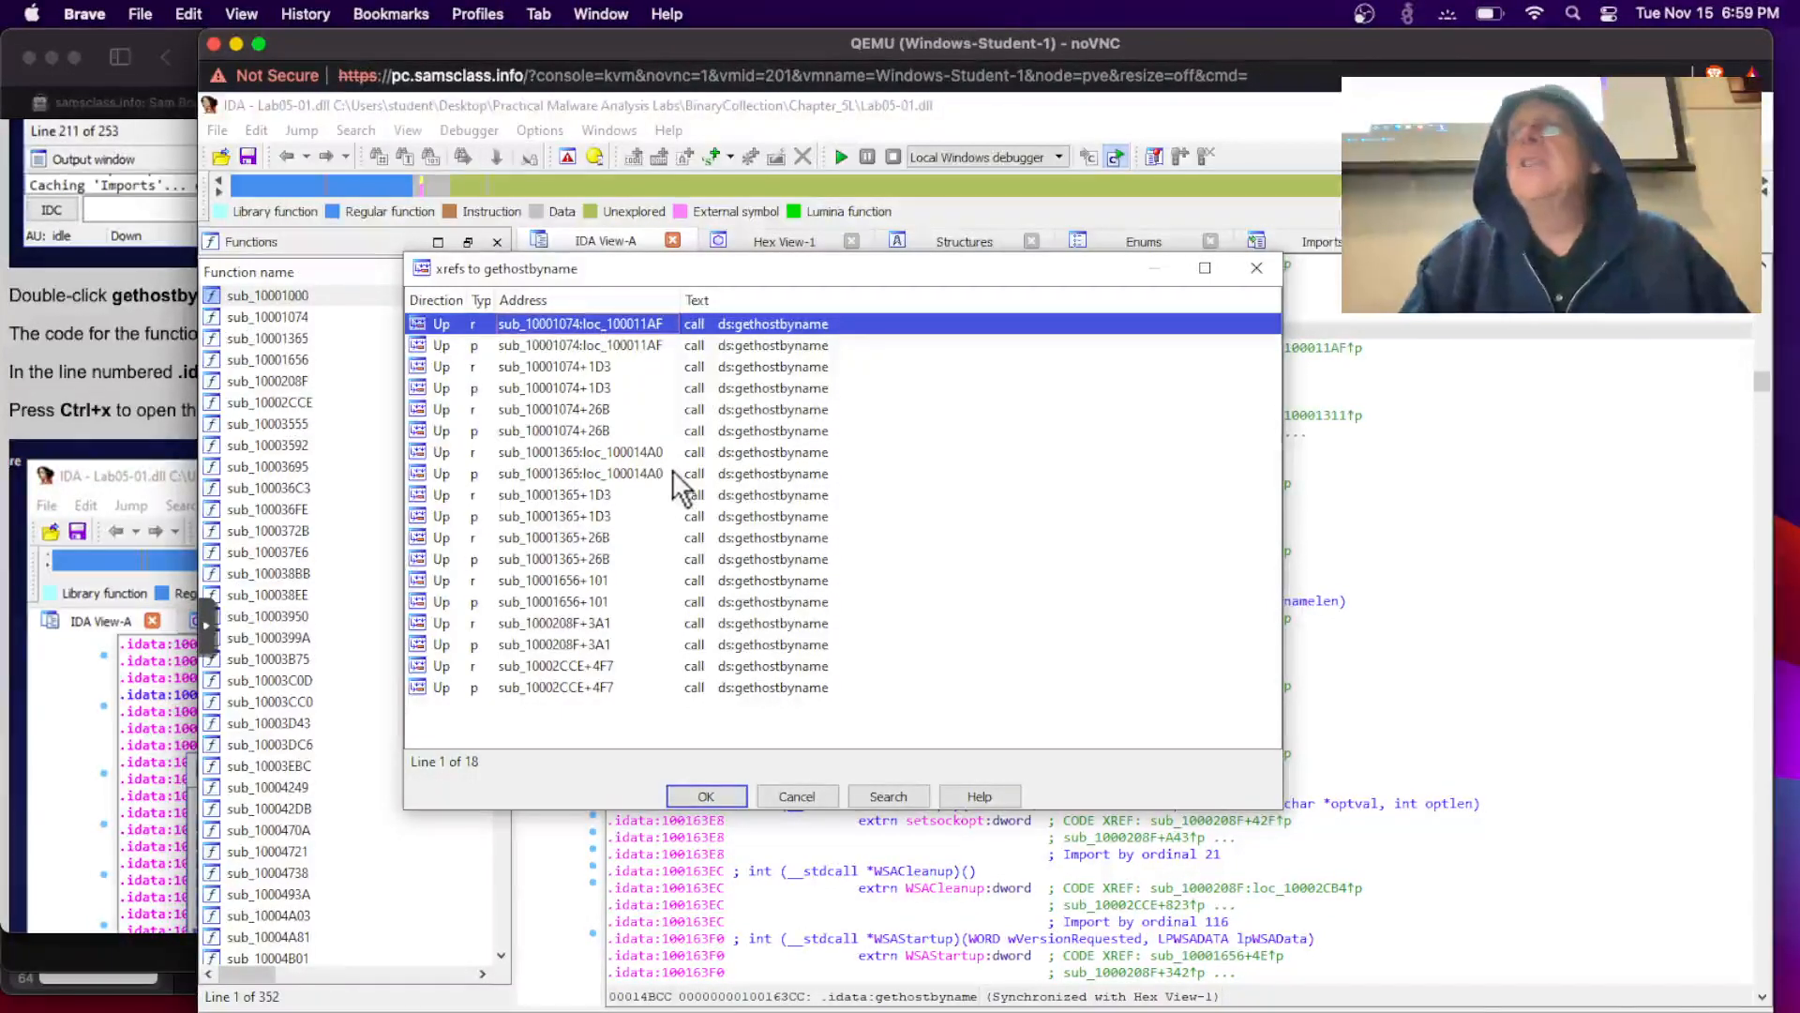
# Step: Check in the Safari instructions which cross-reference is highlighted and jump to the gethostbyname call at sub_10001656+101 in IDA
pyautogui.click(150, 380)
pyautogui.scroll(-4, 305, 610)
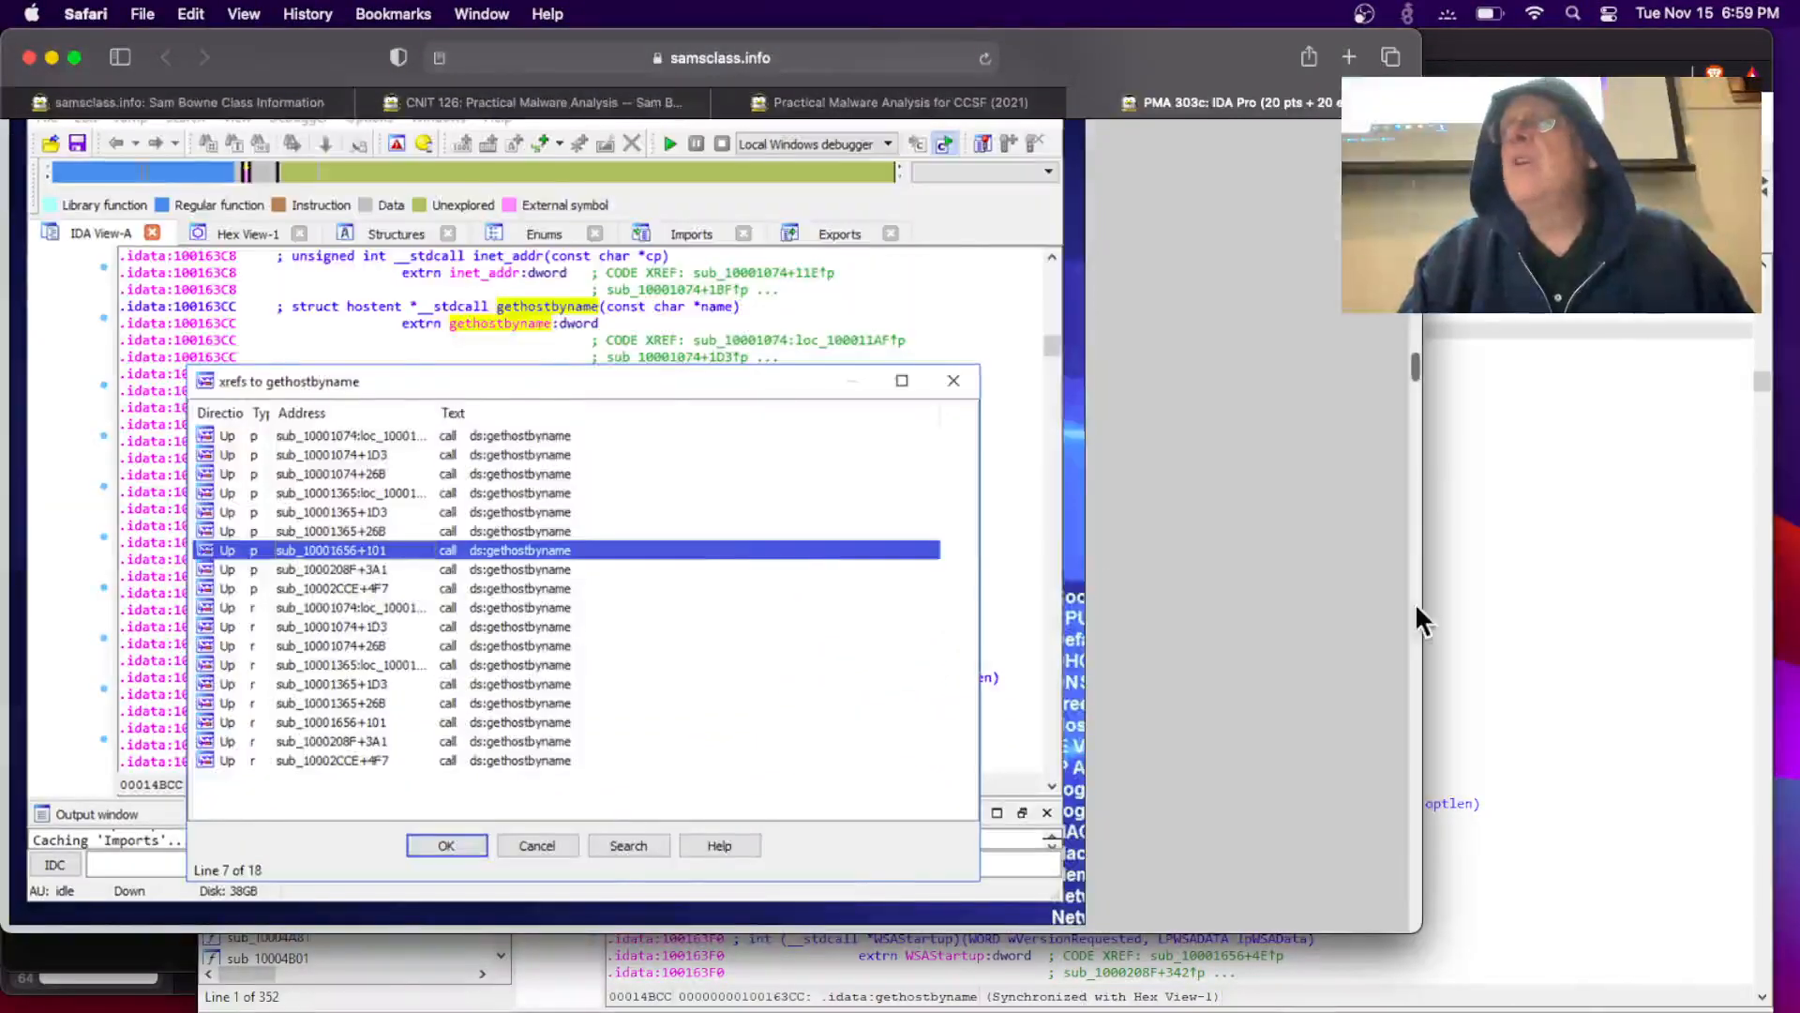
pyautogui.click(1590, 566)
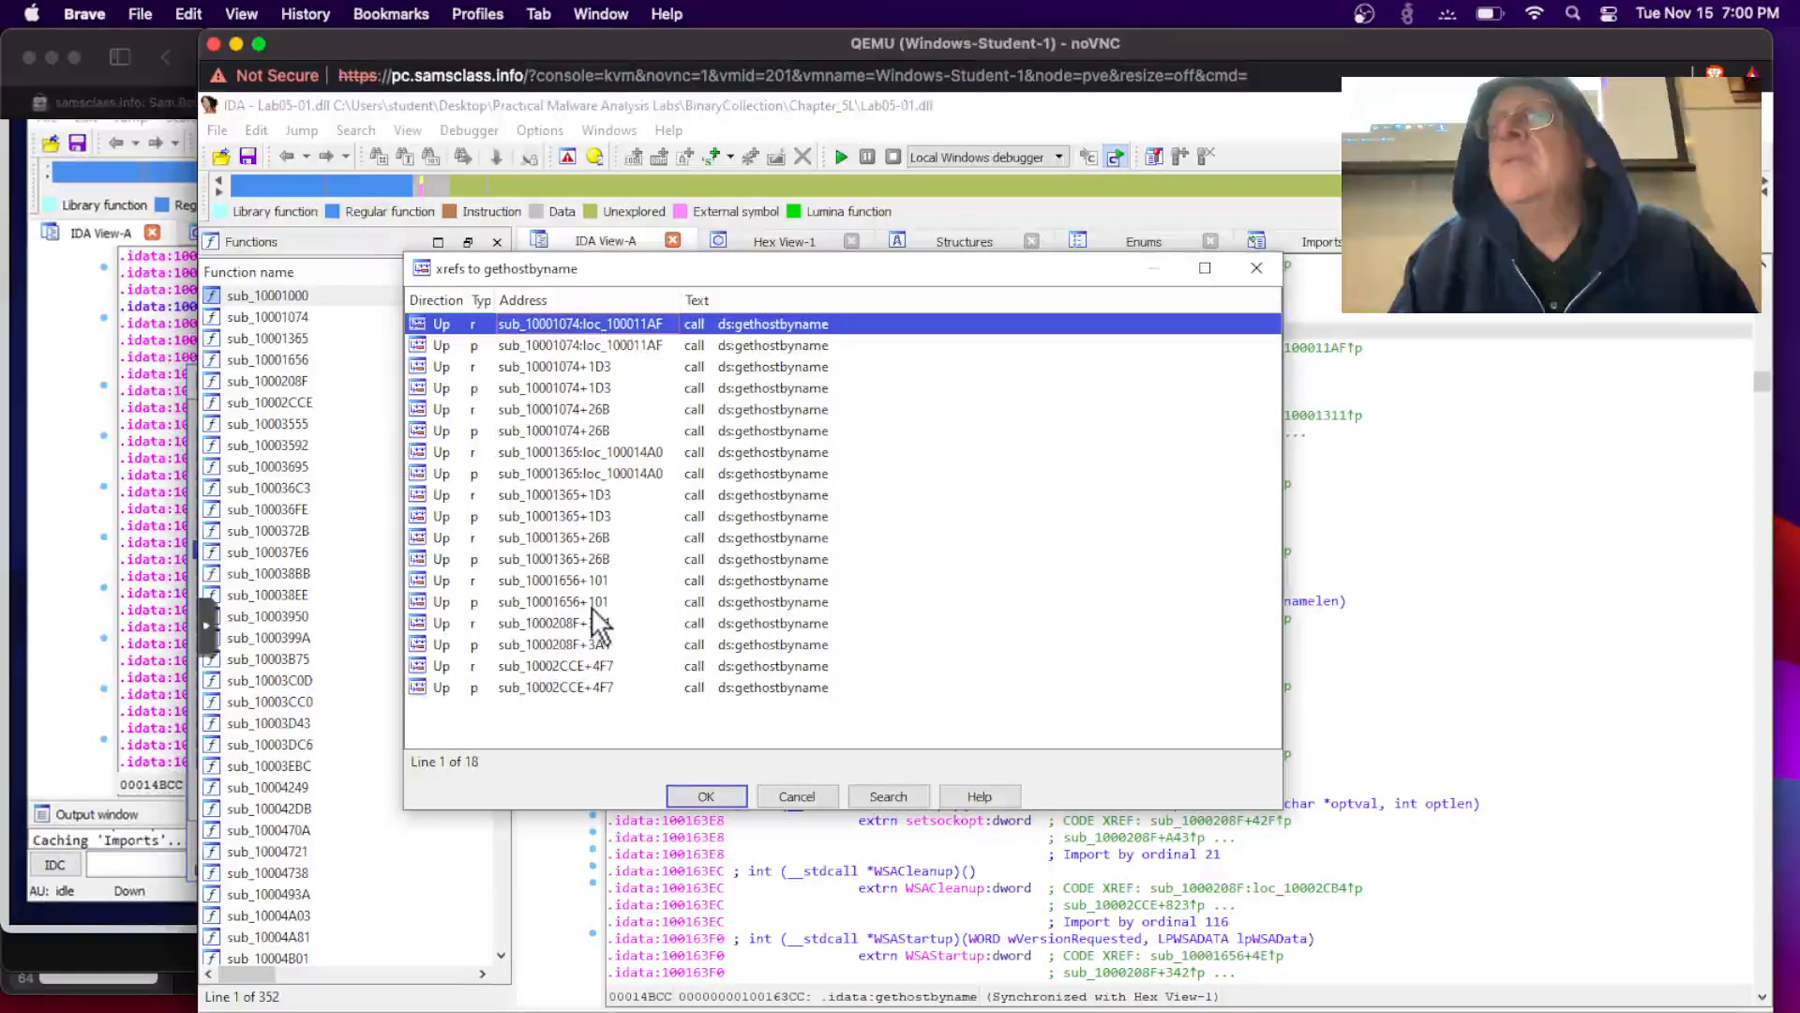
pyautogui.moveTo(657, 268); pyautogui.dragTo(638, 176)
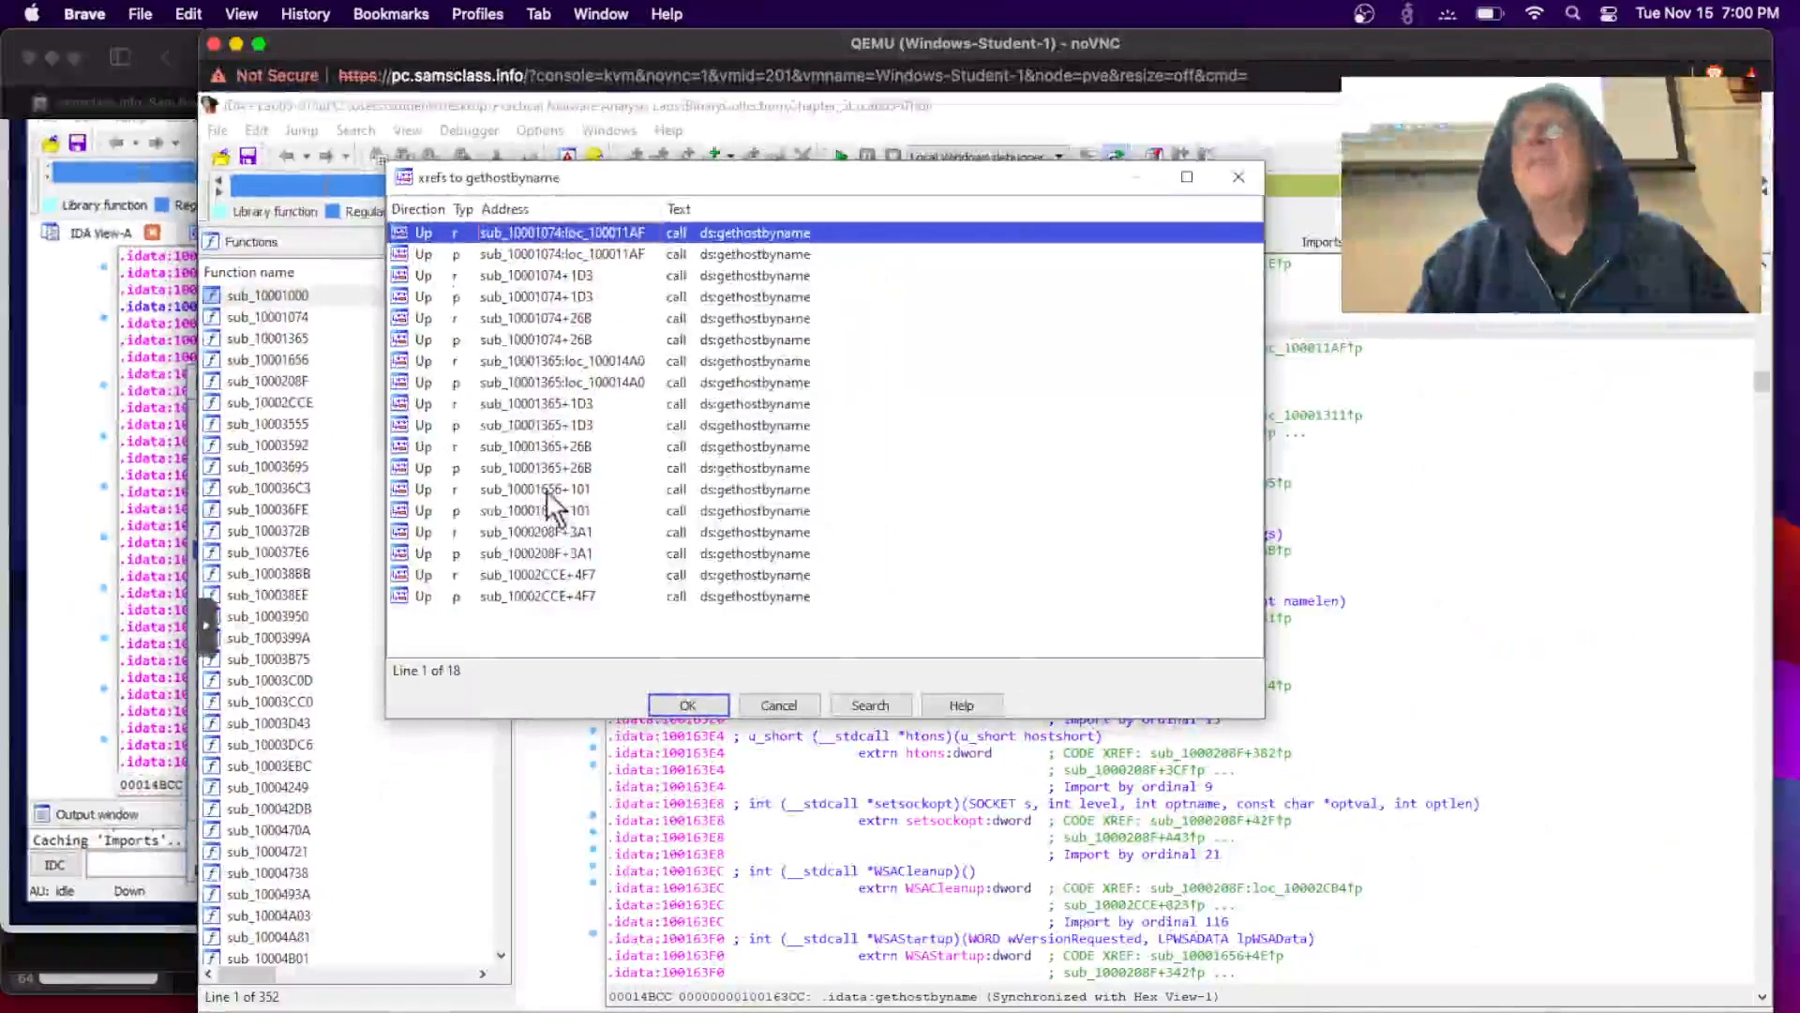
pyautogui.doubleClick(546, 489)
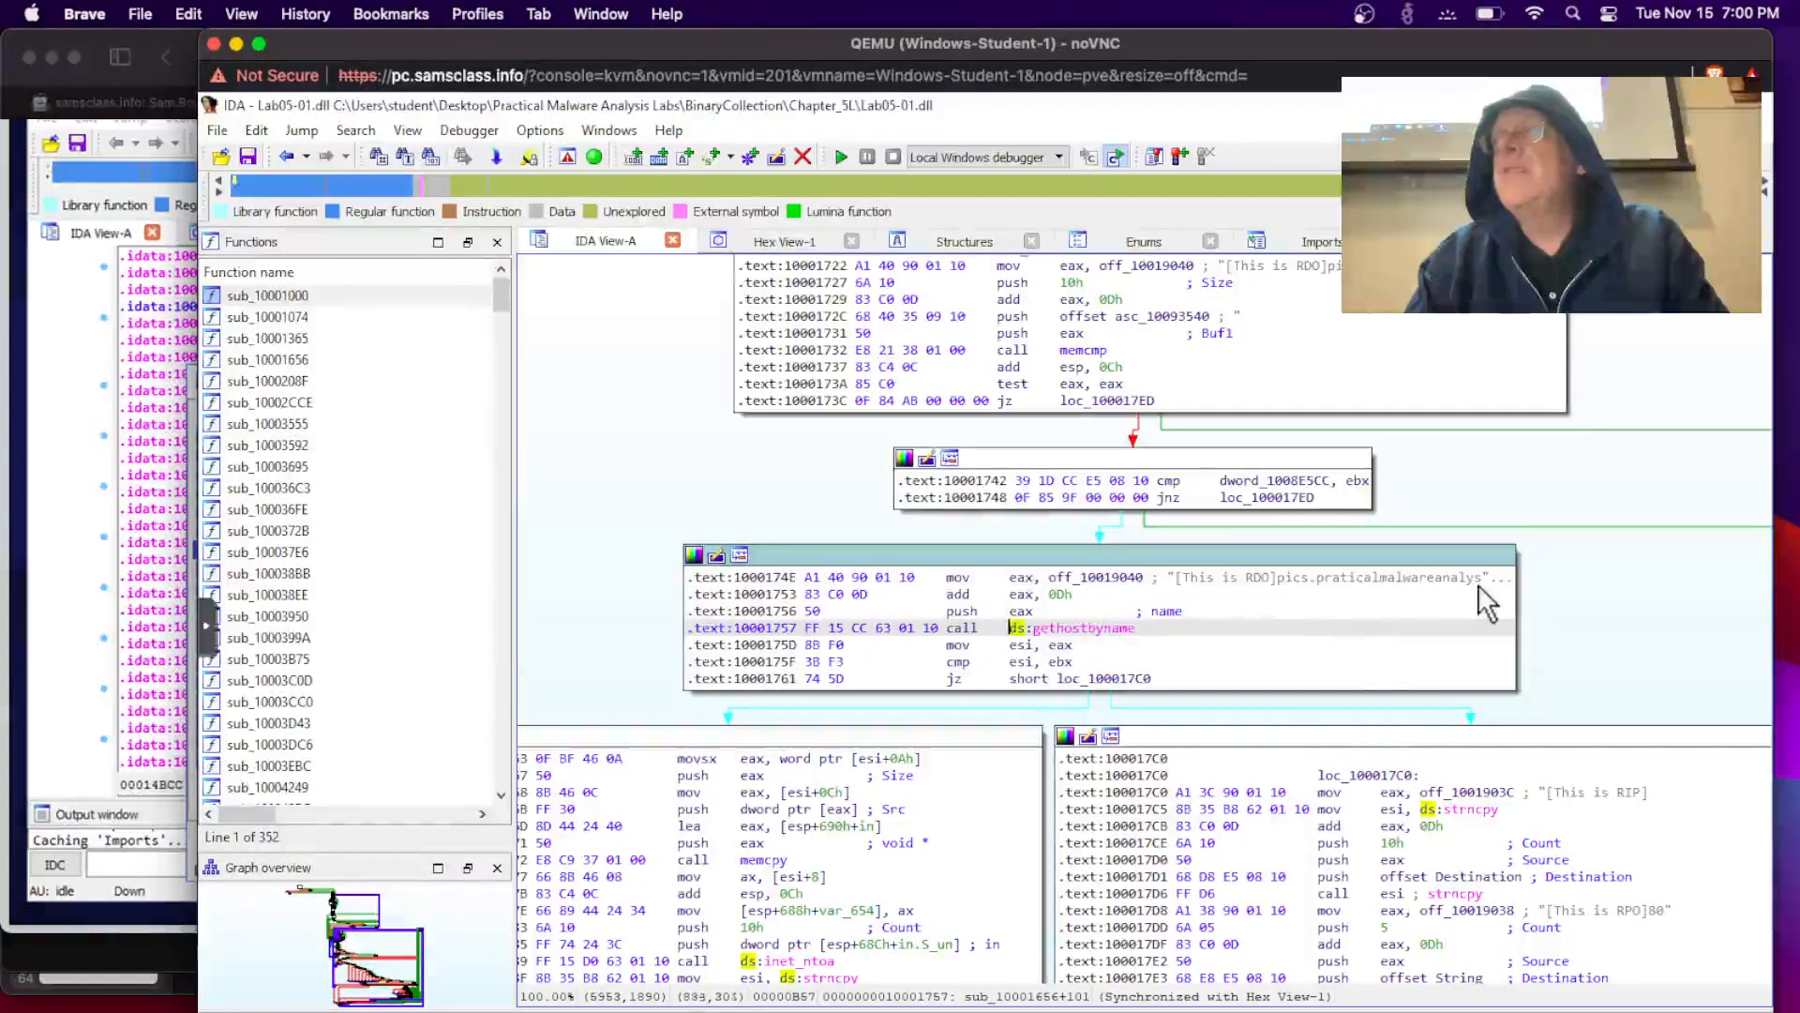
# Step: Read the project's explanation of the off_10019040 argument in Safari and compare it with the gethostbyname call block in IDA's graph
pyautogui.click(24, 459)
pyautogui.scroll(-5, 16, 450)
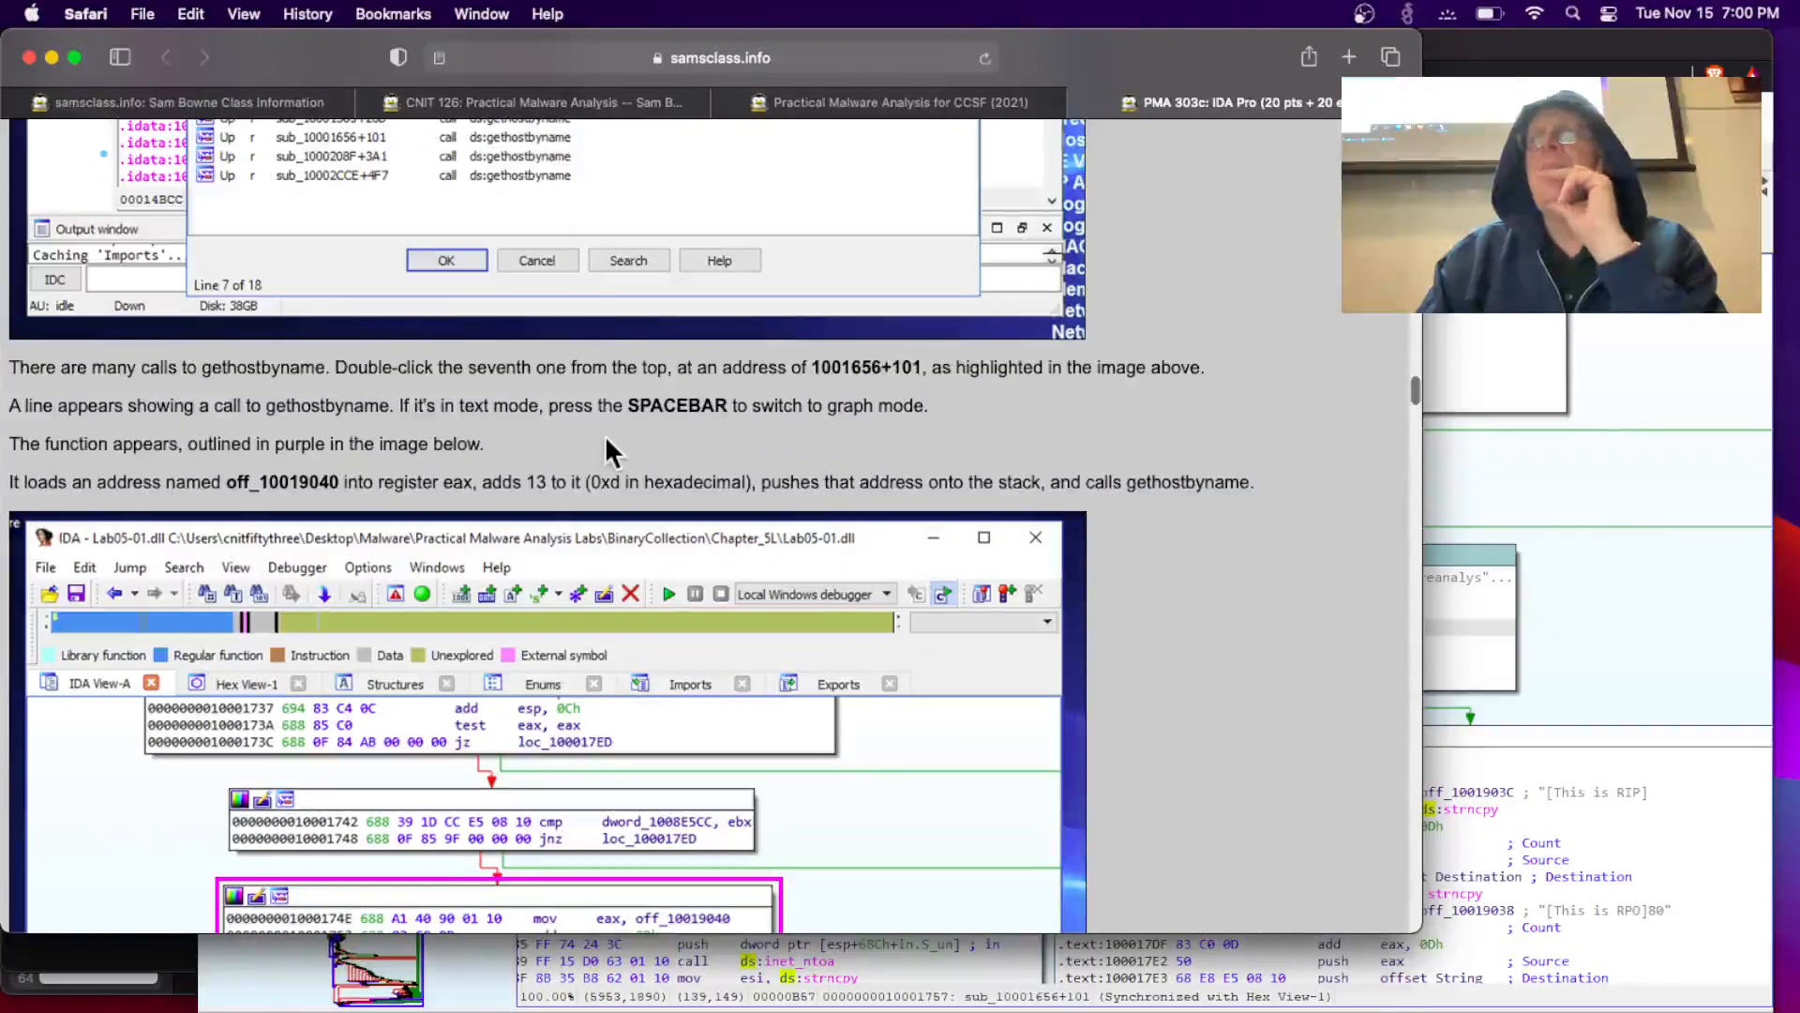
pyautogui.scroll(-5, 837, 454)
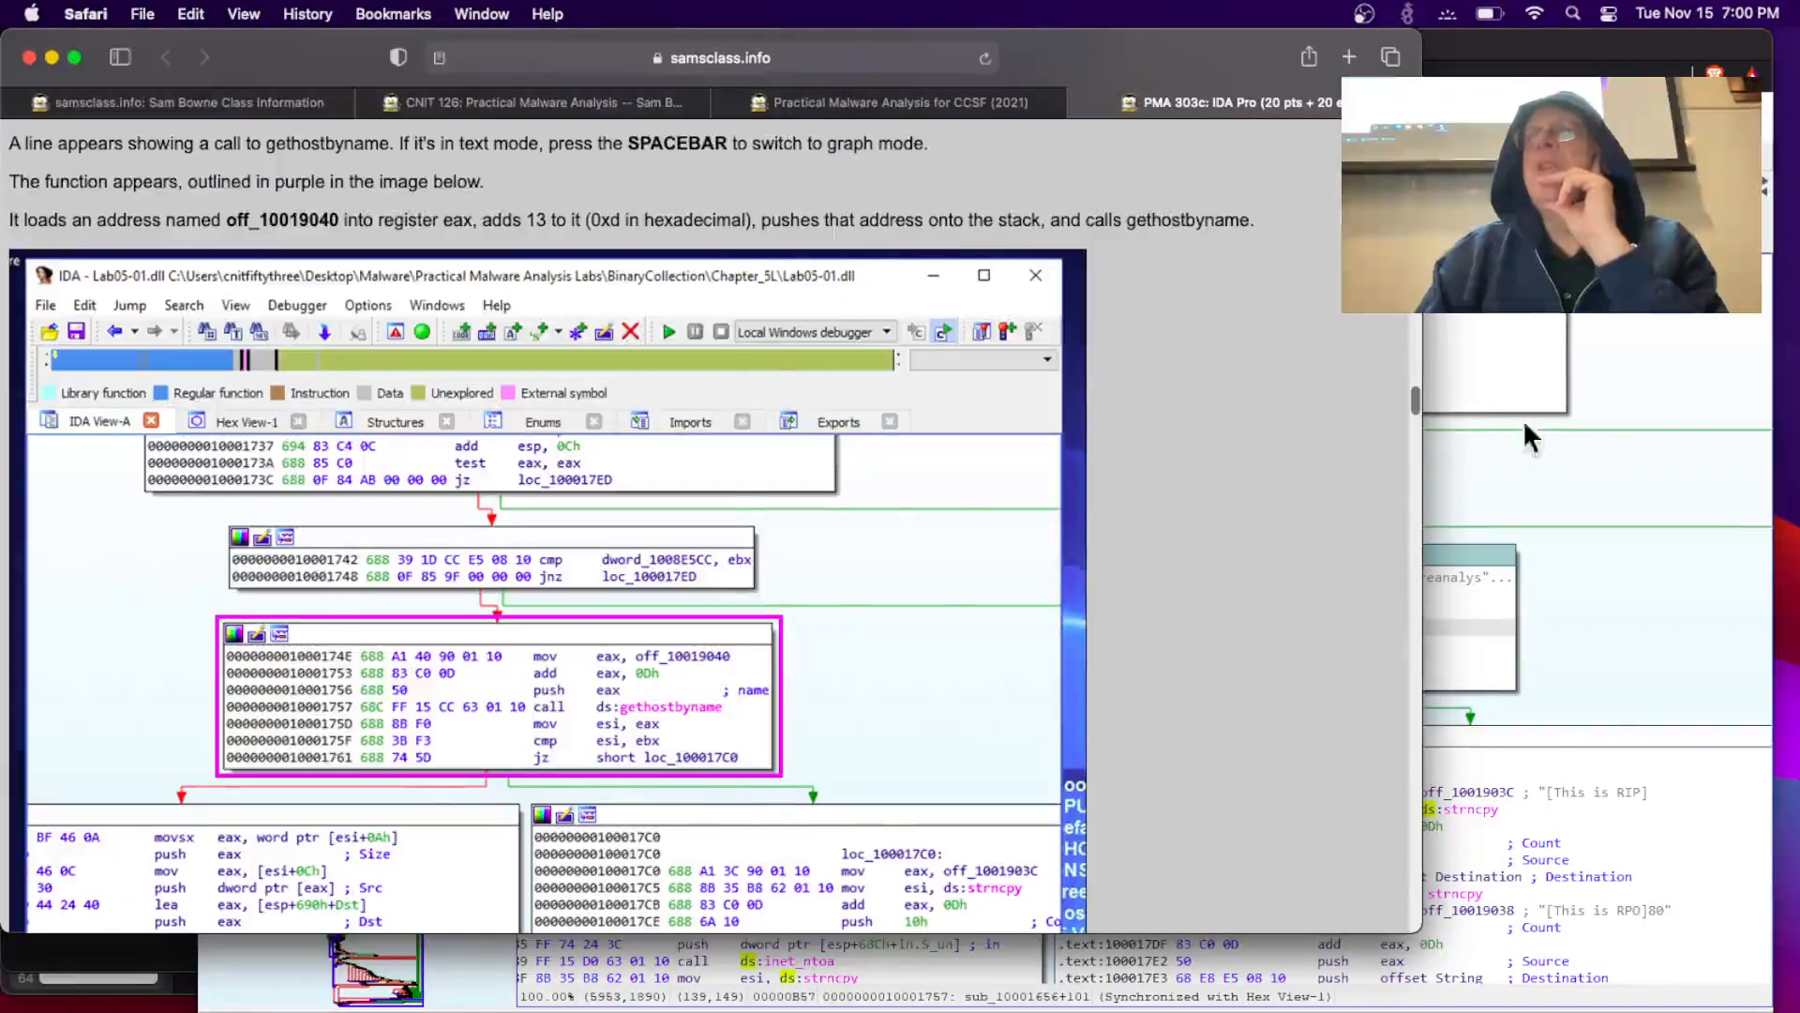
pyautogui.click(1629, 444)
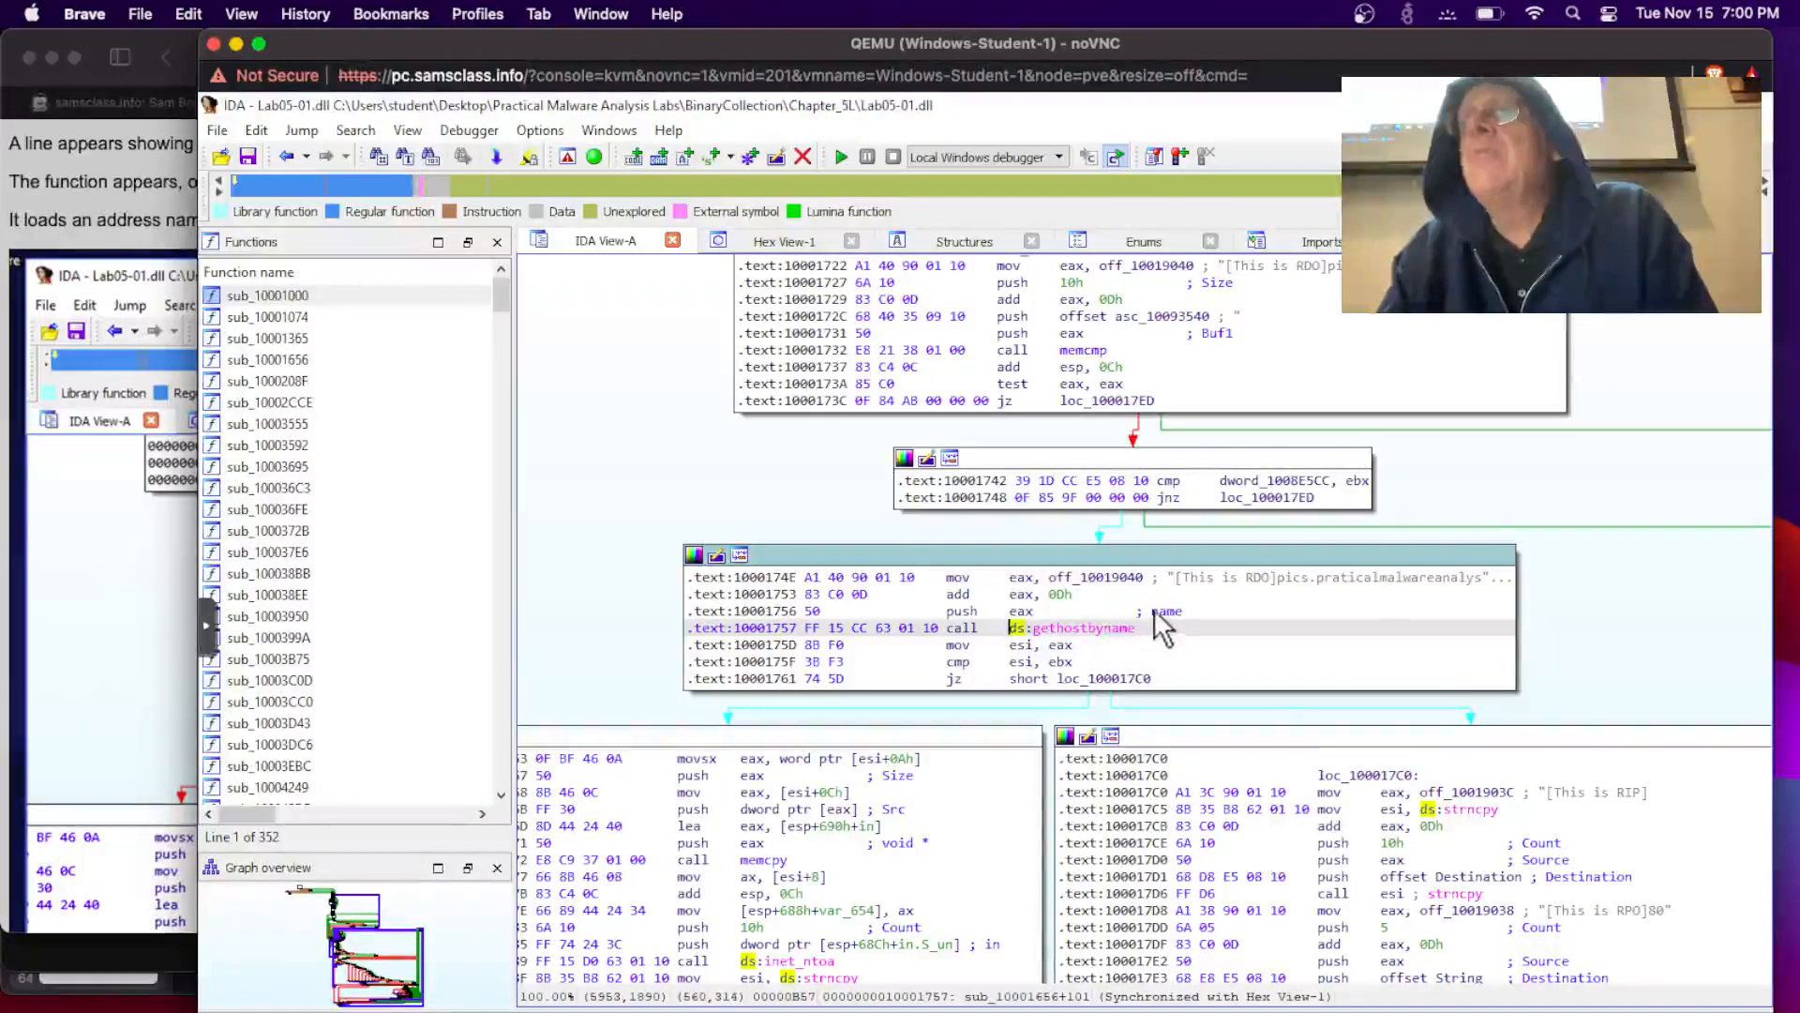
pyautogui.moveTo(1100, 632)
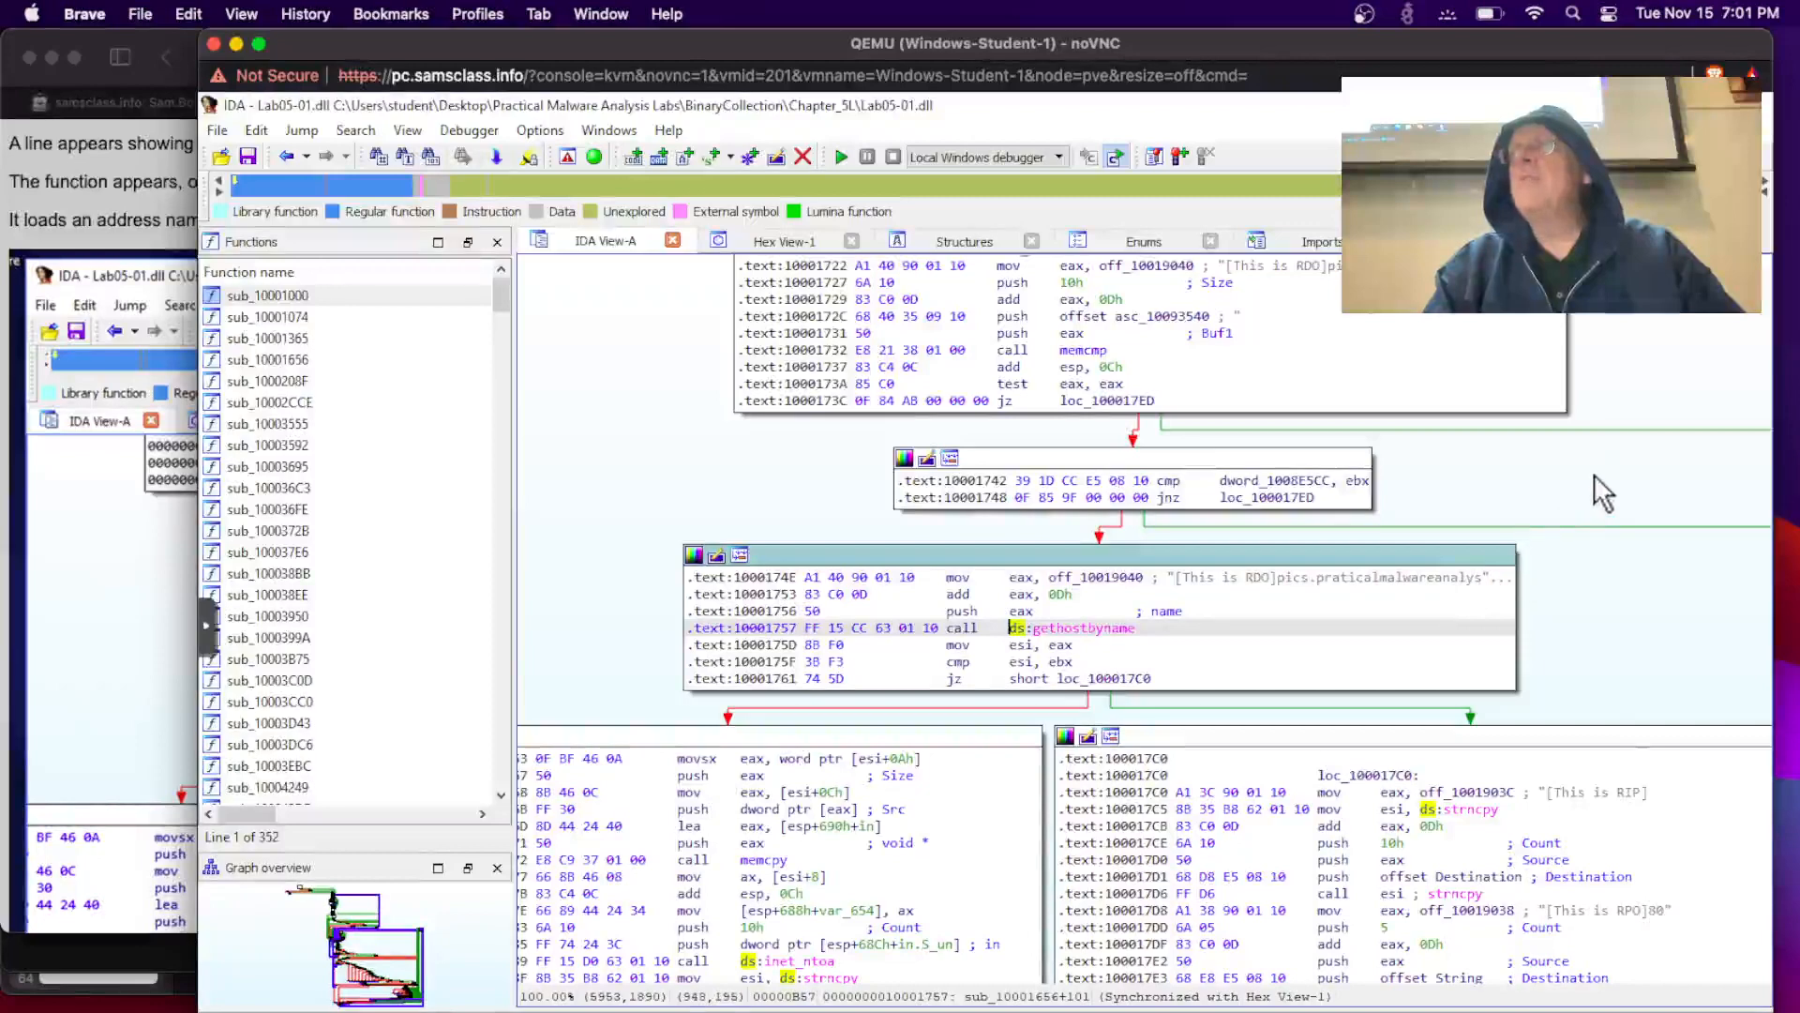
# Step: Examine the graph blocks preceding the gethostbyname call, including the socket, GetProcAddress and LoadLibraryA calls
pyautogui.scroll(6, 1509, 517)
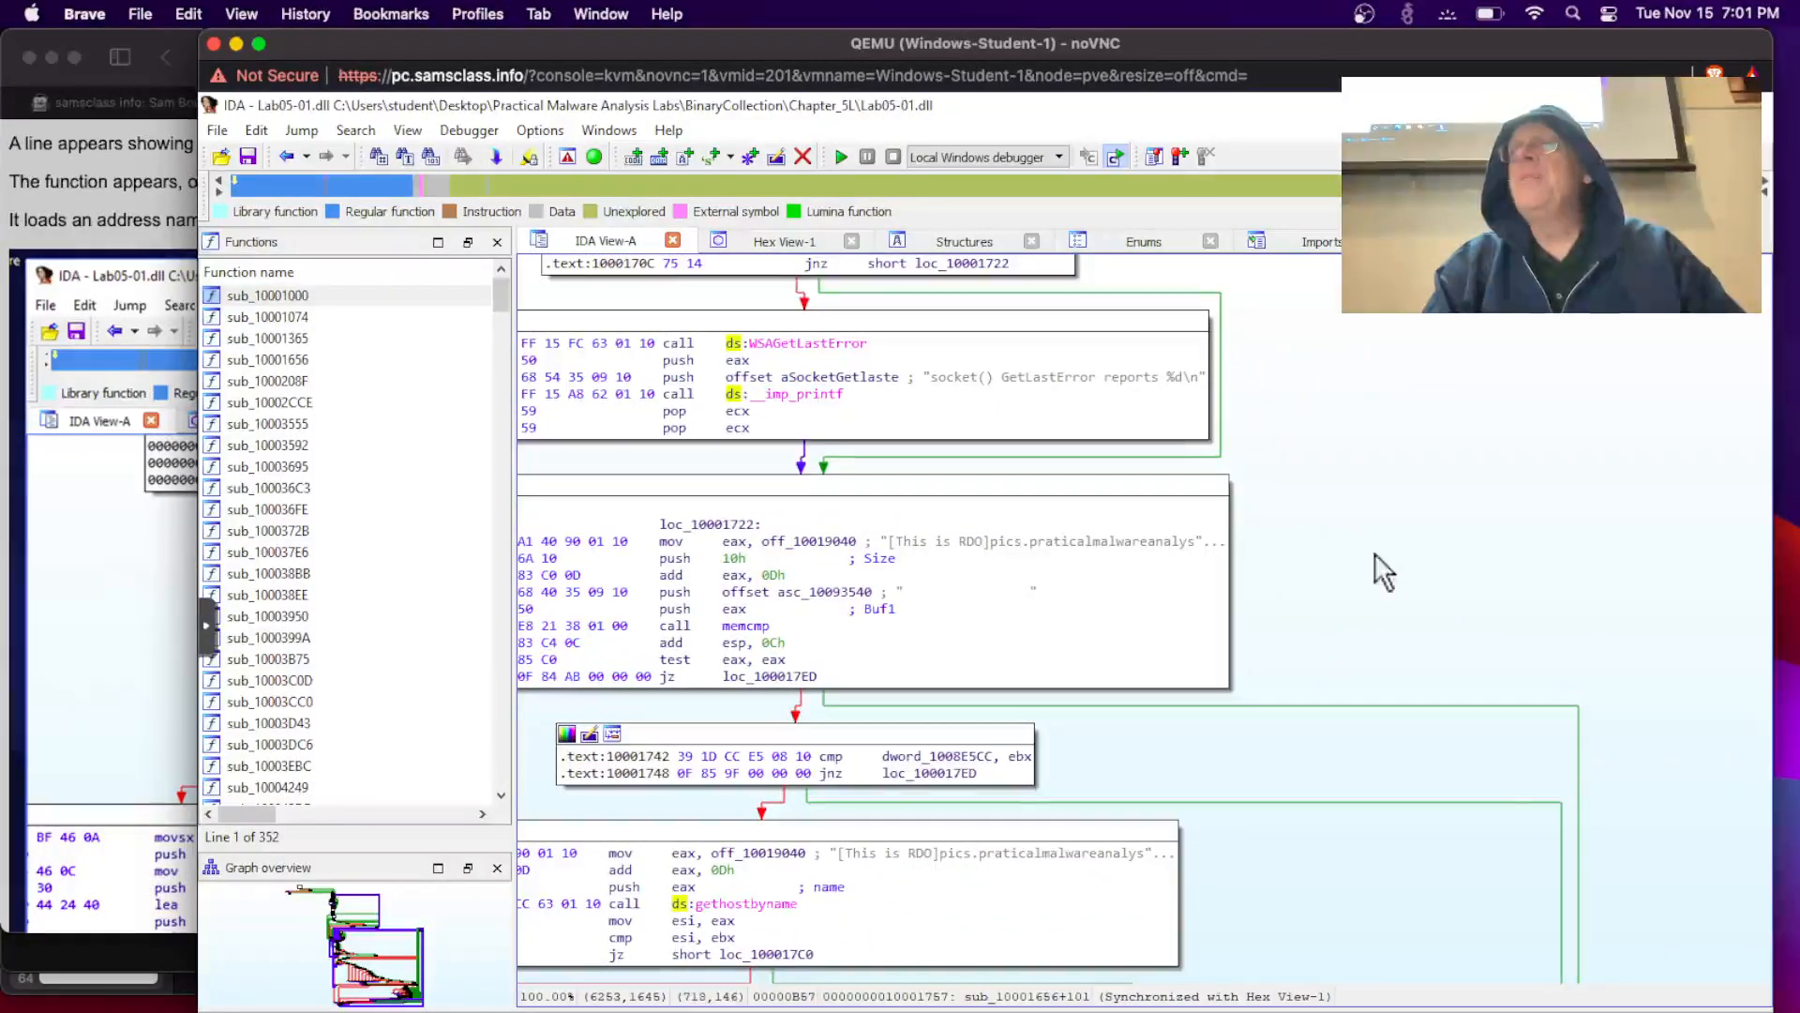
pyautogui.scroll(8, 1414, 785)
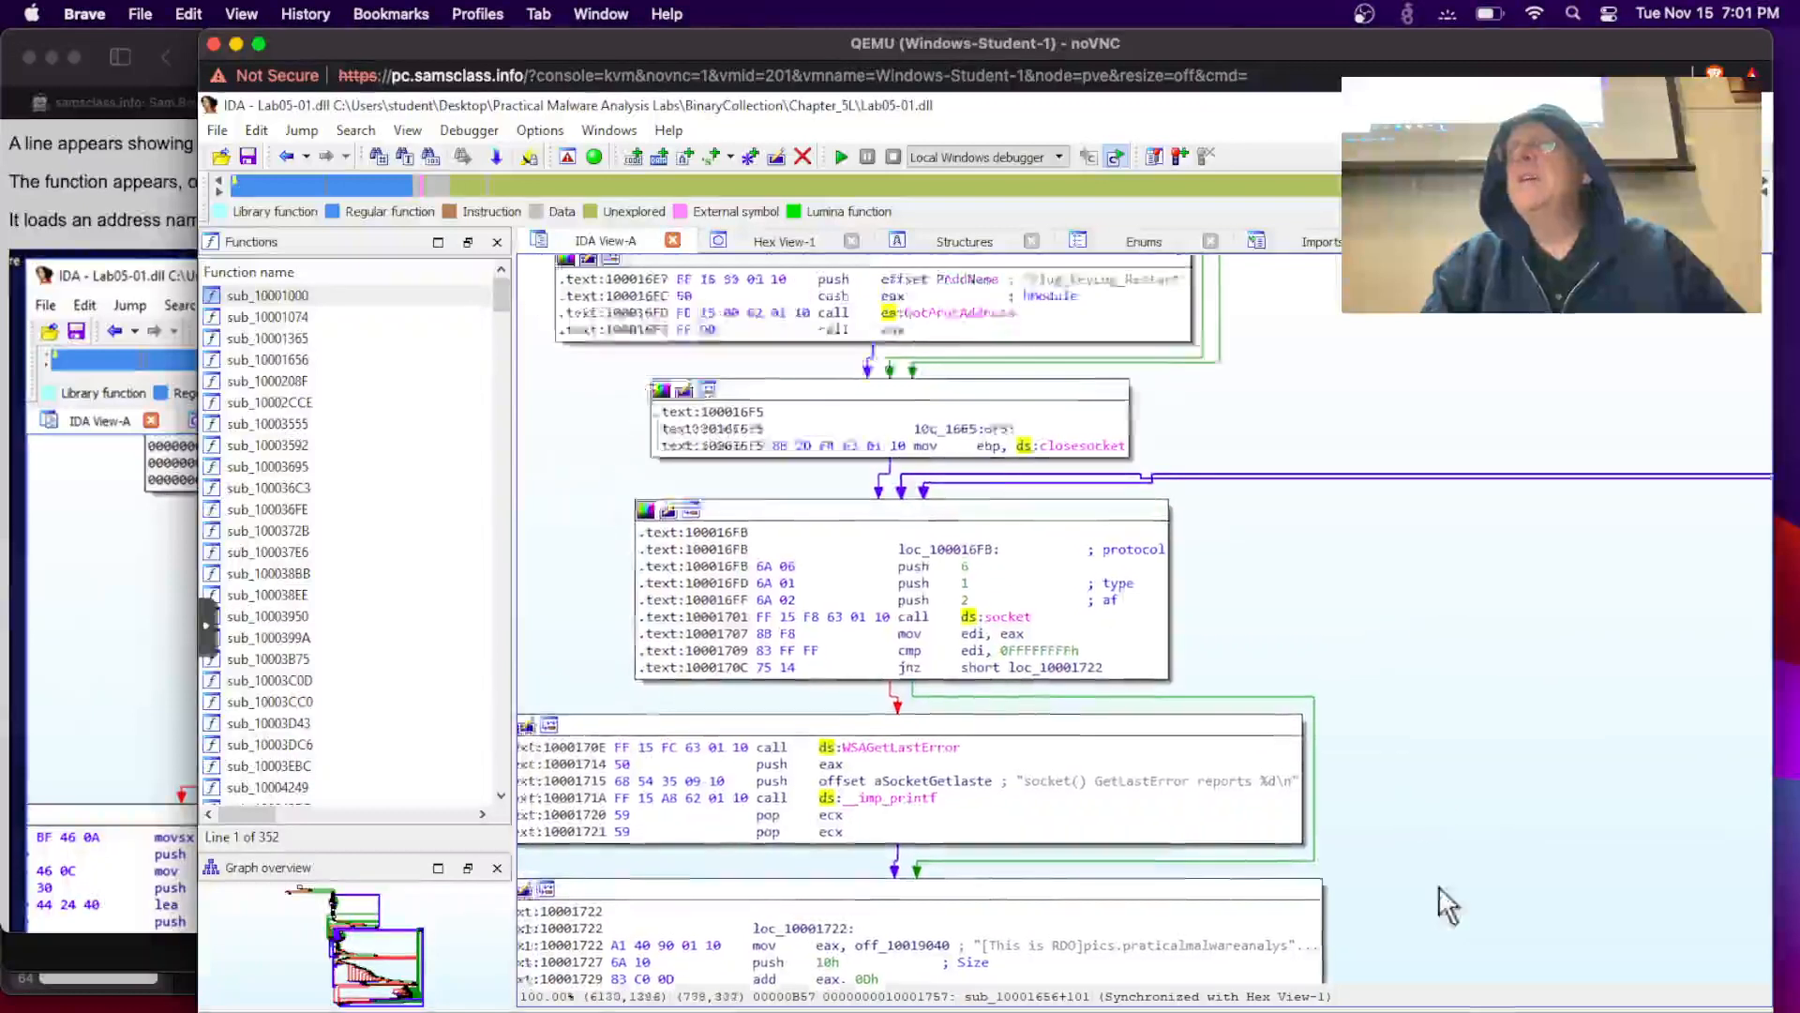
pyautogui.scroll(7, 1440, 889)
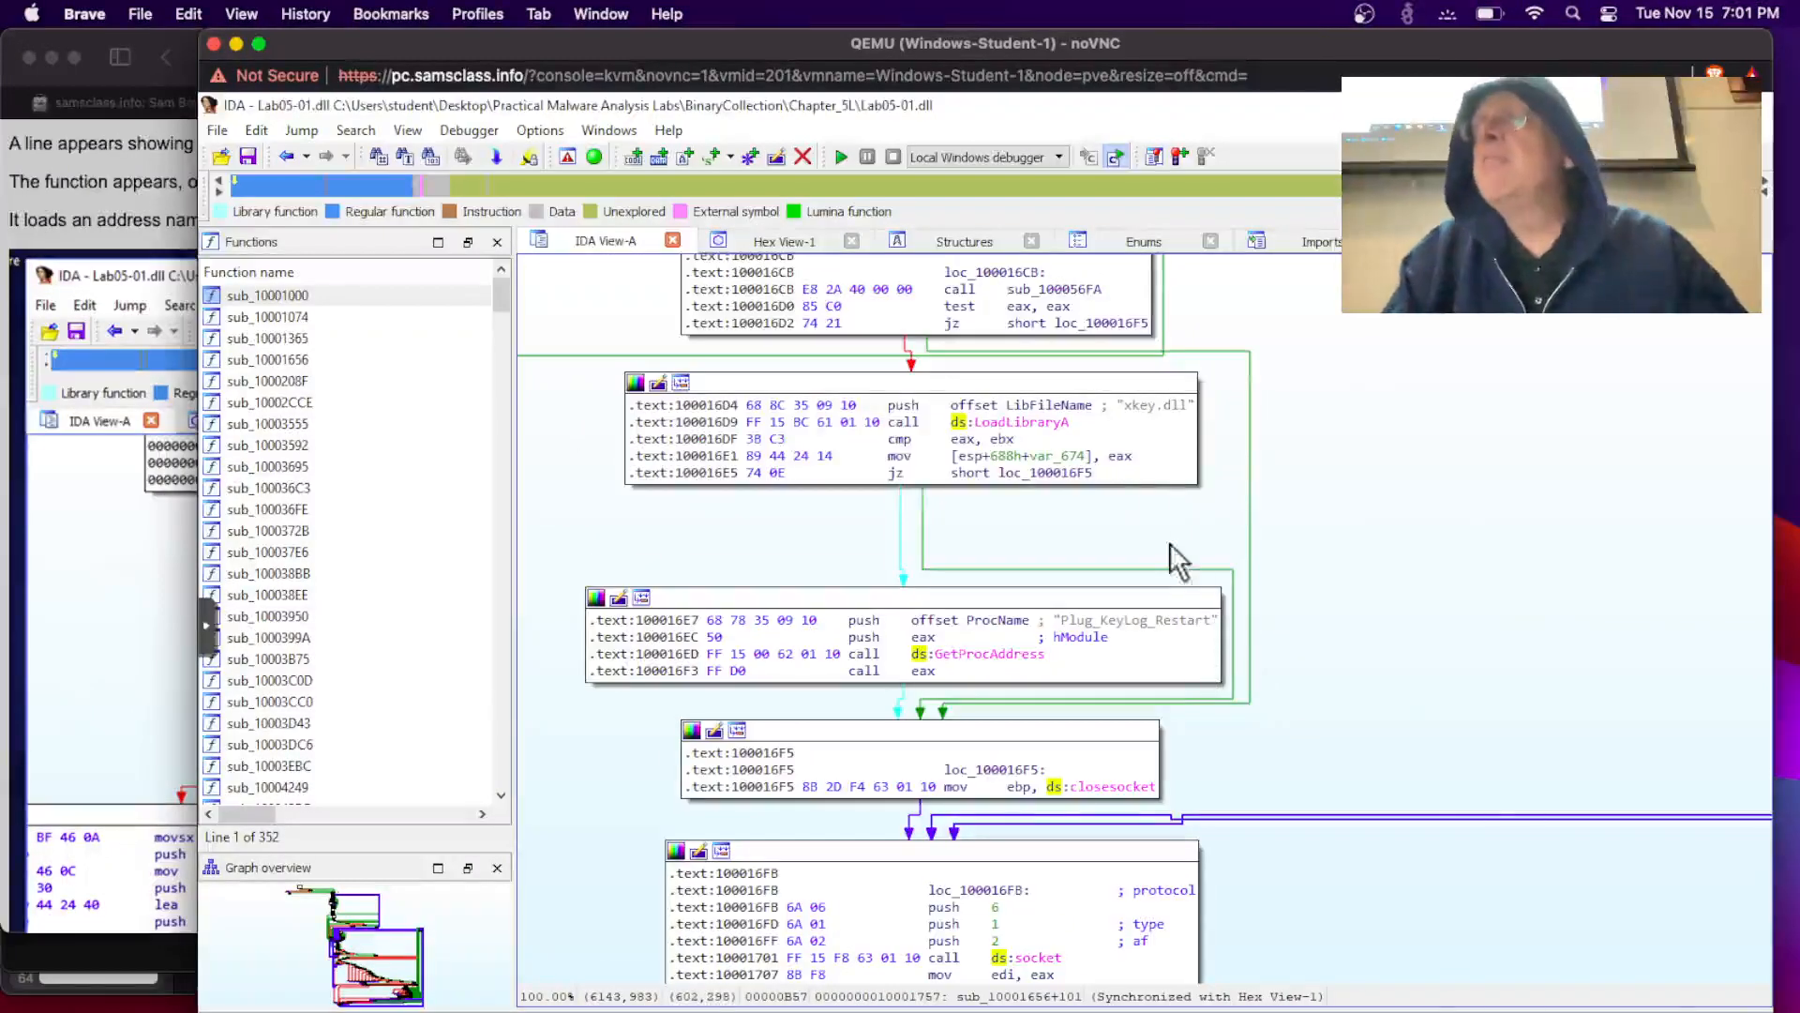
pyautogui.scroll(5, 1354, 520)
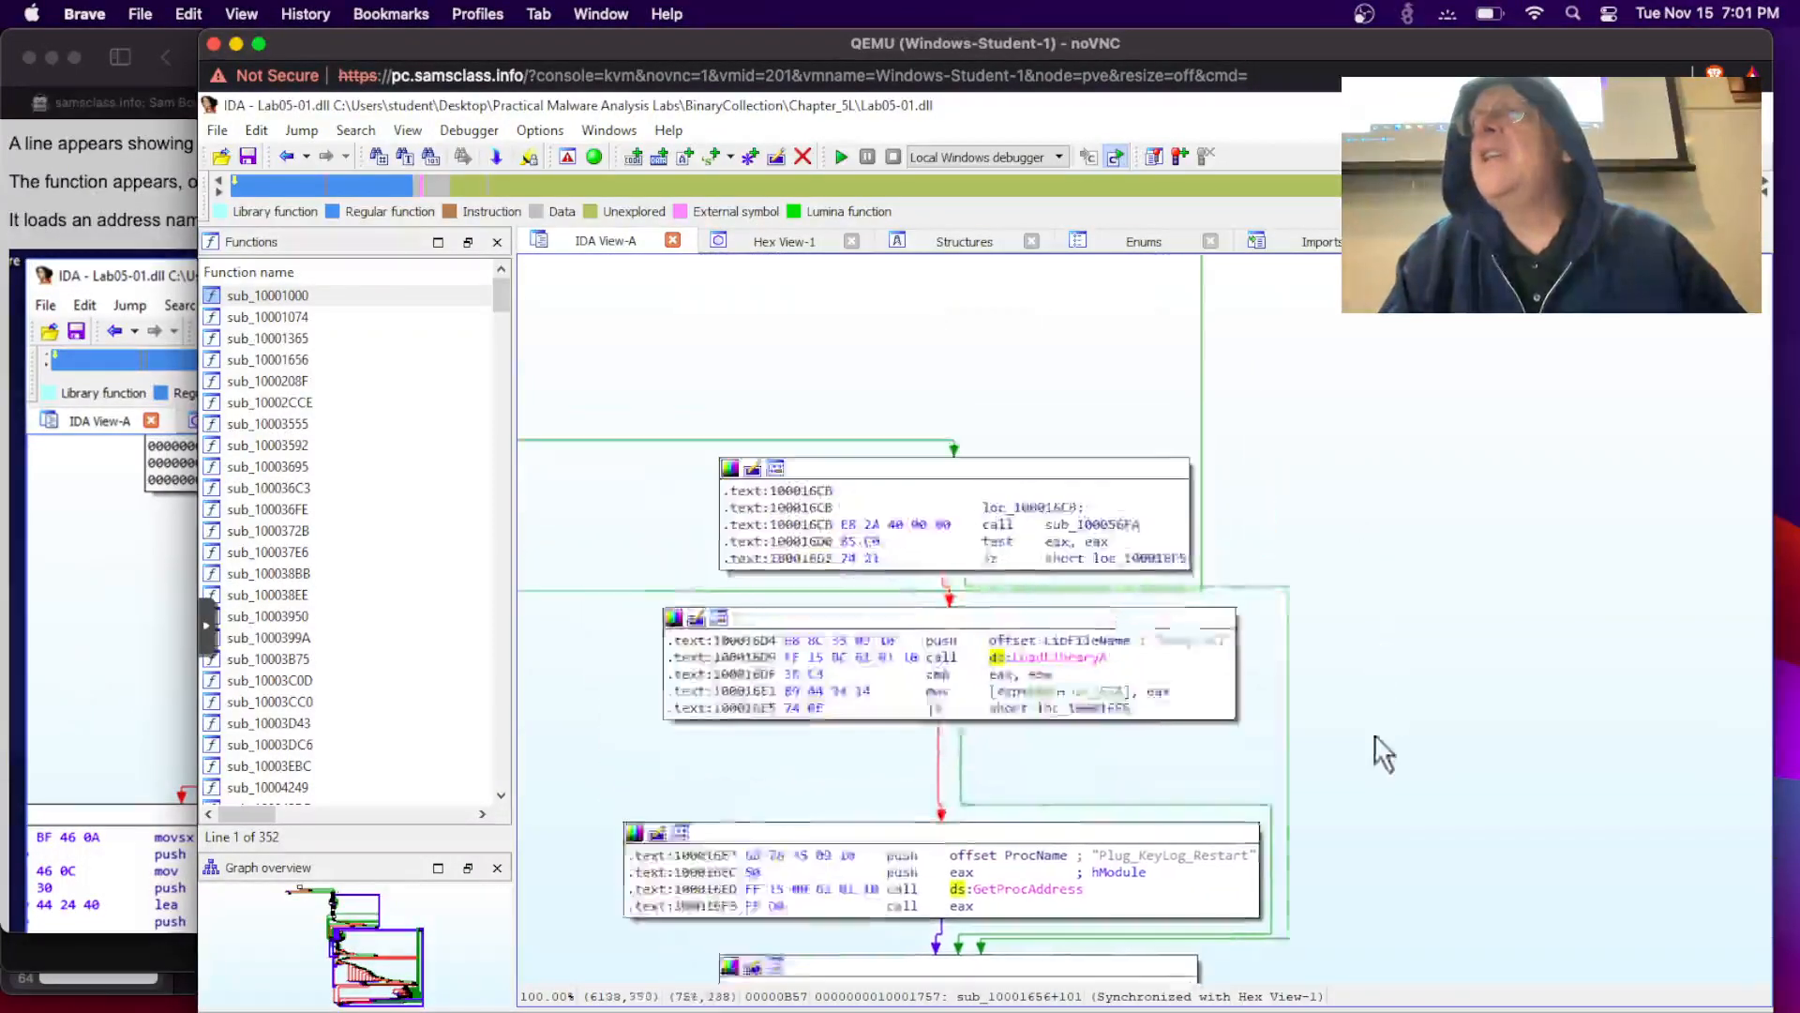
pyautogui.scroll(2, 1367, 755)
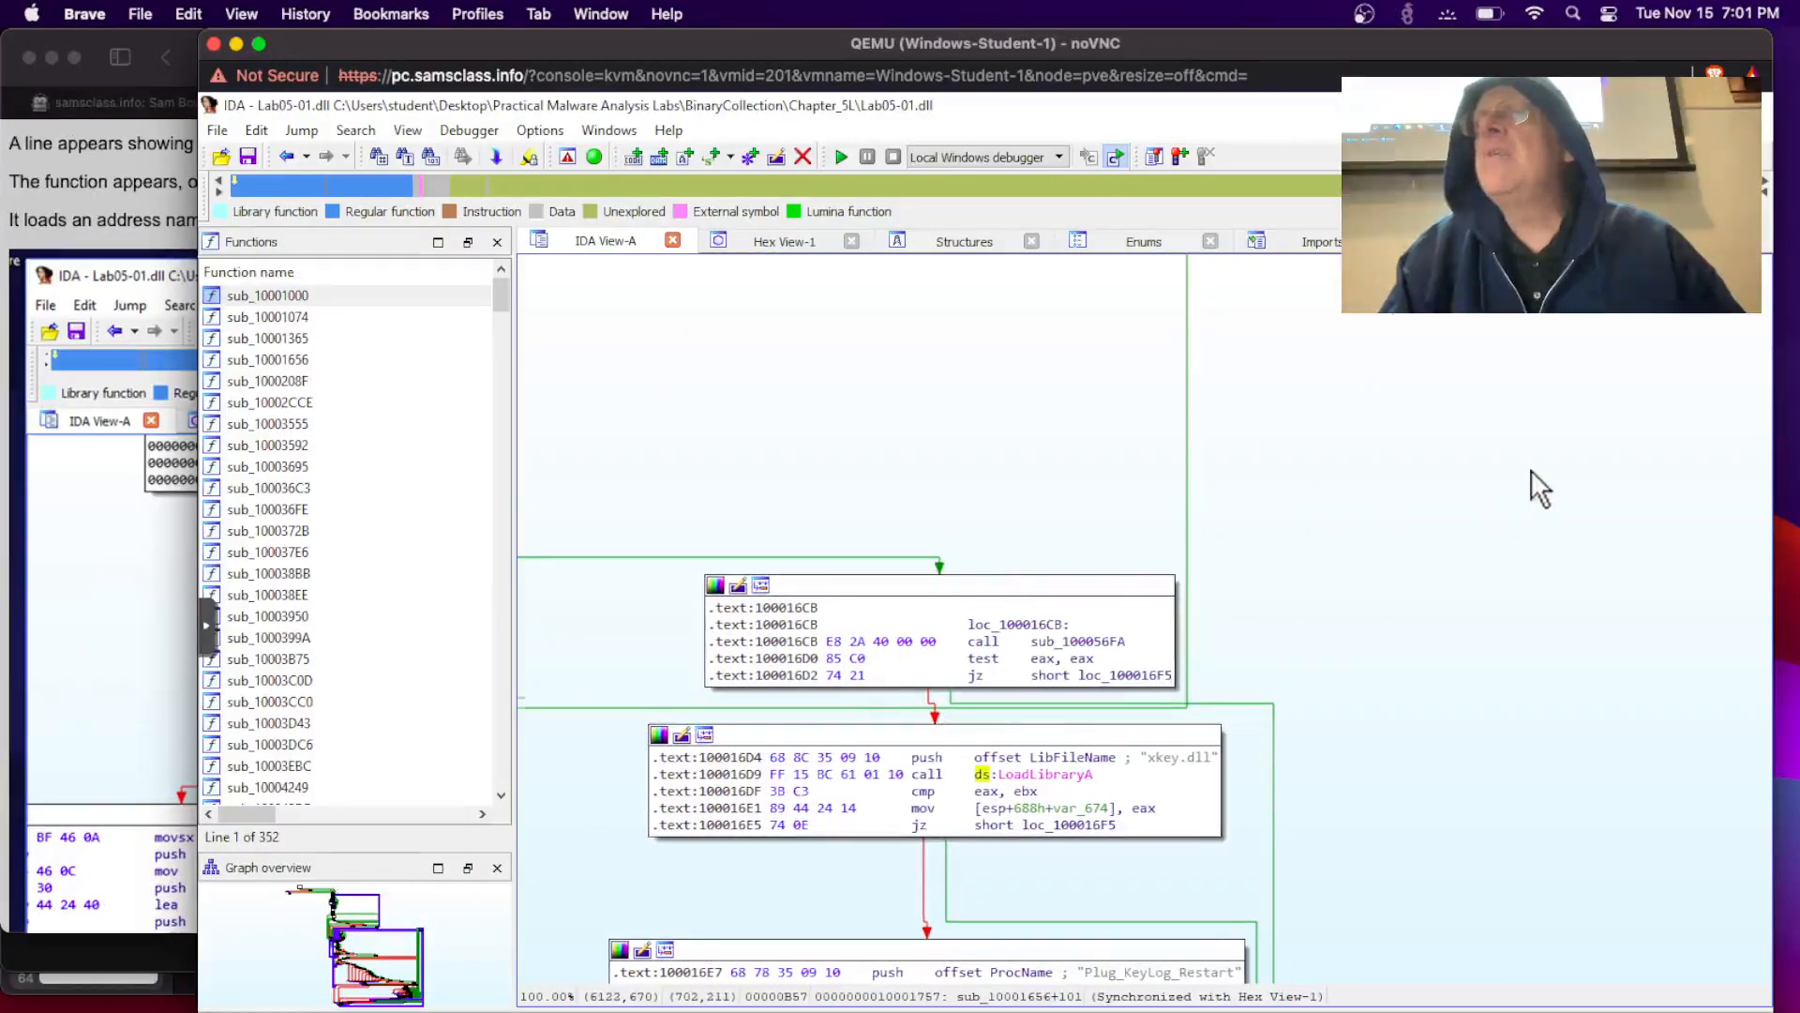
pyautogui.hscroll(-5, 1532, 470)
pyautogui.scroll(-9, 701, 796)
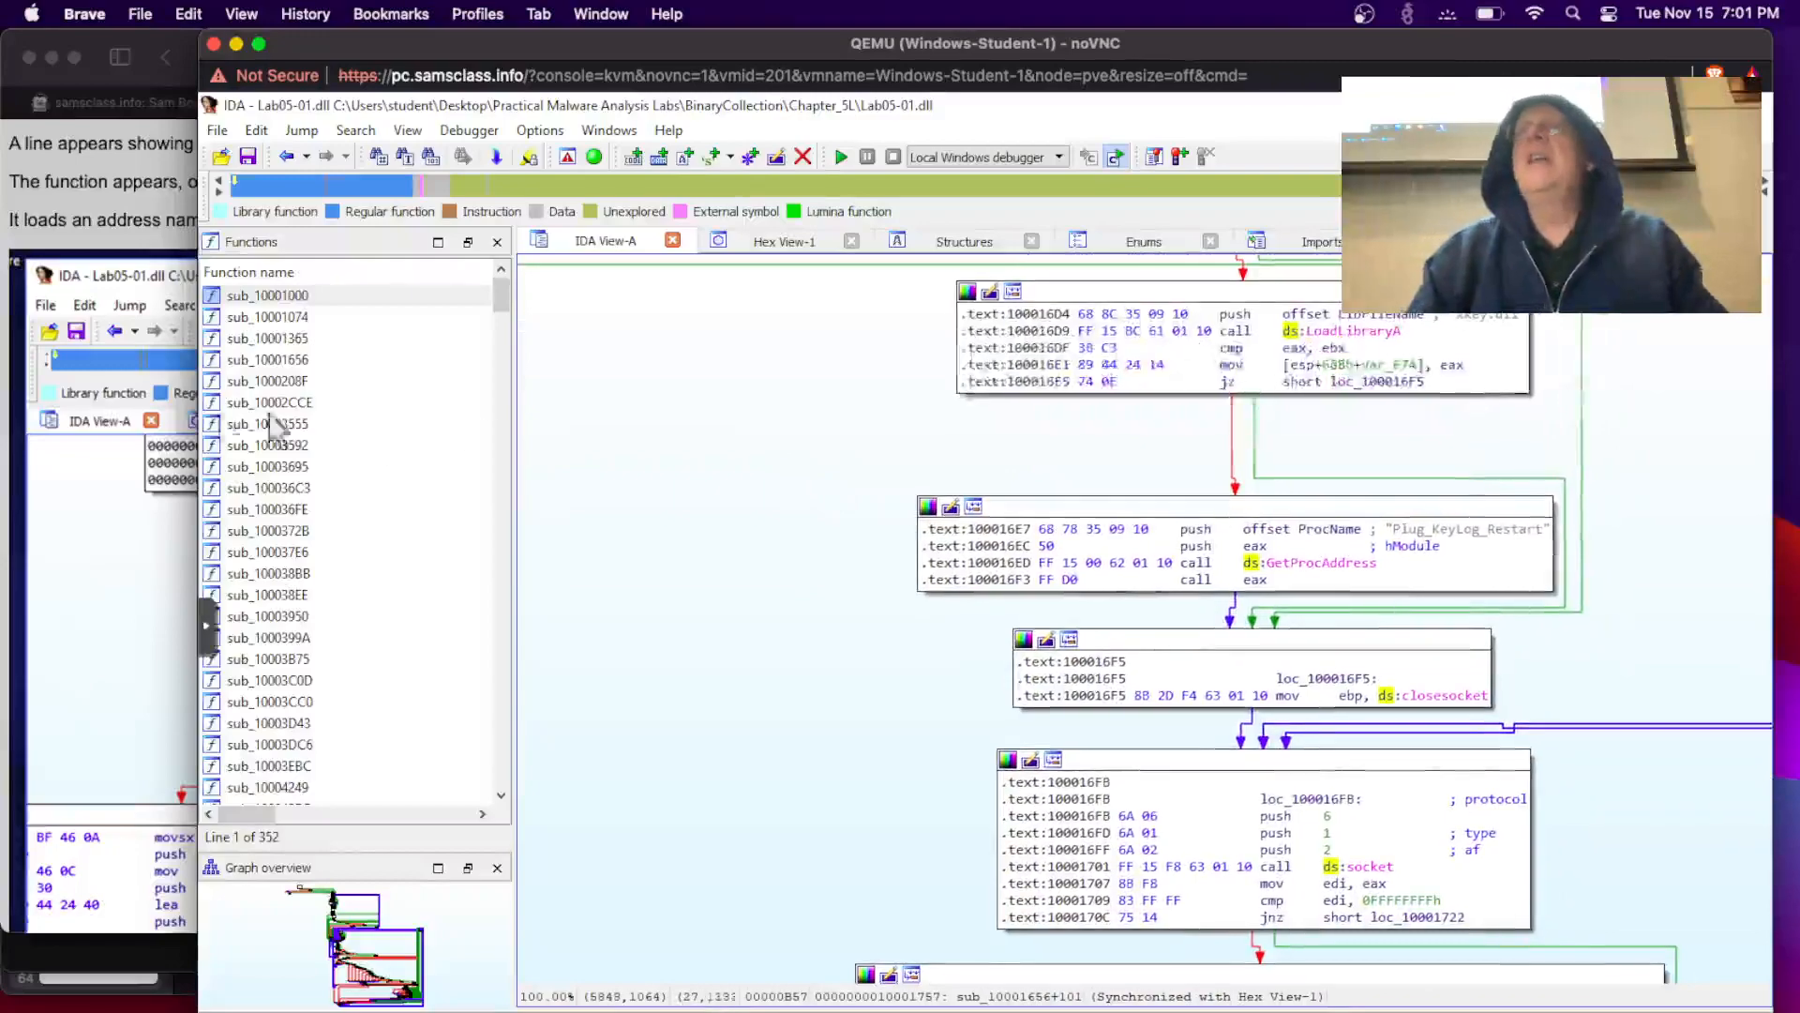
# Step: Read on in the Safari instructions past Flag PMA 303.1 to the section on code that references "\cmd.exe /c"
pyautogui.click(136, 228)
pyautogui.scroll(-10, 159, 457)
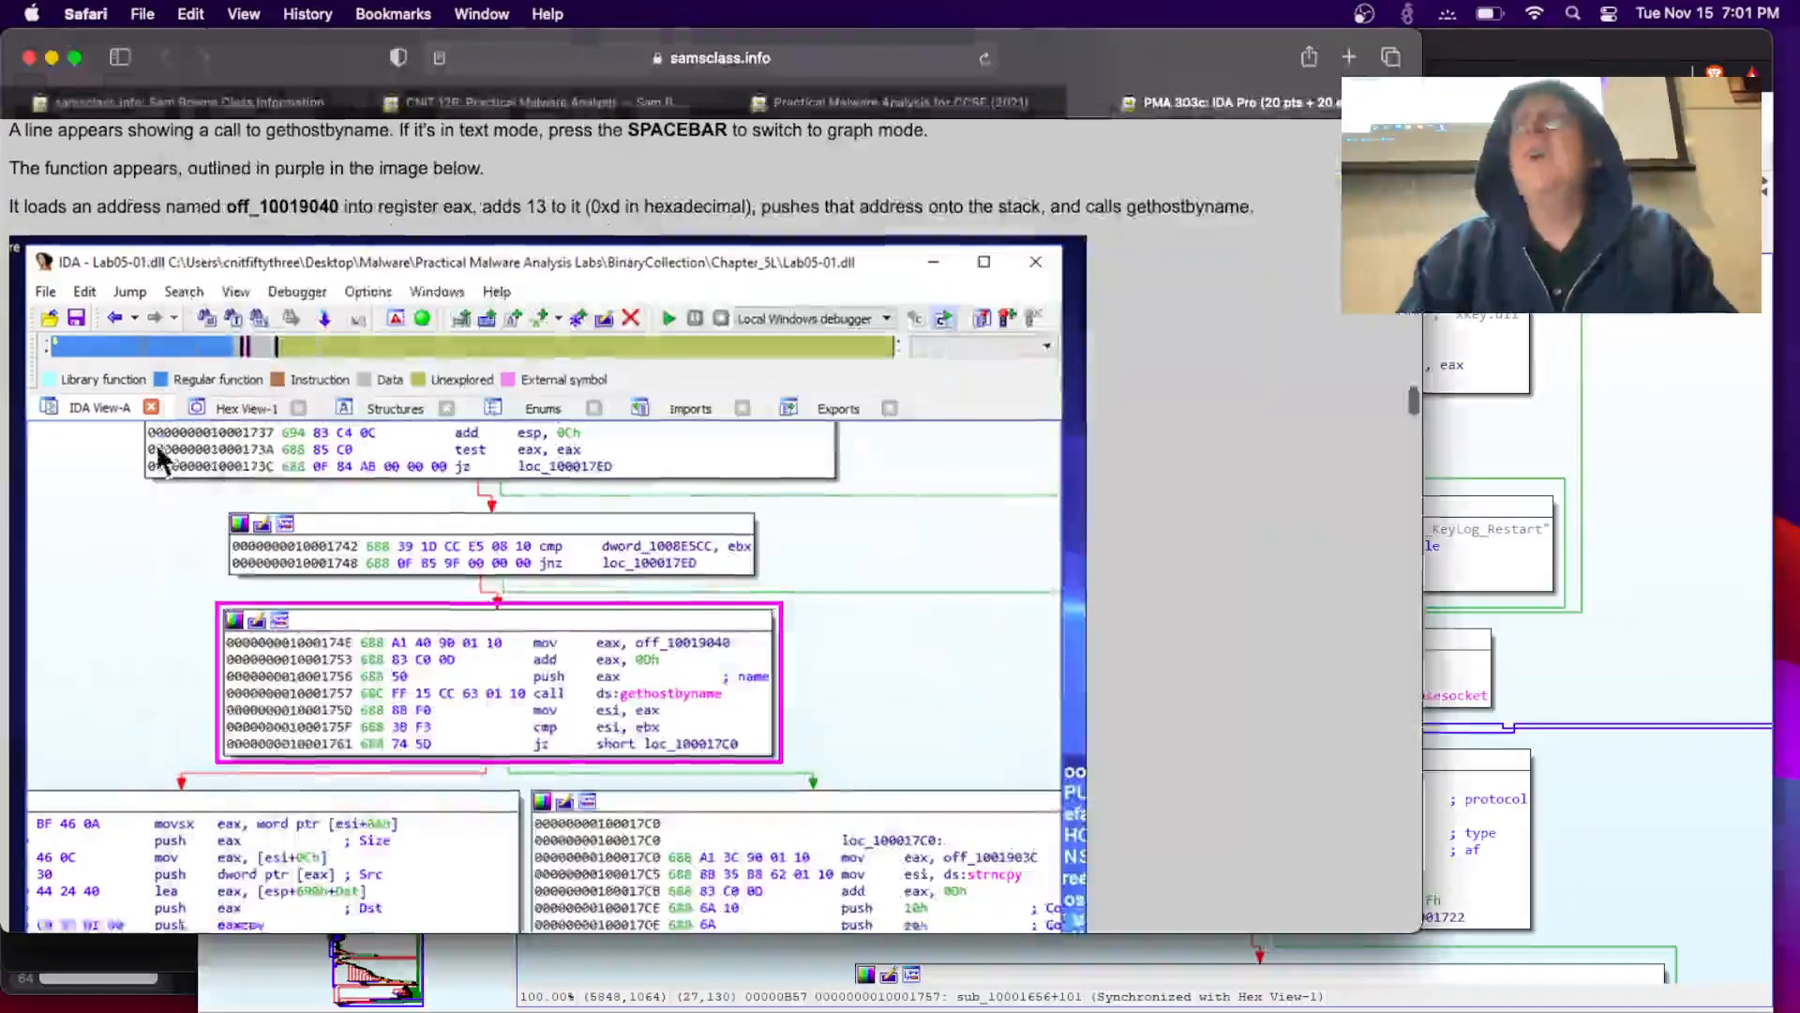
pyautogui.scroll(-10, 159, 457)
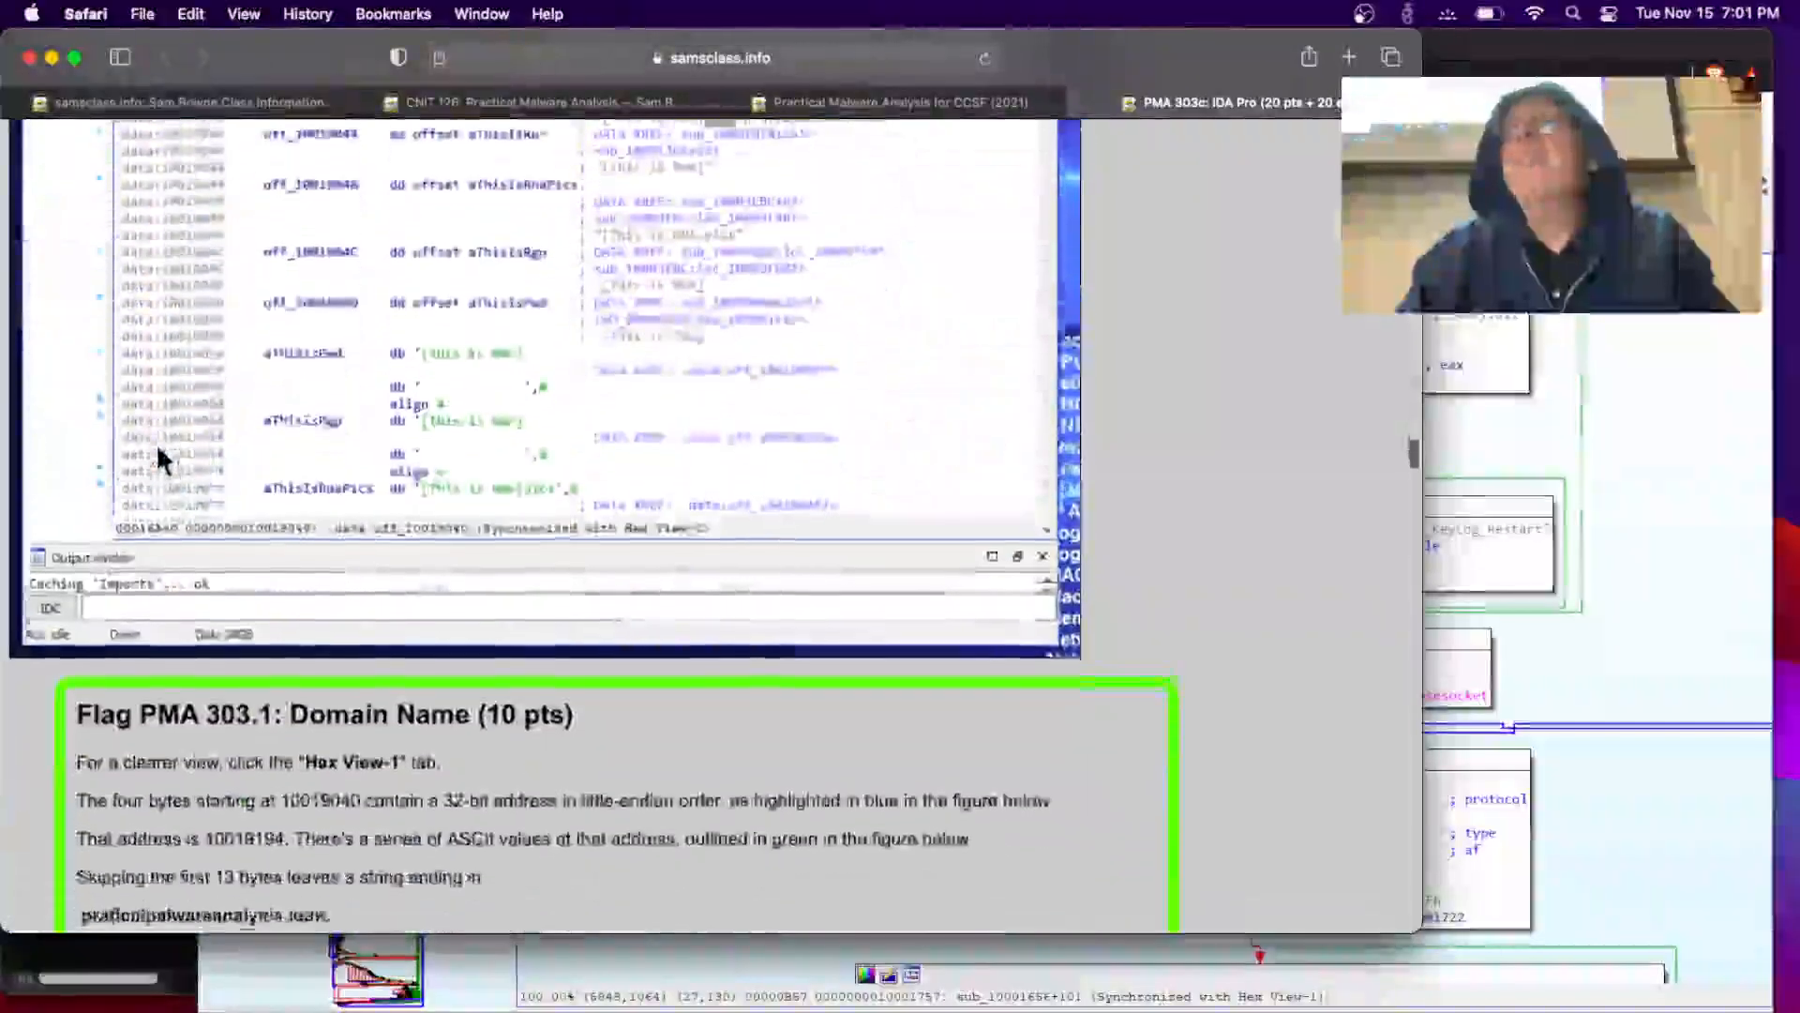
pyautogui.scroll(-10, 155, 443)
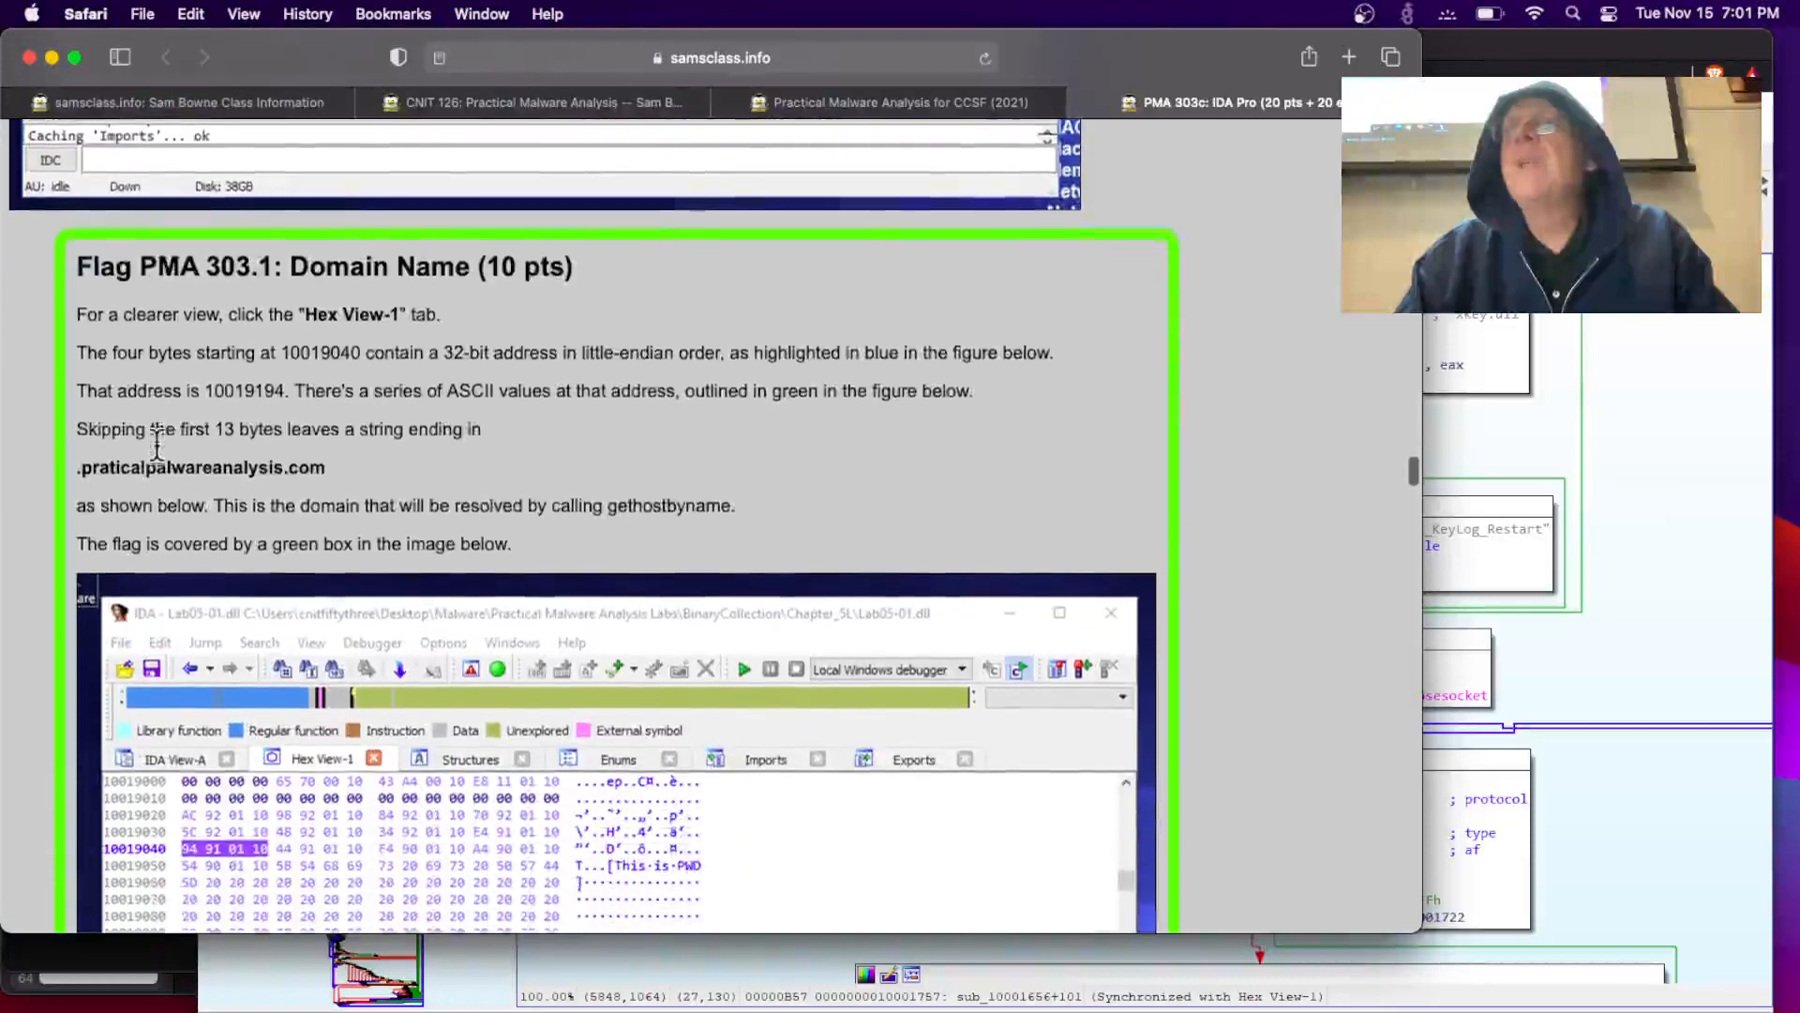
pyautogui.scroll(-3, 156, 442)
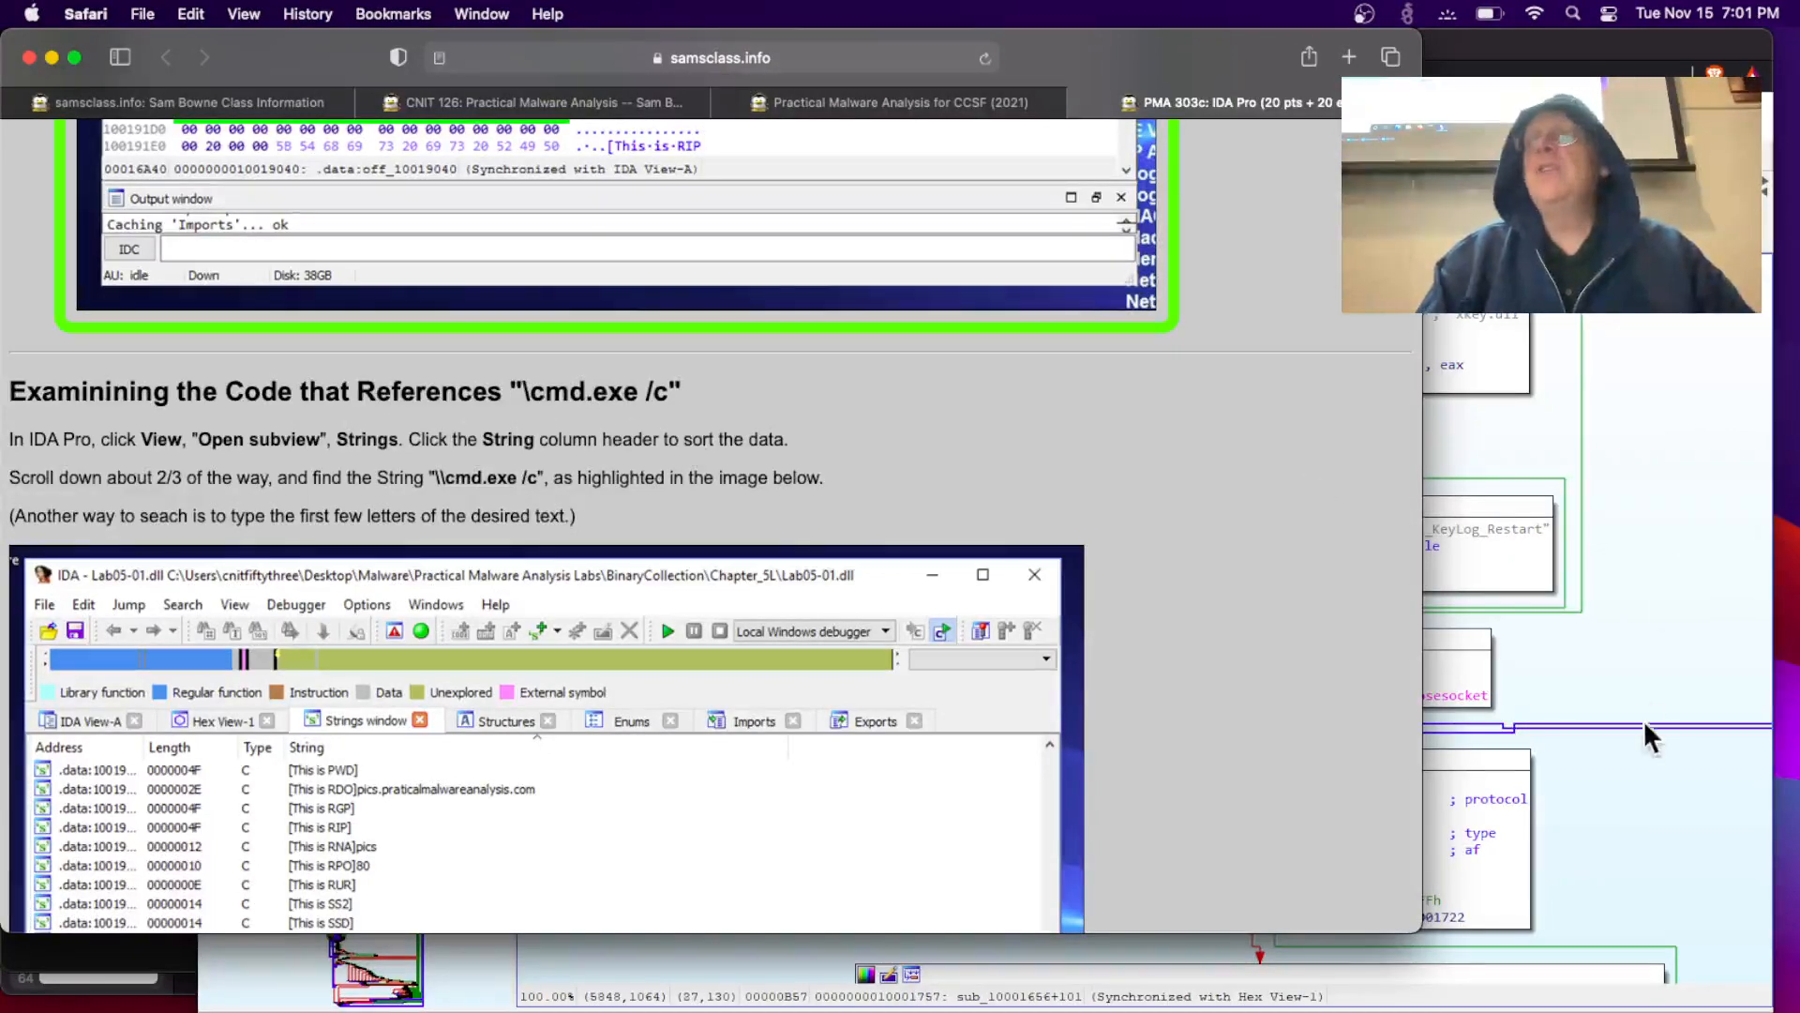
pyautogui.click(1603, 673)
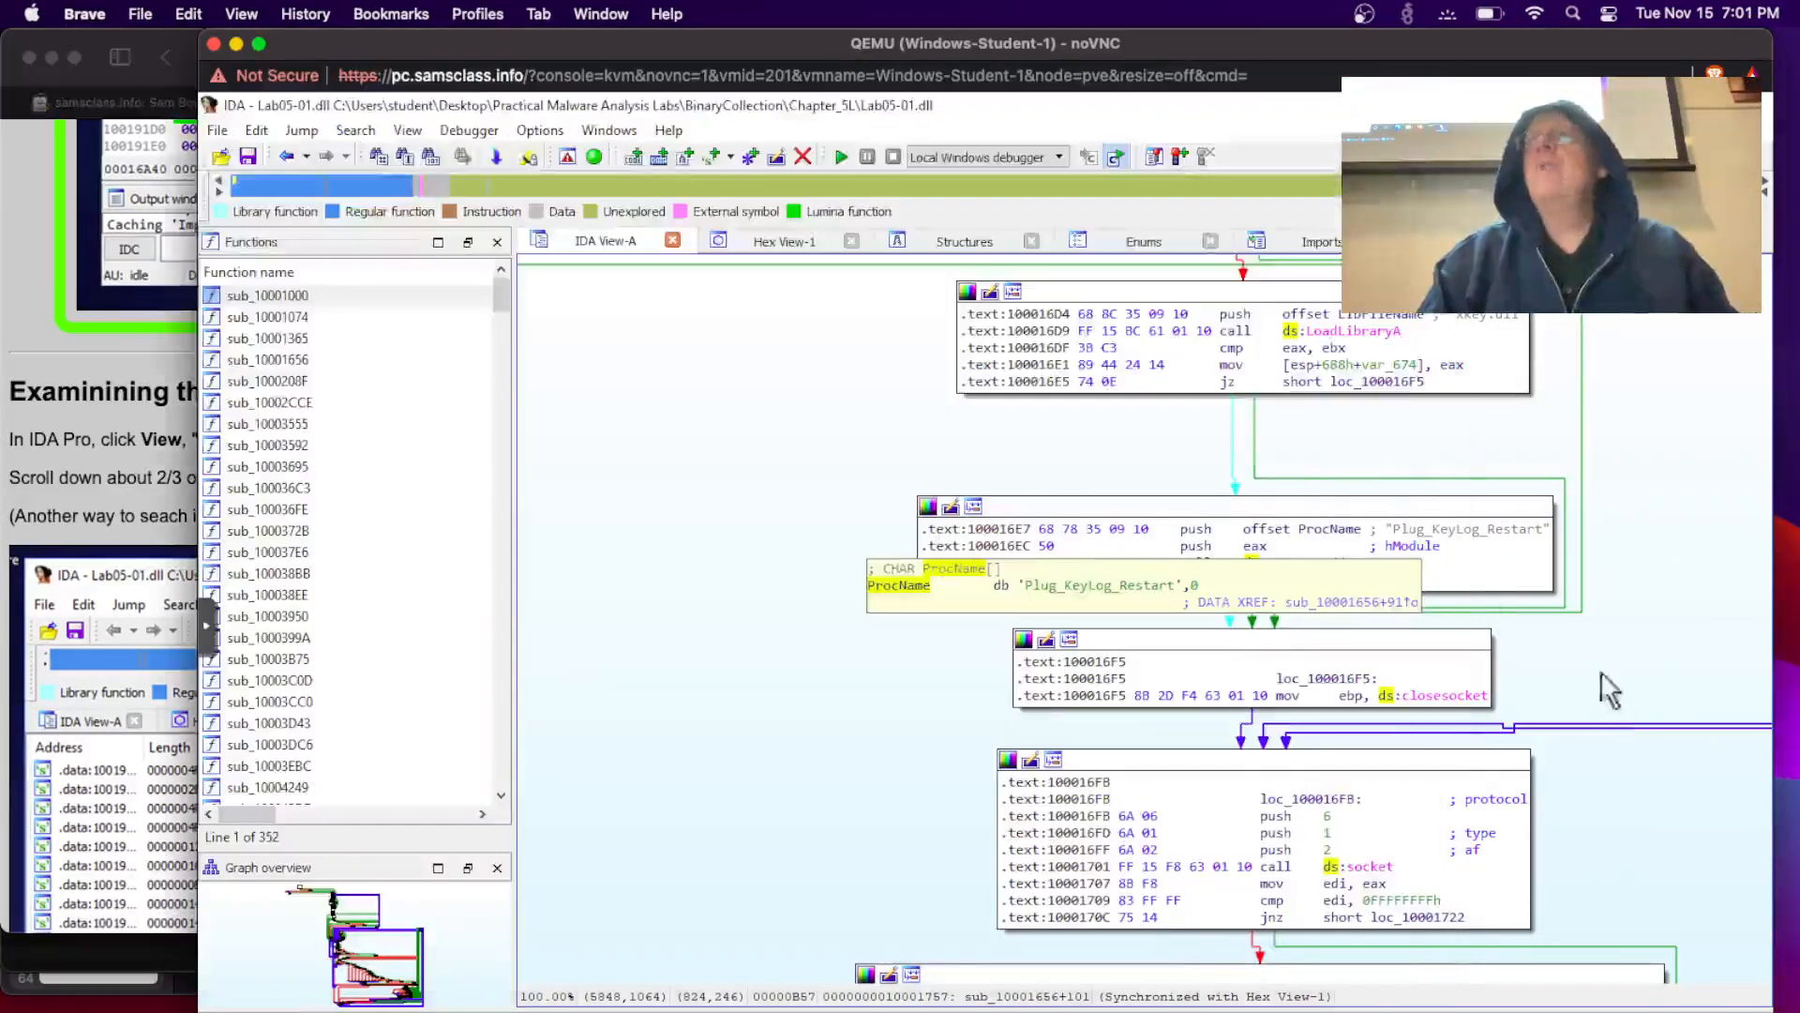
pyautogui.click(132, 441)
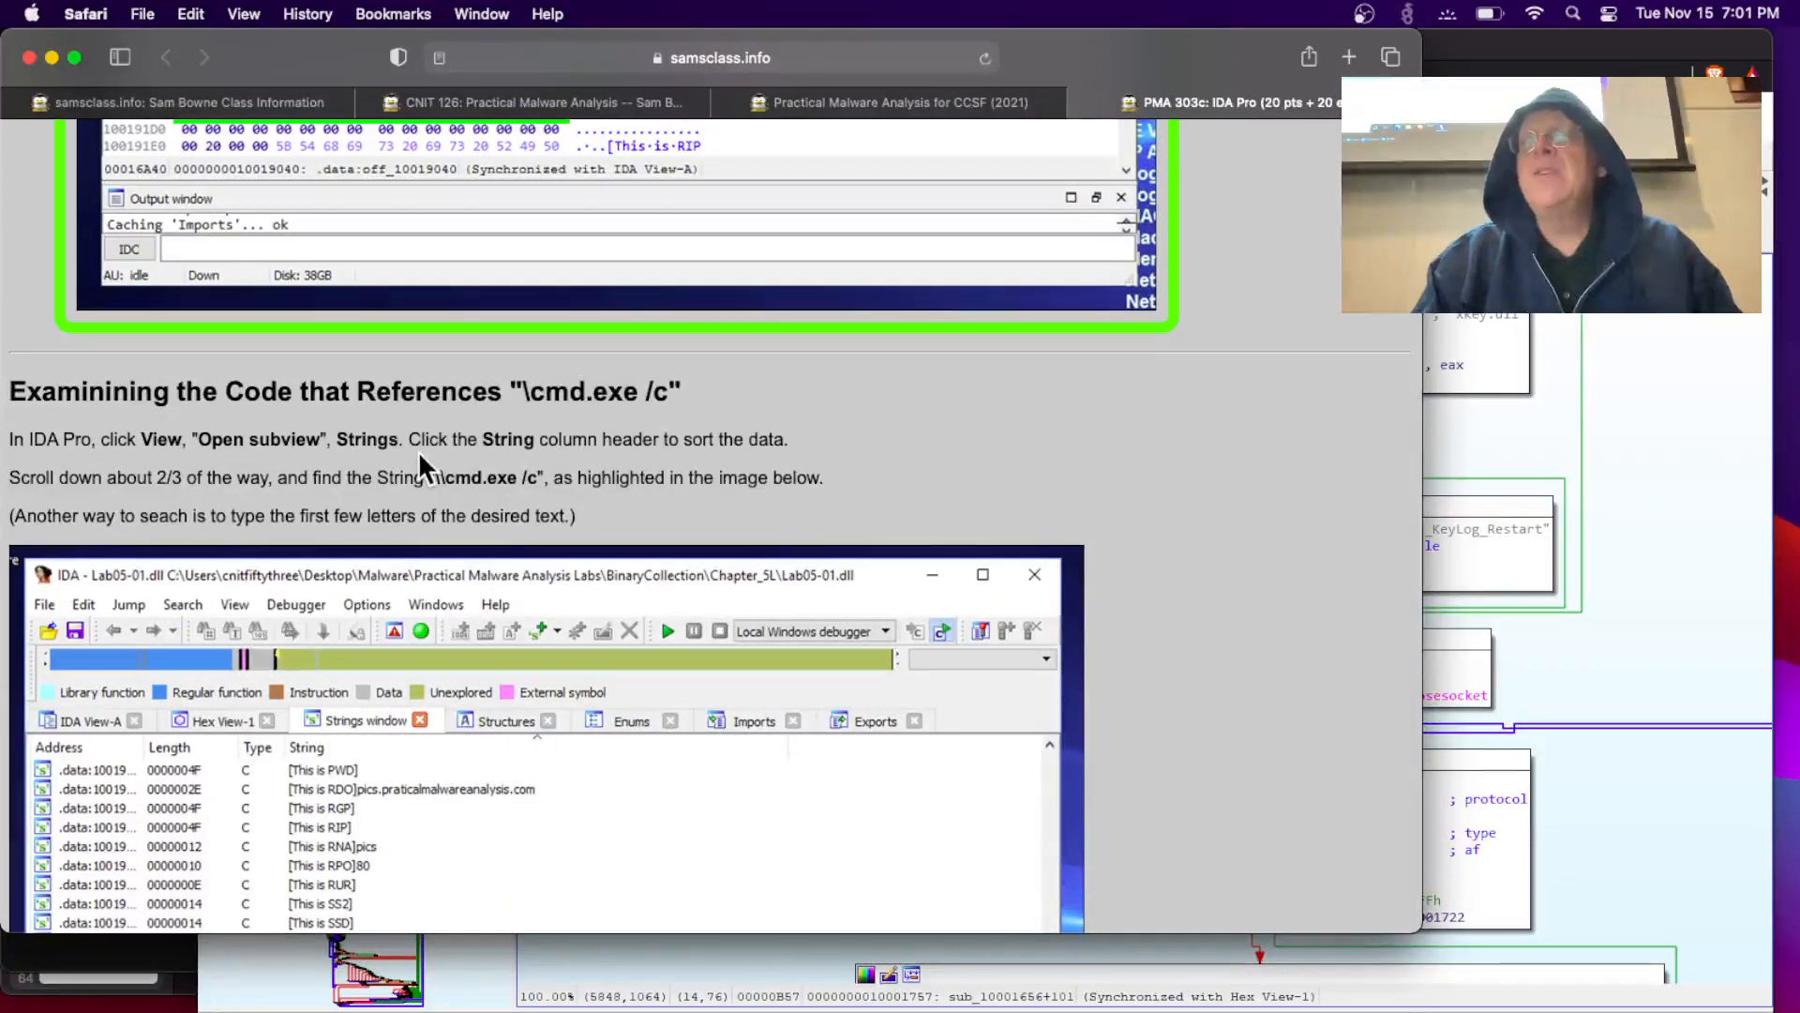
# Step: Switch to the IDA Pro virtual machine window and open the Strings subview for Lab05-01.dll
pyautogui.click(1629, 454)
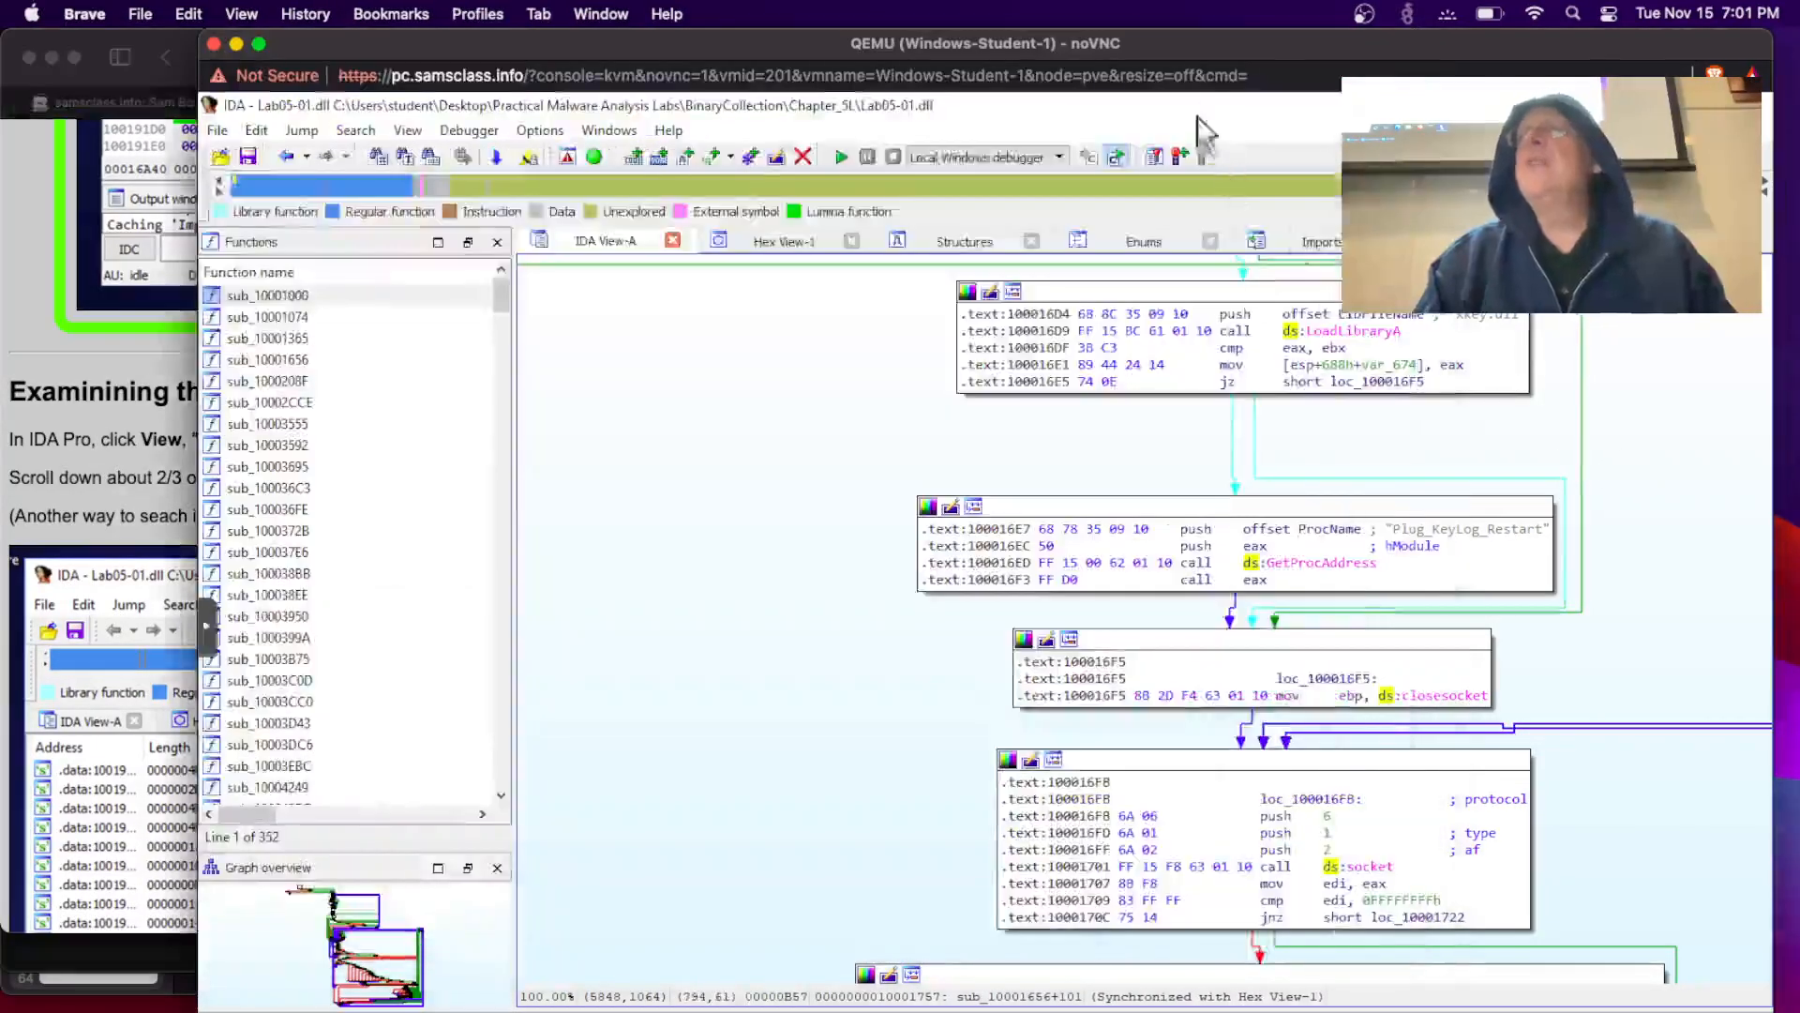
pyautogui.moveTo(1067, 49); pyautogui.dragTo(1016, 49)
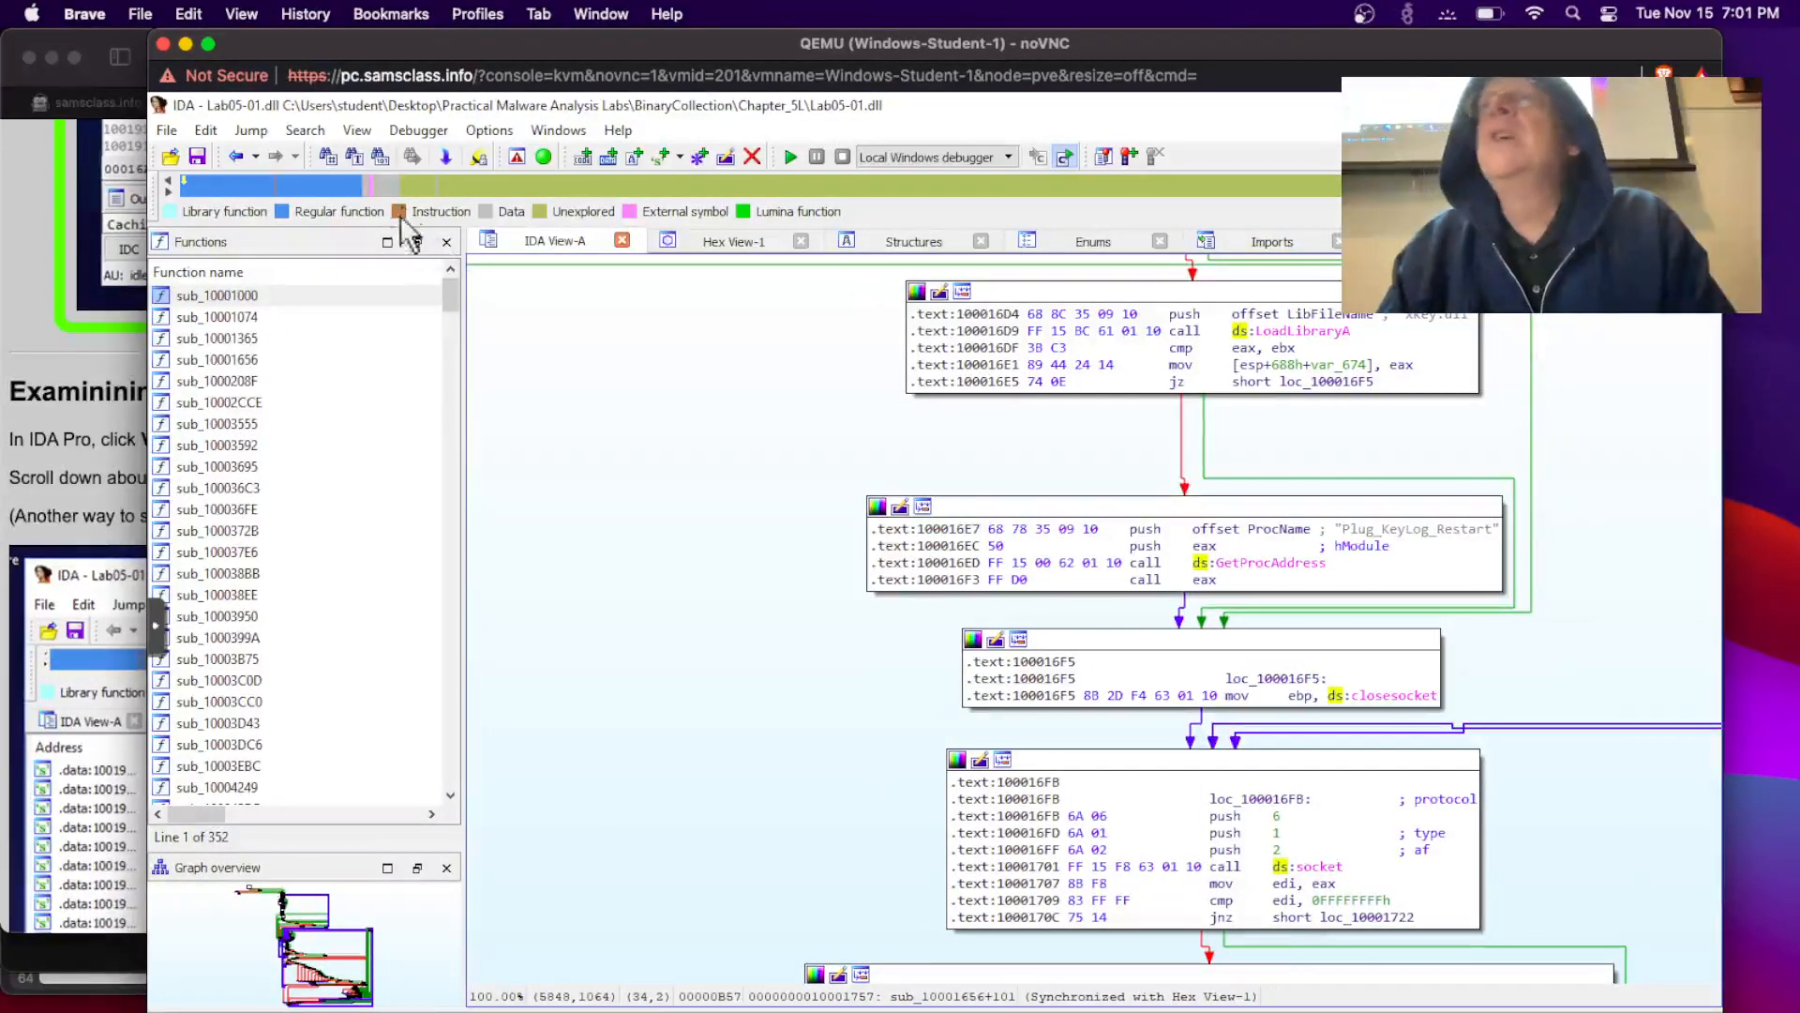
pyautogui.click(356, 131)
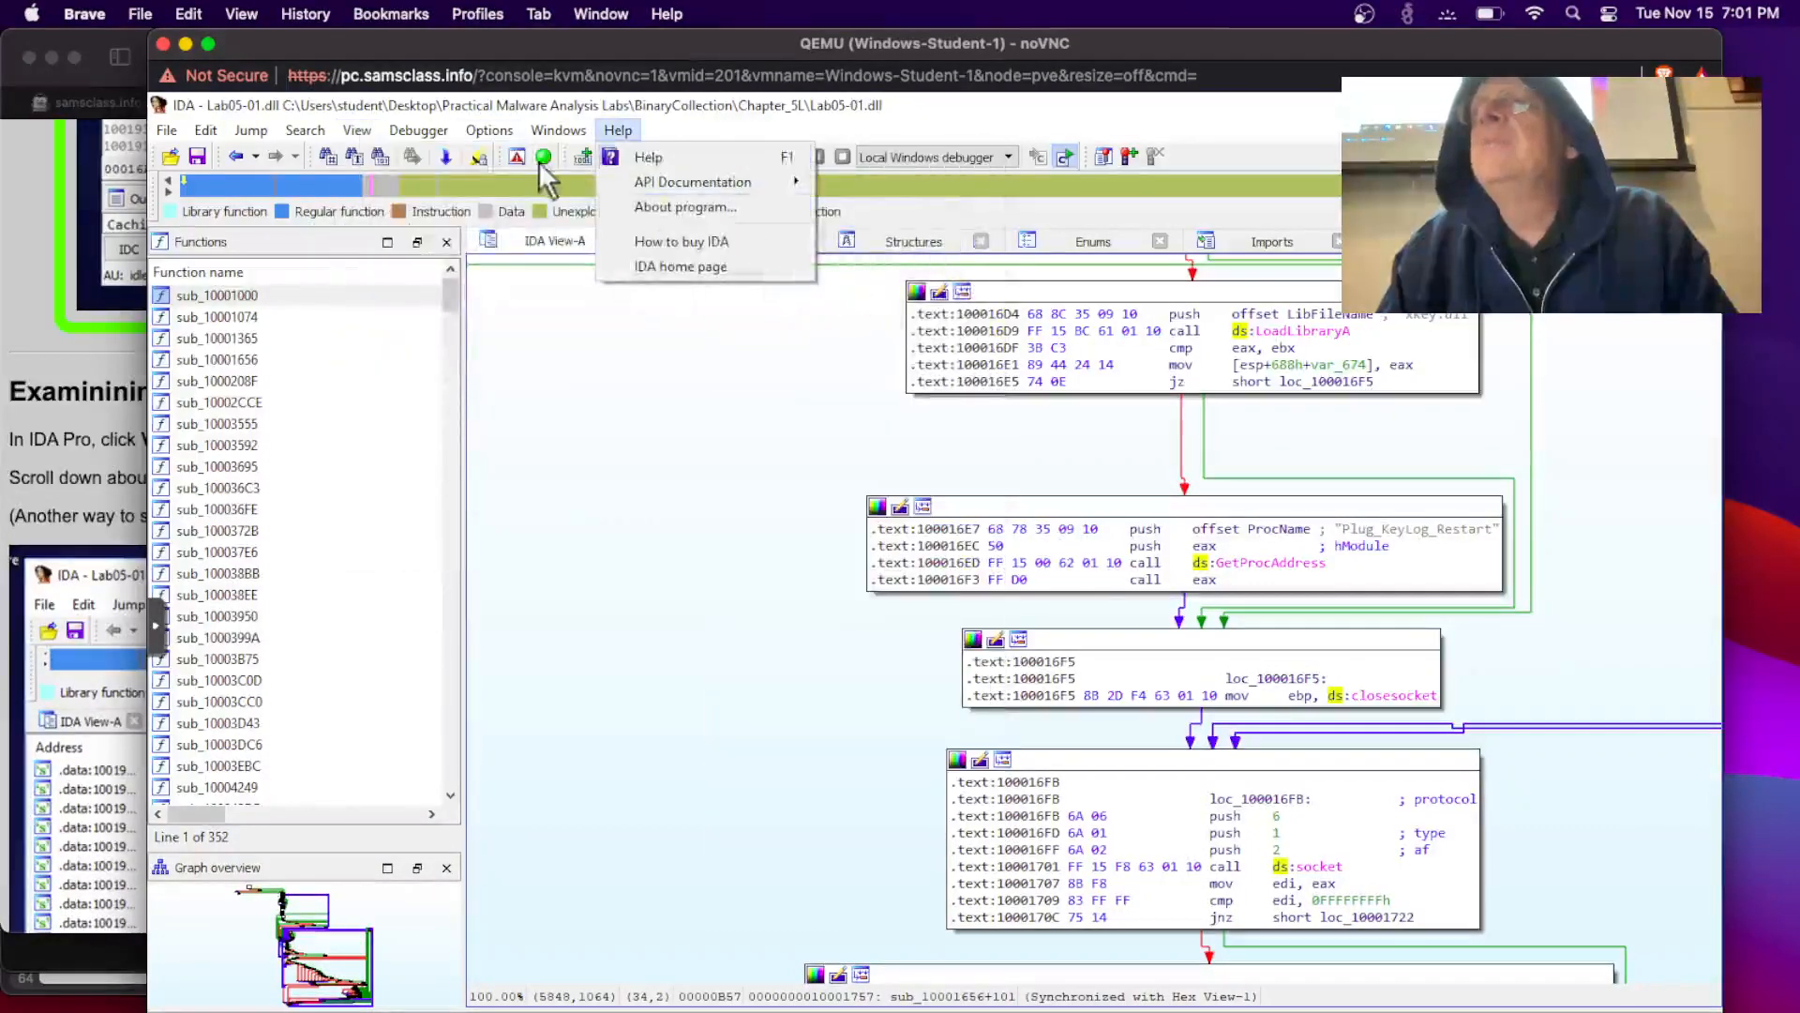
pyautogui.moveTo(436, 145)
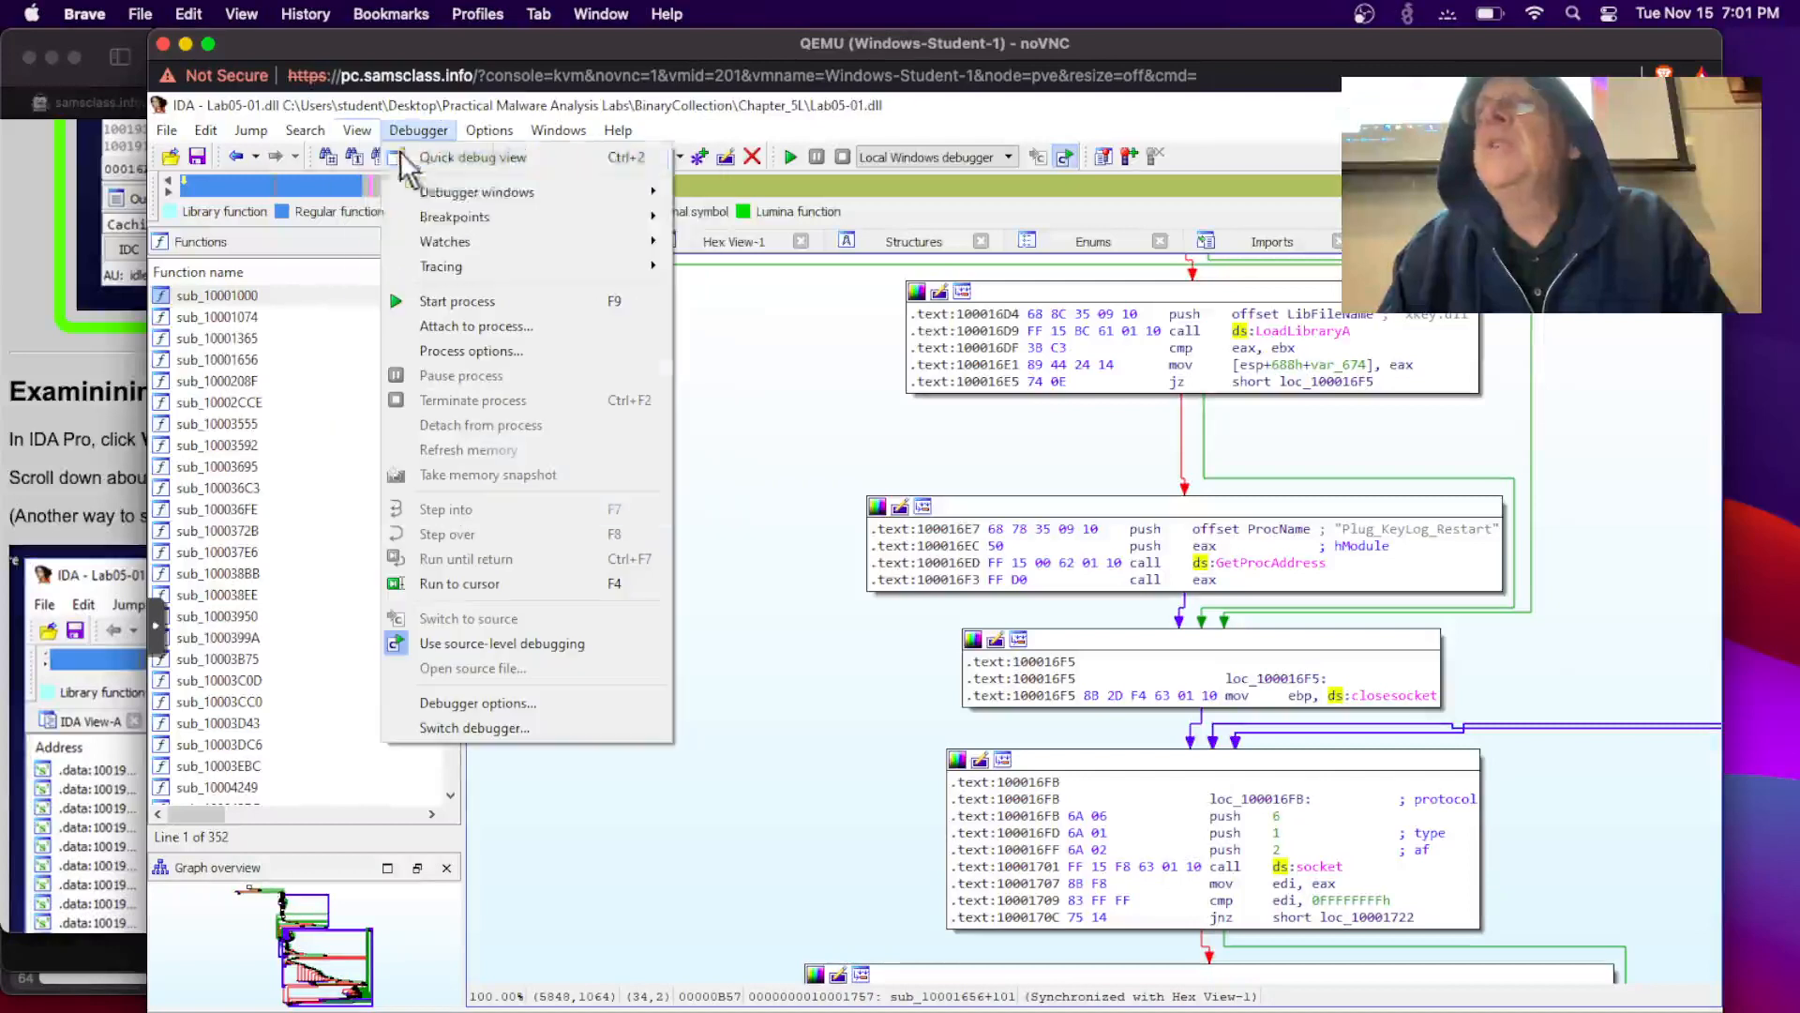
pyautogui.moveTo(356, 143)
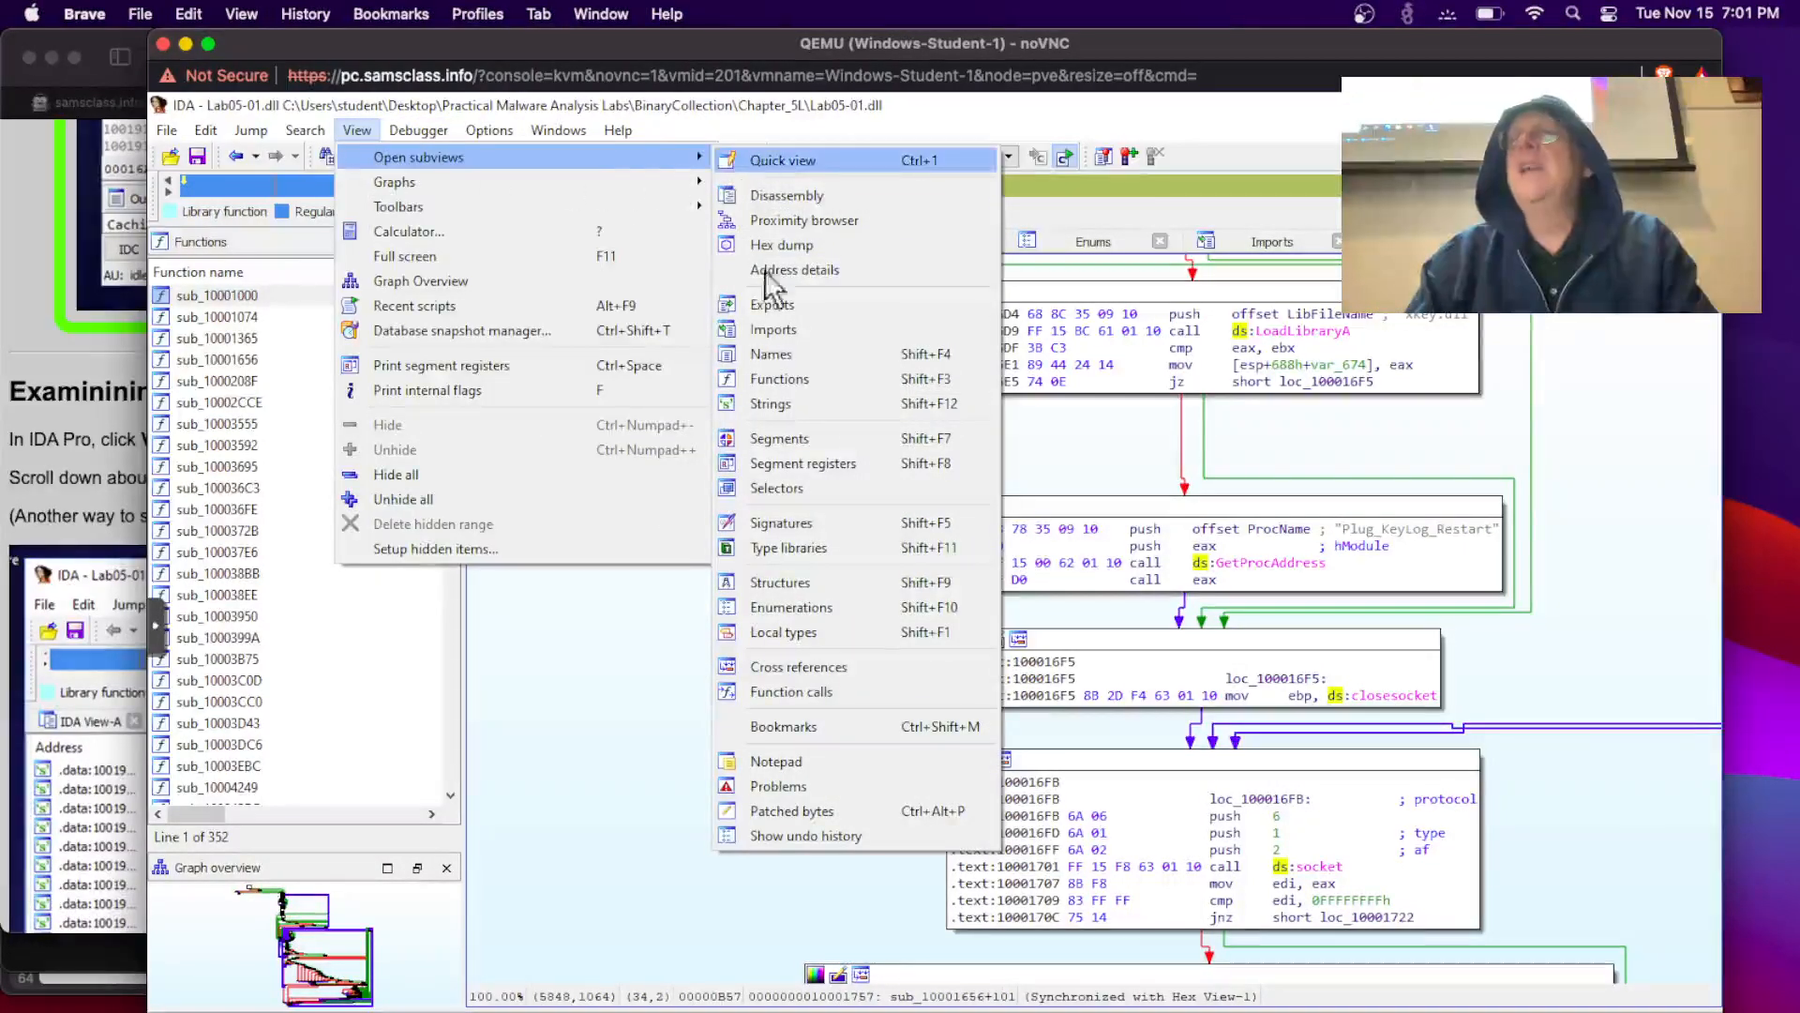
pyautogui.click(770, 405)
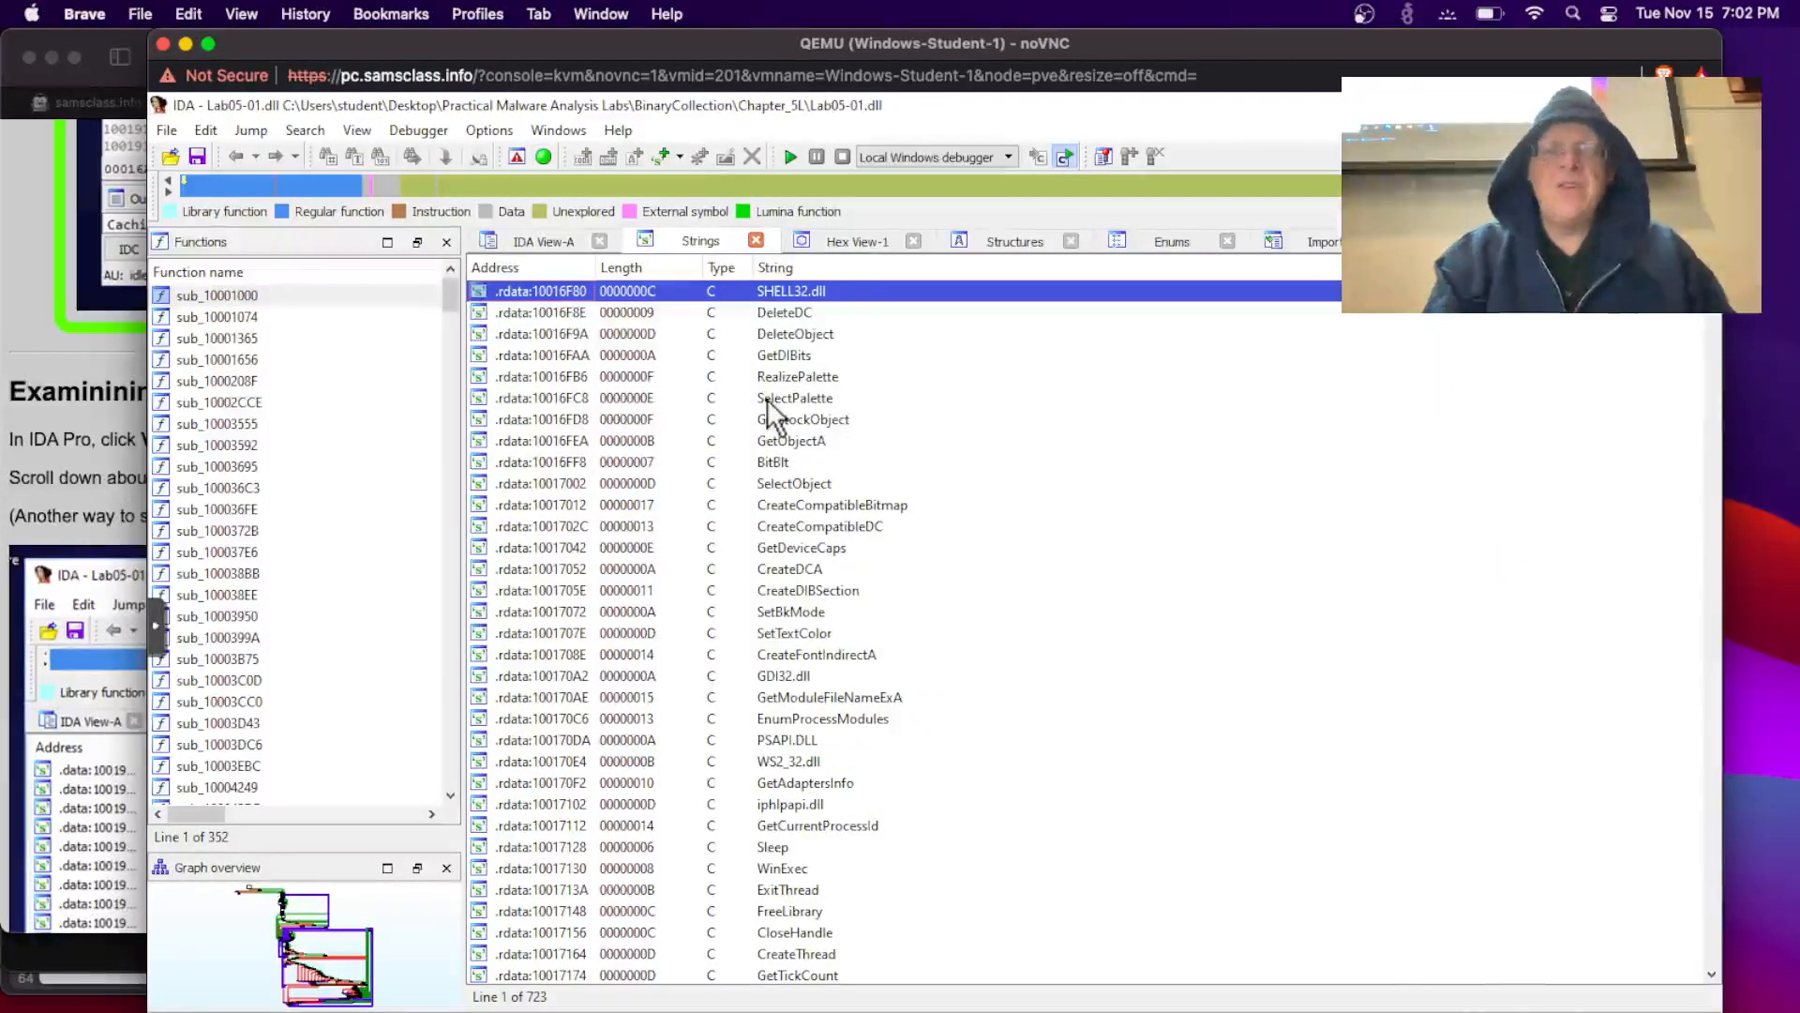
# Step: Filter the strings list for "cmd.exe" and jump to the "\\cmd.exe /c" string in the disassembly
pyautogui.hotkey('ctrl', 'f')
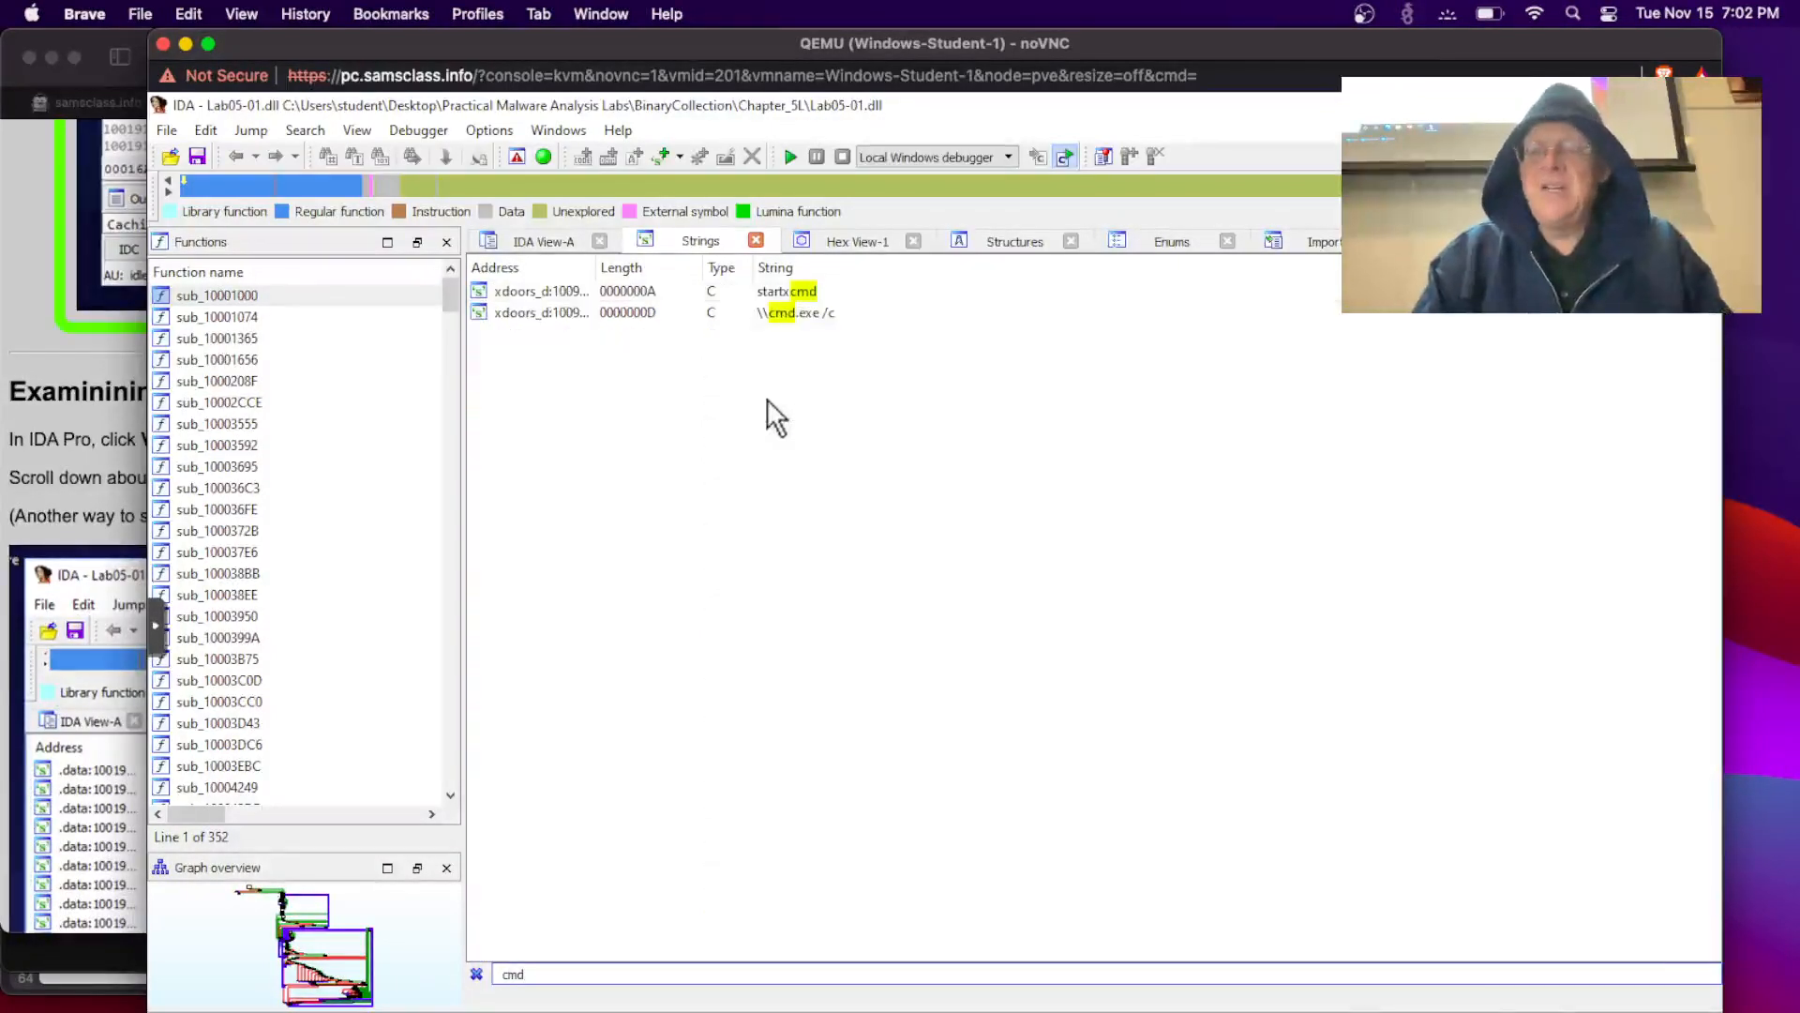
pyautogui.write('cmd.exe')
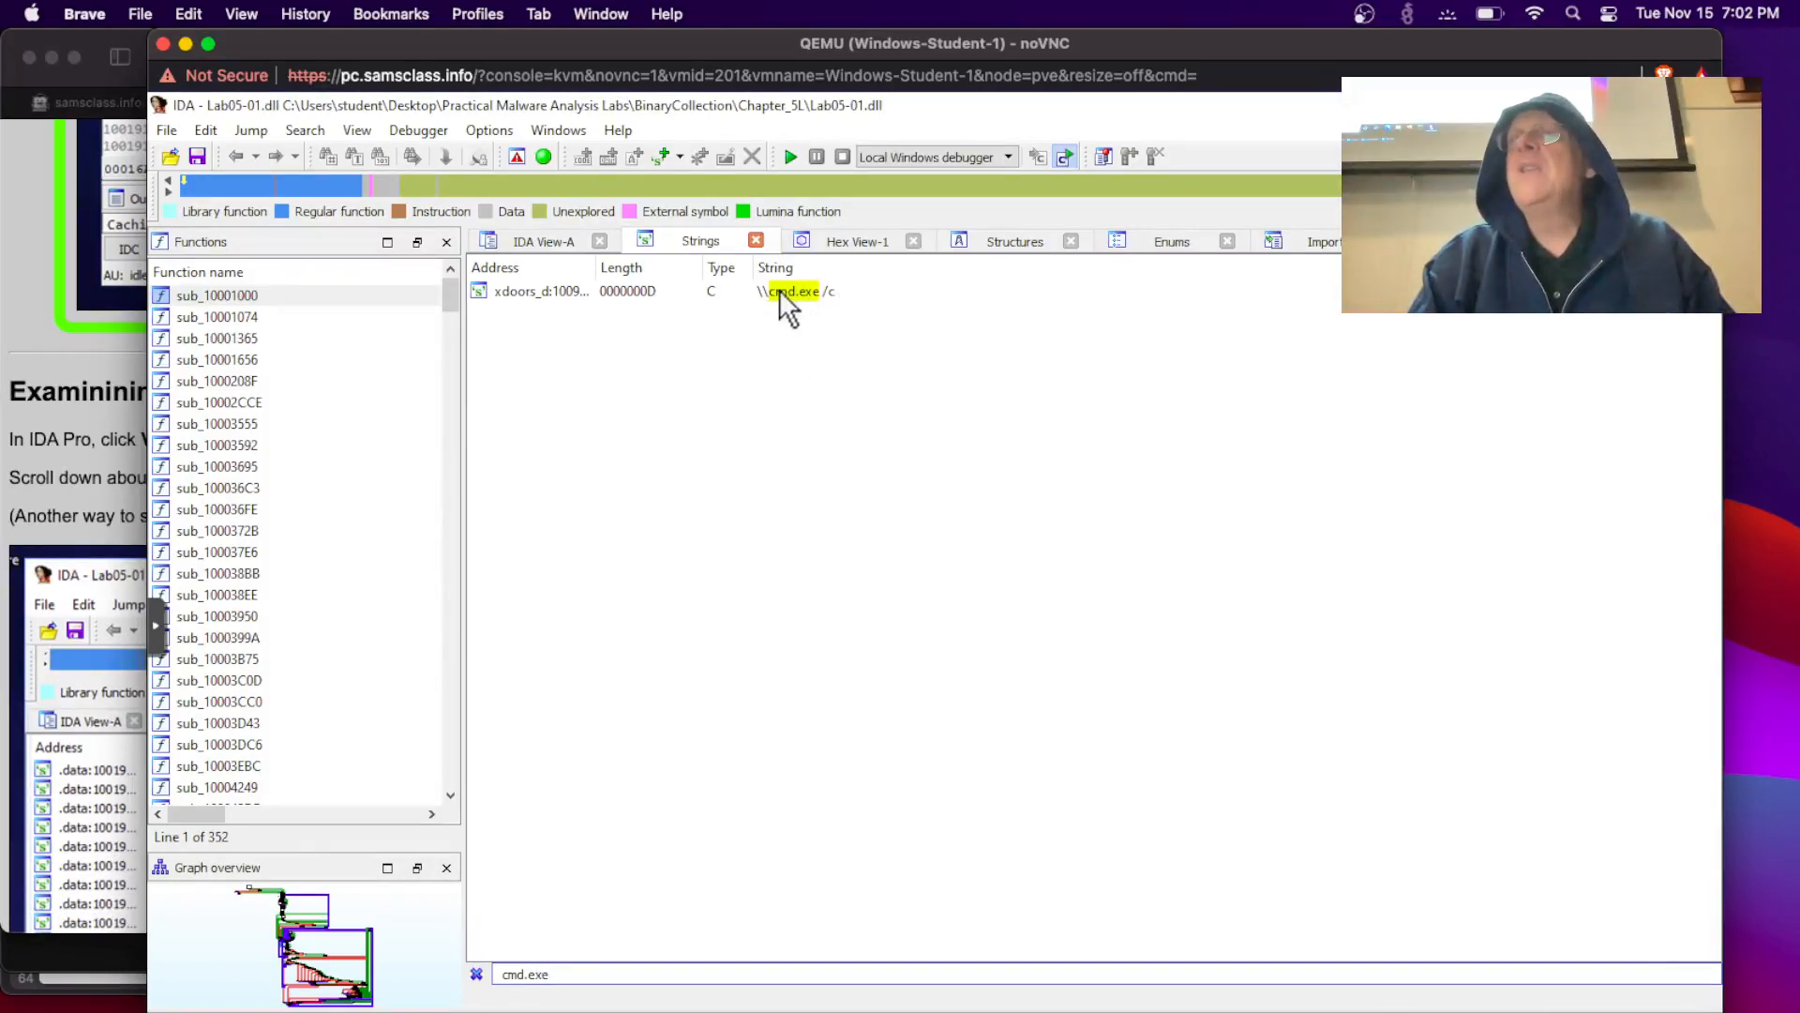
pyautogui.doubleClick(780, 290)
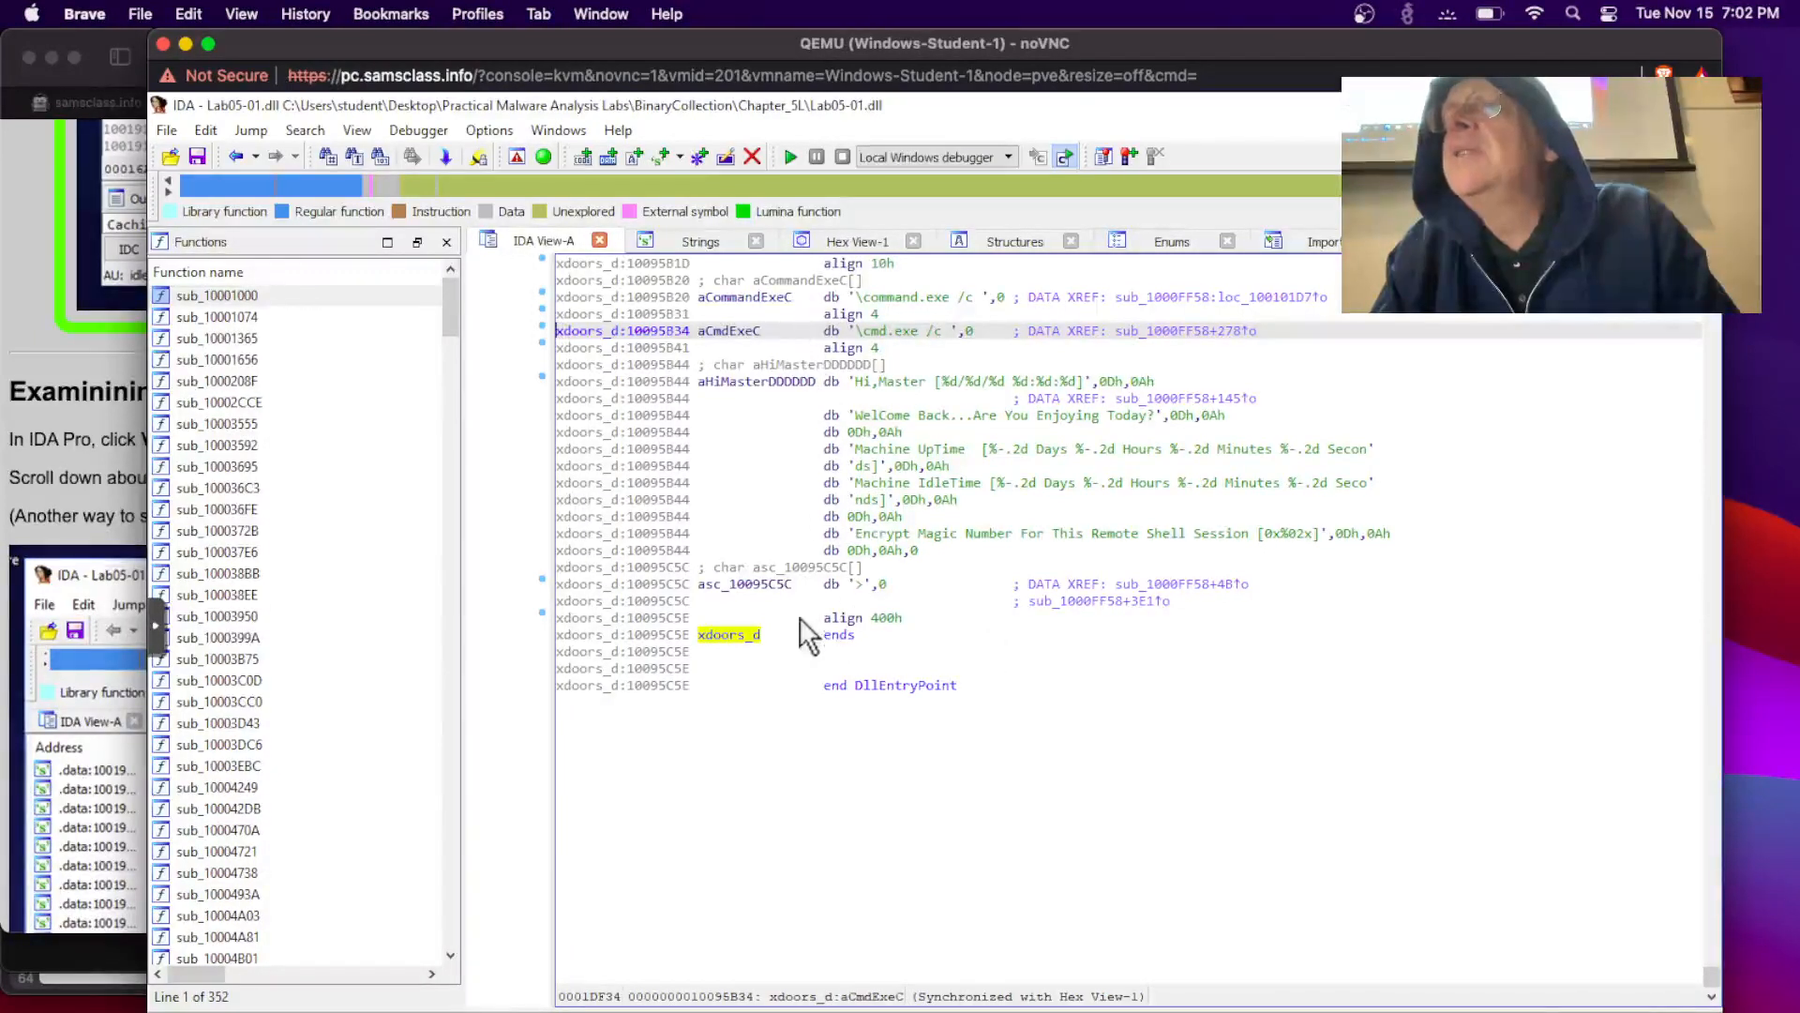
# Step: Go back to the filtered Strings list, check the Safari instructions for opening "\\cmd.exe /c", and open that string in IDA's disassembly again
pyautogui.click(238, 156)
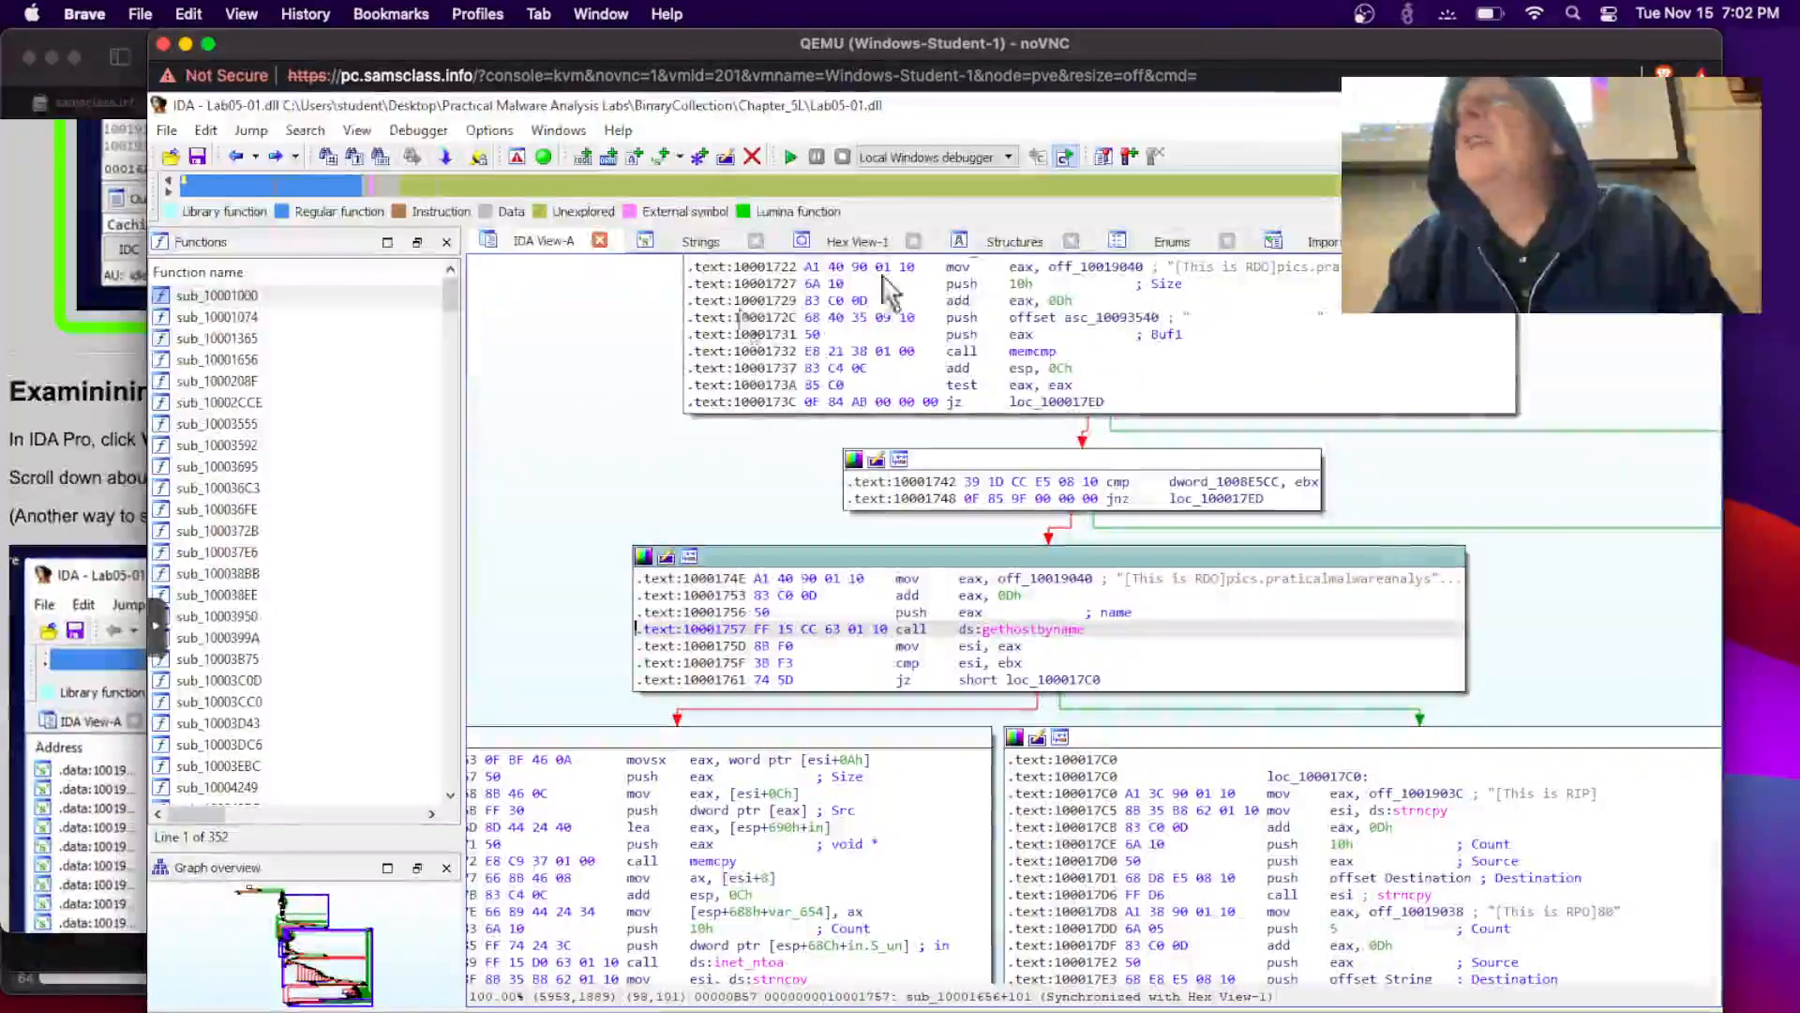
pyautogui.click(703, 241)
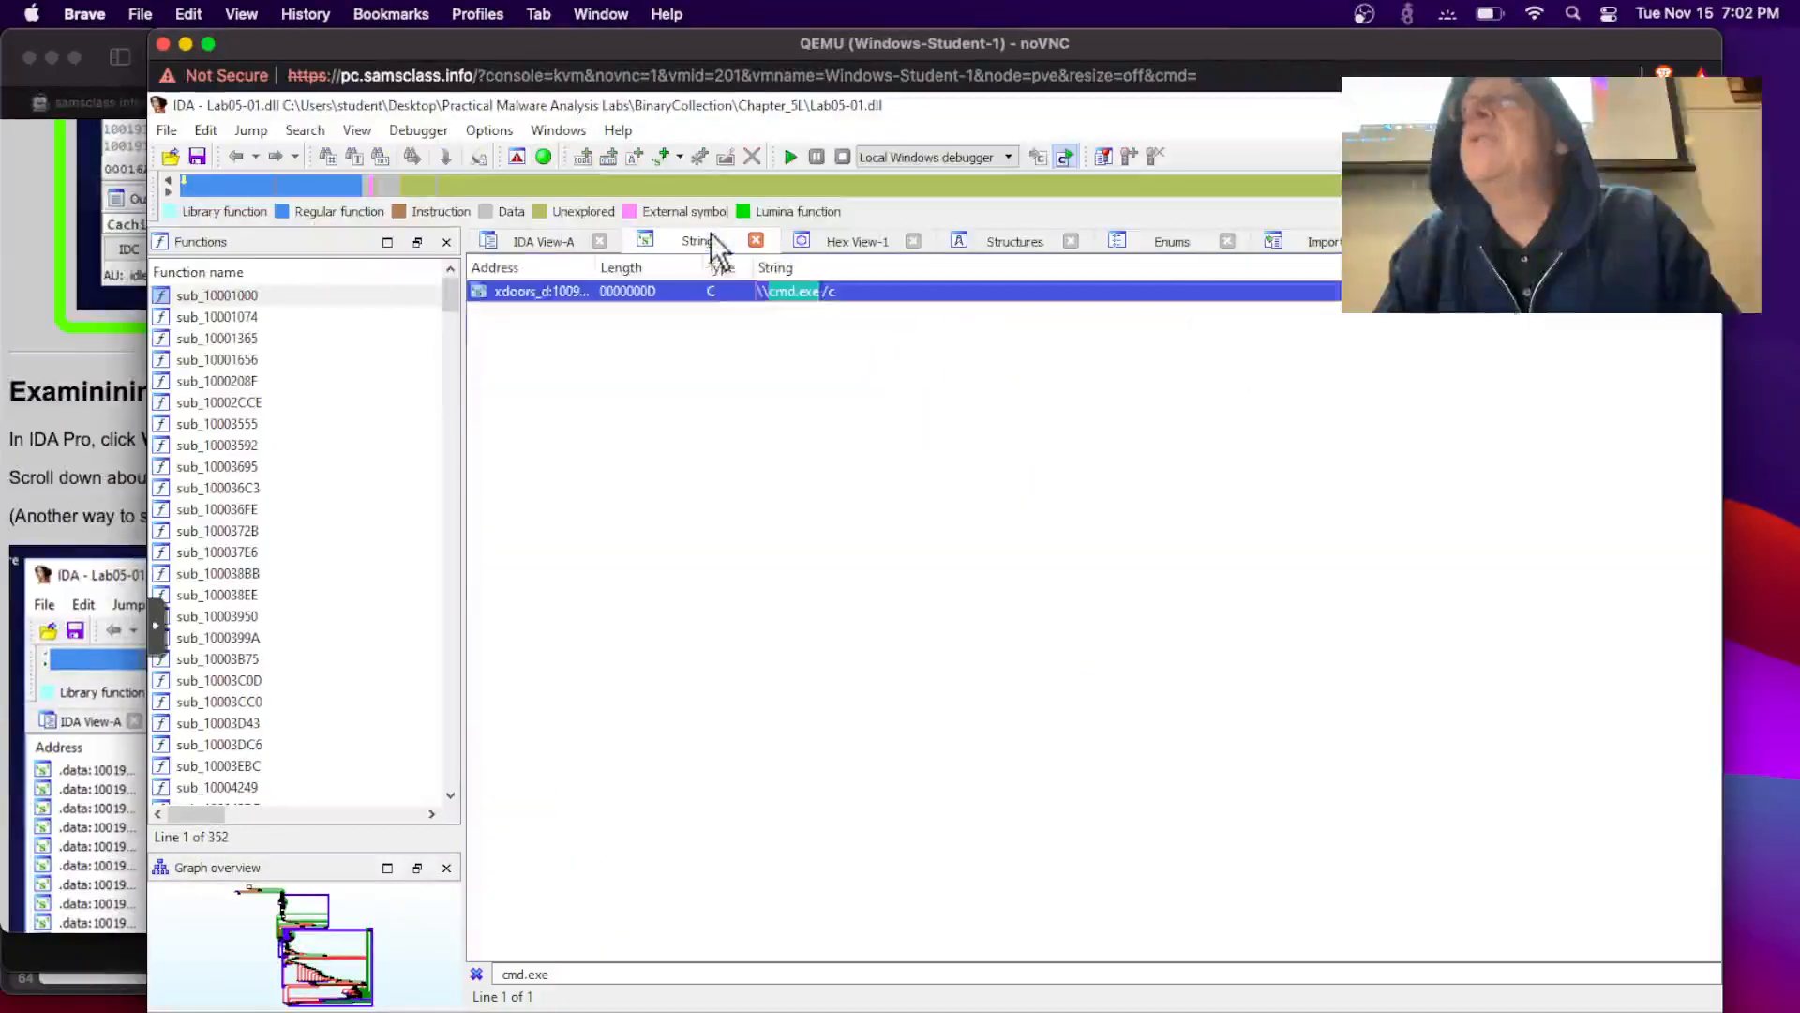
pyautogui.click(109, 372)
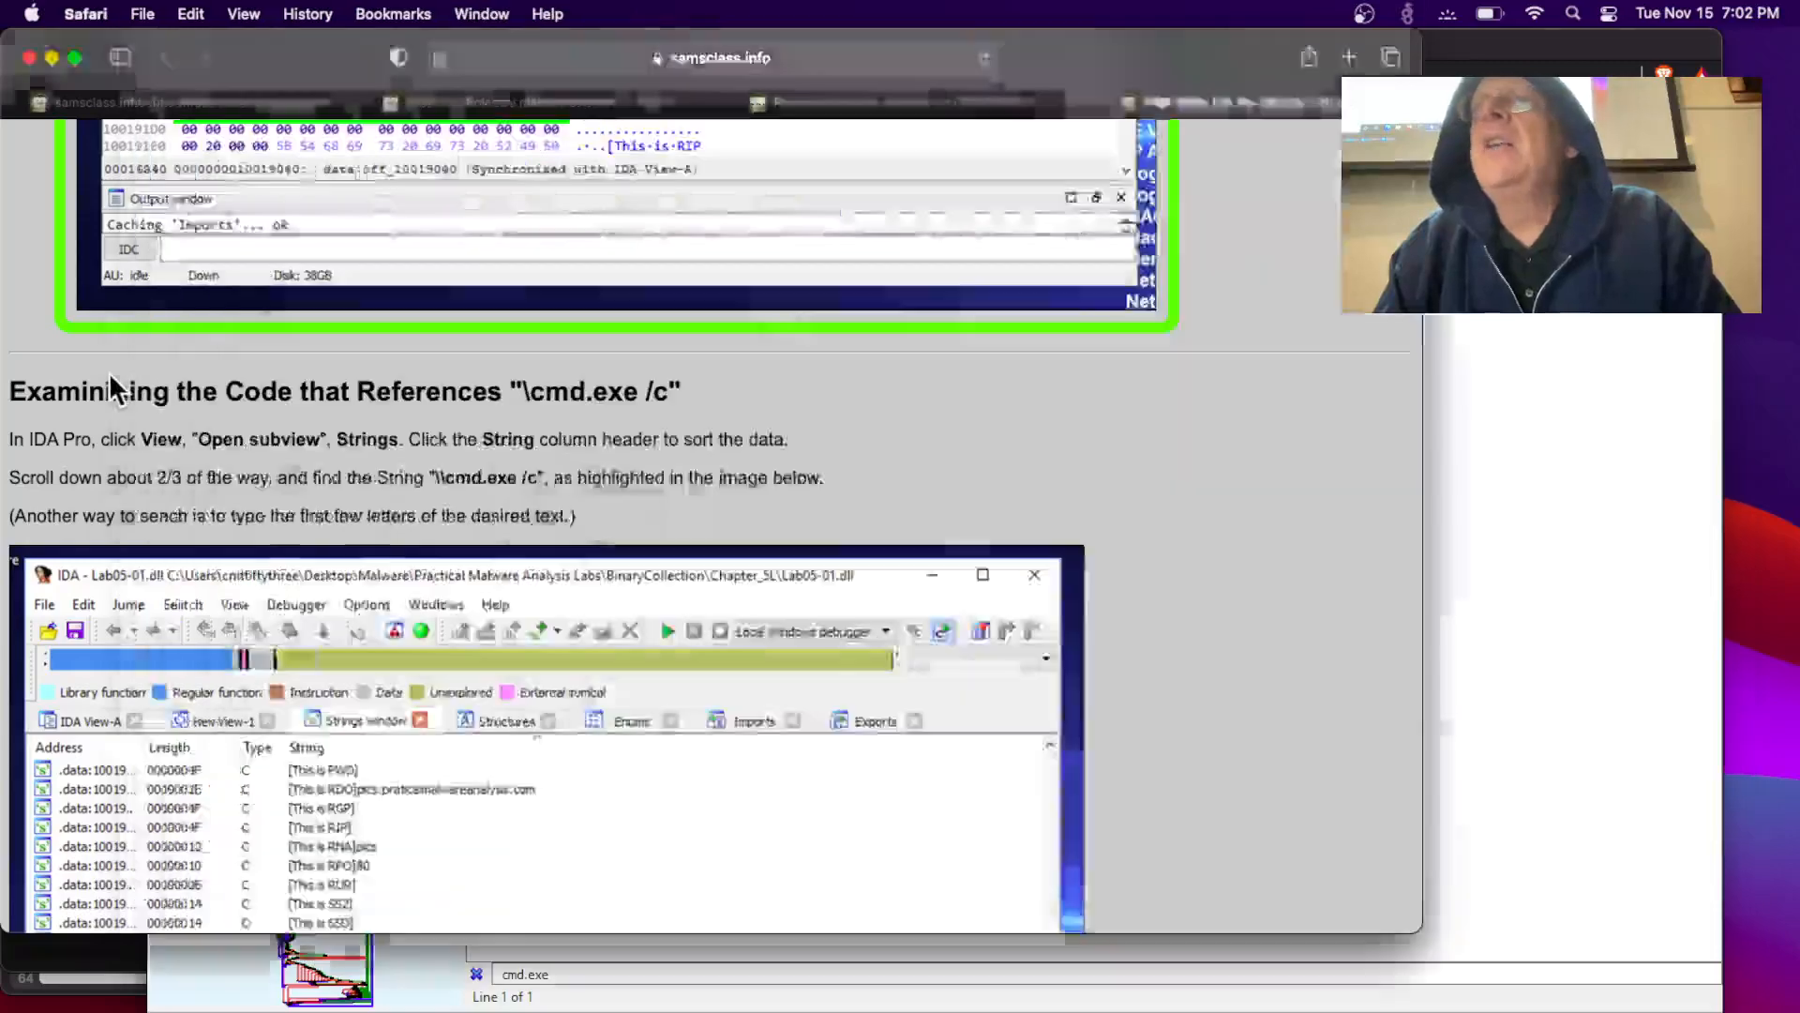
pyautogui.scroll(-15, 108, 372)
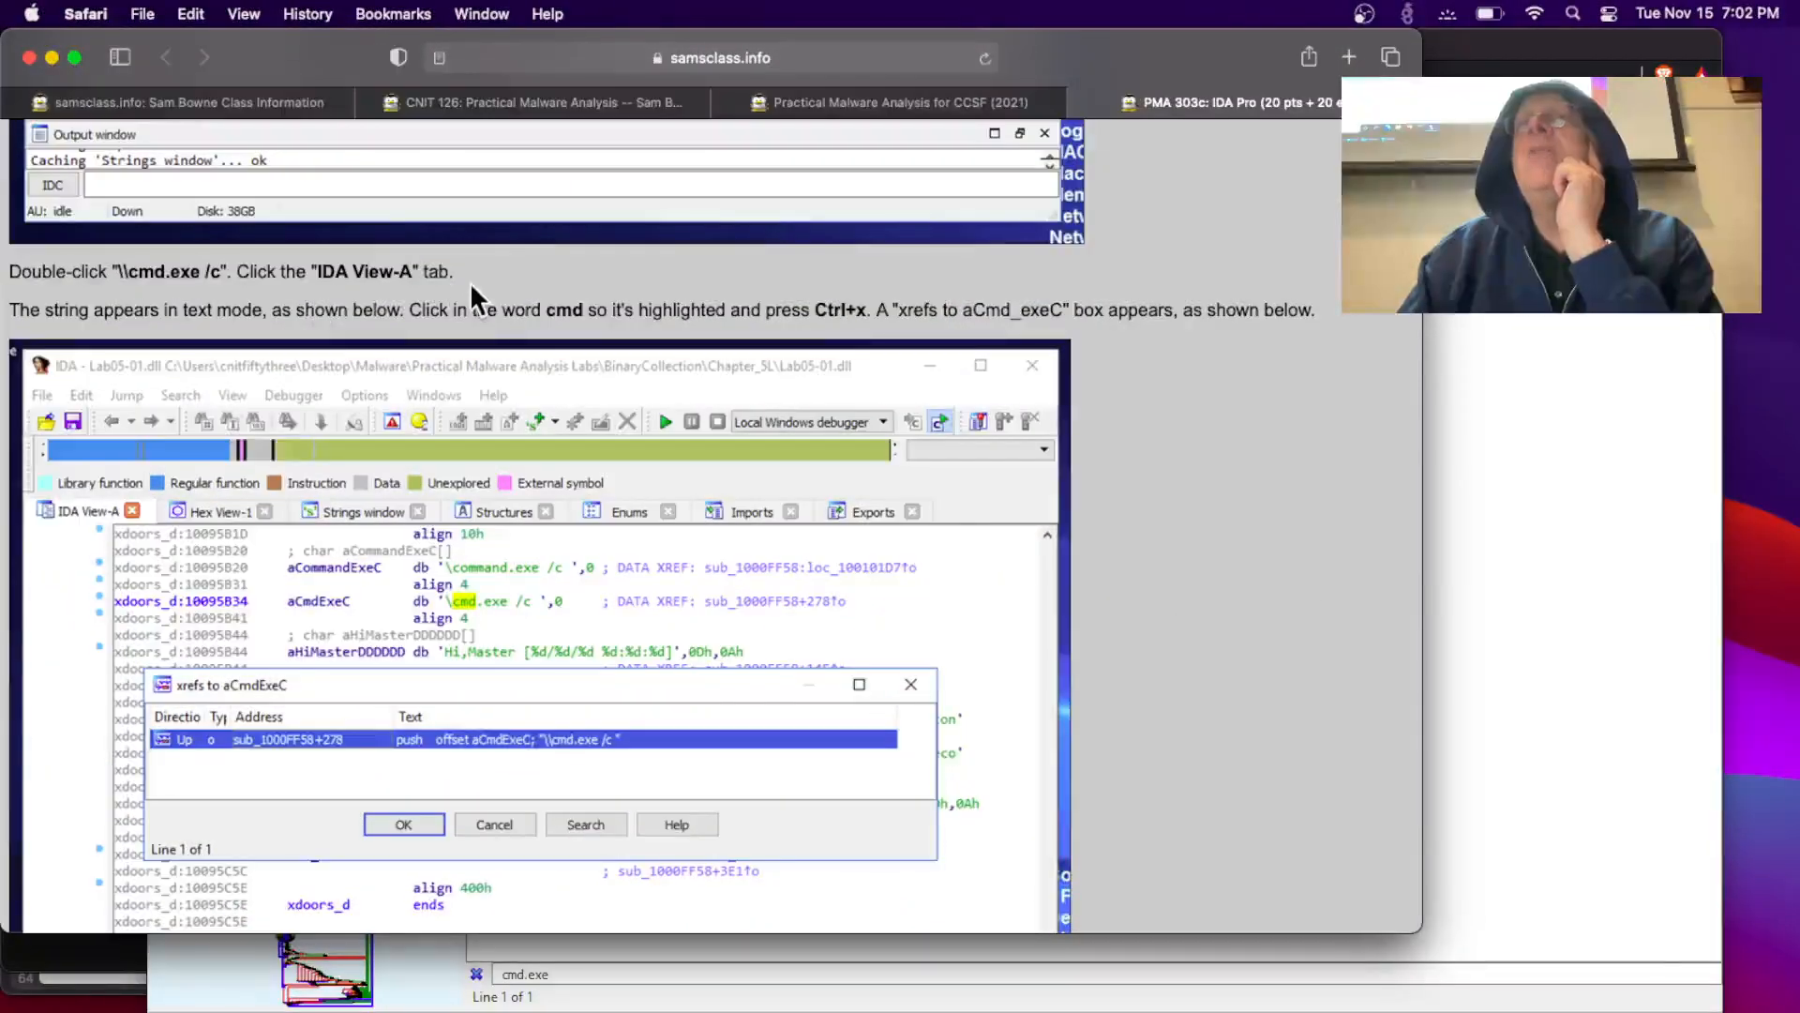
pyautogui.click(1493, 527)
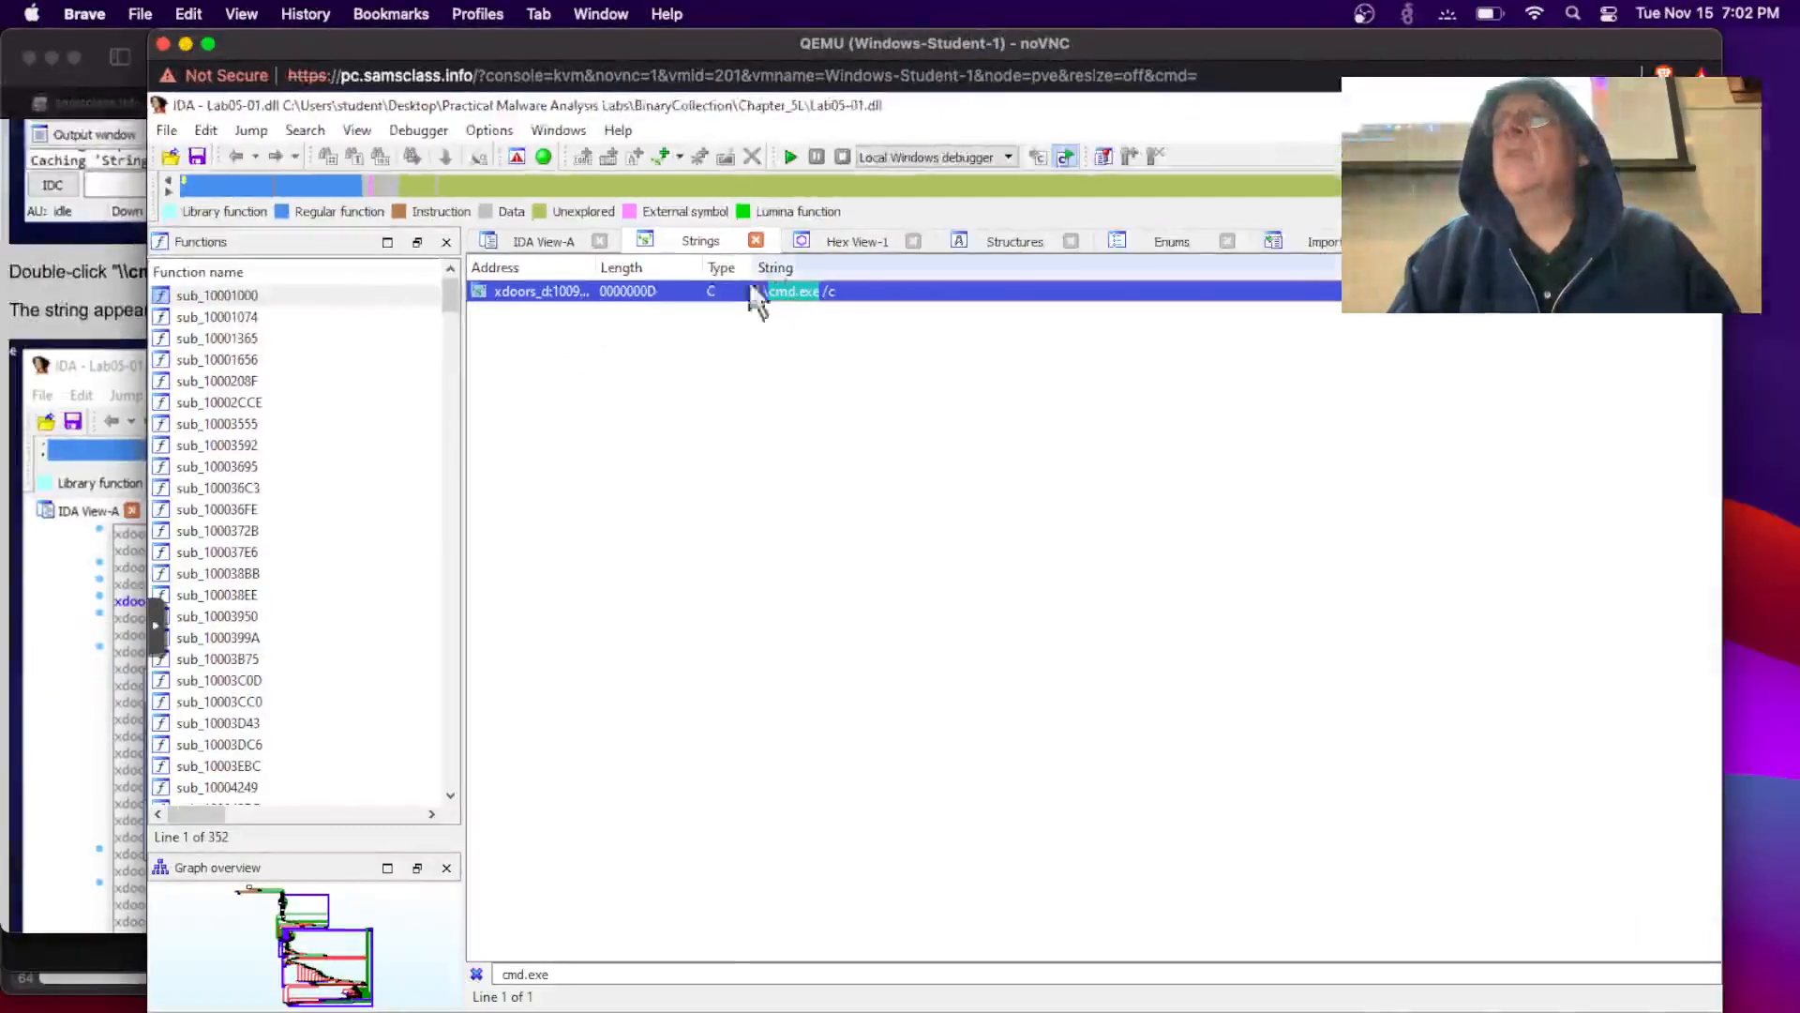
pyautogui.doubleClick(545, 290)
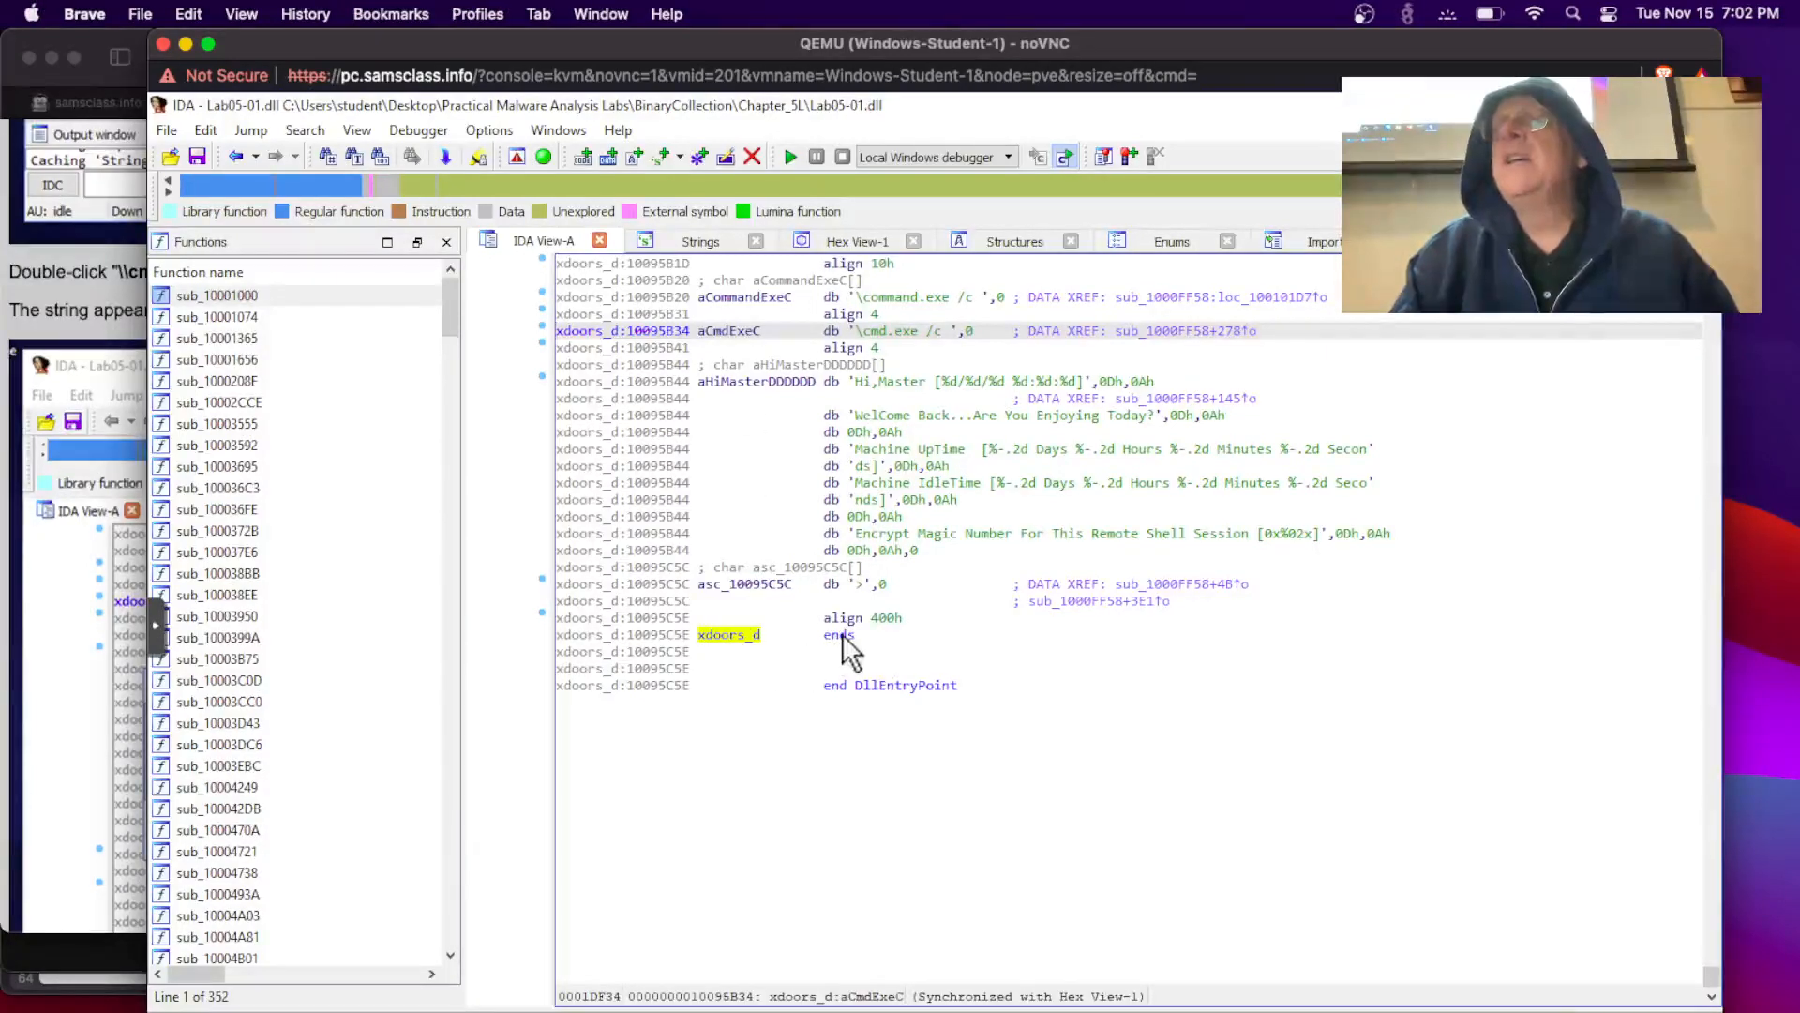
# Step: Read in the Safari instructions how to bring up the cross-references to the aCmdExeC string
pyautogui.click(68, 317)
pyautogui.scroll(-5, 105, 591)
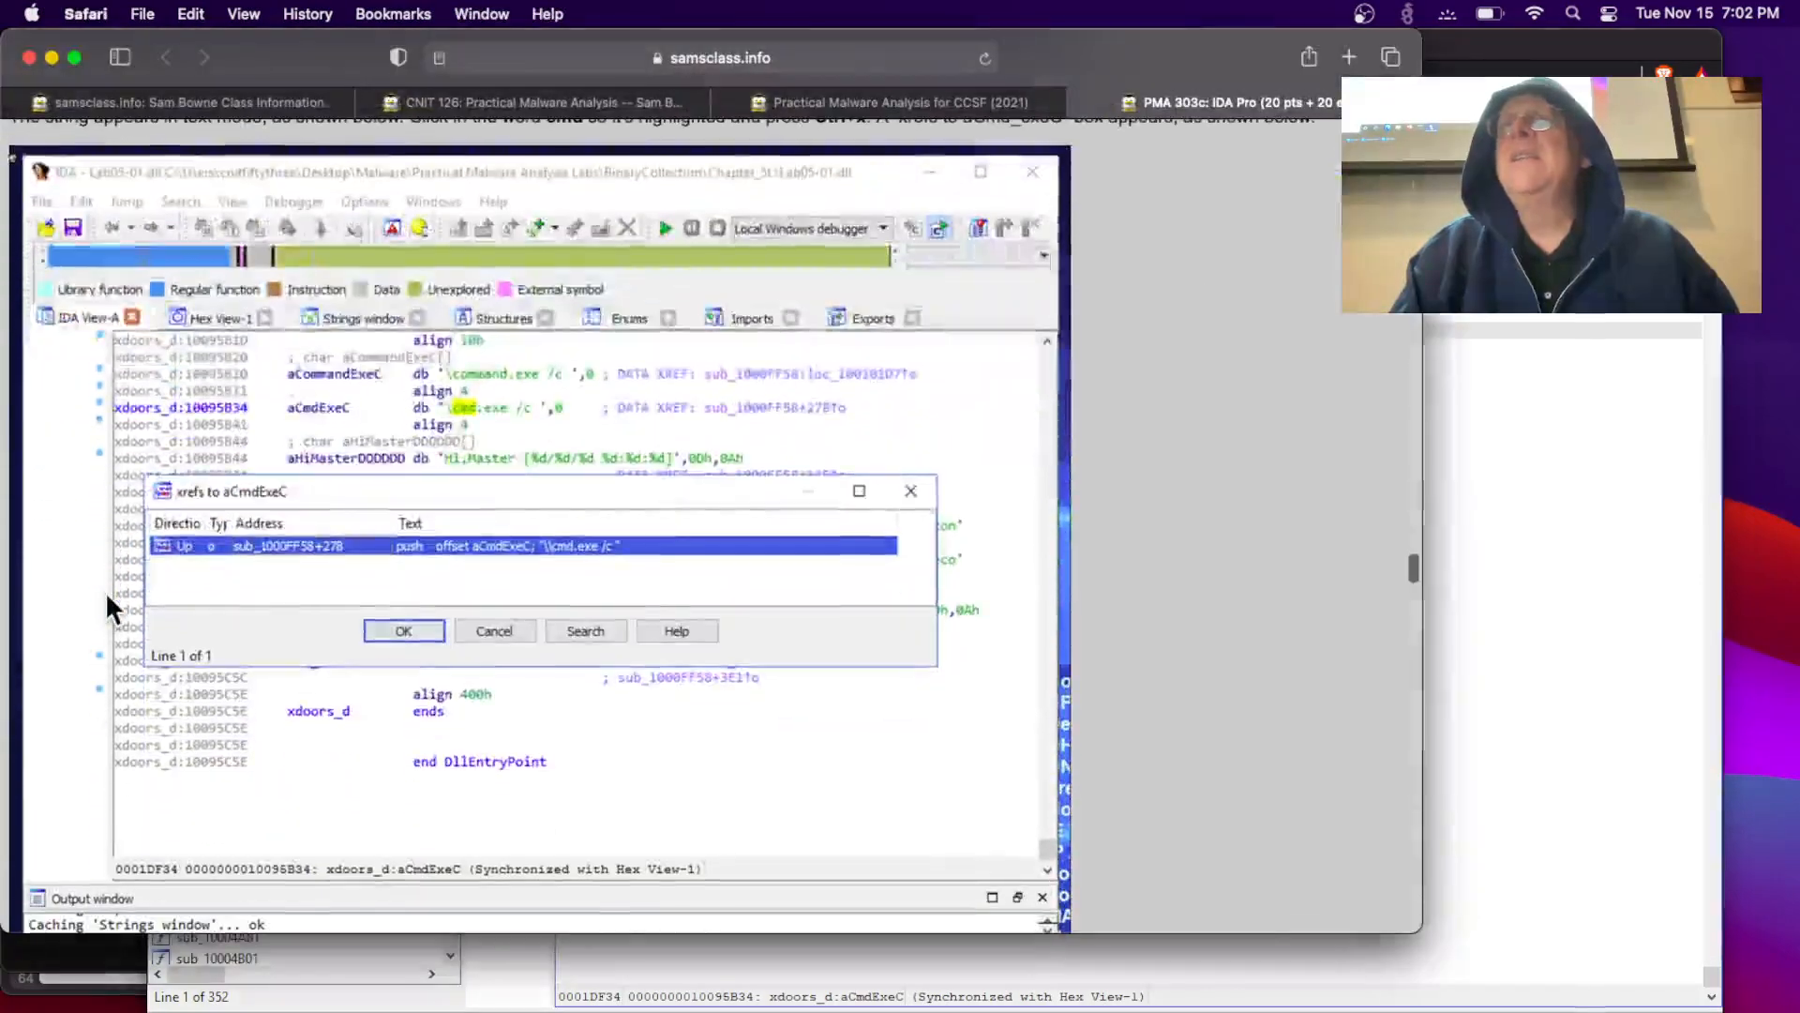
pyautogui.scroll(2, 105, 591)
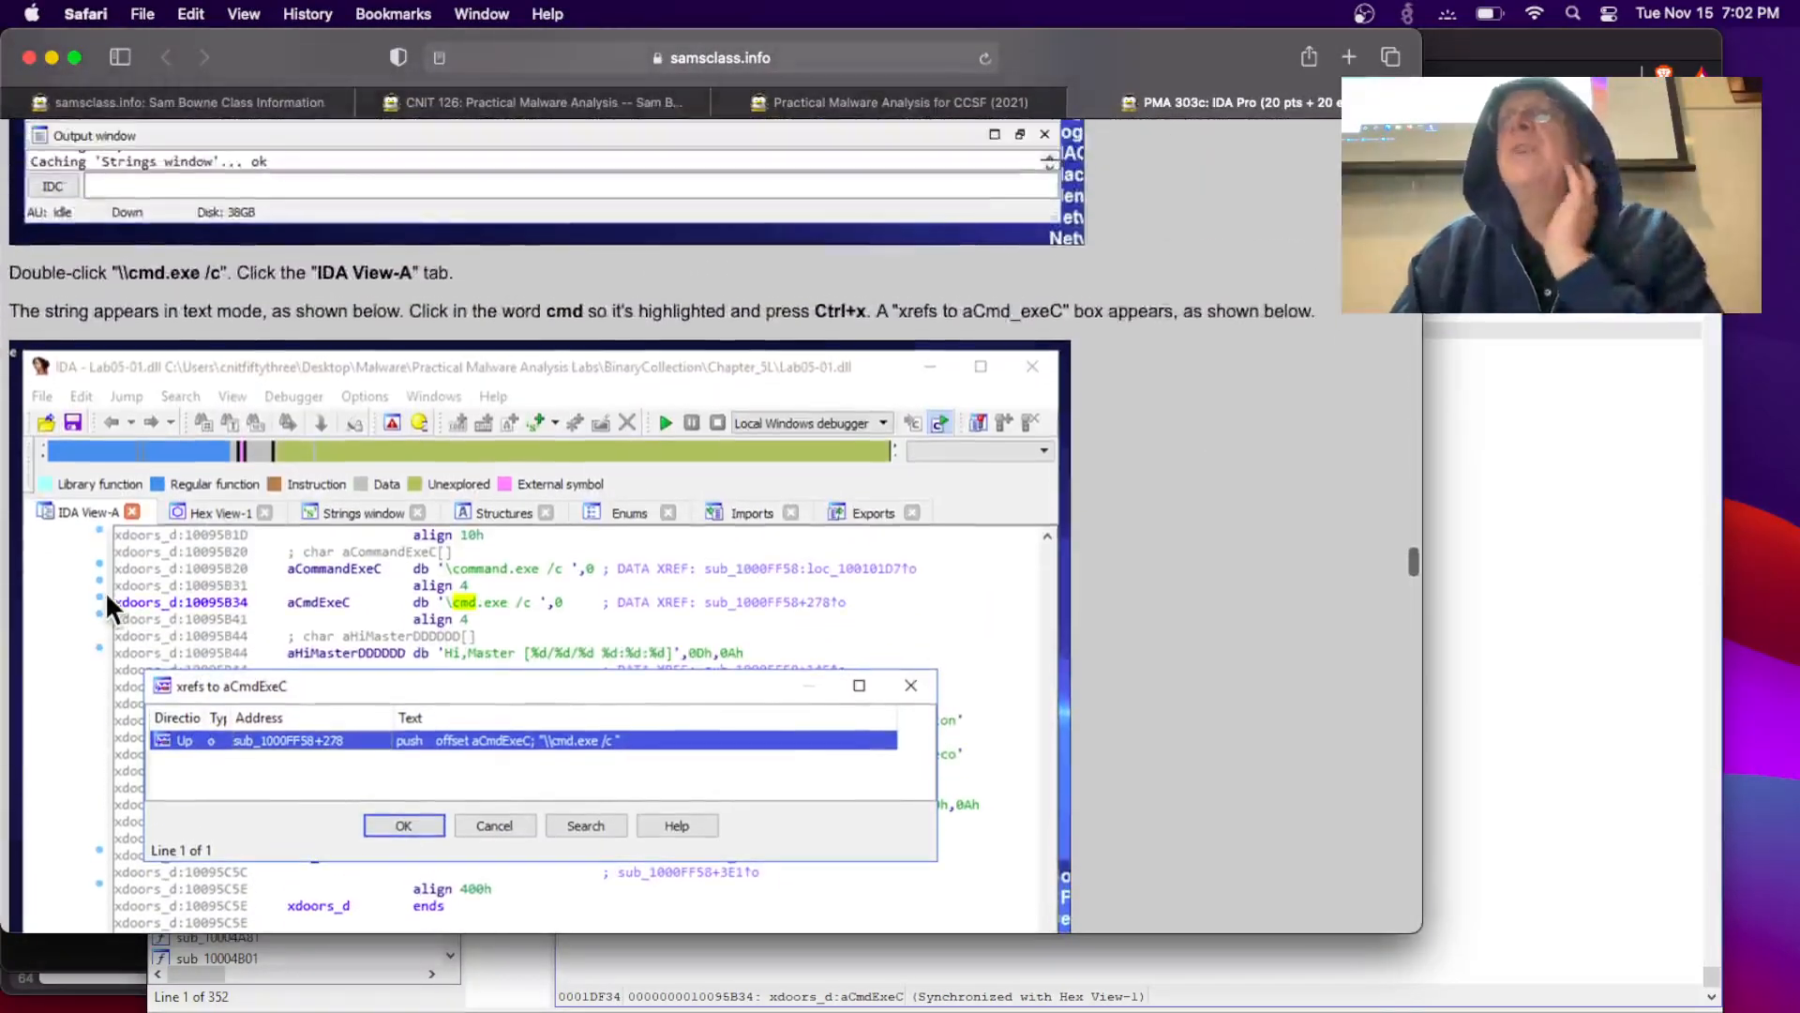
pyautogui.scroll(4, 360, 398)
pyautogui.scroll(1, 360, 398)
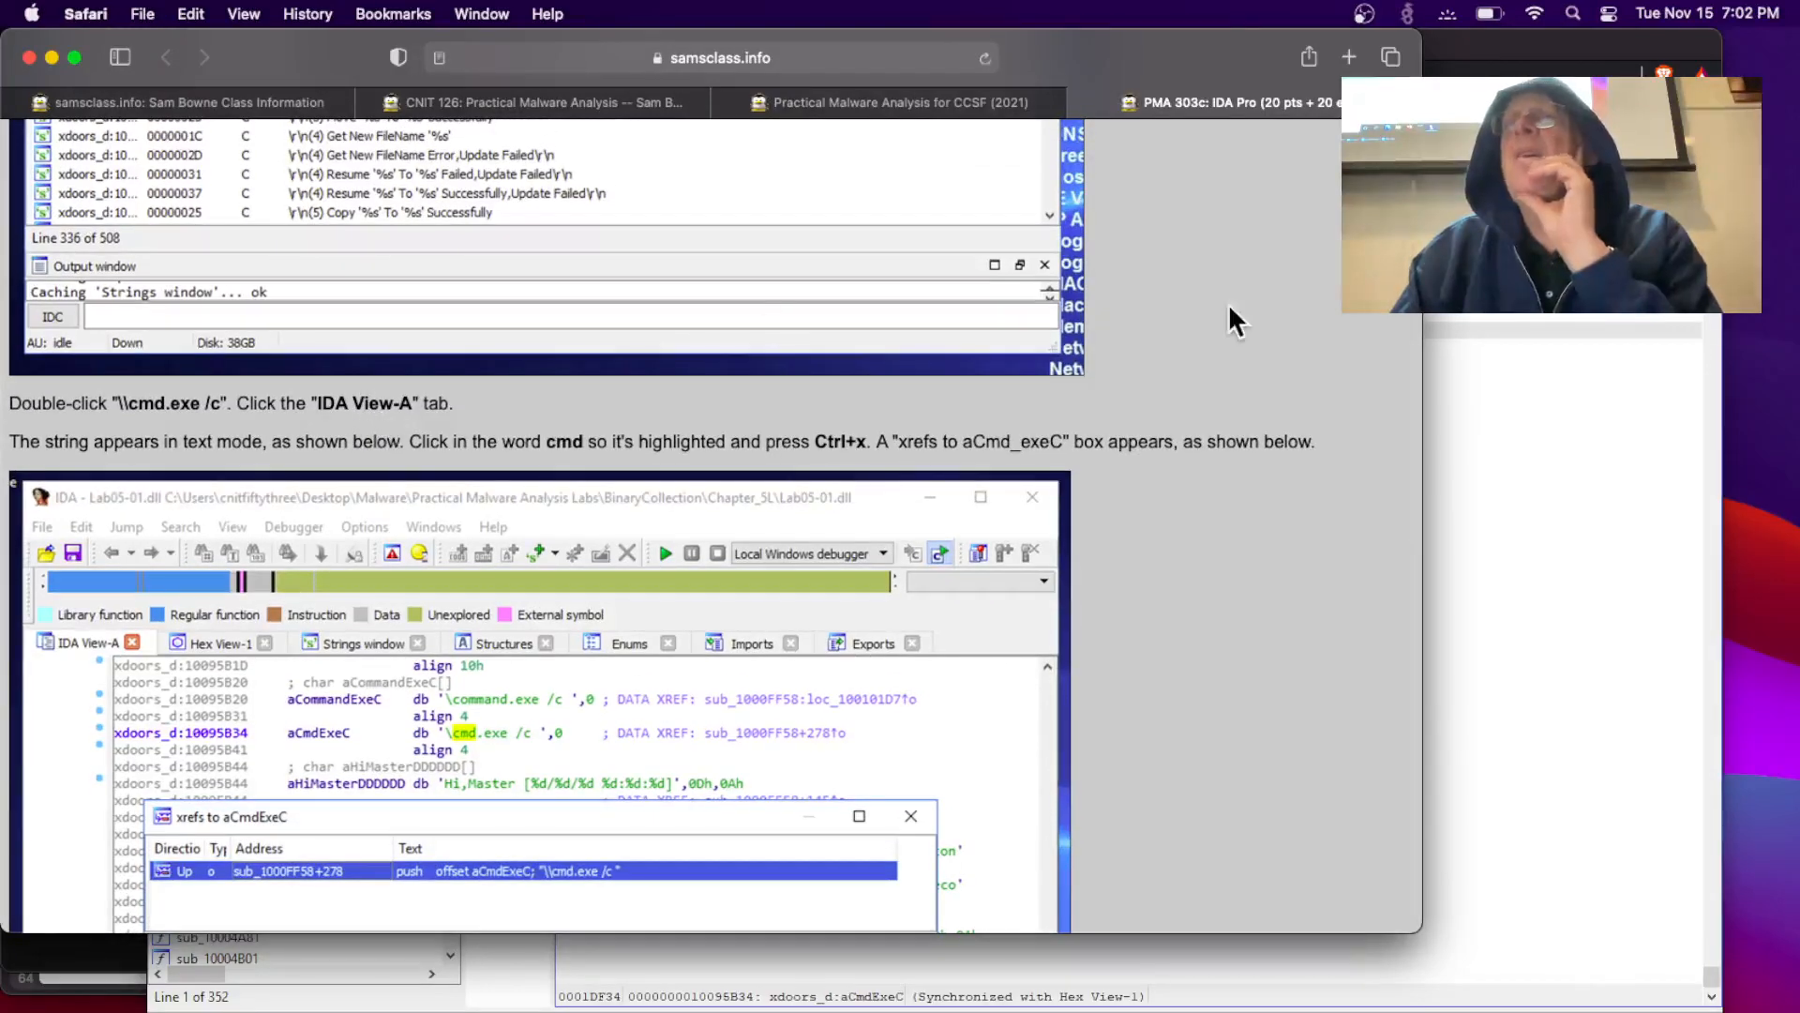
# Step: In IDA, clear the "cmd.exe" filter from the Strings list and open "\\cmd.exe /c" from the full list
pyautogui.click(1549, 430)
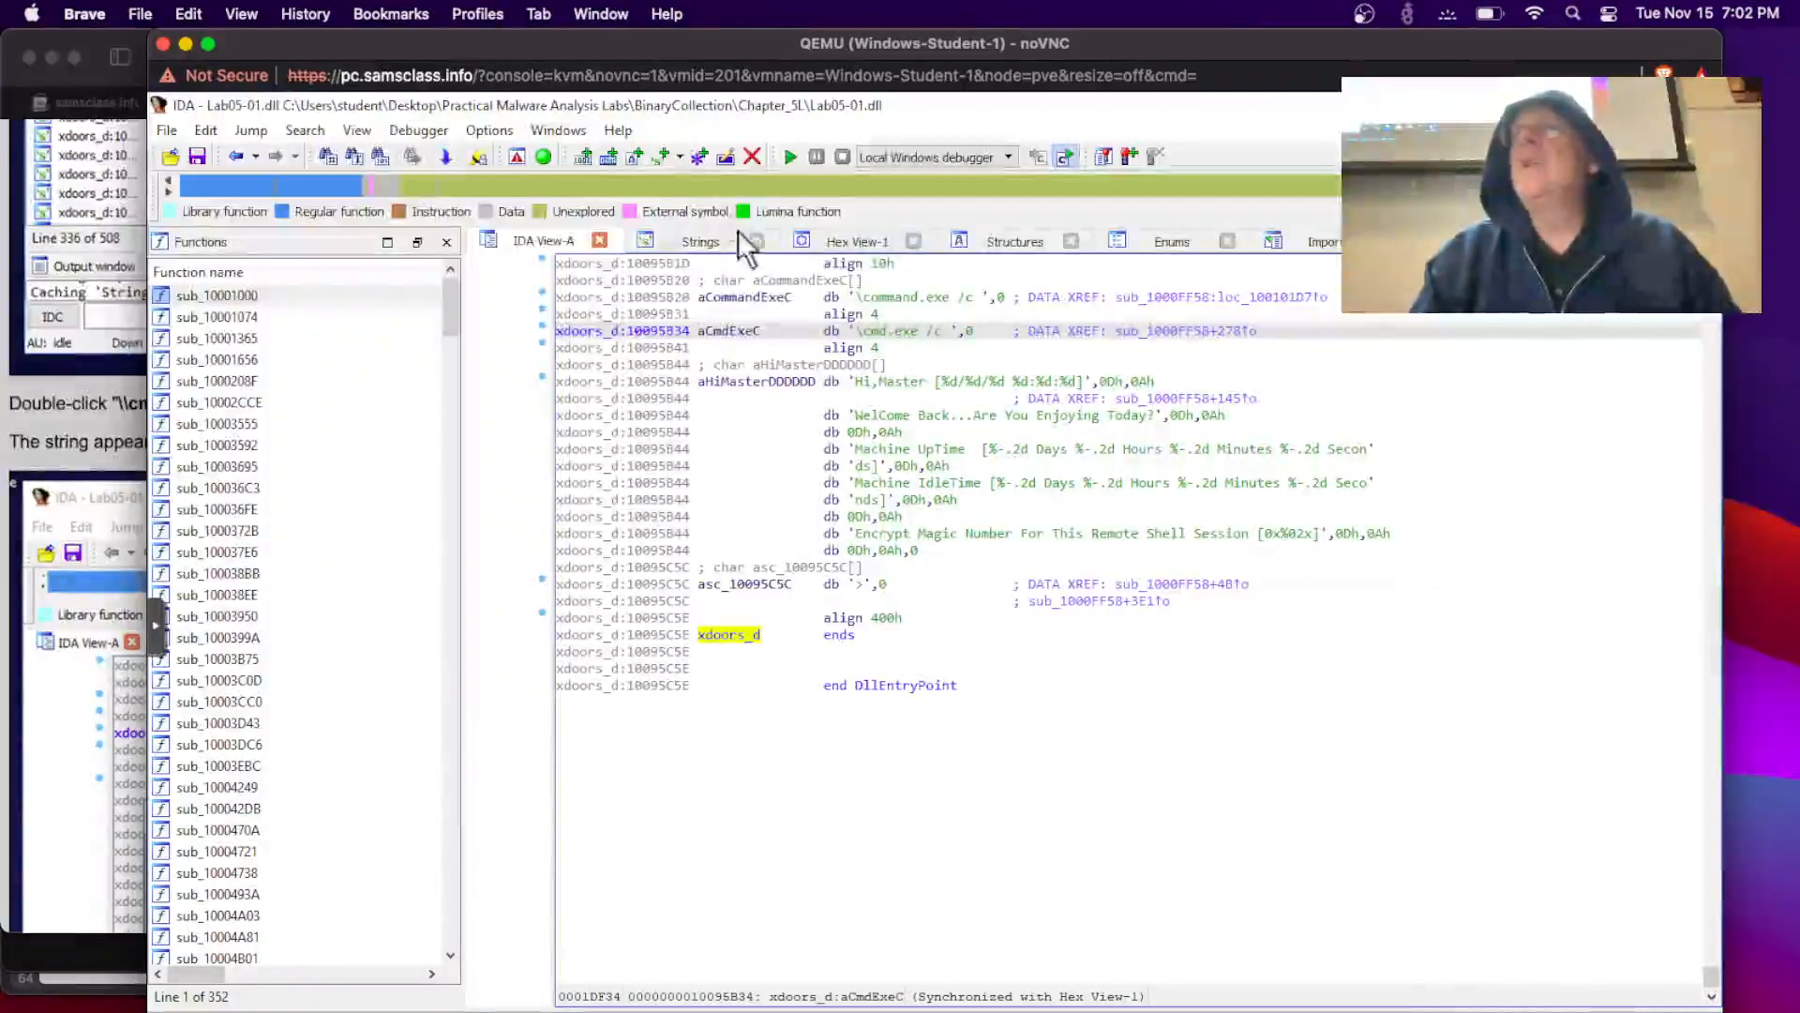
pyautogui.click(695, 240)
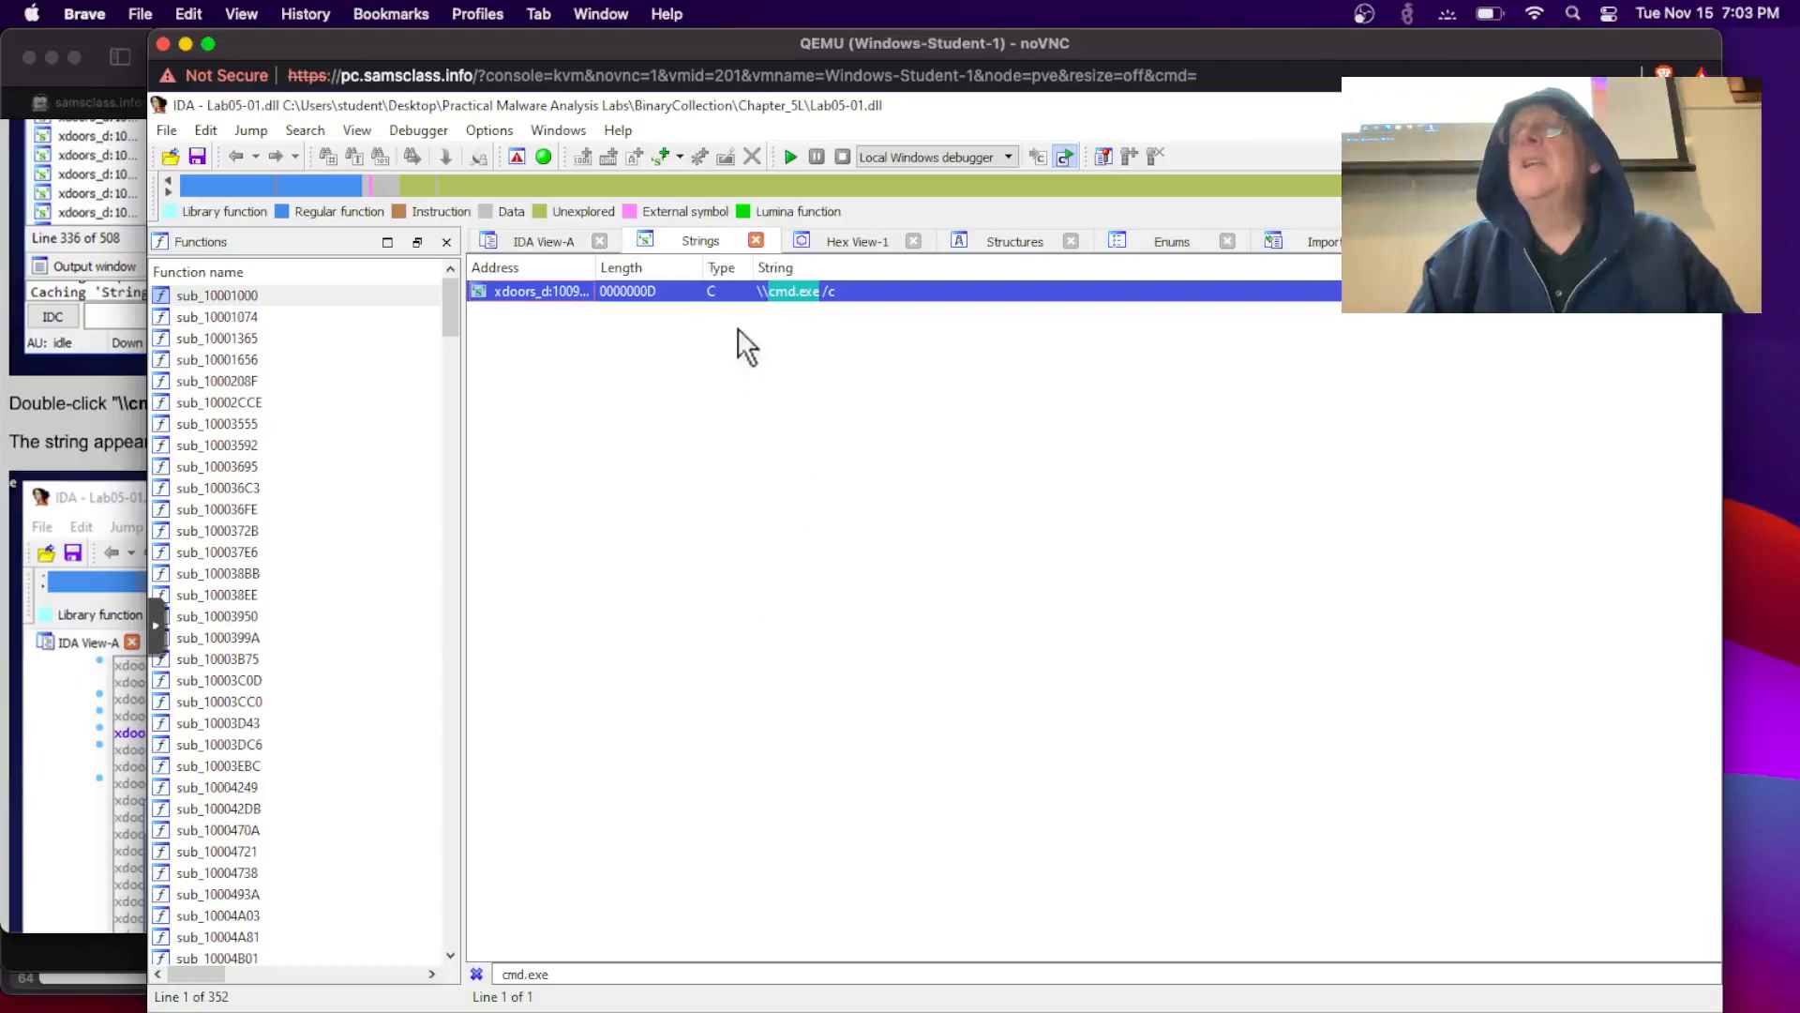
pyautogui.click(574, 975)
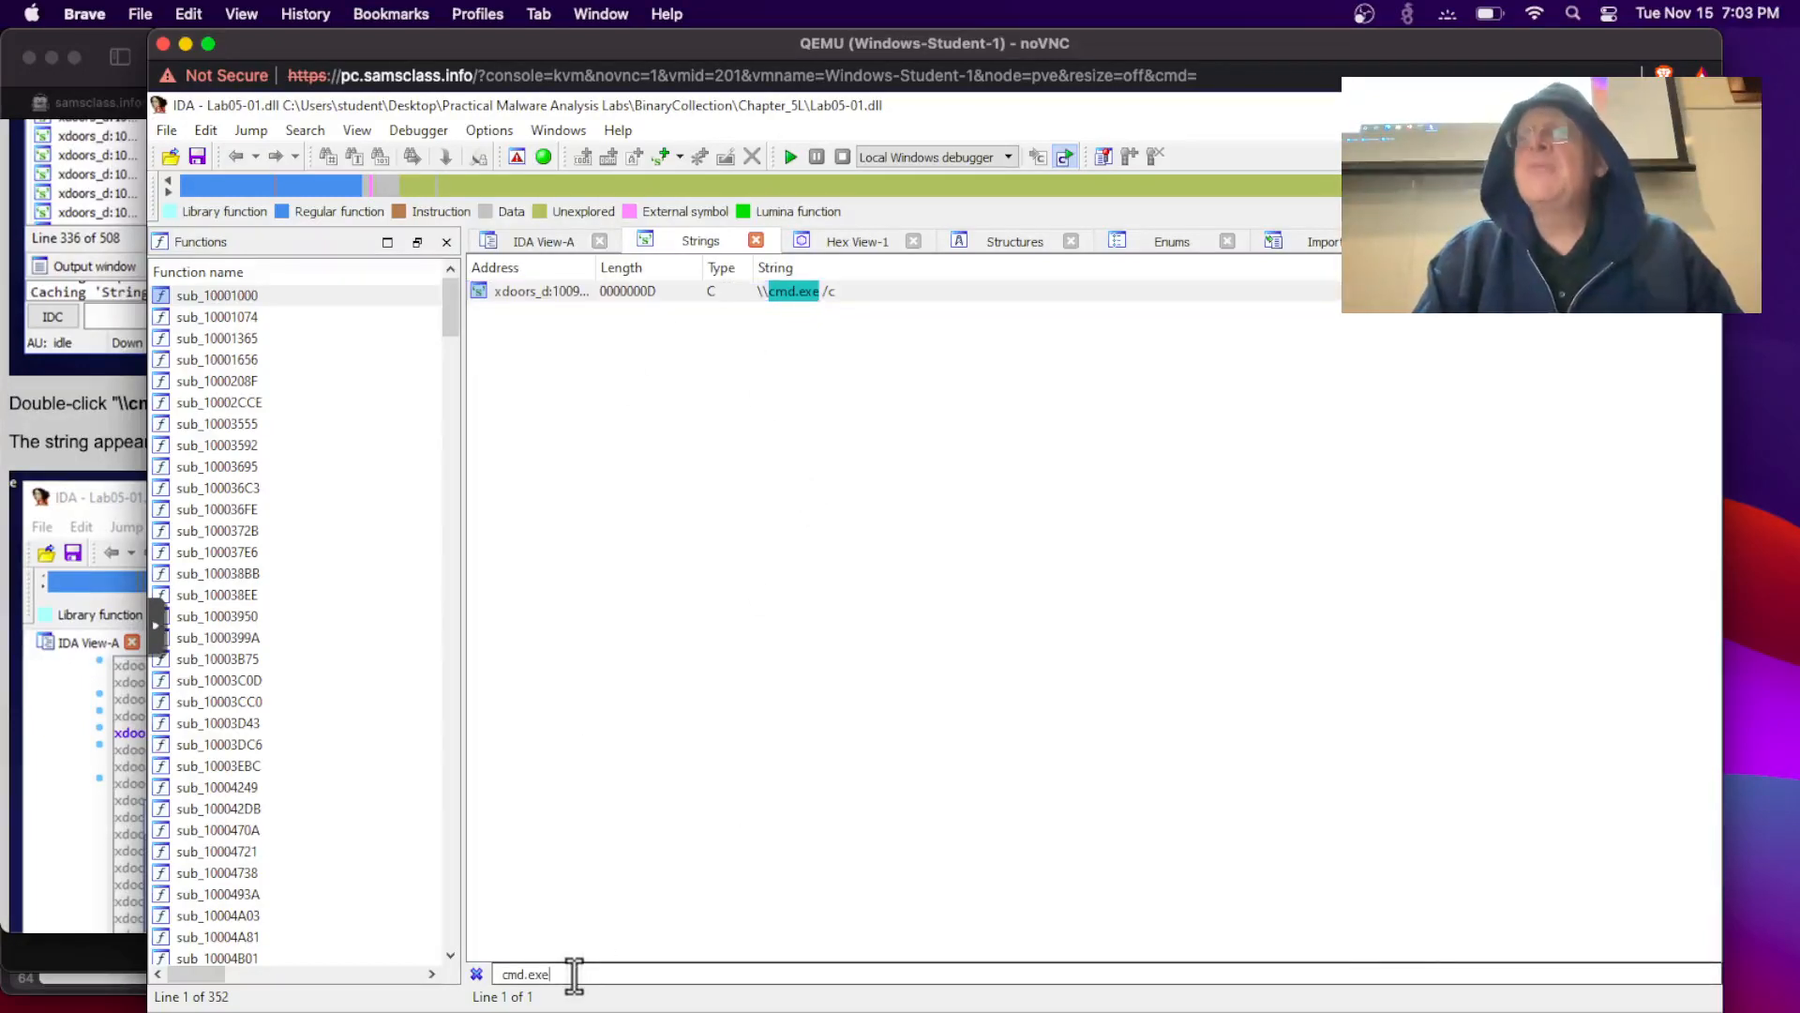
pyautogui.press('BackSpace')
pyautogui.press('BackSpace')
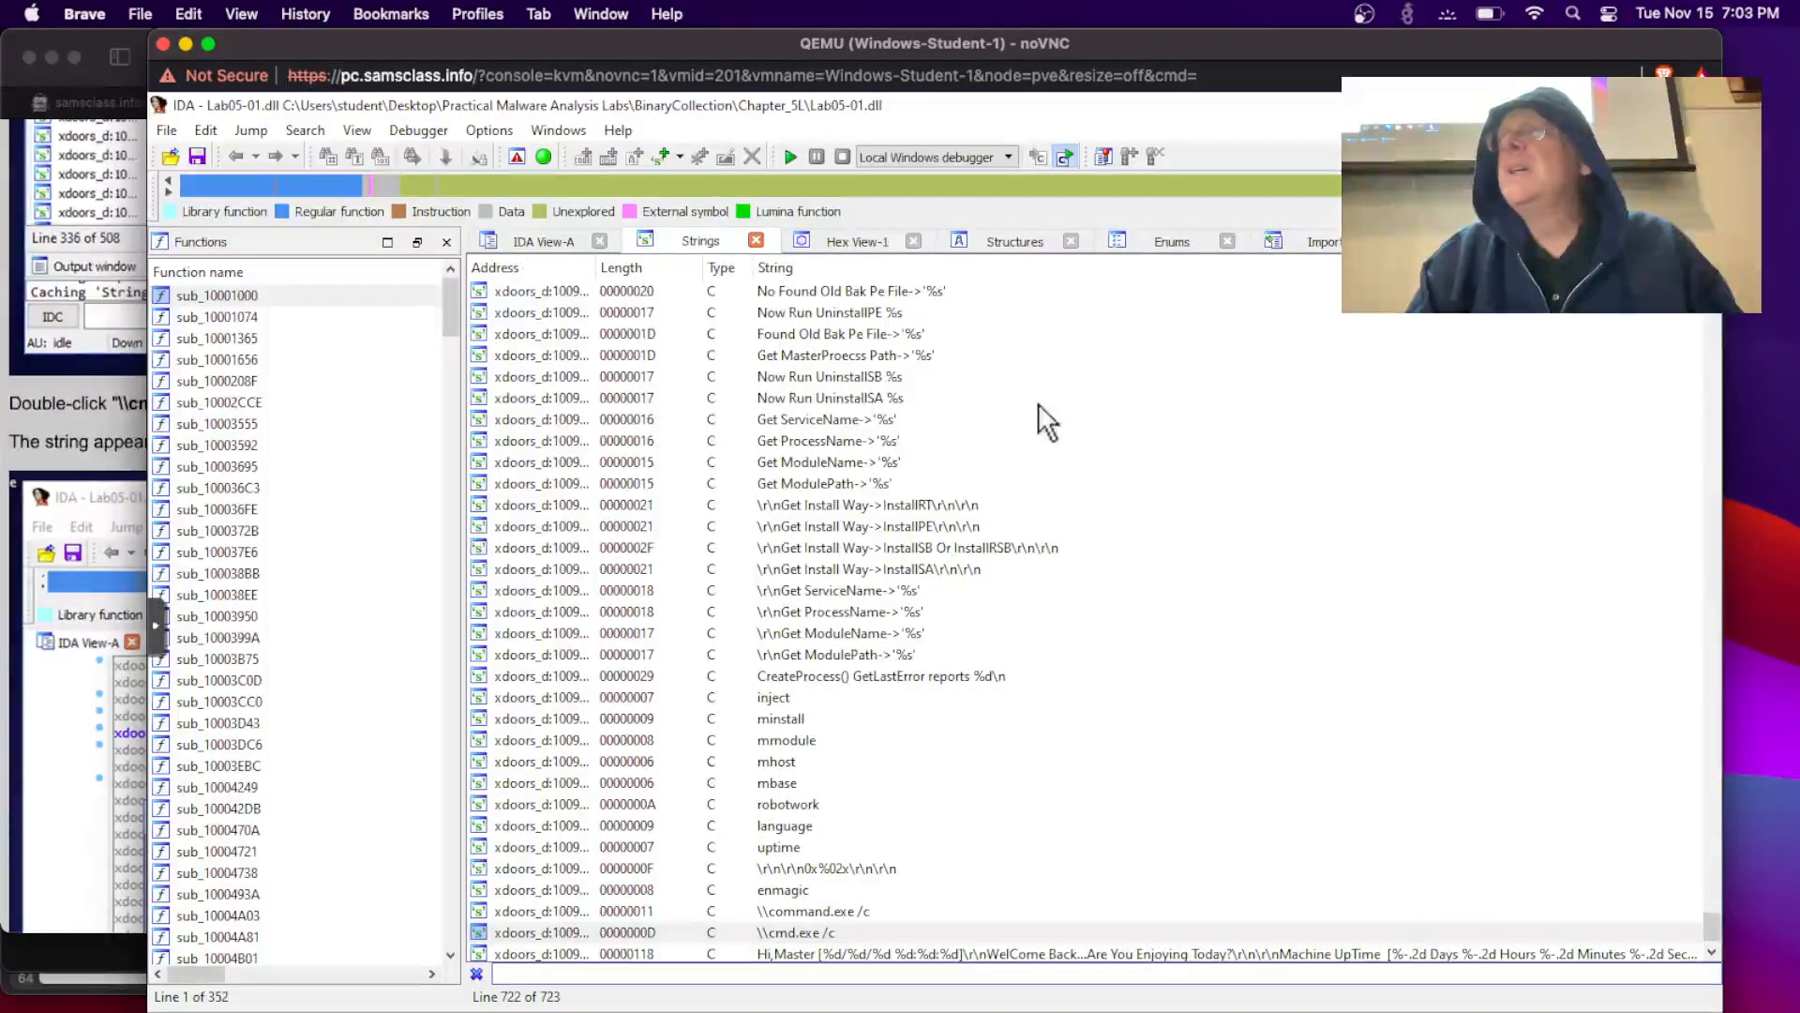
pyautogui.scroll(-1, 1281, 490)
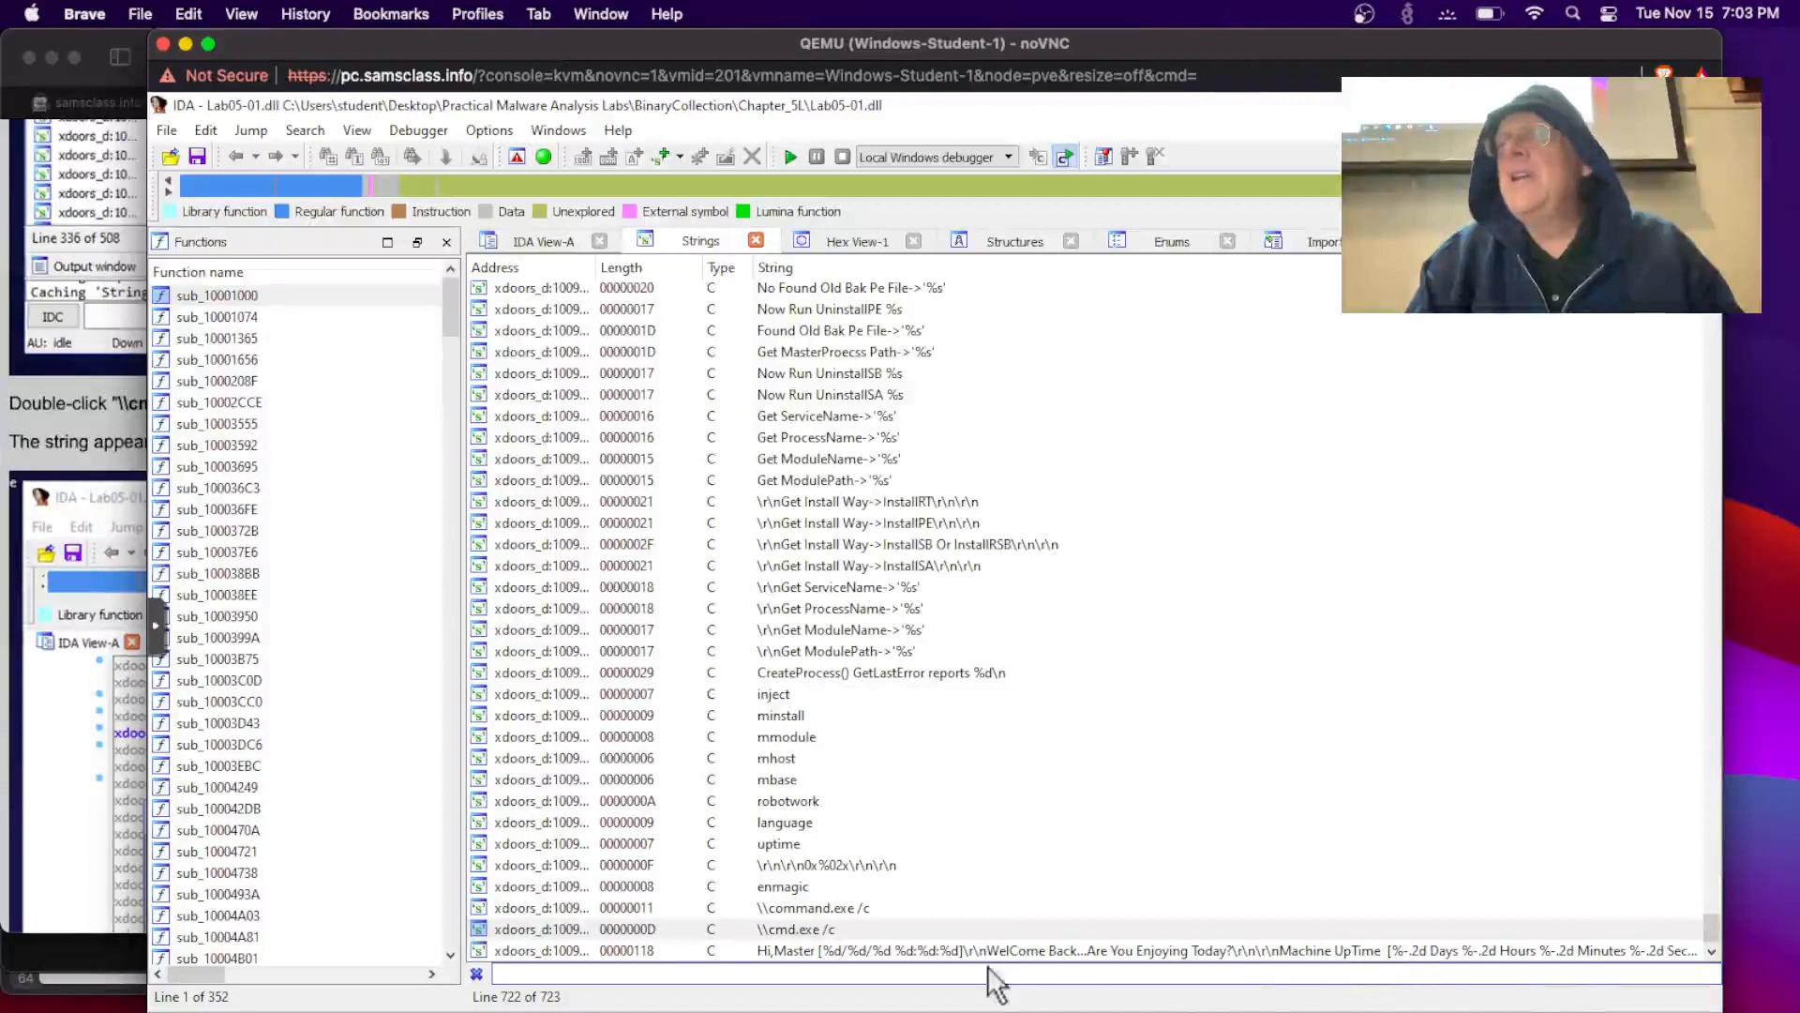
pyautogui.click(782, 928)
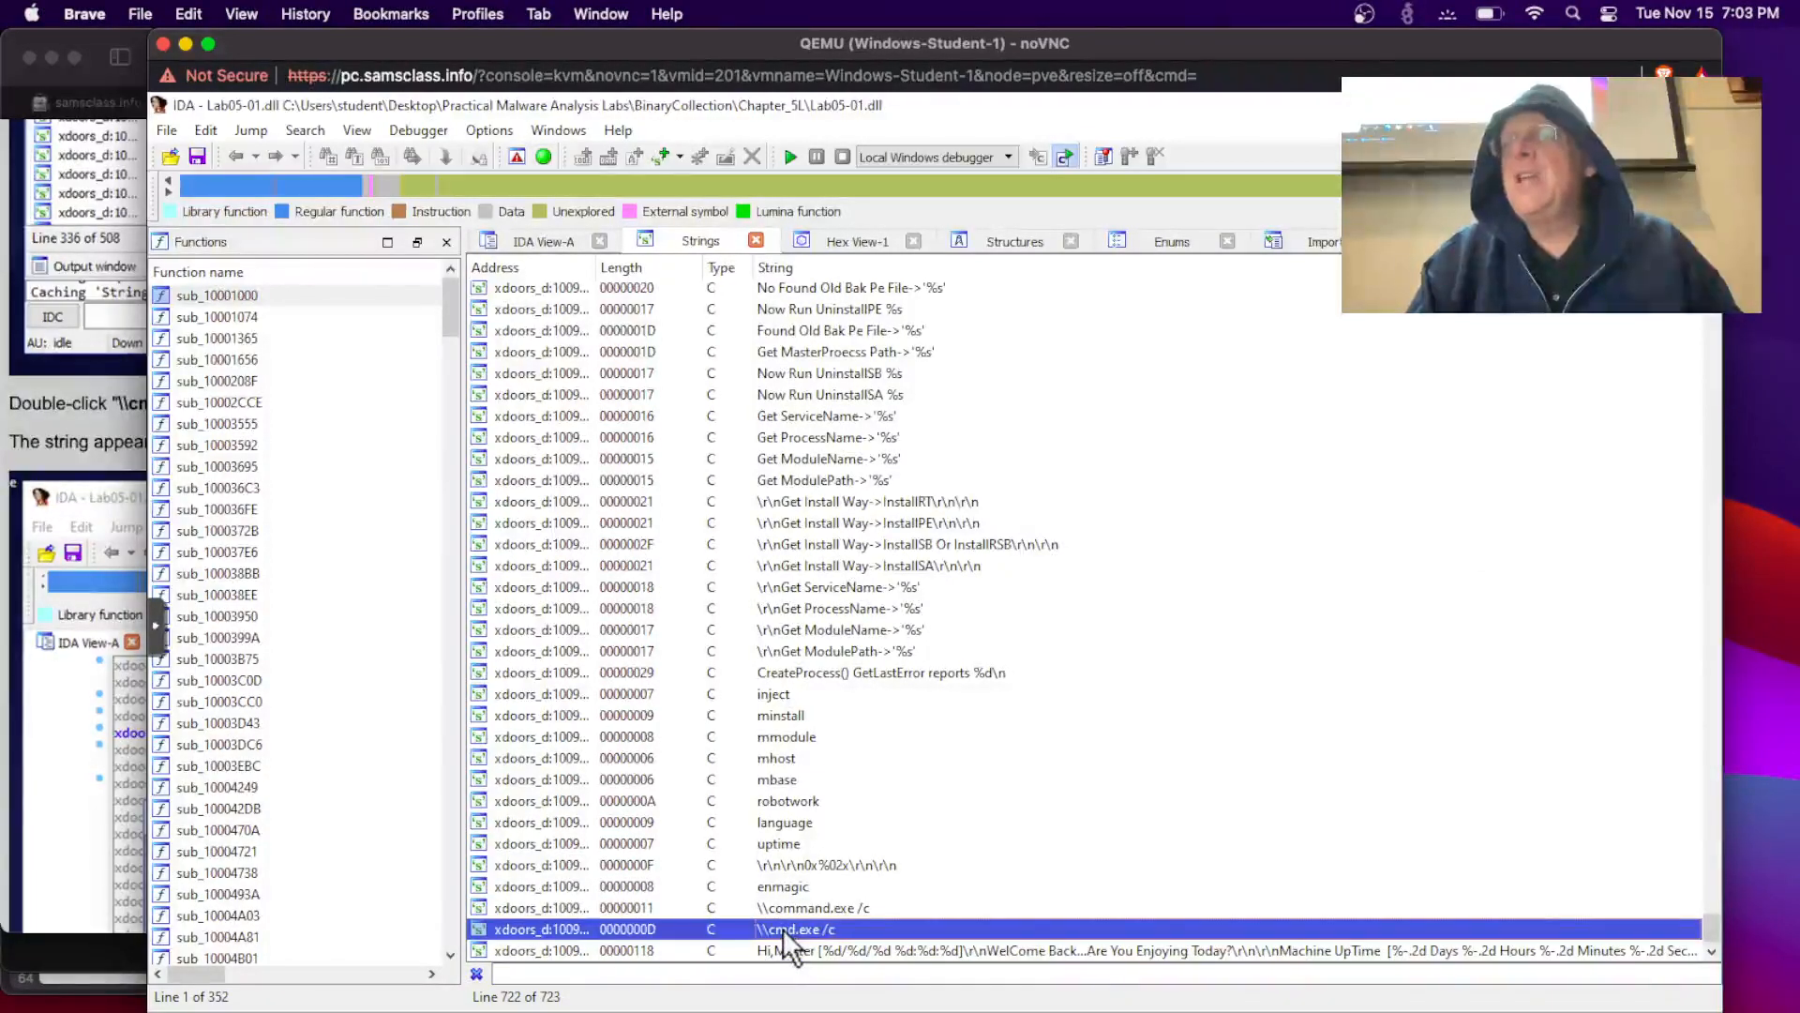
pyautogui.doubleClick(782, 929)
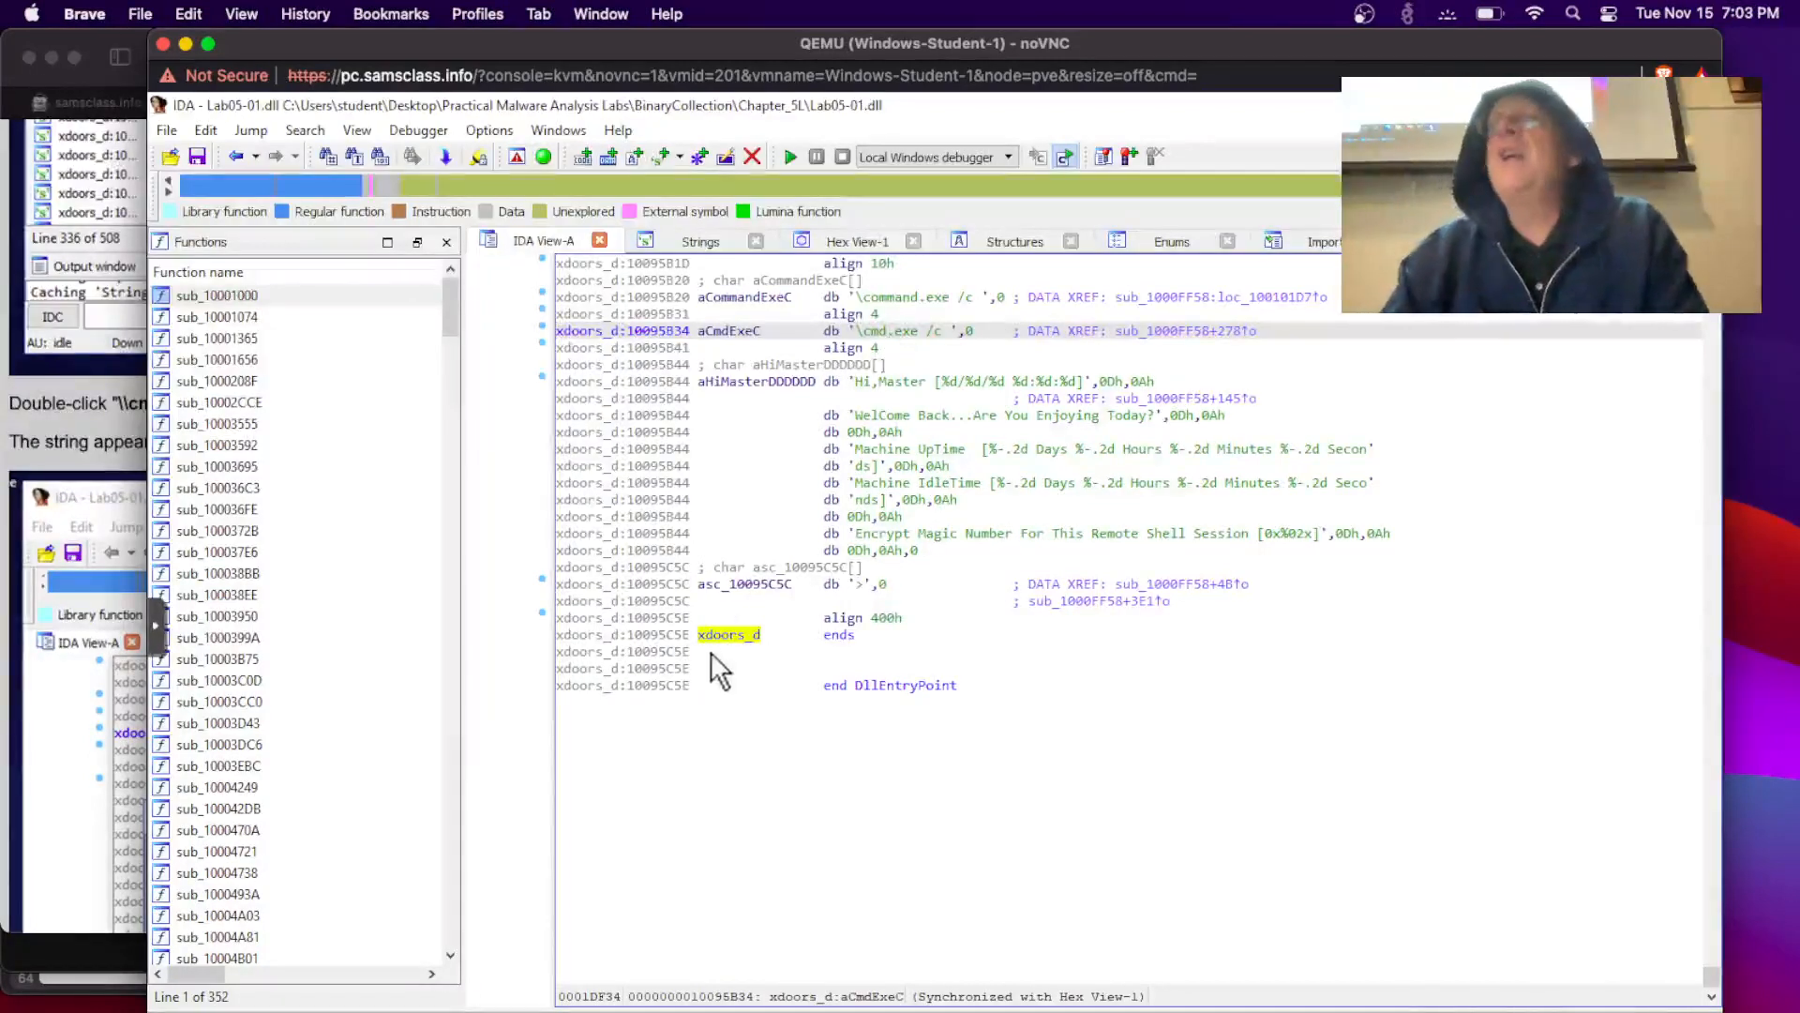
# Step: Follow the "\cmd.exe /c" string's cross-reference to sub_1000FF58+278 and compare the cmd.exe and command.exe branches in the graph
pyautogui.click(893, 330)
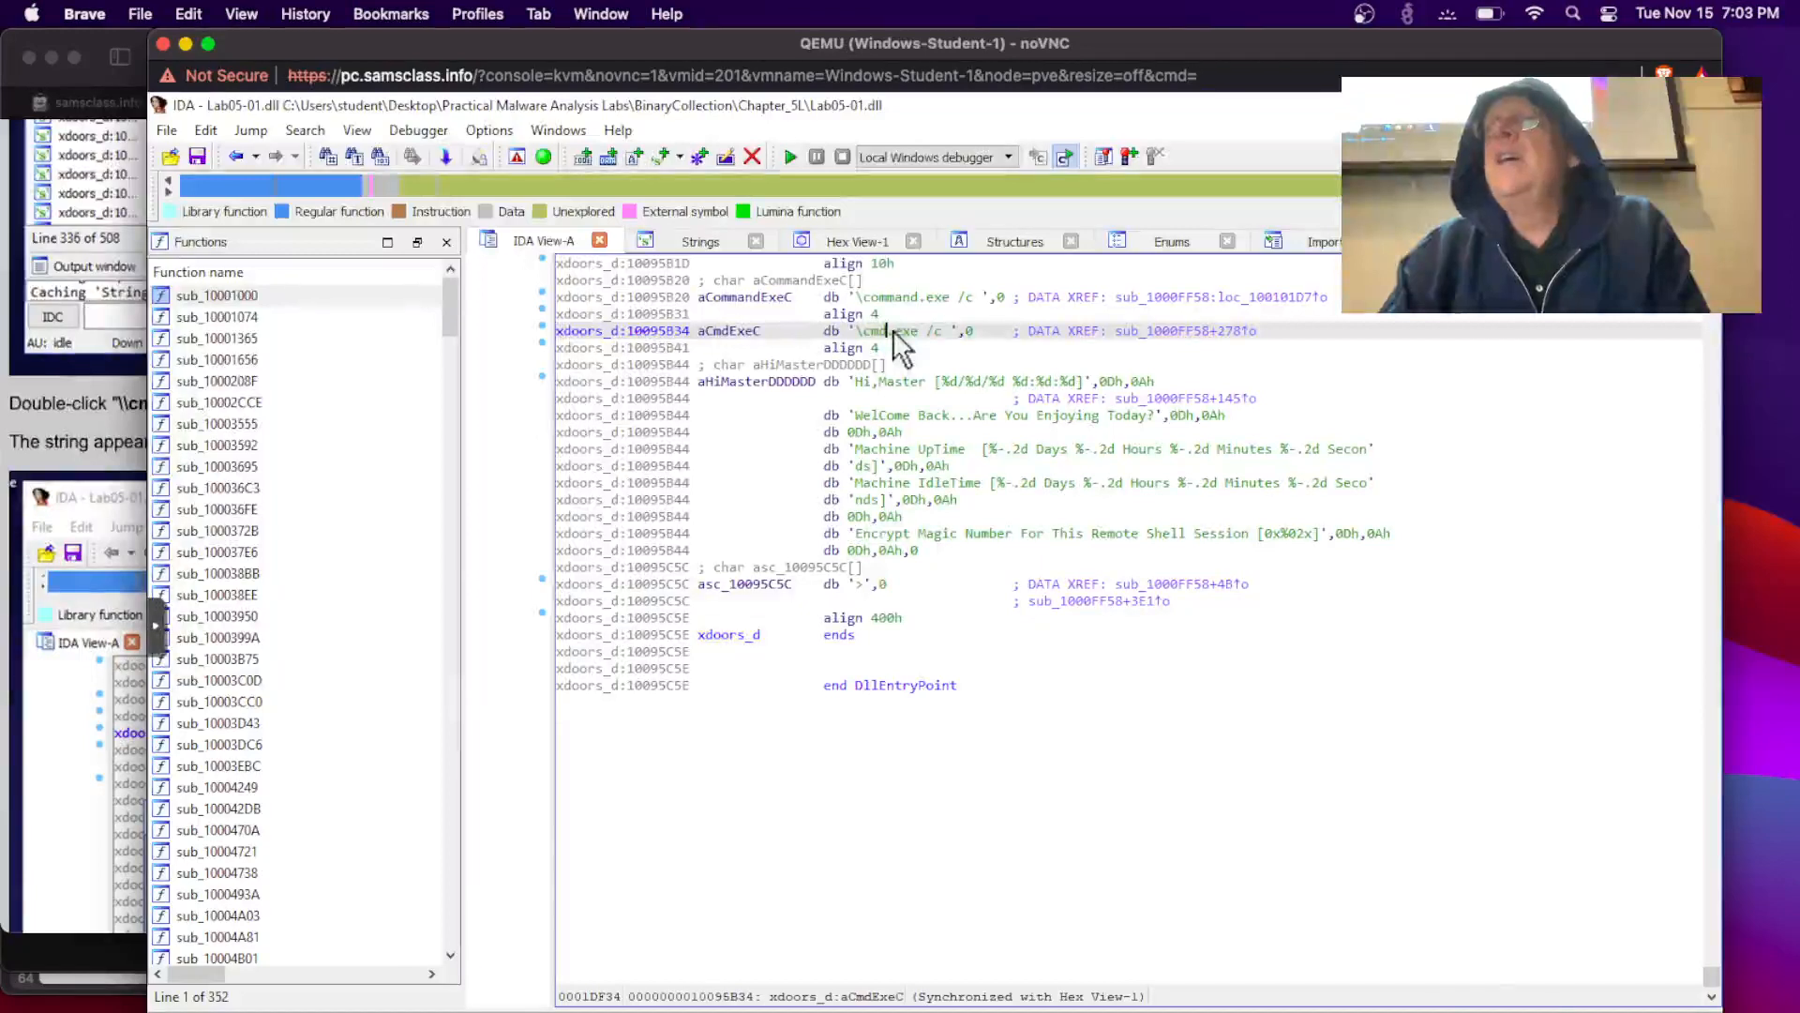
pyautogui.doubleClick(1172, 329)
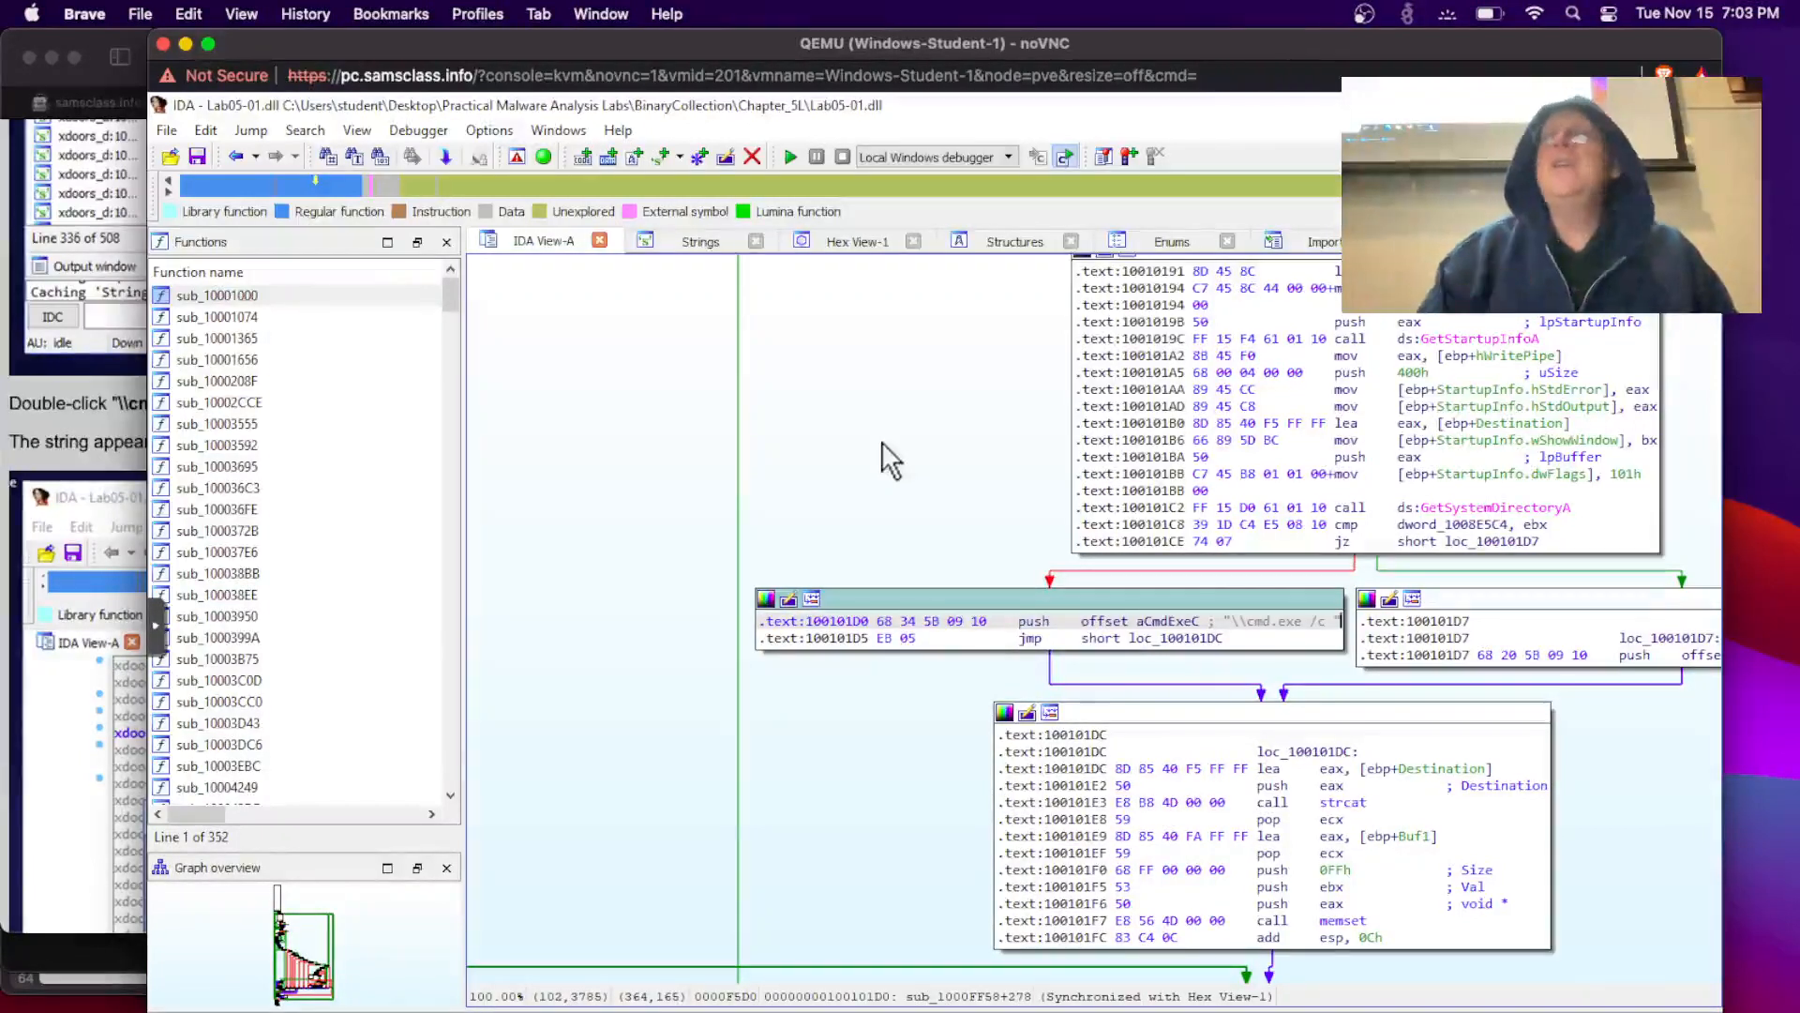
pyautogui.moveTo(881, 441); pyautogui.dragTo(607, 412)
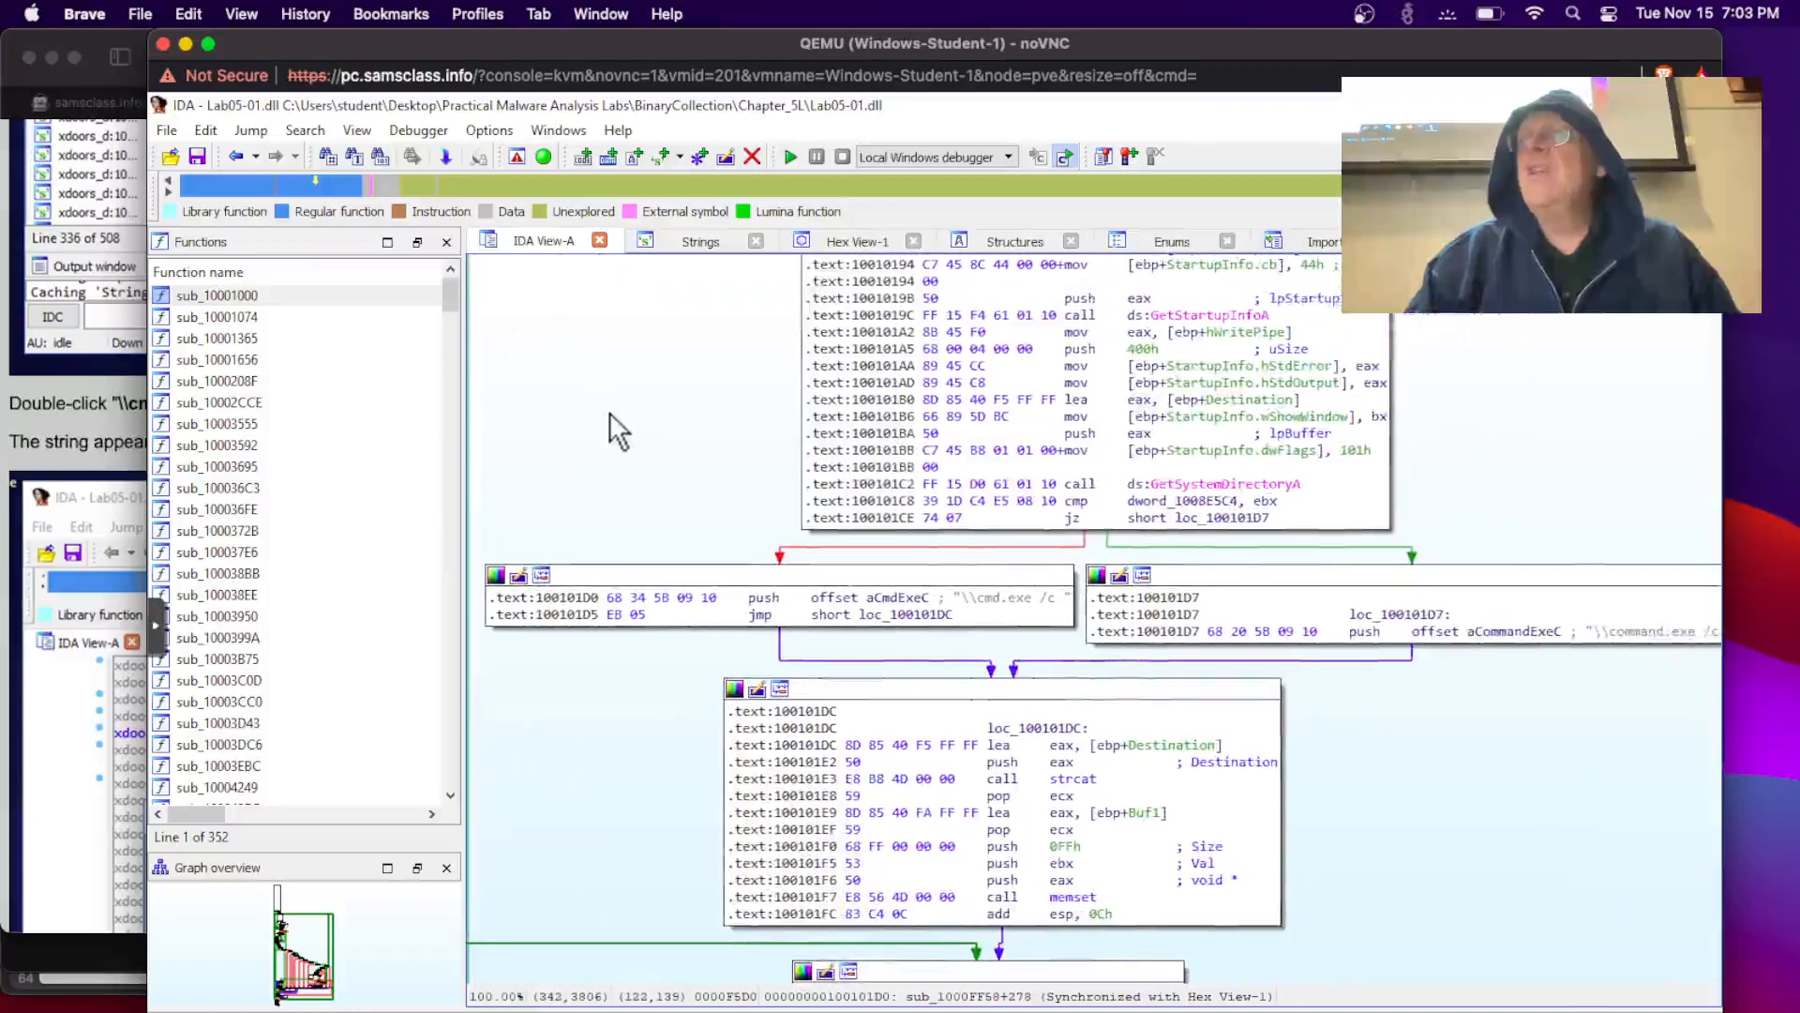
pyautogui.click(996, 598)
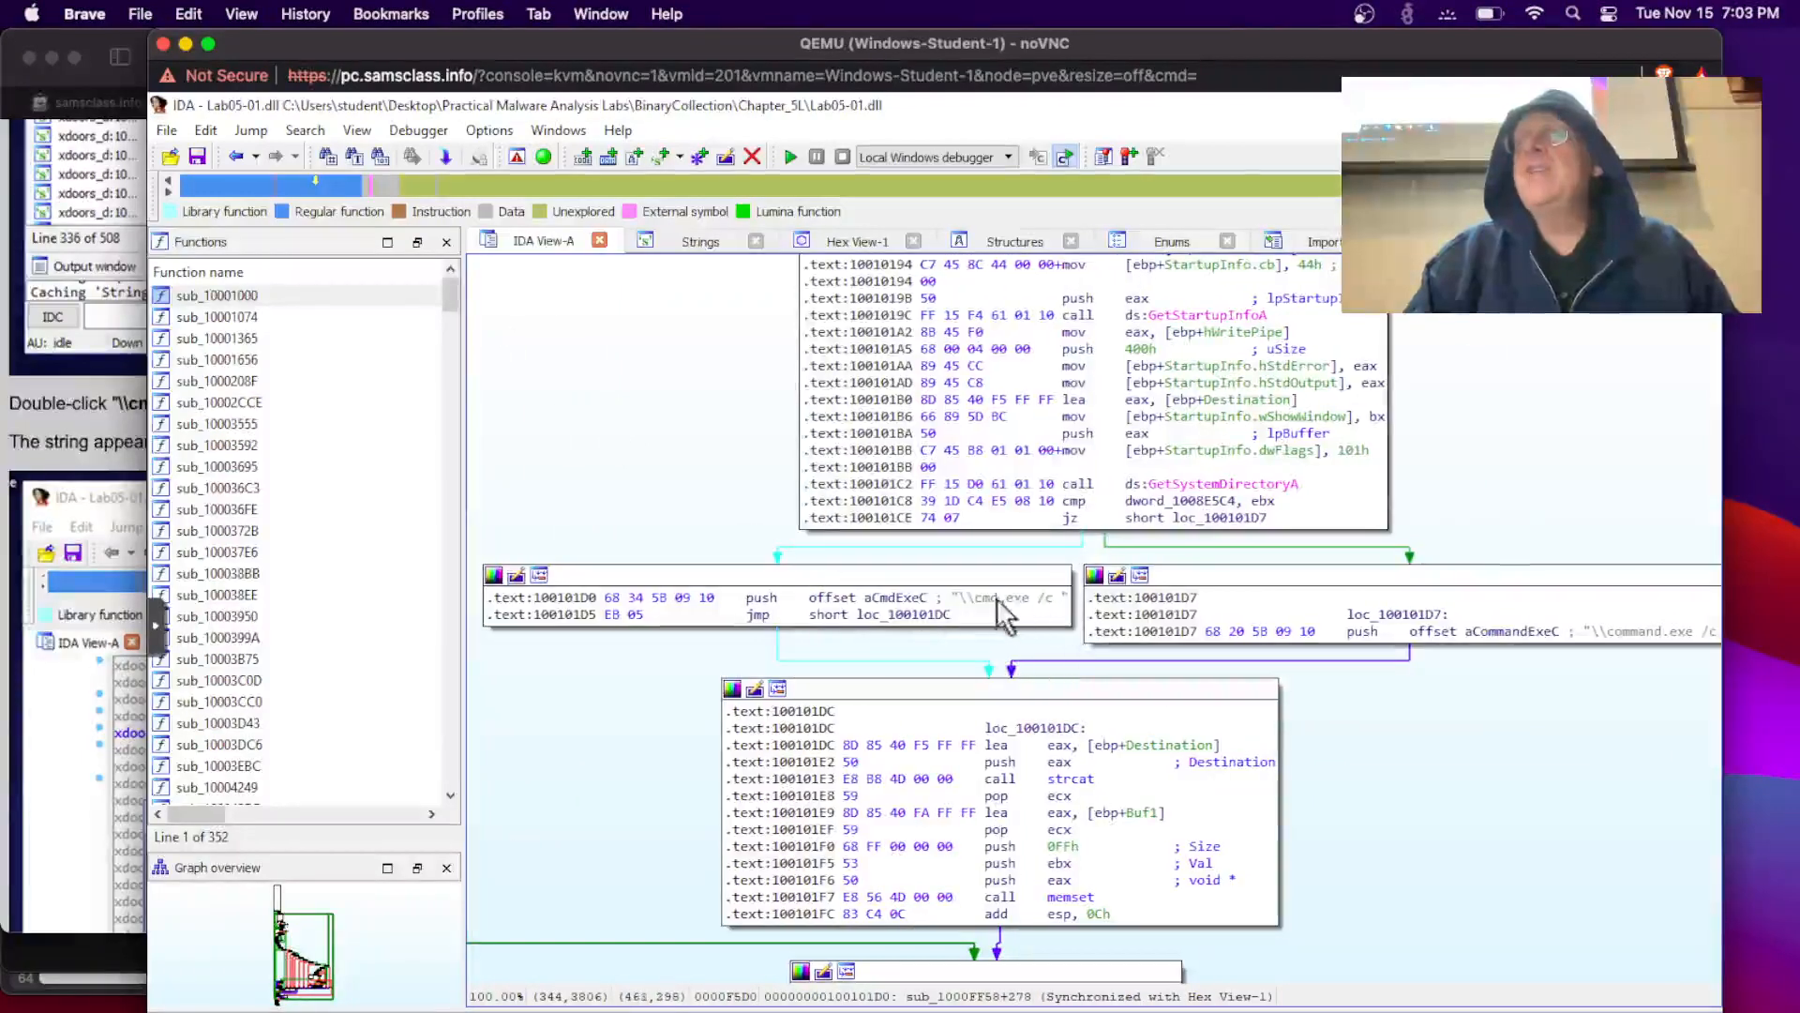
pyautogui.click(1629, 638)
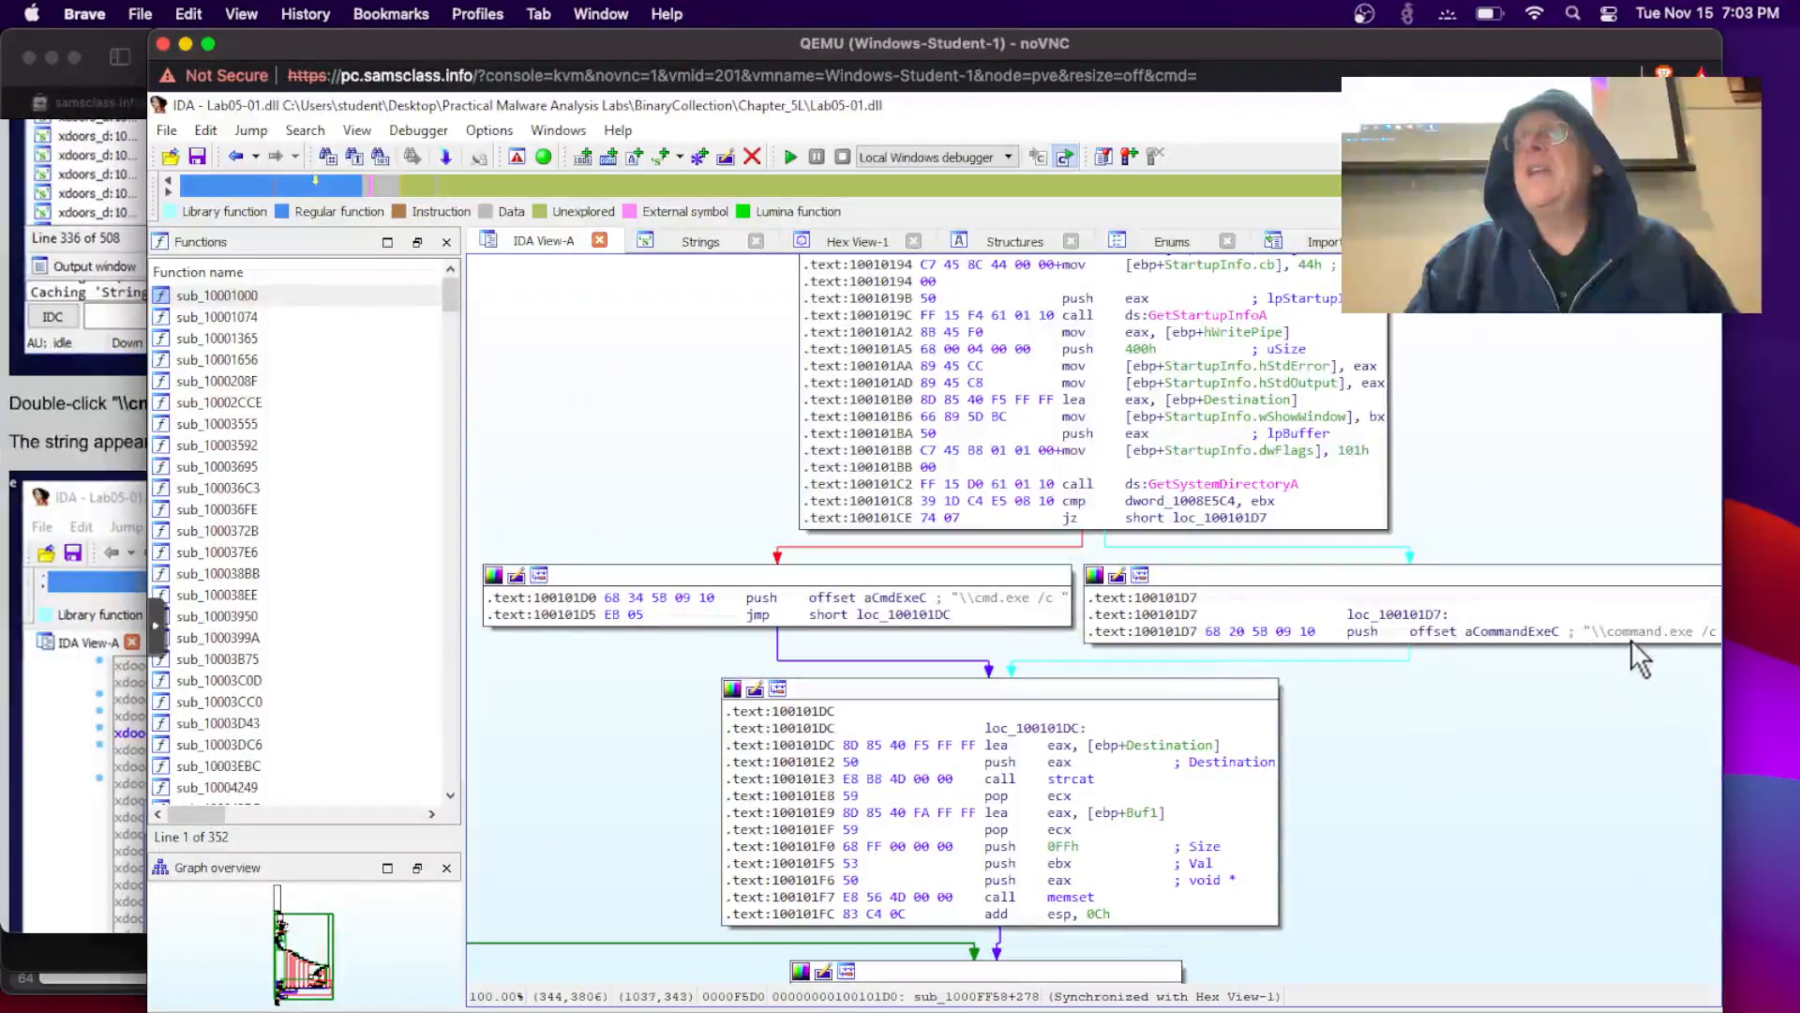
pyautogui.click(1000, 605)
pyautogui.click(1585, 690)
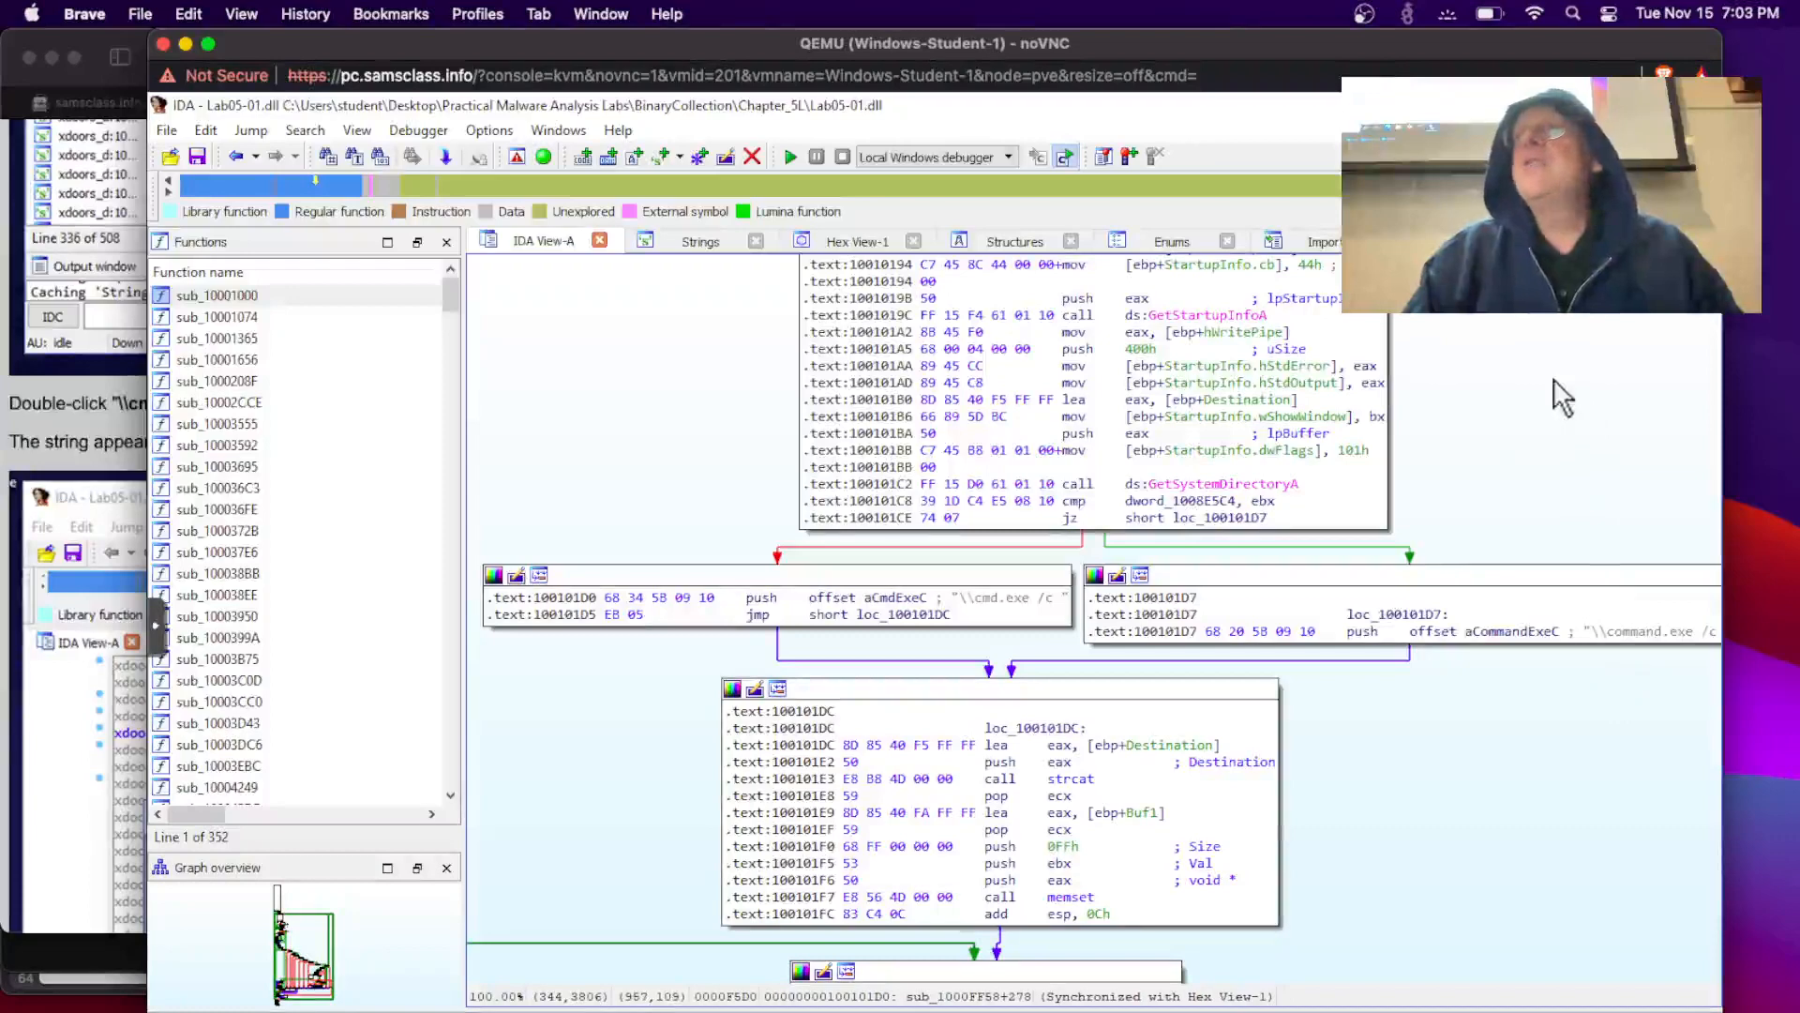
# Step: Trace the function graph upward from the cmd.exe branches through the CreatePipe code to the block containing the "Hi,Master" string
pyautogui.moveTo(1553, 376); pyautogui.dragTo(1467, 645)
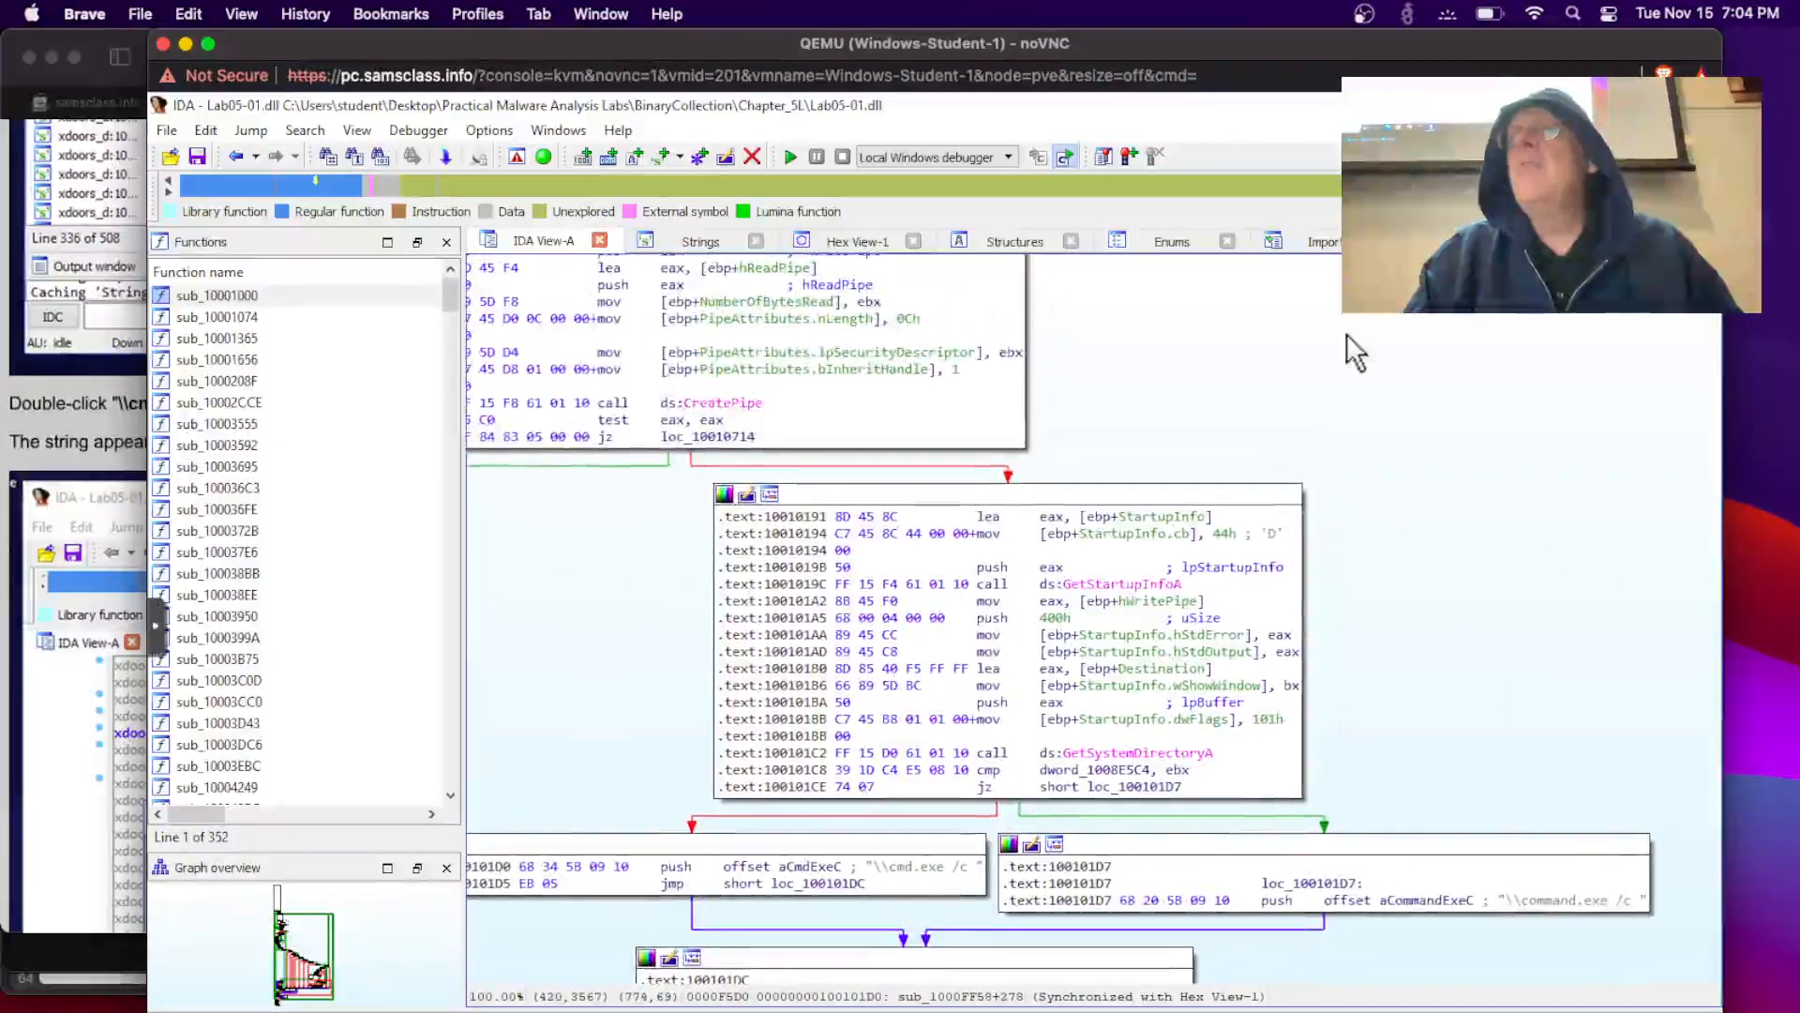
pyautogui.moveTo(1347, 334); pyautogui.dragTo(1458, 731)
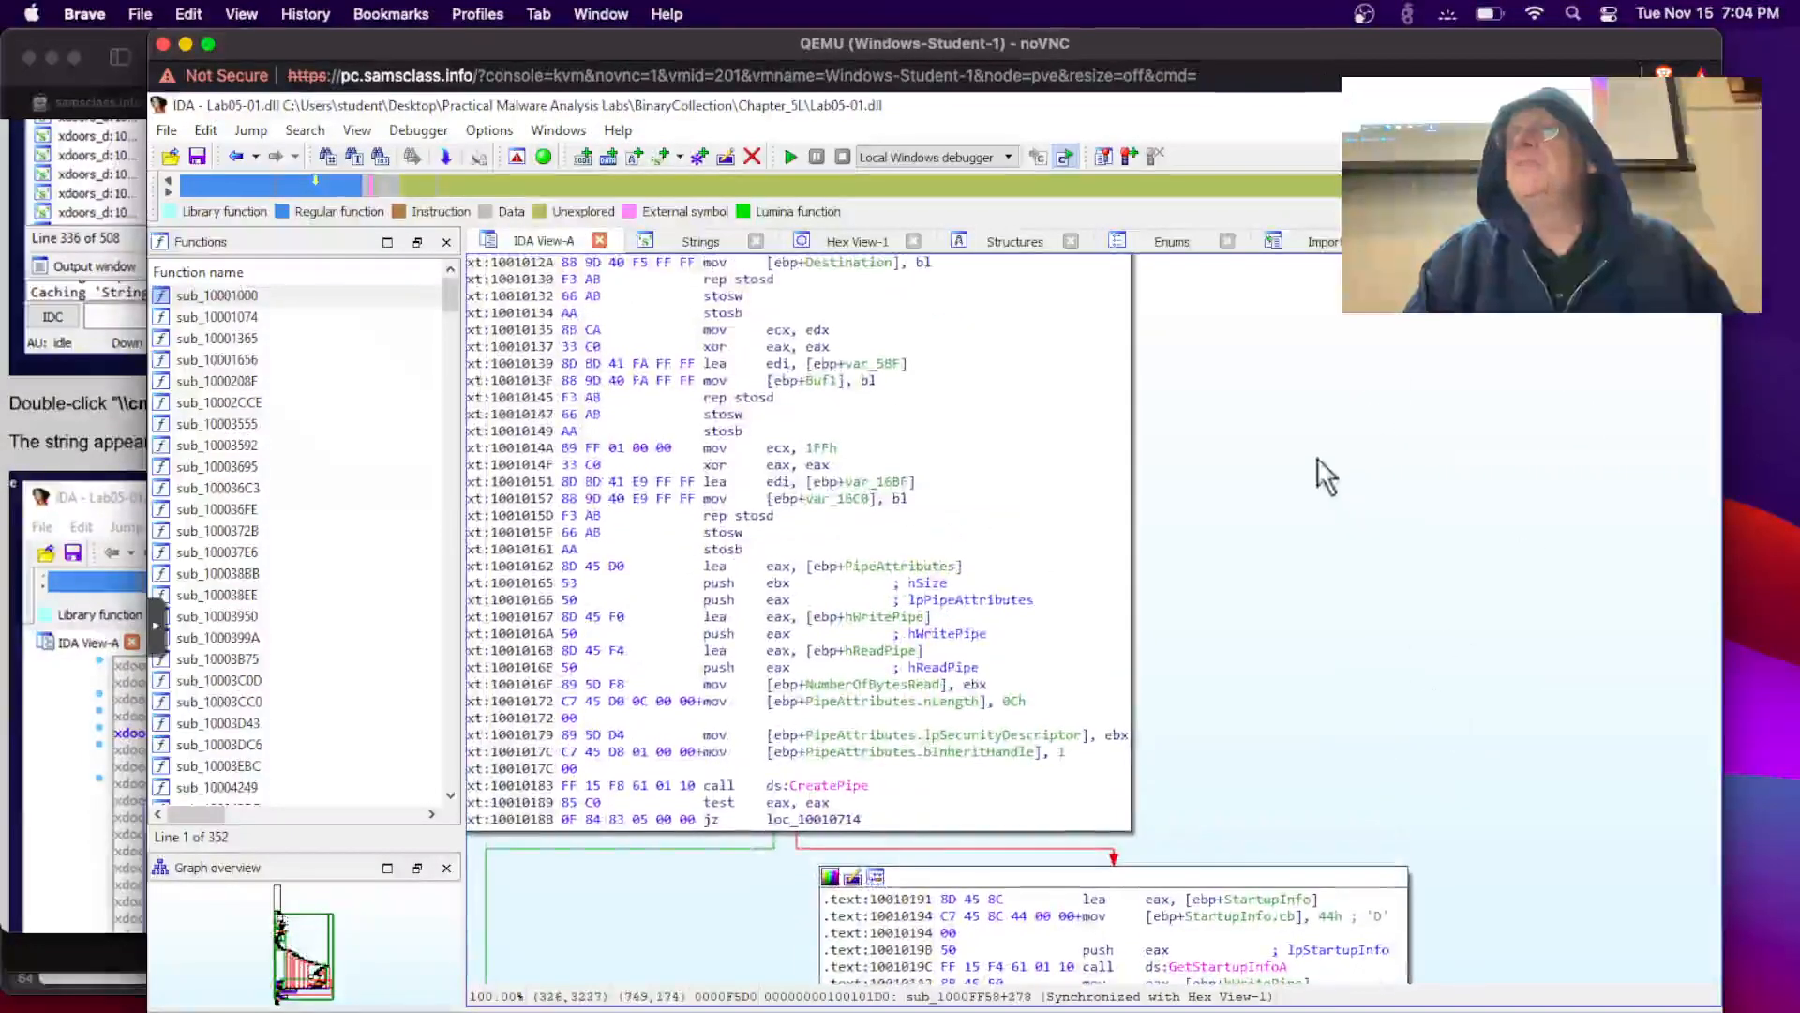
pyautogui.moveTo(1322, 470)
pyautogui.mouseDown()
pyautogui.moveTo(1415, 767)
pyautogui.moveTo(1404, 851)
pyautogui.mouseUp()
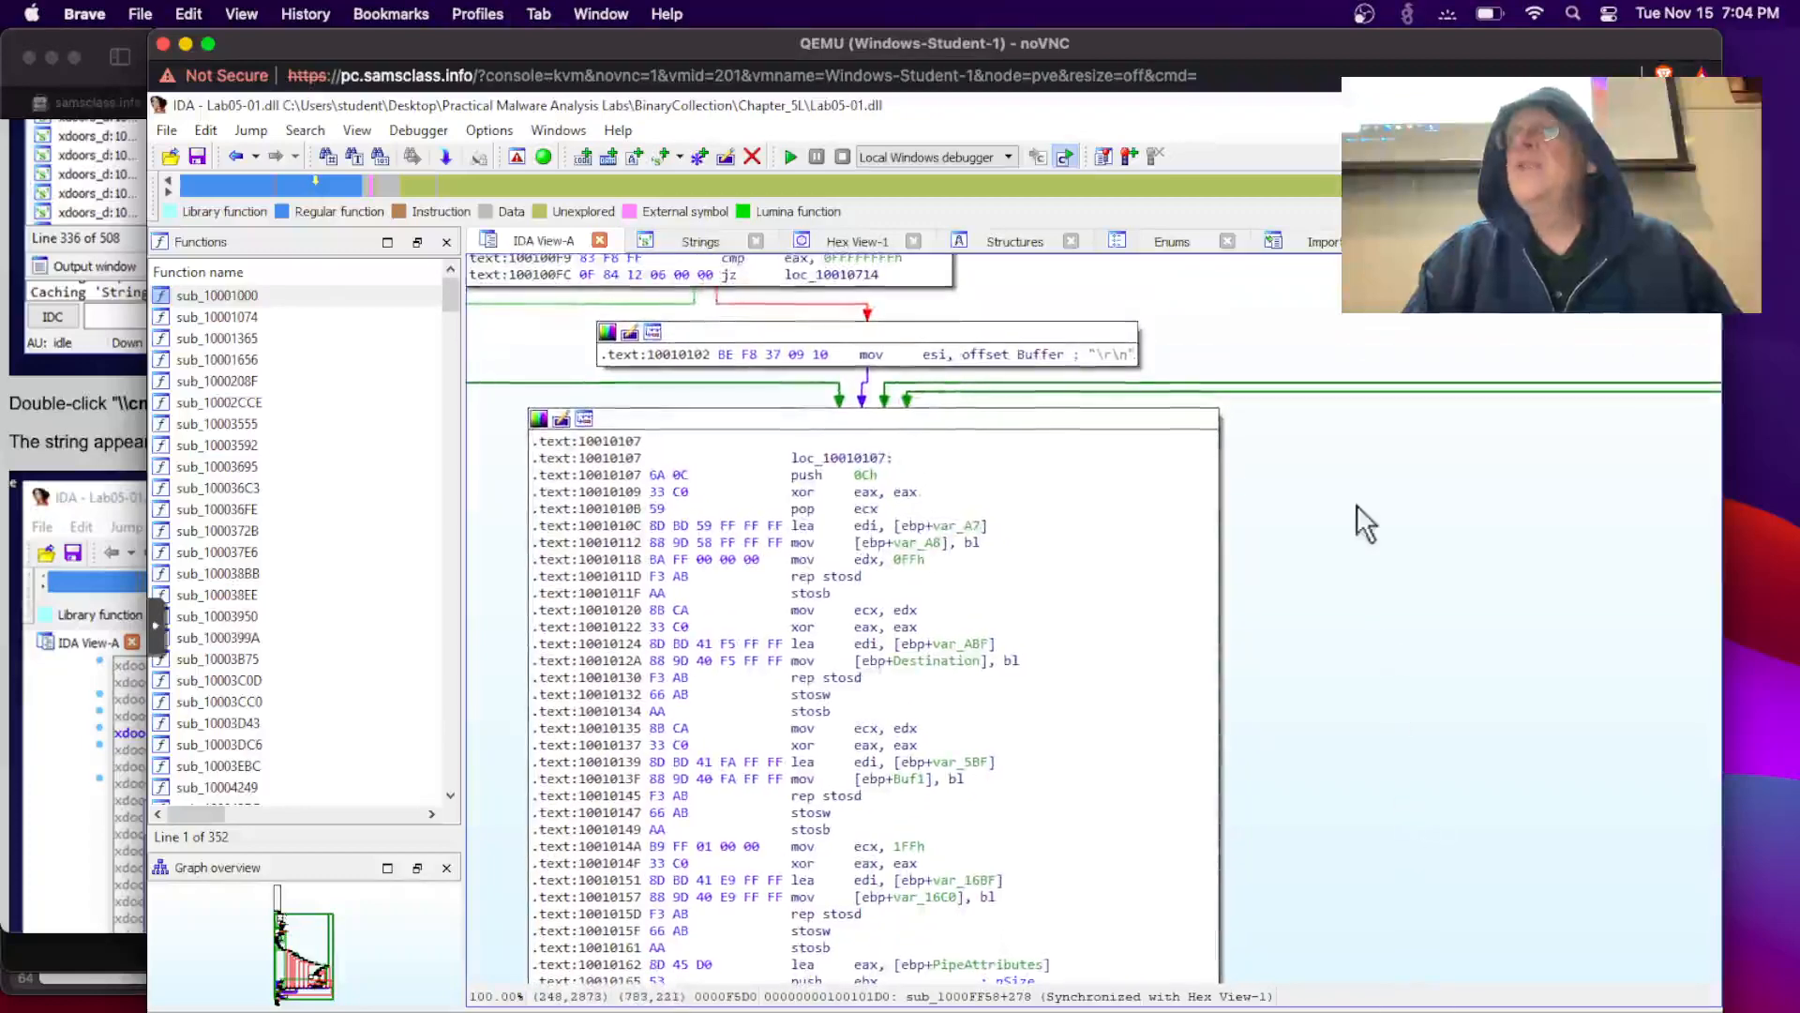
pyautogui.moveTo(1358, 514); pyautogui.dragTo(1435, 985)
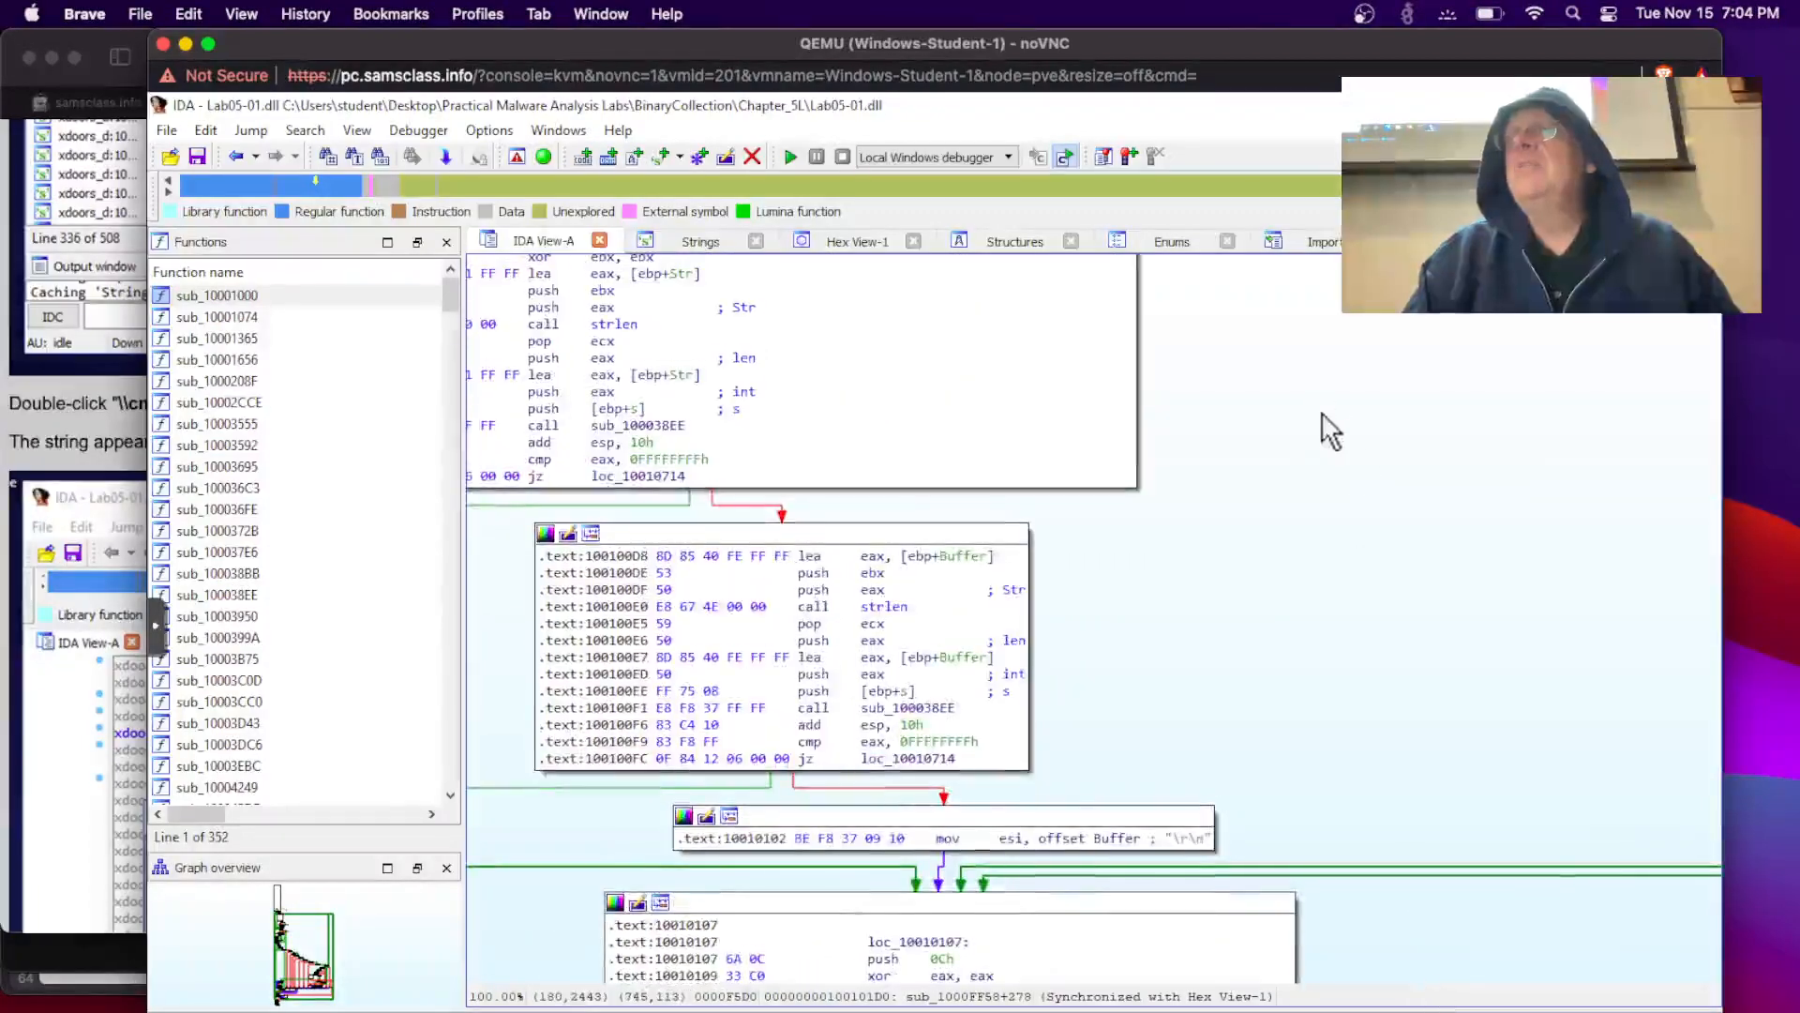
pyautogui.moveTo(1326, 430); pyautogui.dragTo(1439, 874)
pyautogui.moveTo(1344, 581); pyautogui.dragTo(1426, 873)
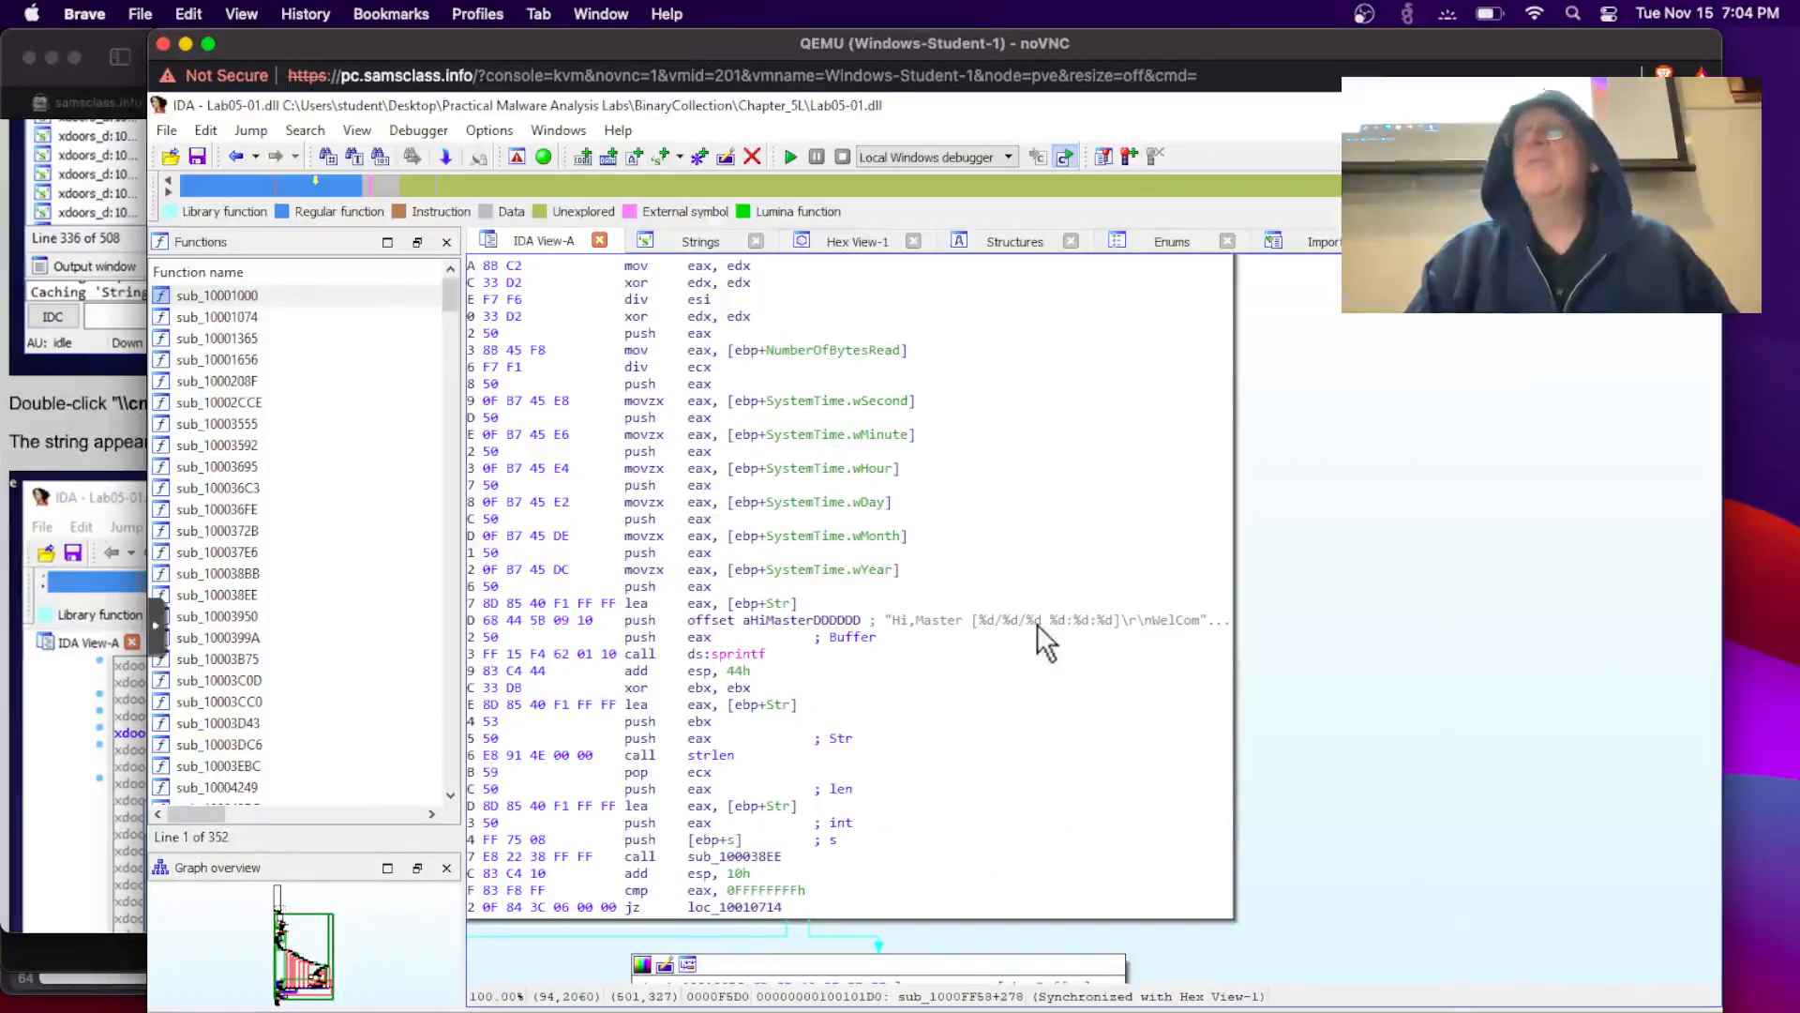
pyautogui.moveTo(1038, 626)
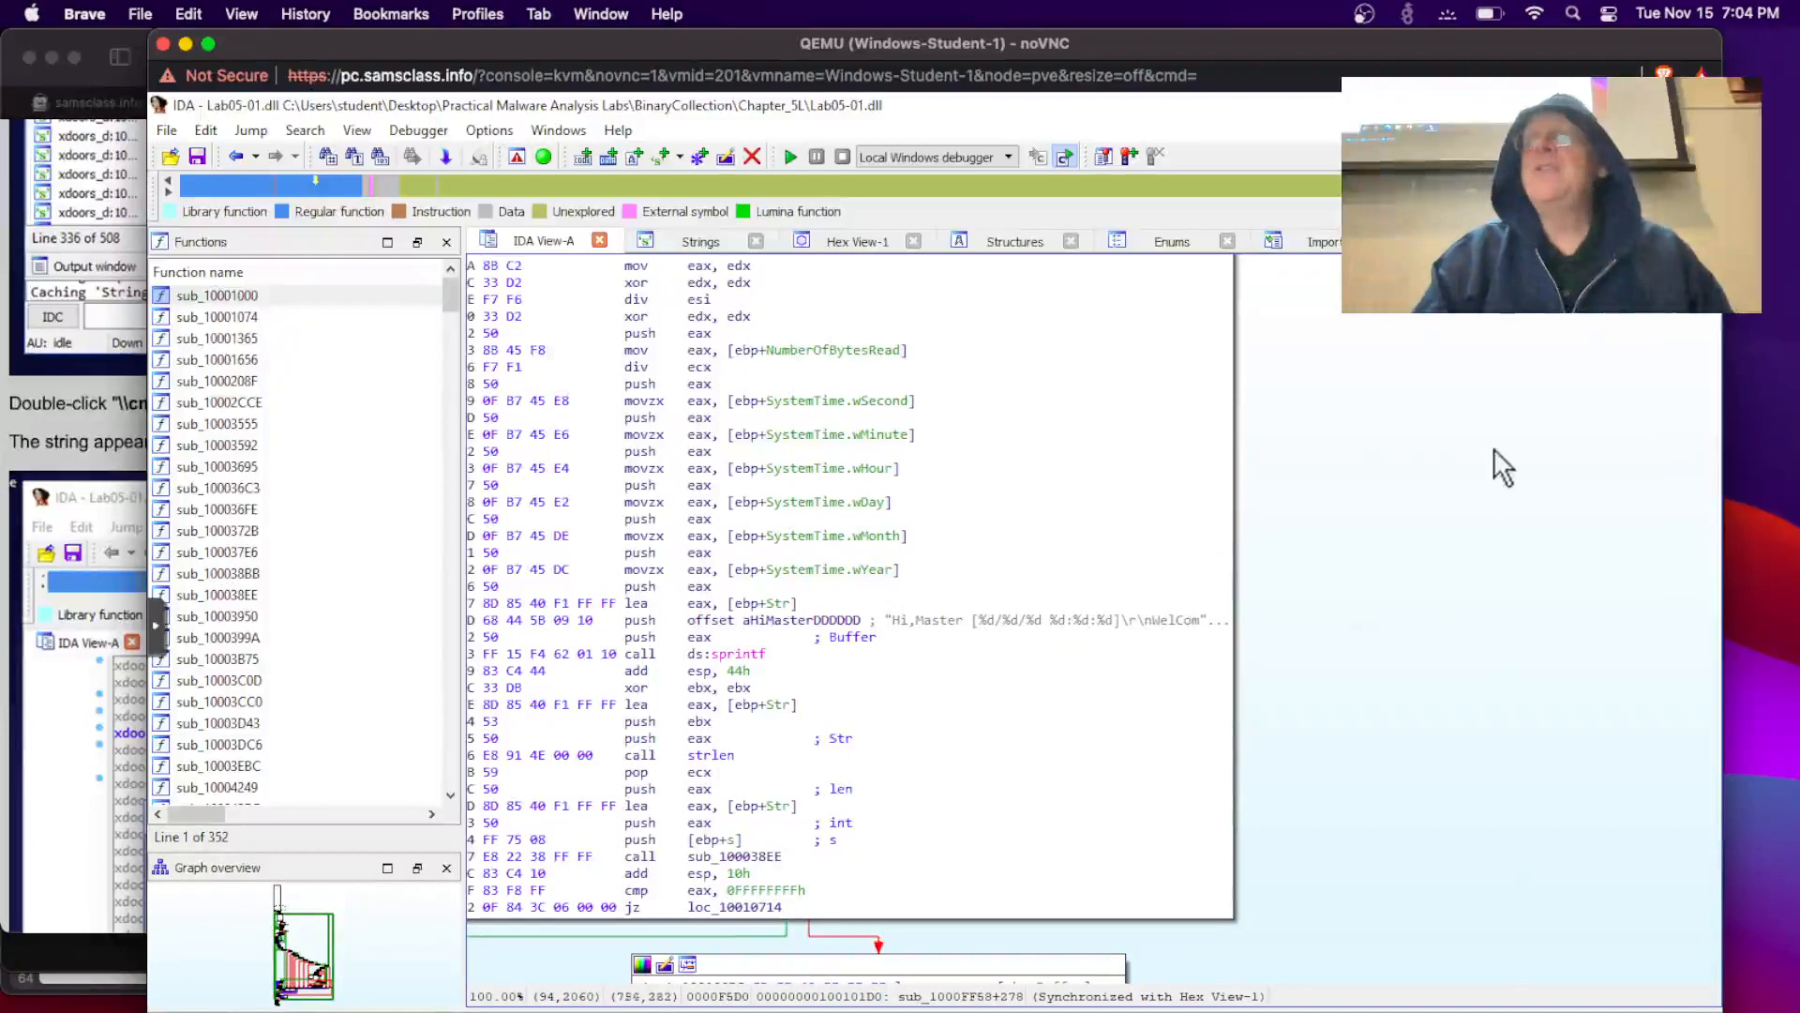
pyautogui.press('space')
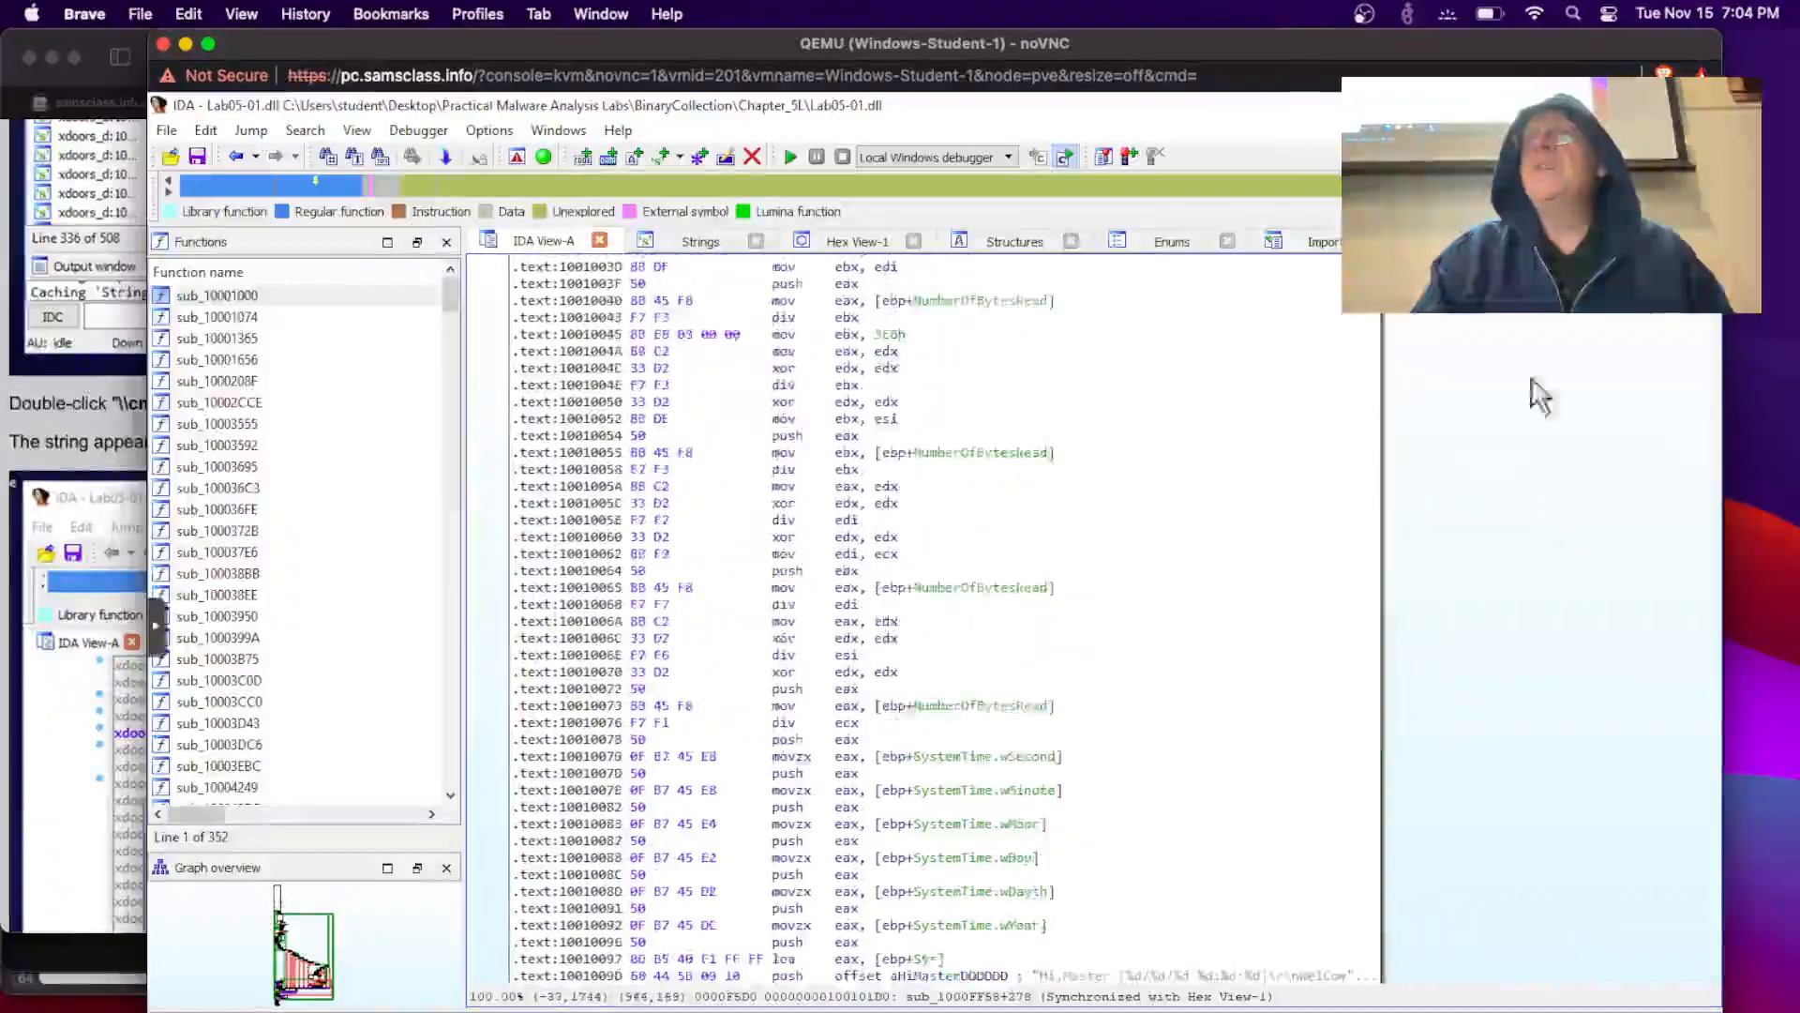
pyautogui.press('space')
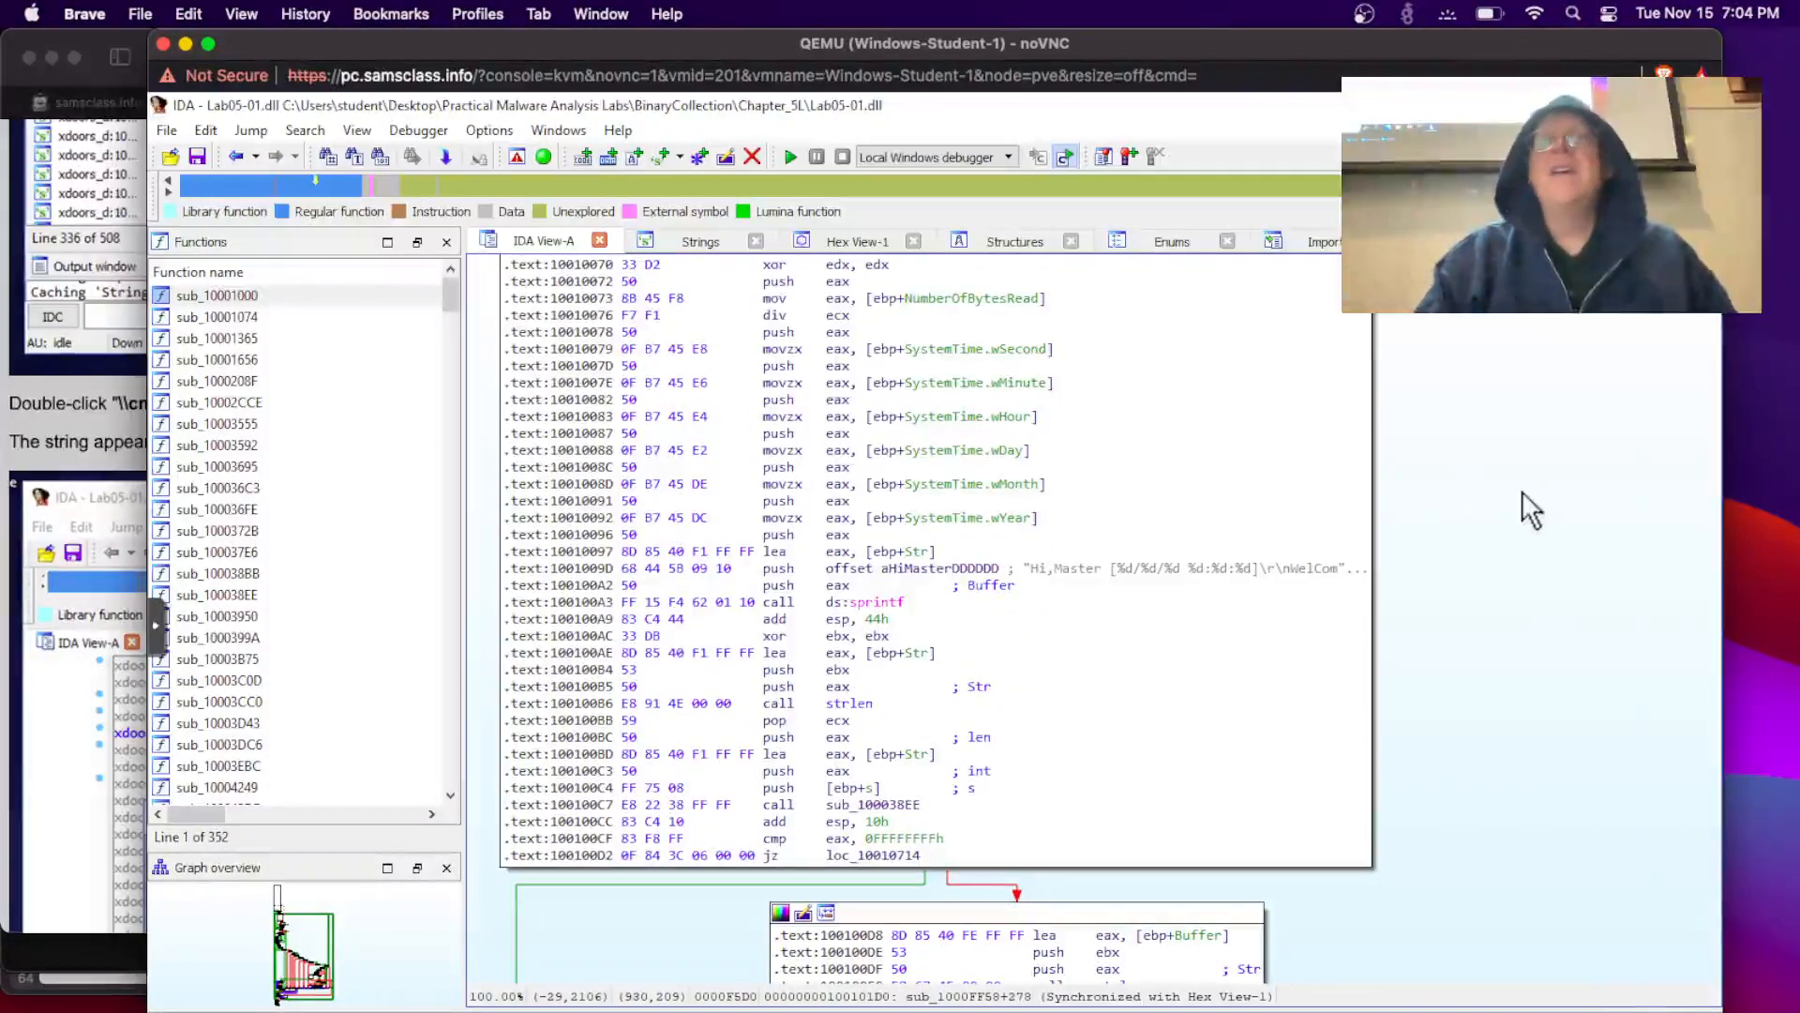
# Step: Read the Safari instructions on through Flag PMA 303.2 to "Challenges with IDA" and try downloading crackme-121-1.exe
pyautogui.click(112, 510)
pyautogui.scroll(-5, 116, 514)
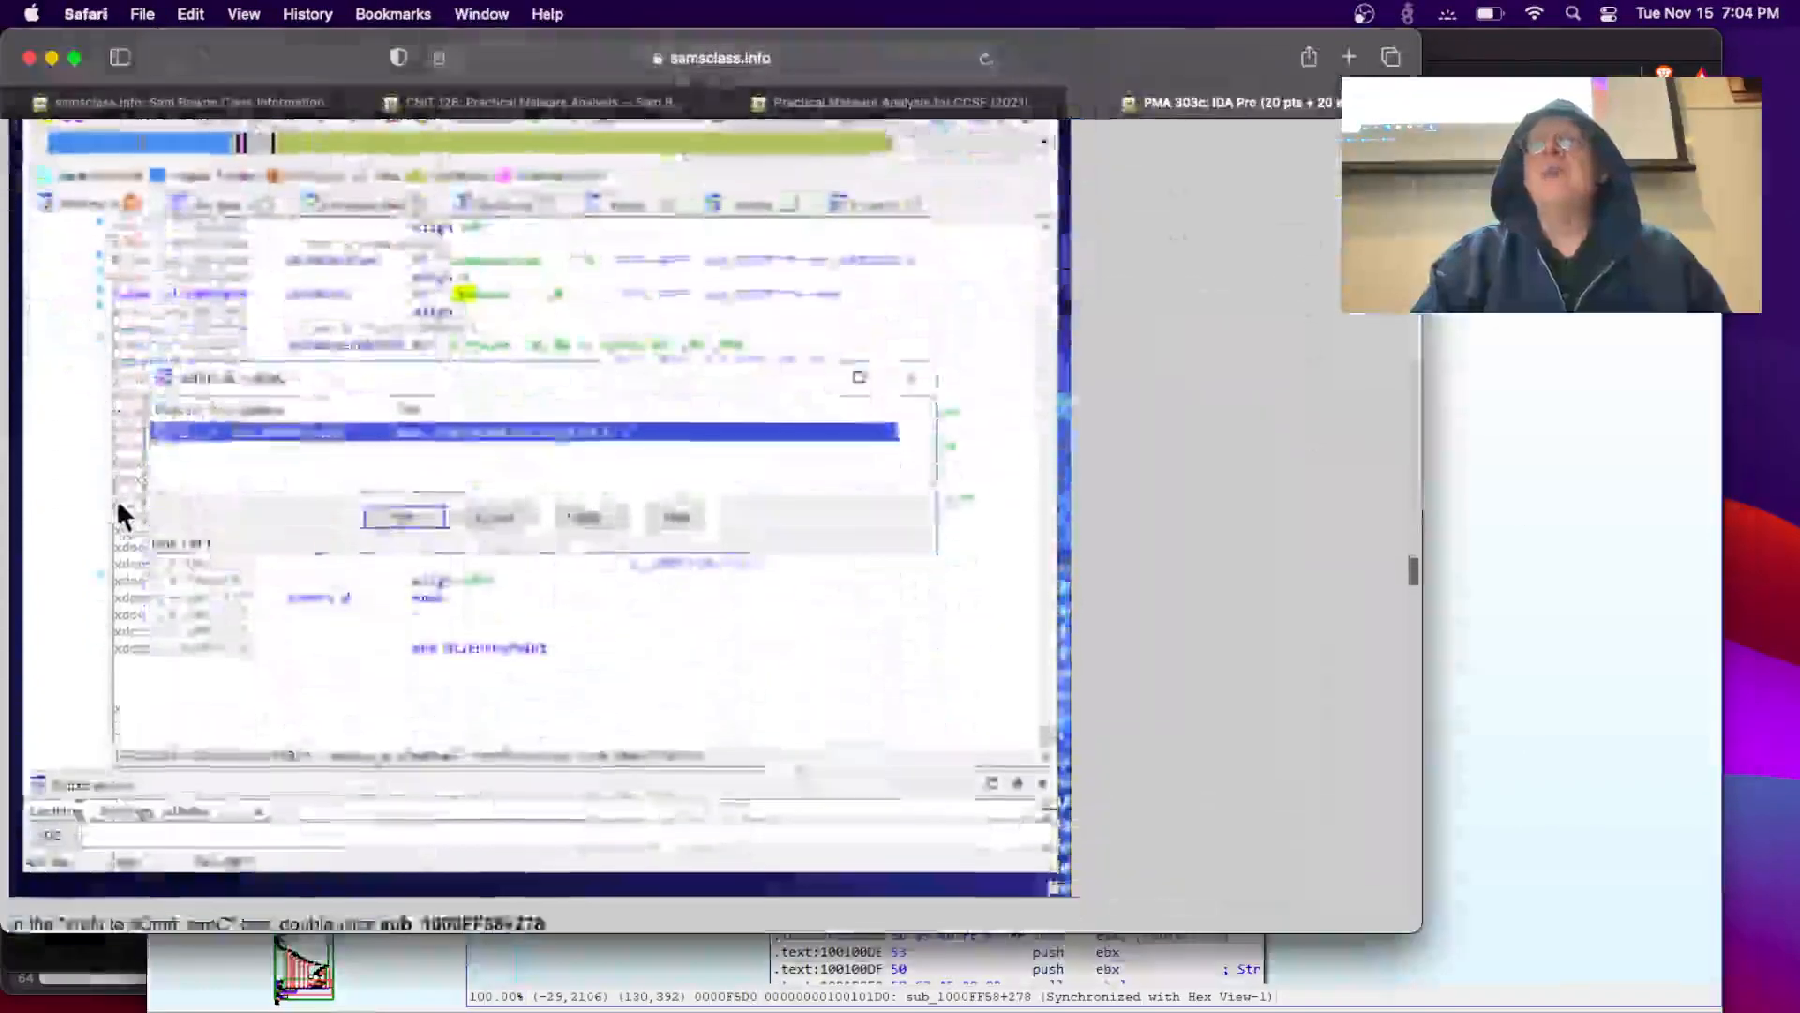
pyautogui.scroll(-10, 116, 497)
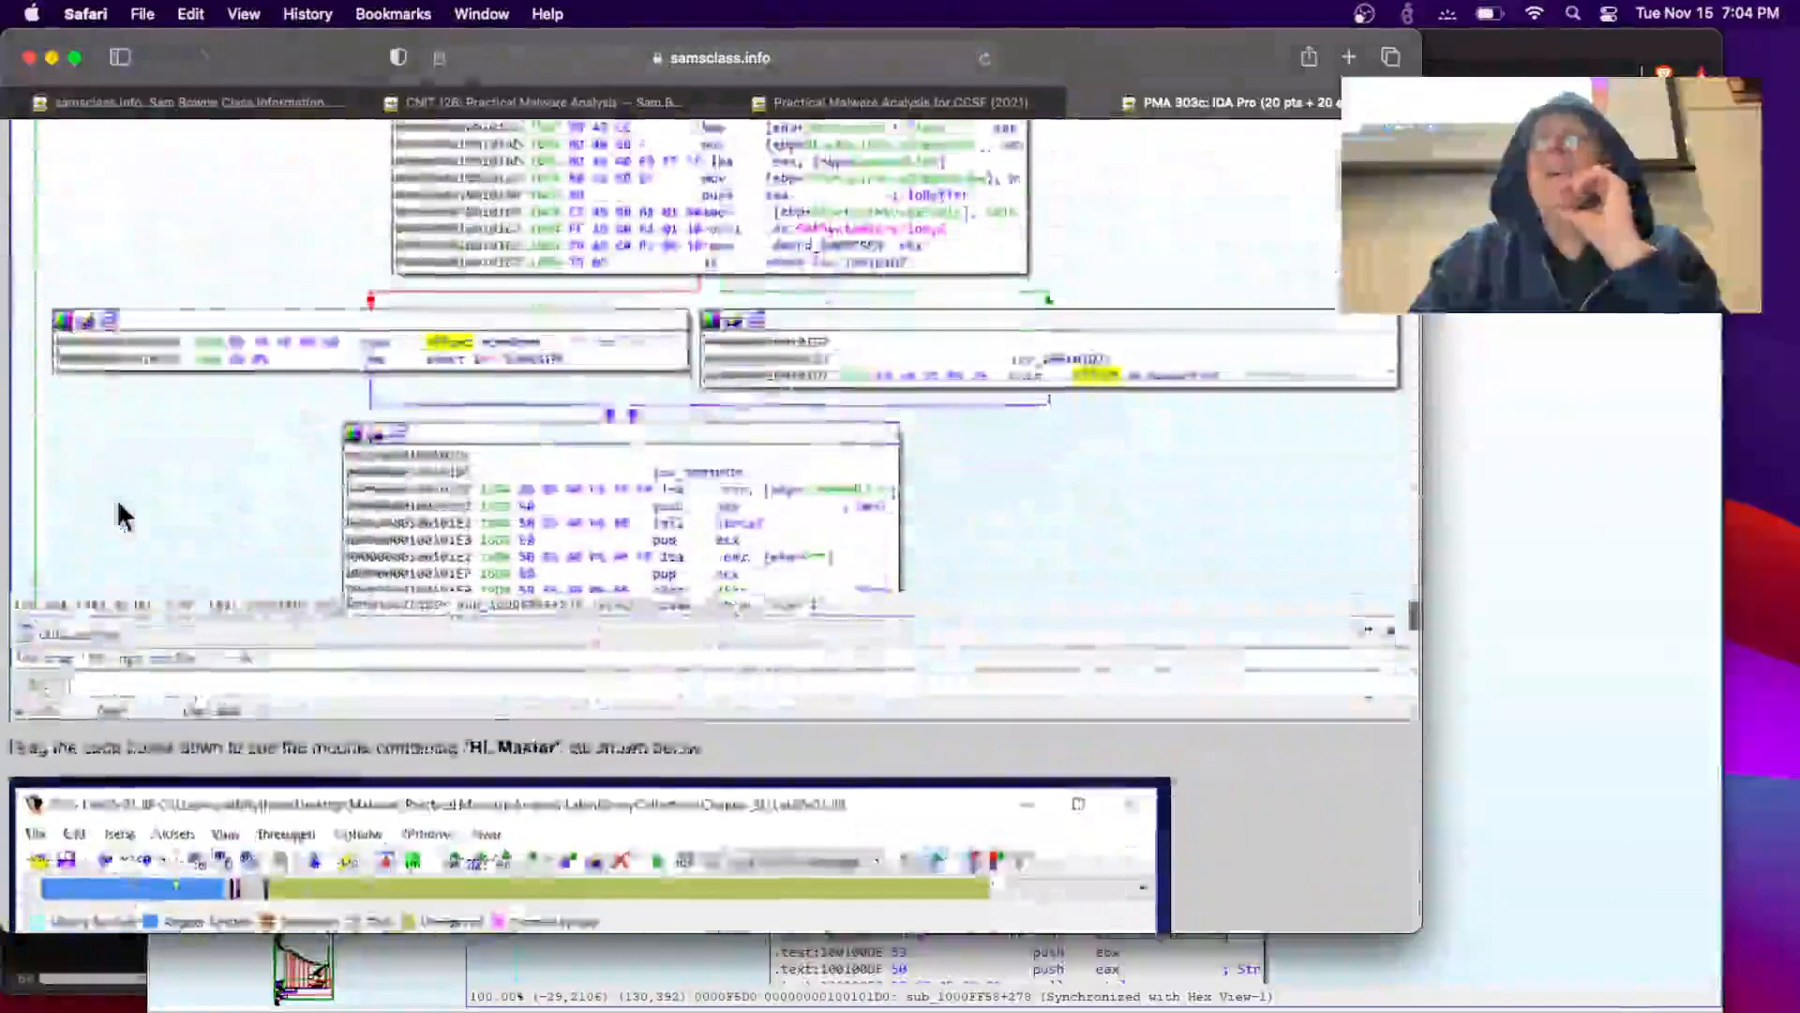
pyautogui.scroll(-10, 119, 507)
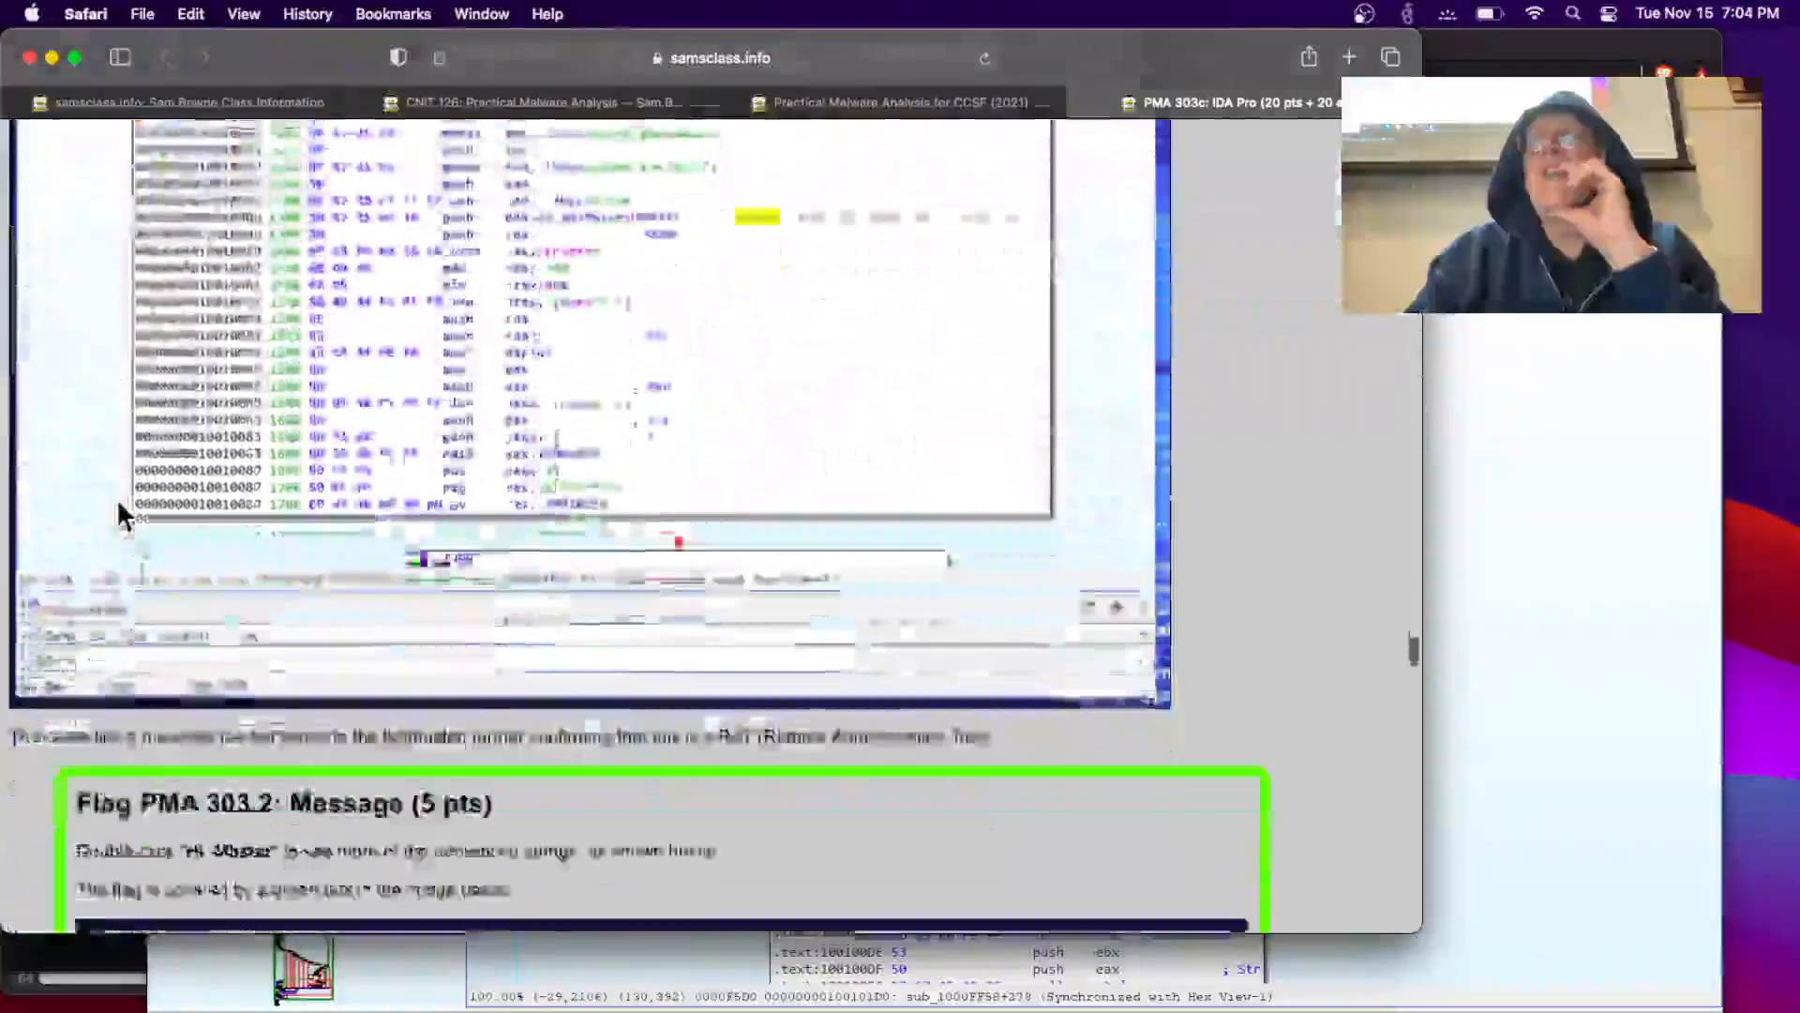
pyautogui.scroll(-15, 120, 514)
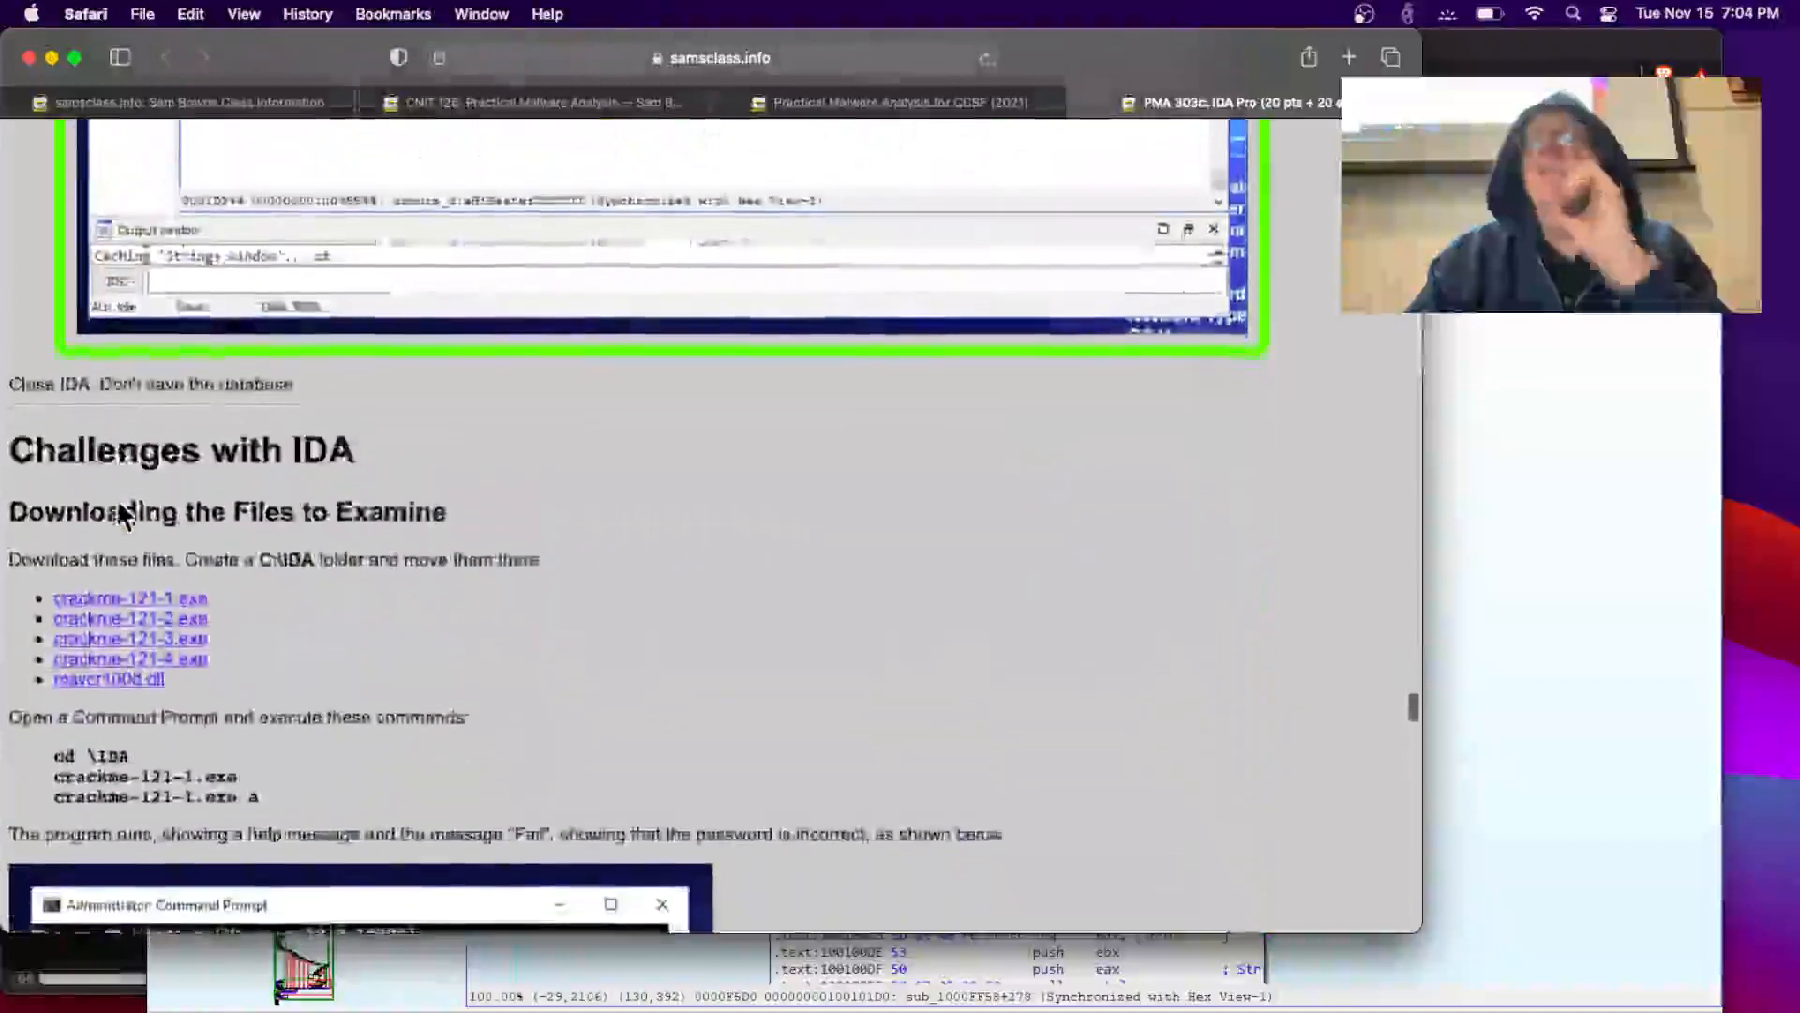
pyautogui.scroll(-3, 116, 498)
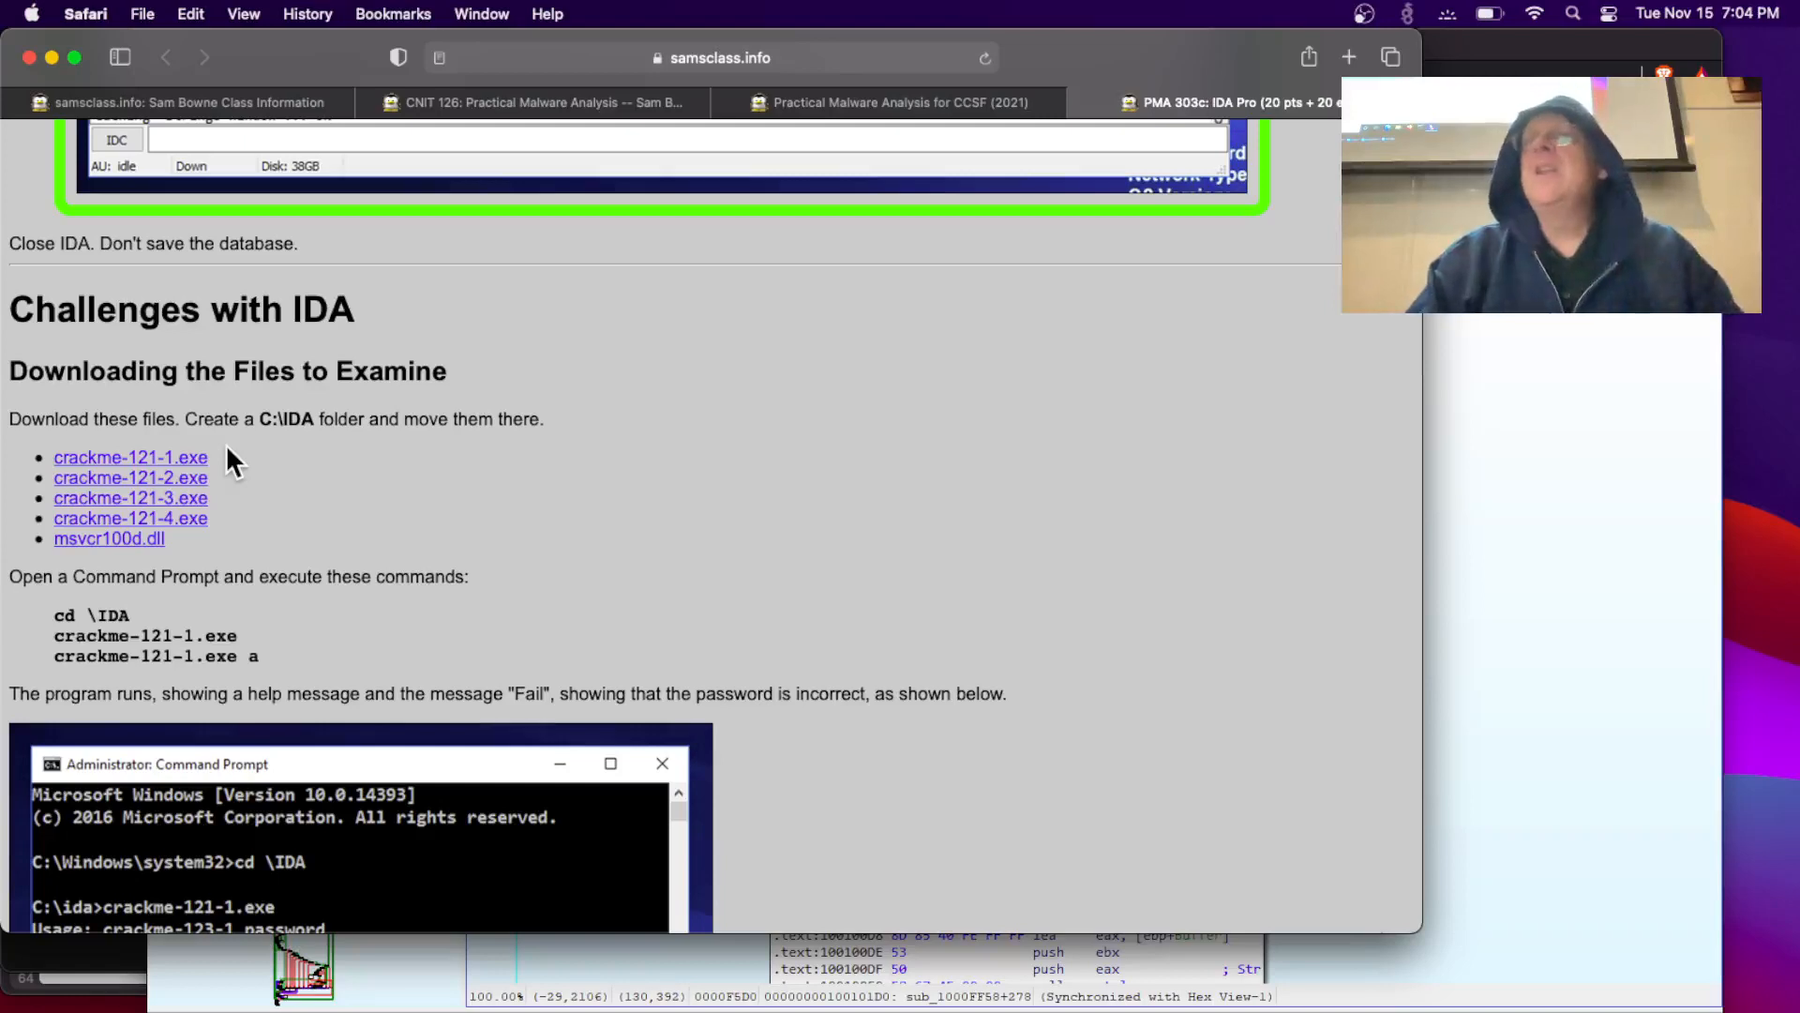
pyautogui.scroll(-3, 229, 445)
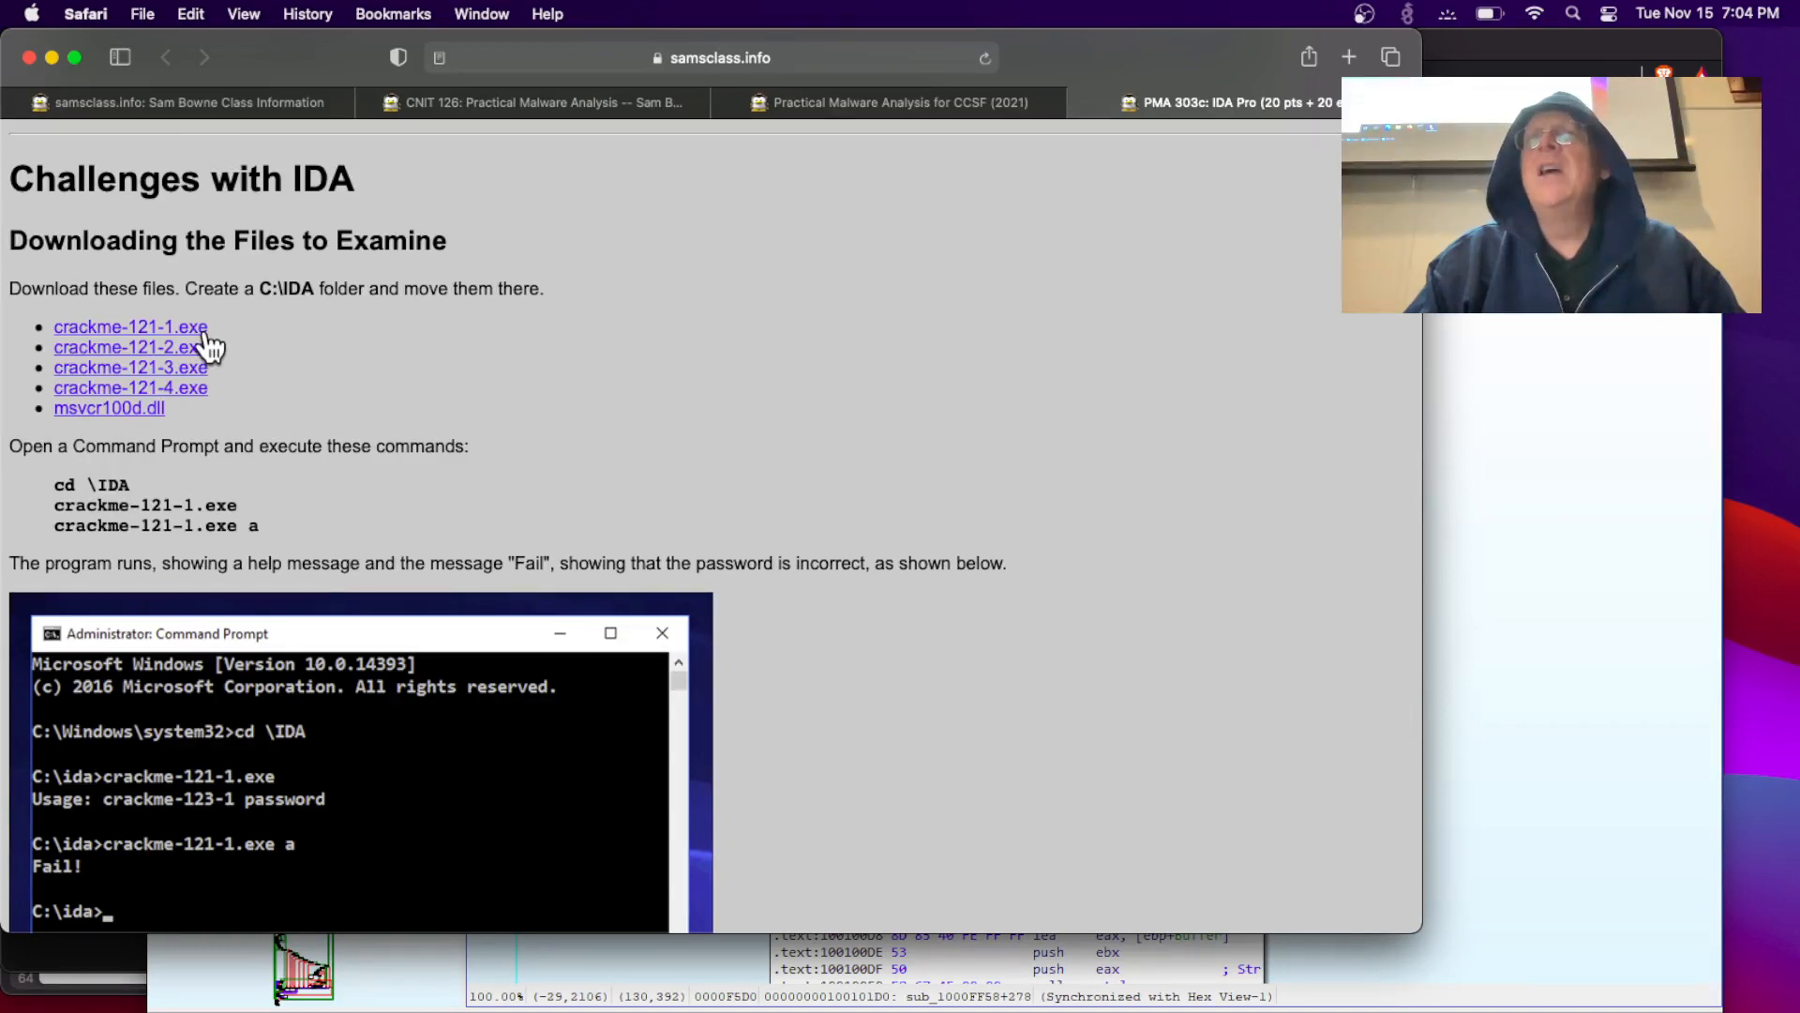
pyautogui.click(204, 328)
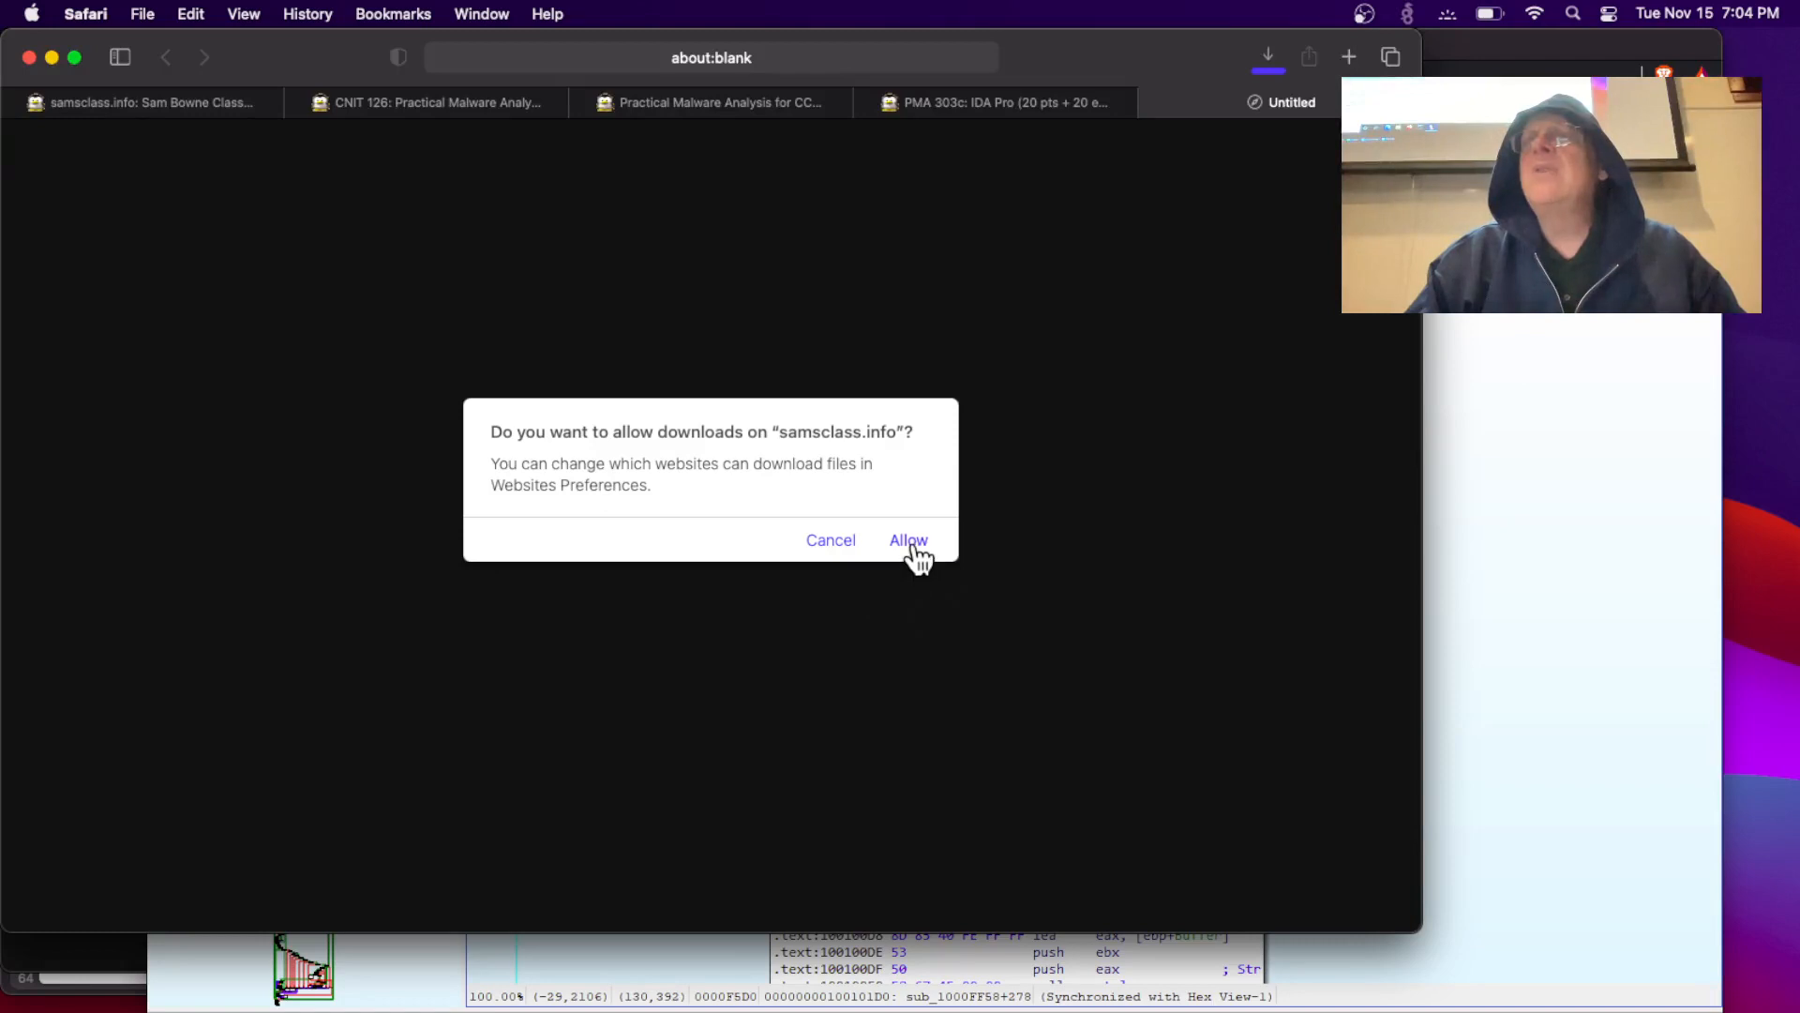
pyautogui.click(824, 541)
# Step: Switch back to the Windows VM, open its web browser and load samsclass.info
pyautogui.click(1594, 757)
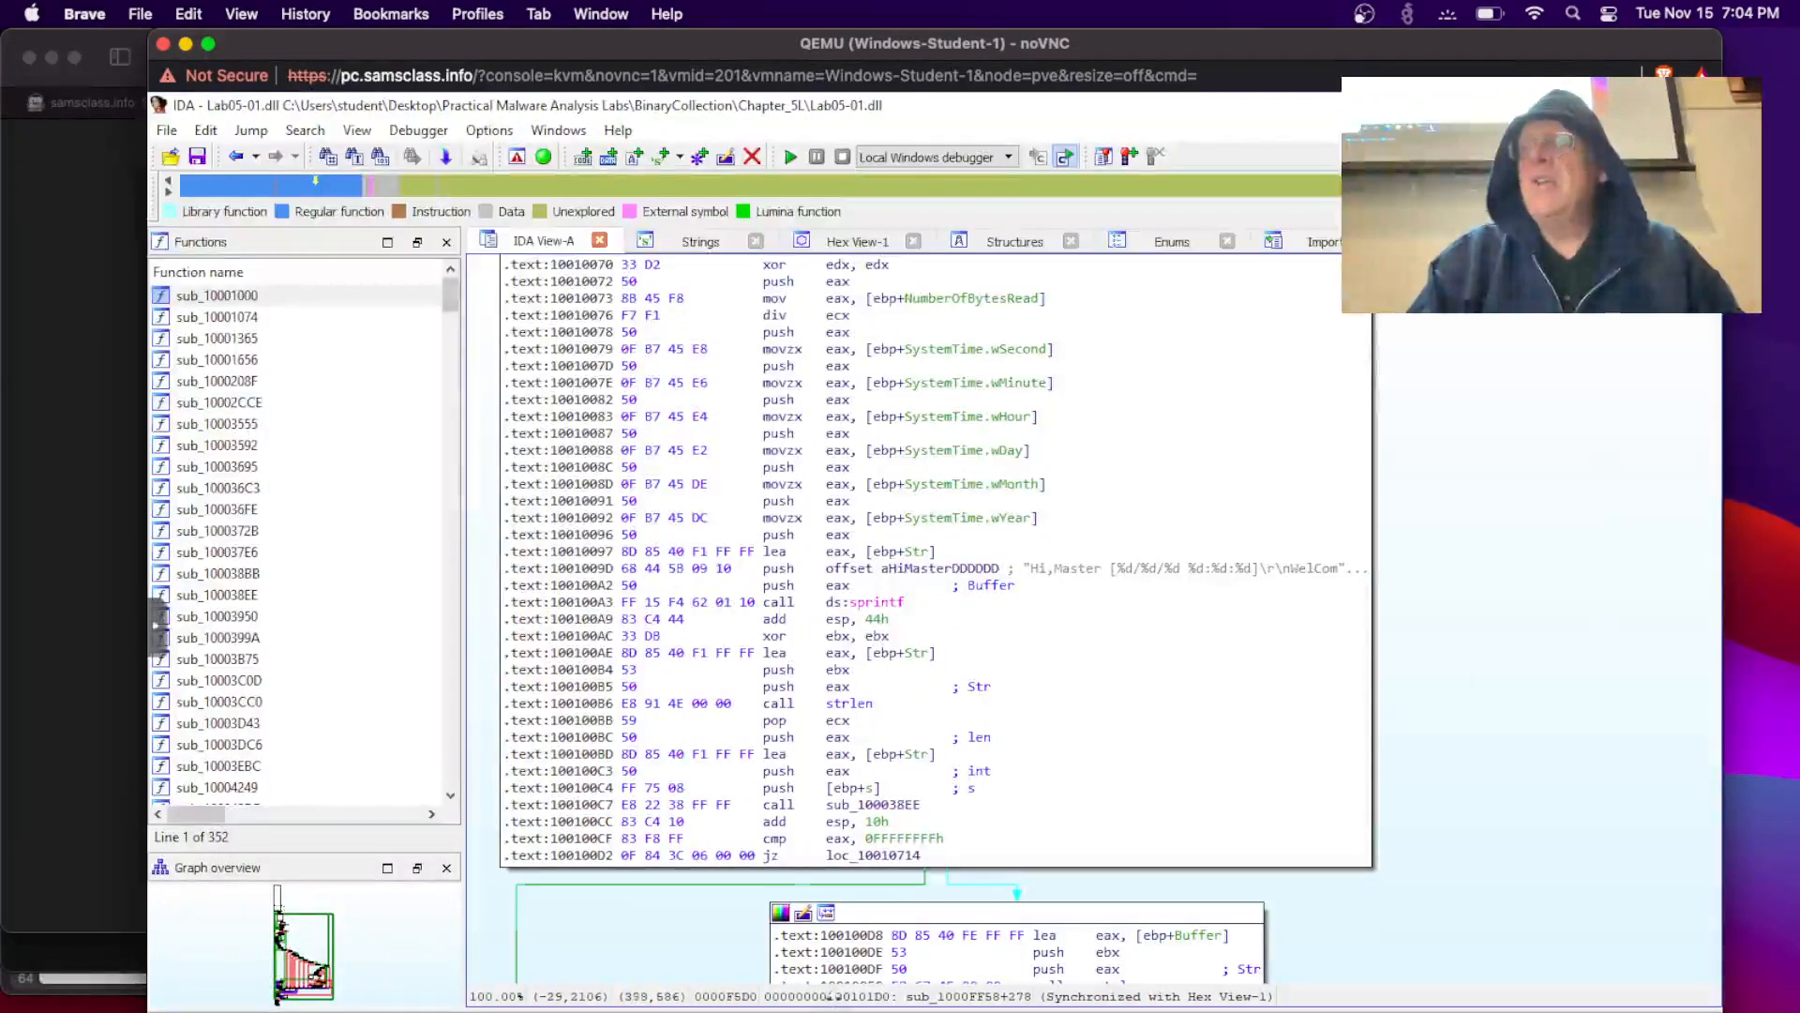
pyautogui.click(874, 1011)
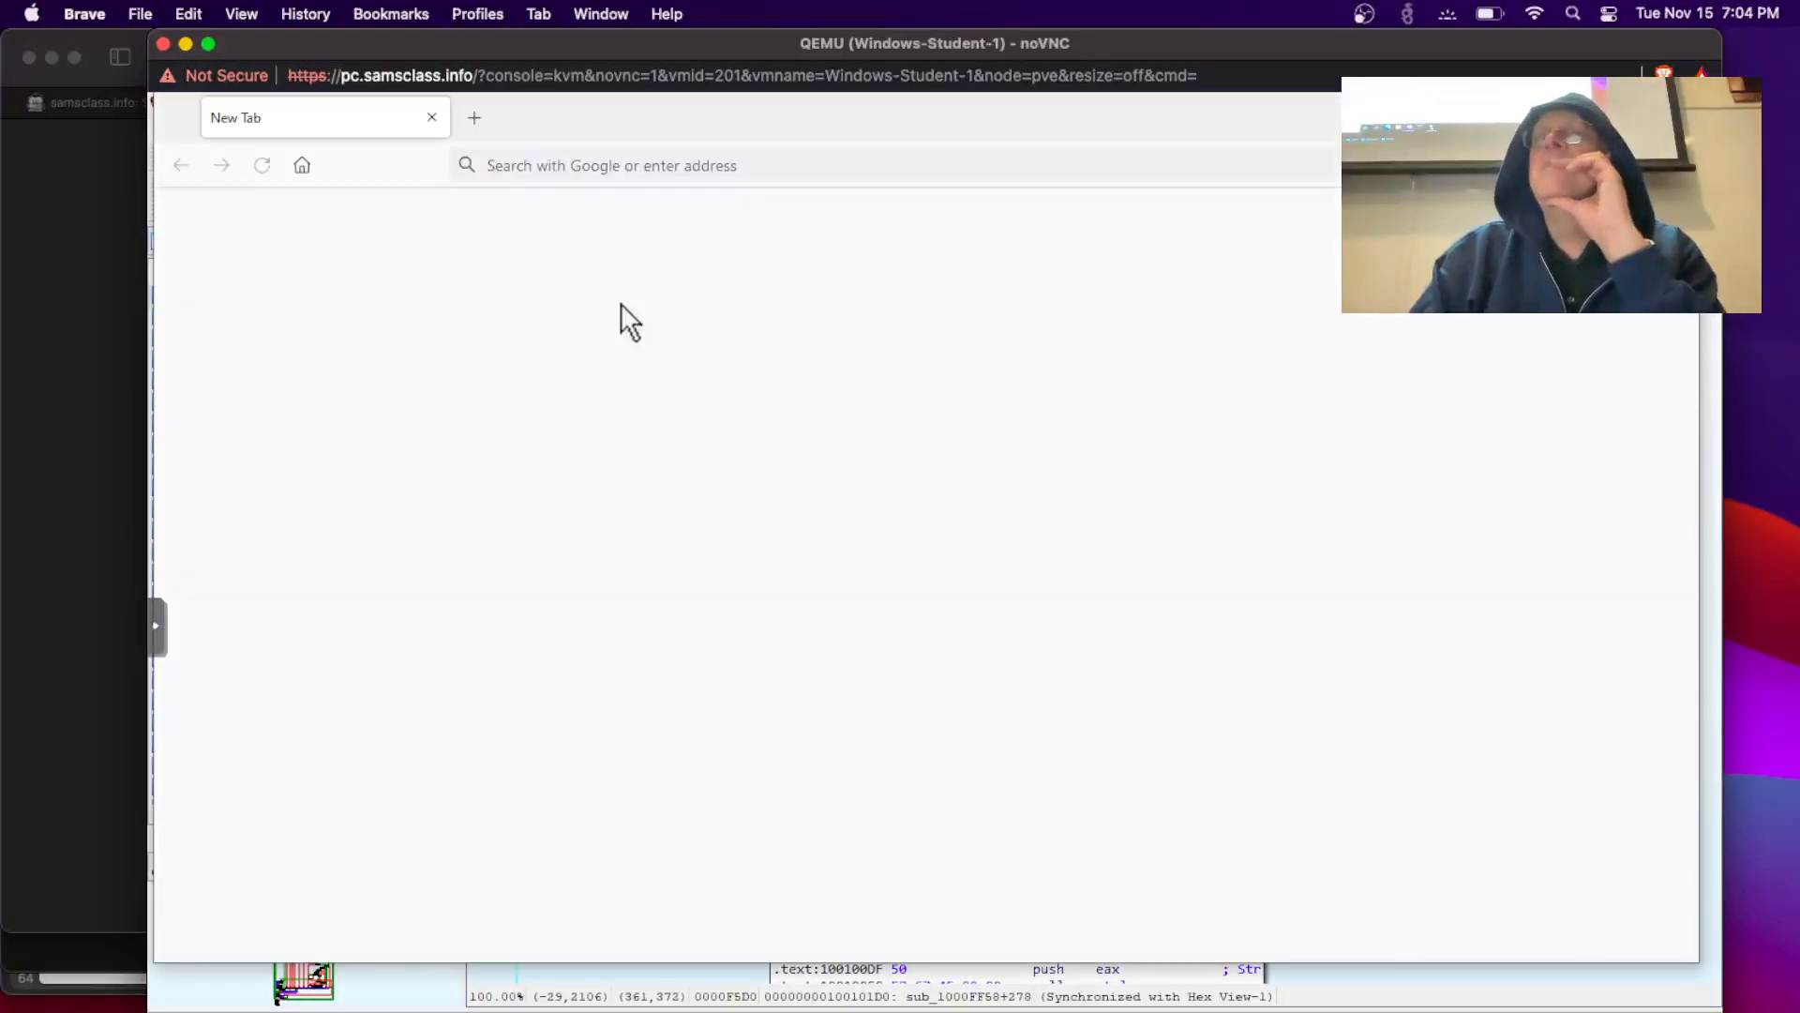
pyautogui.click(580, 167)
pyautogui.write('s')
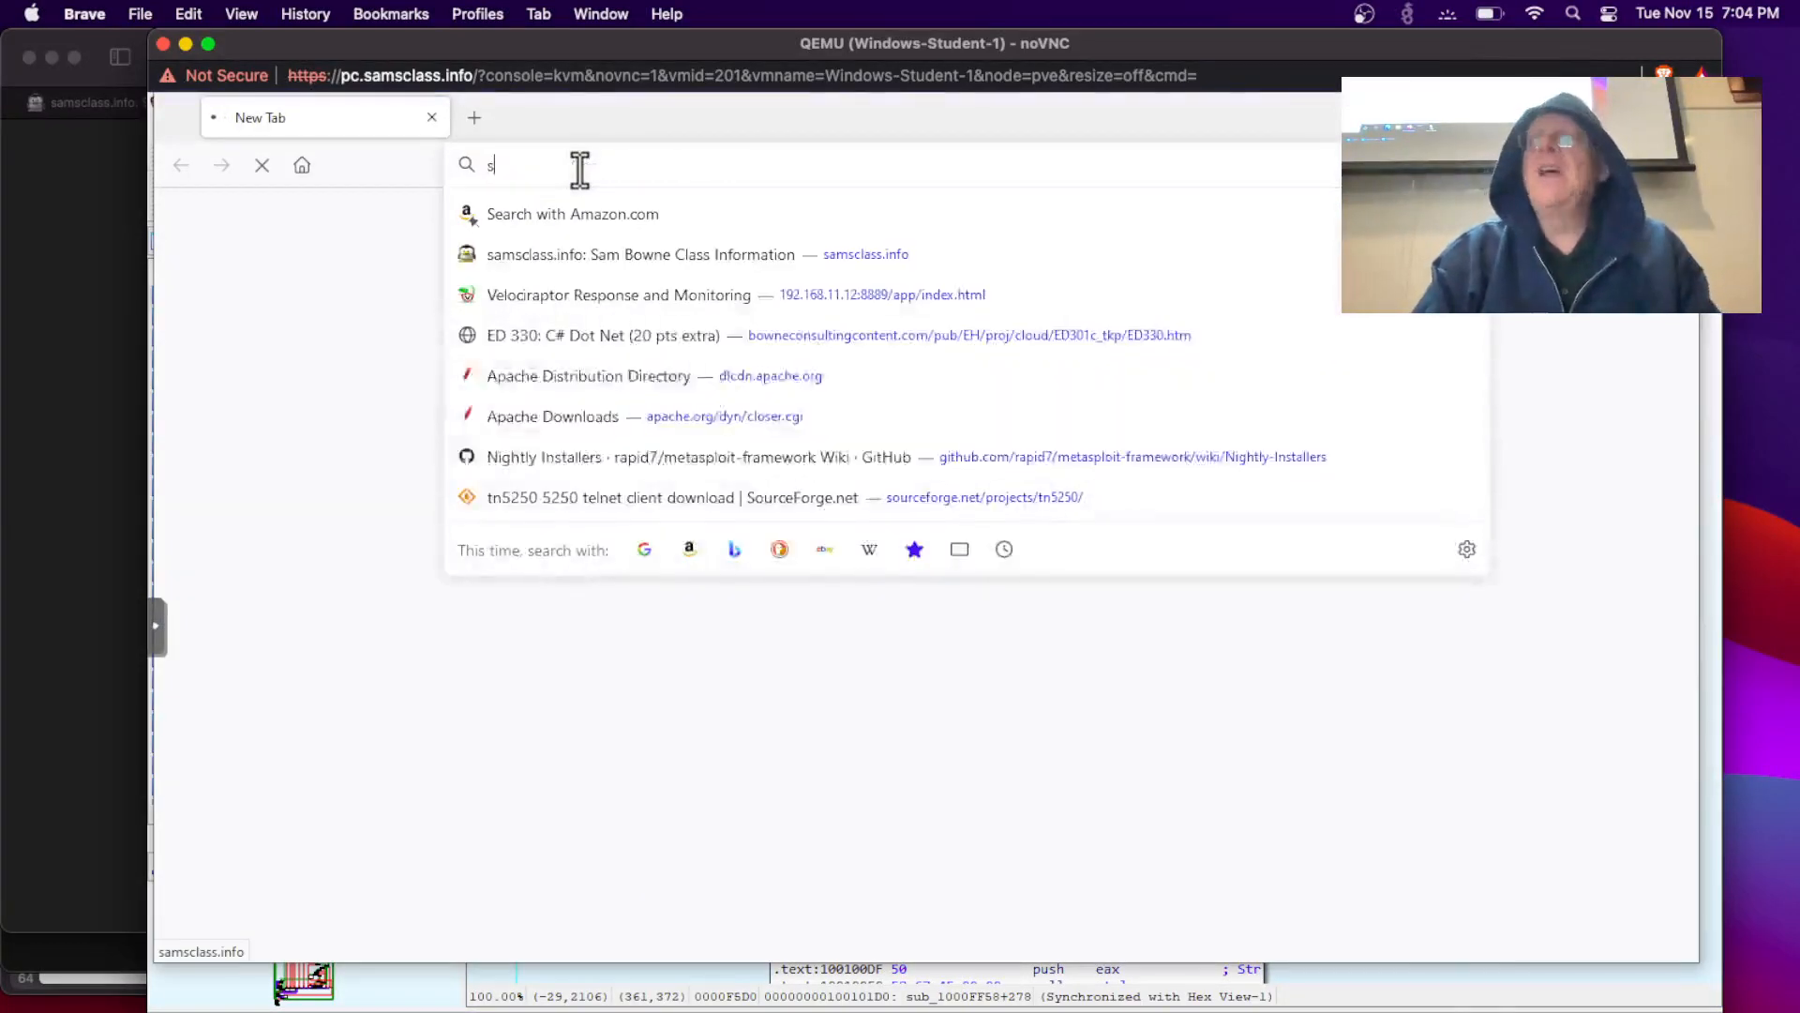
pyautogui.write('amsclass.info')
pyautogui.press('Return')
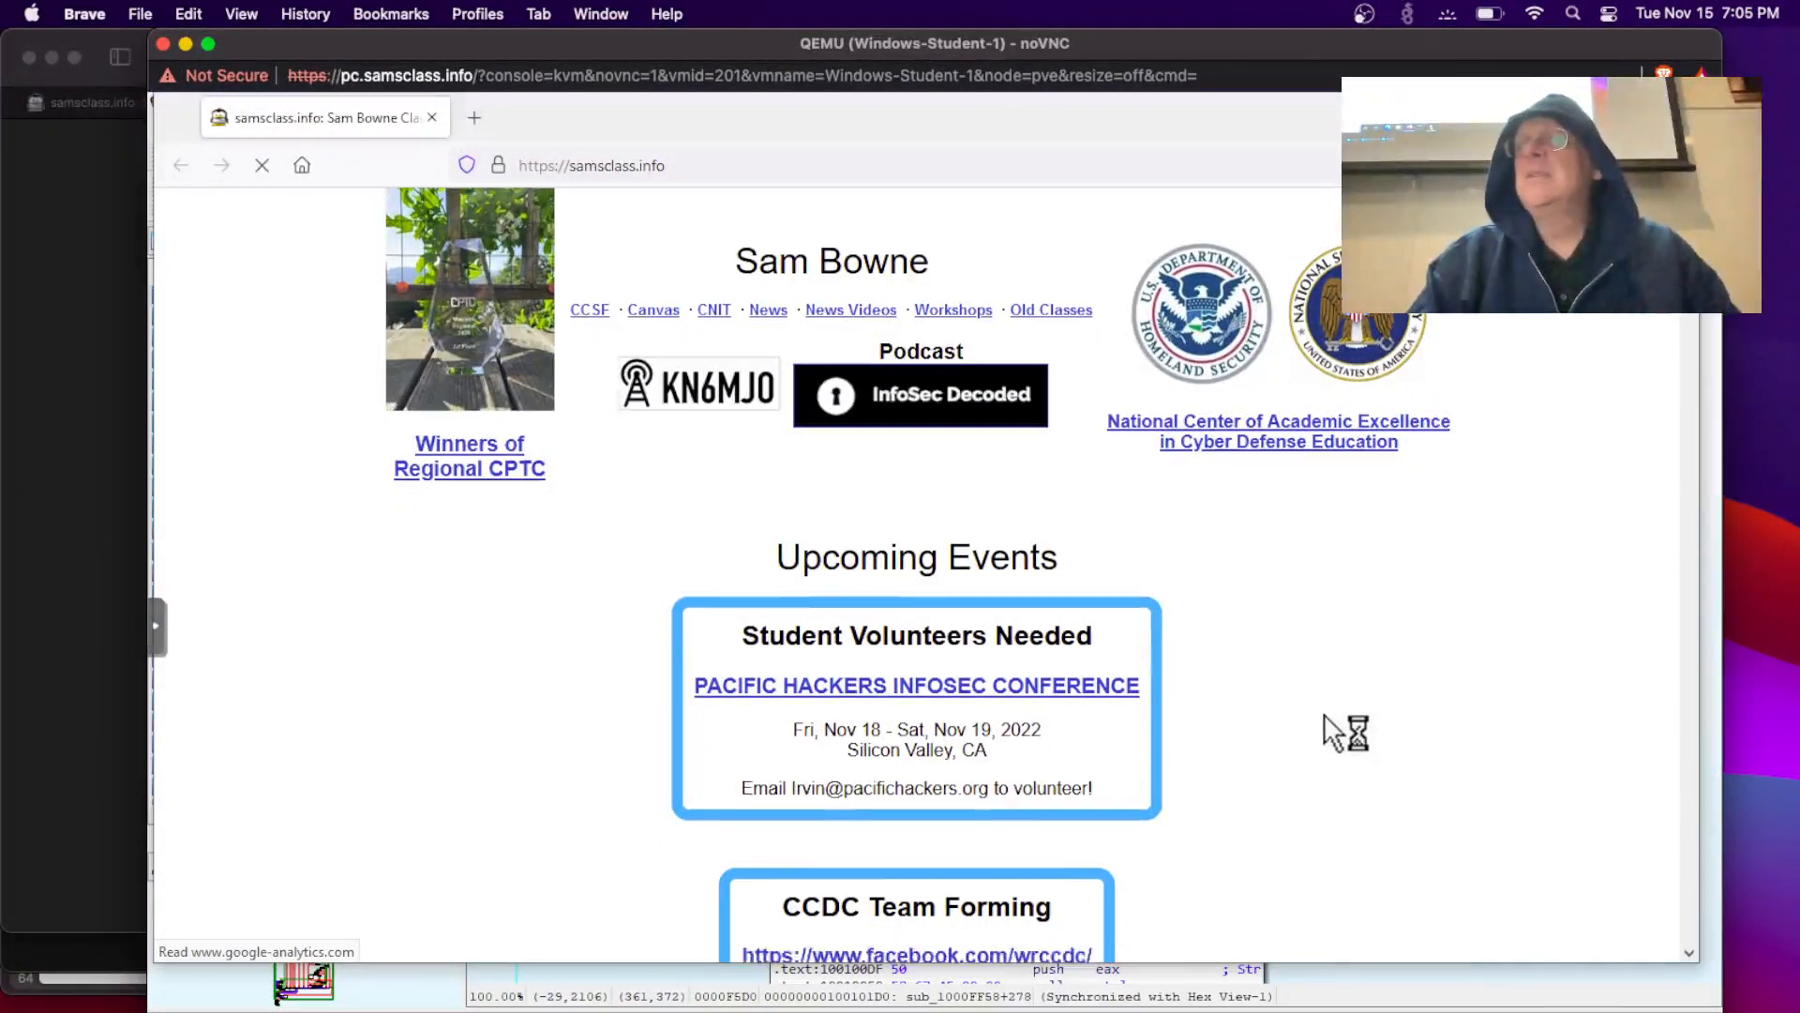
# Step: Open the CNIT 126: Practical Malware Analysis class page and its Projects page
pyautogui.scroll(-4, 1323, 712)
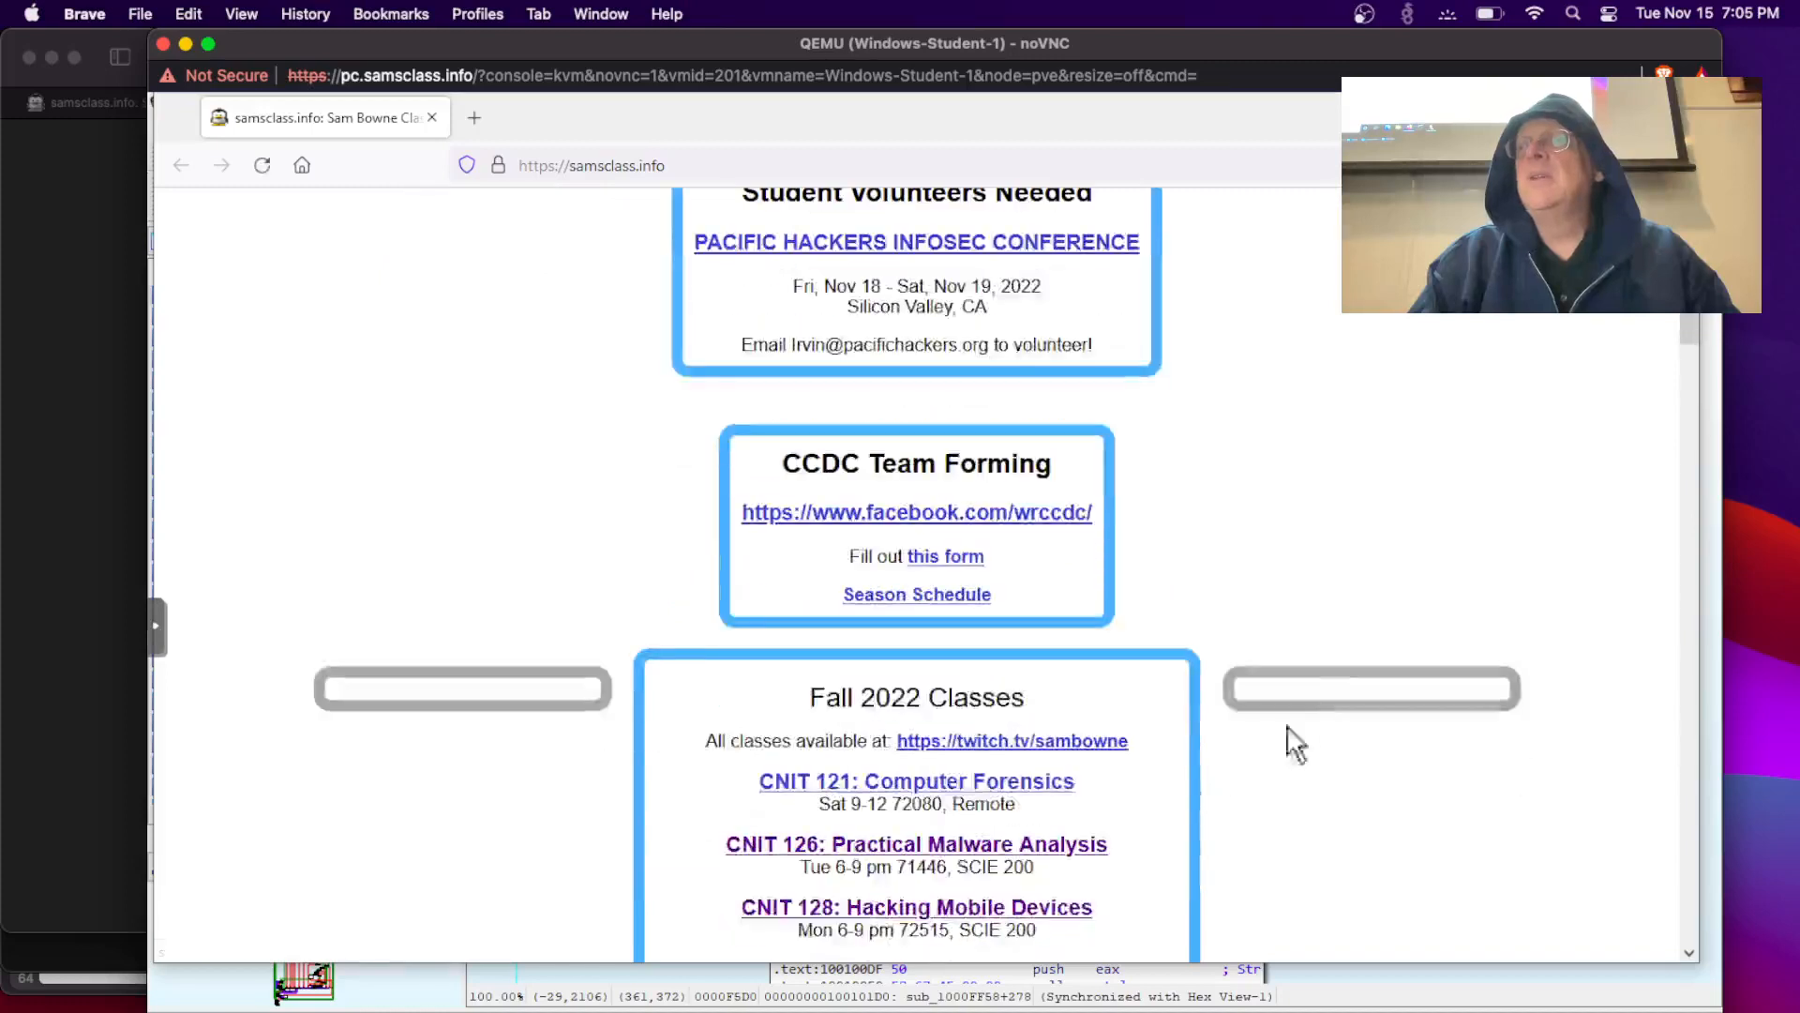
pyautogui.click(948, 846)
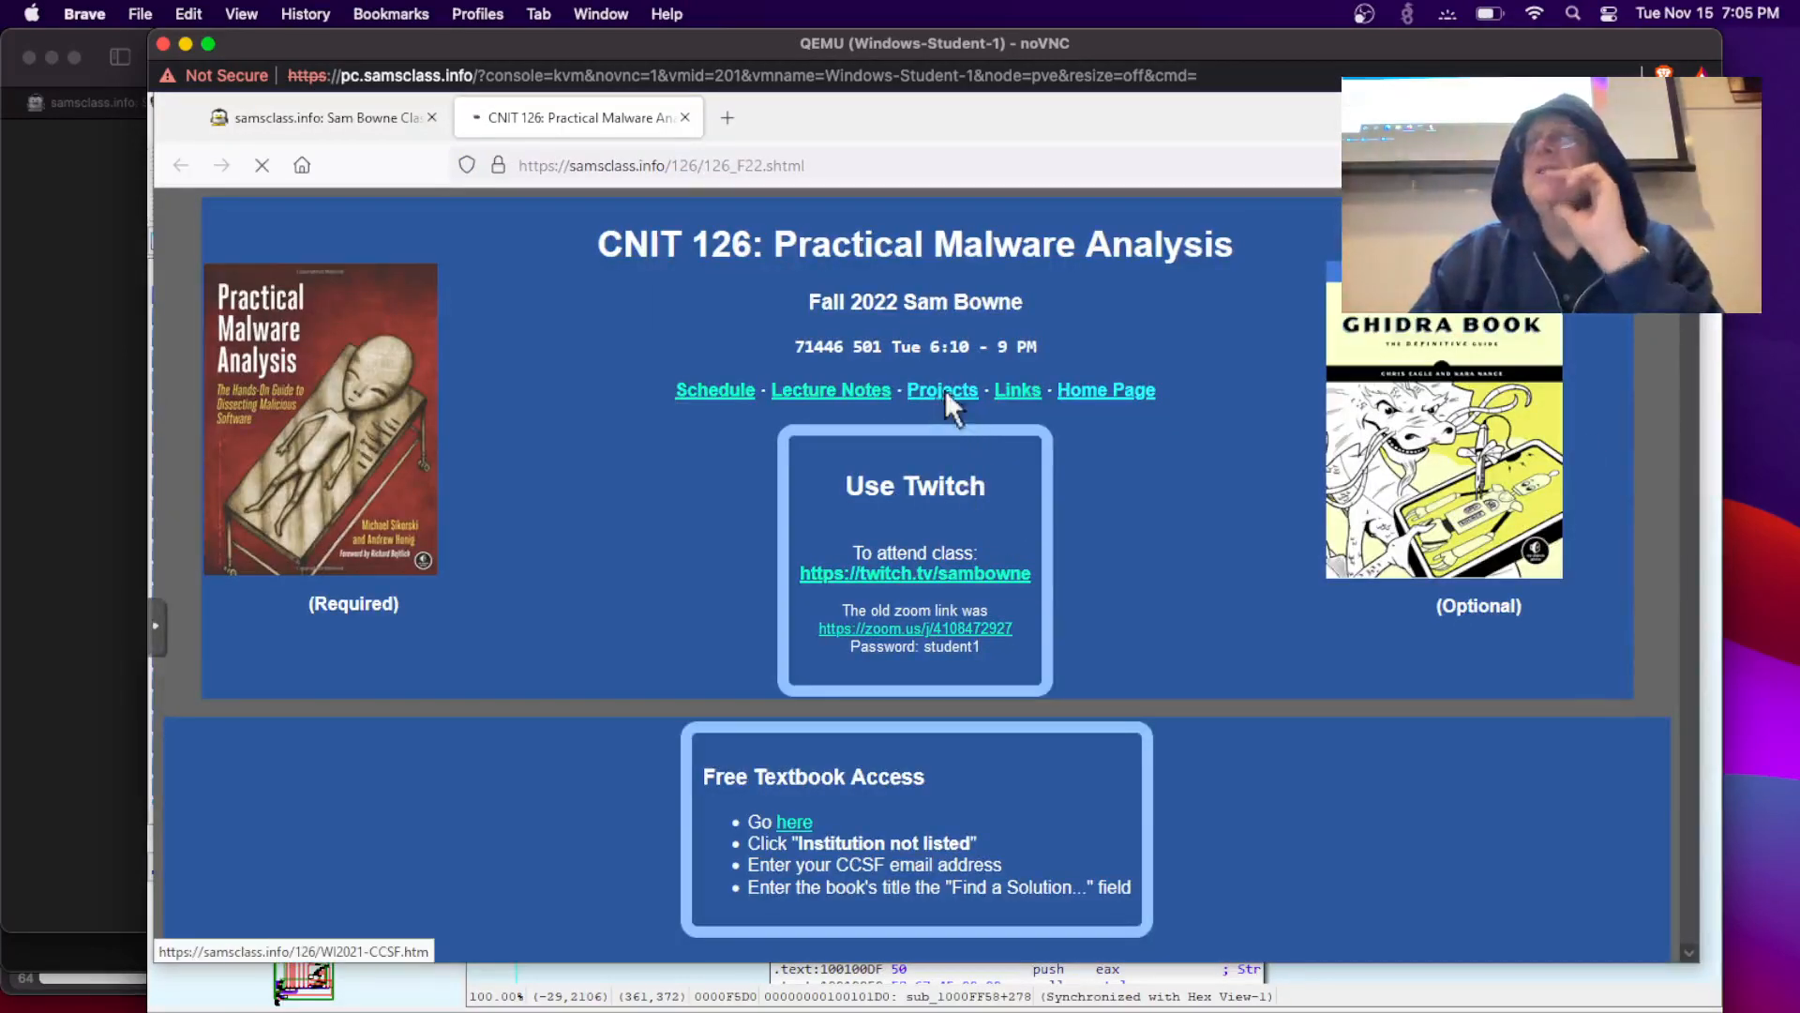
pyautogui.click(943, 390)
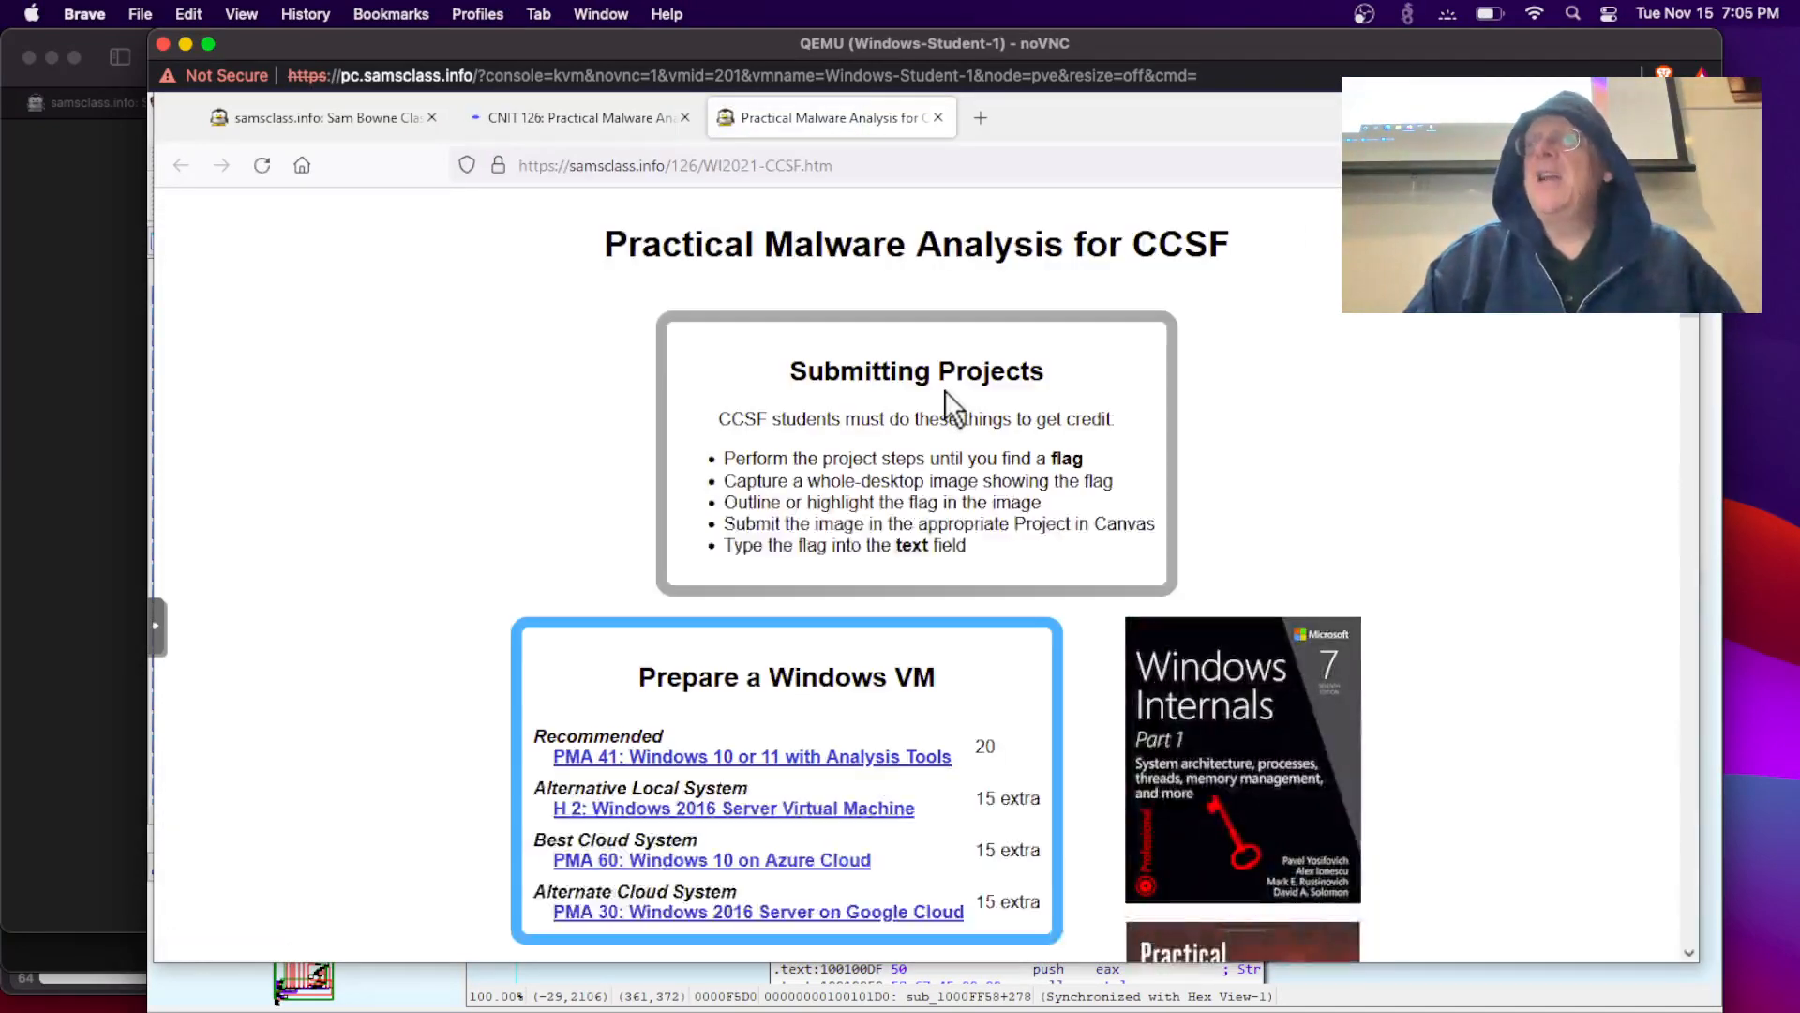
# Step: Open the PMA 303: IDA Pro project from the Disassembly section
pyautogui.scroll(-4, 943, 390)
pyautogui.scroll(-15, 943, 390)
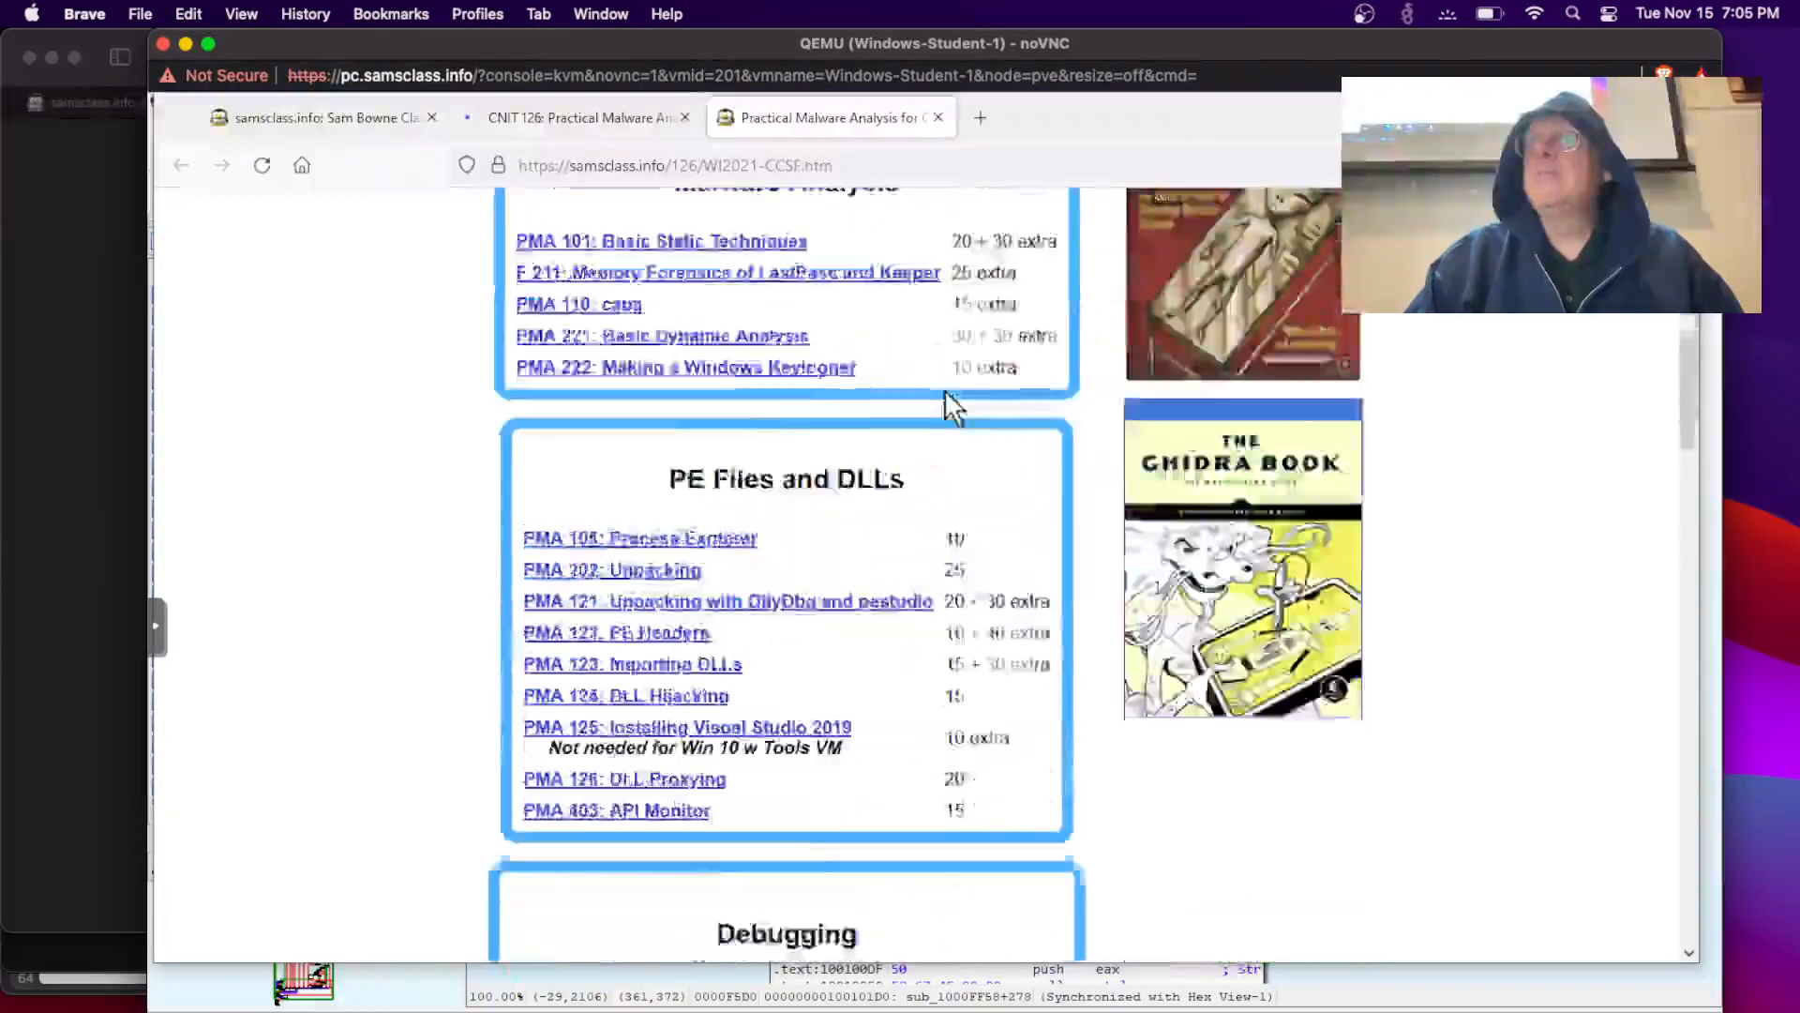
pyautogui.scroll(-6, 944, 390)
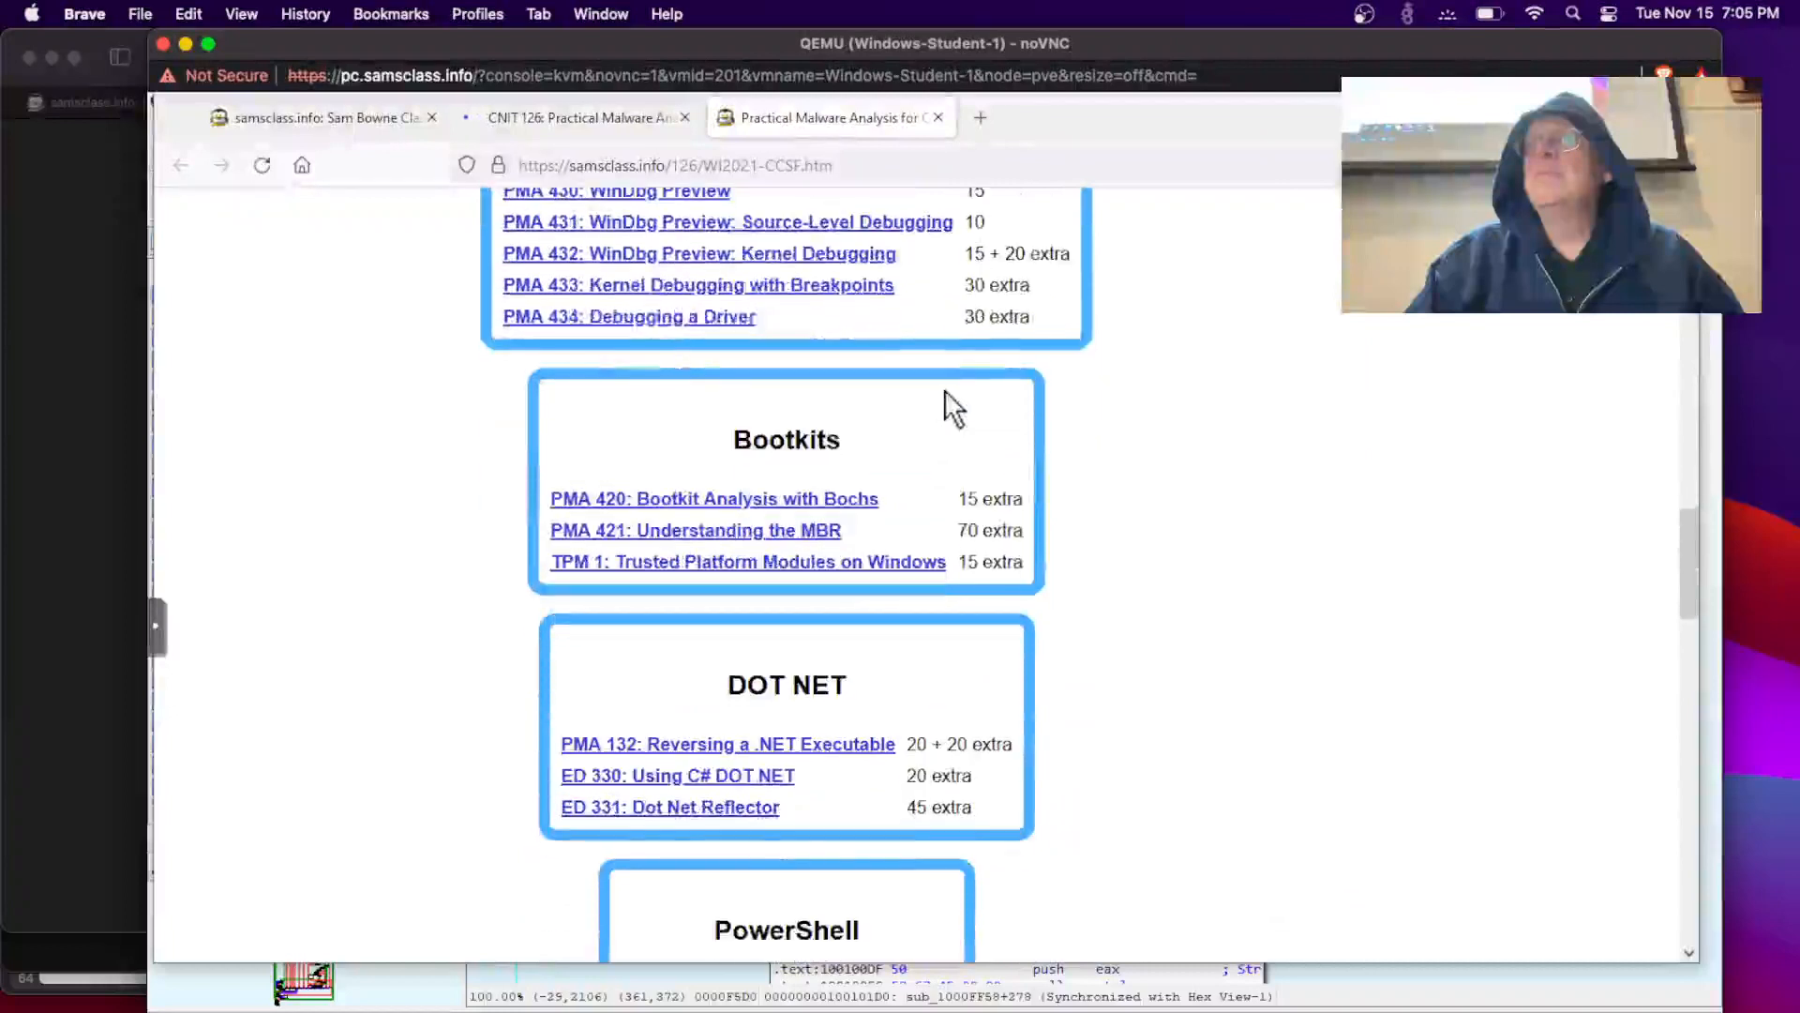
pyautogui.scroll(-7, 943, 391)
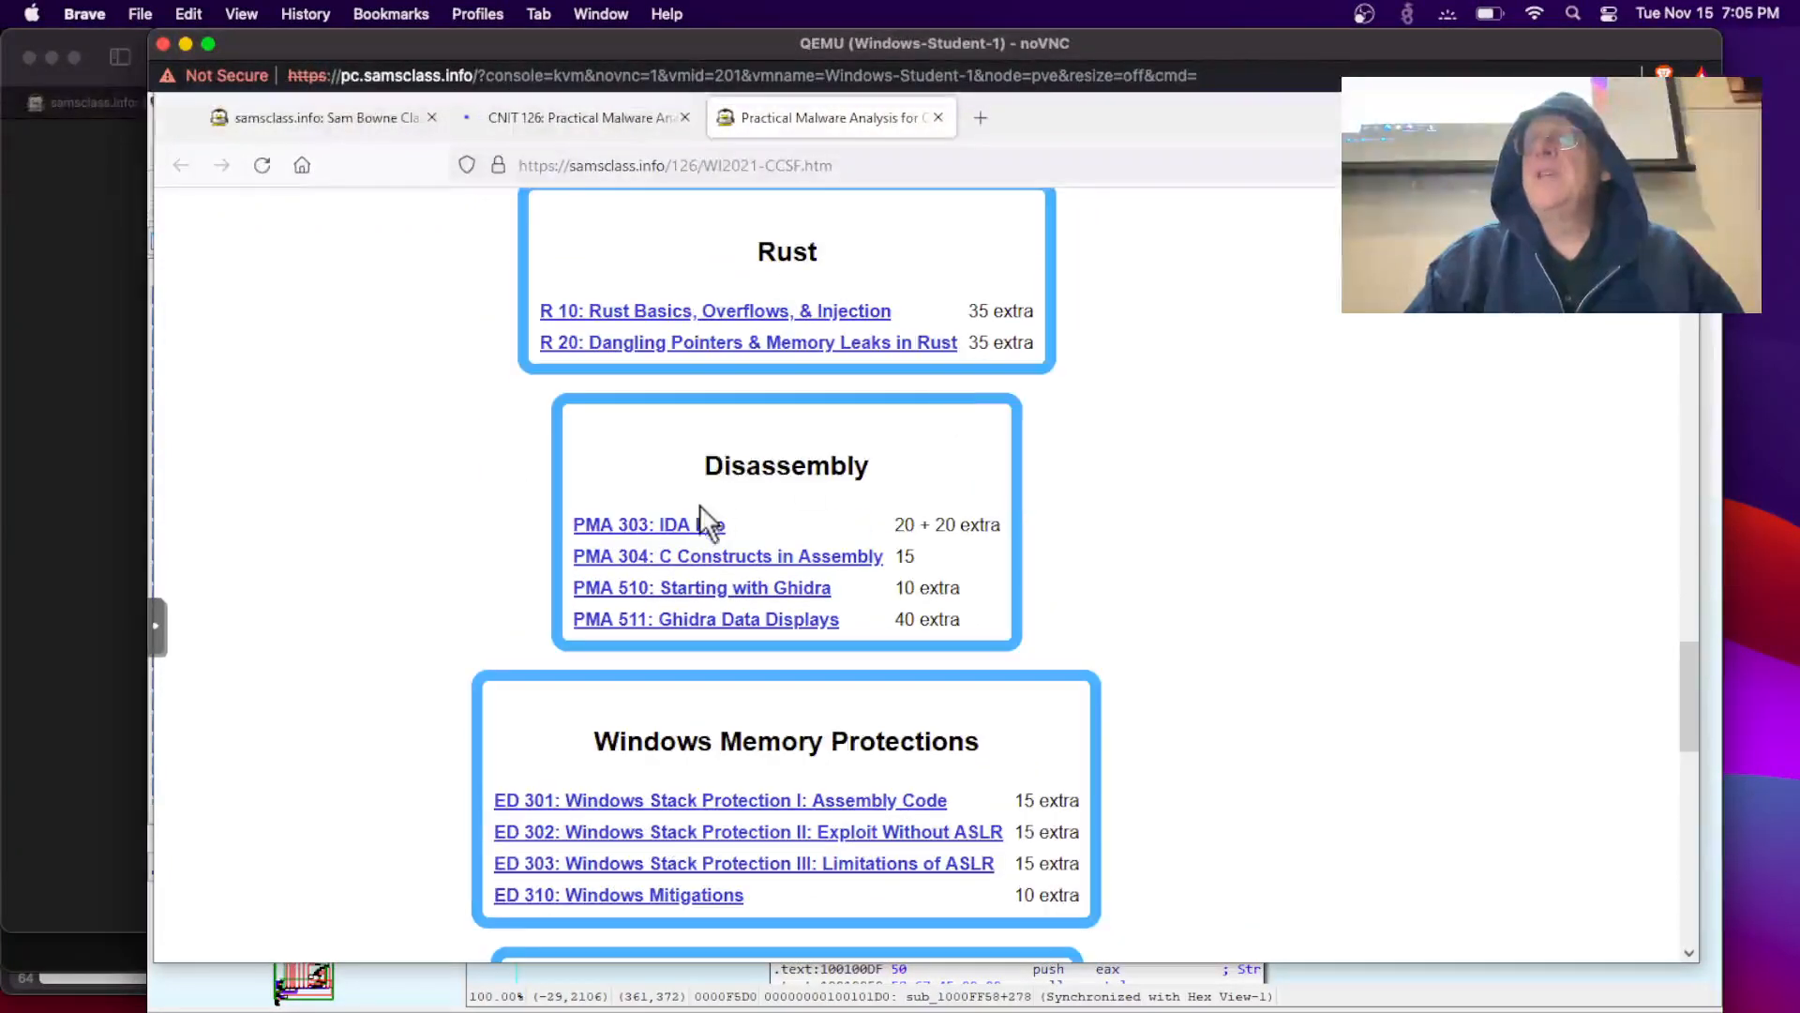
pyautogui.click(697, 526)
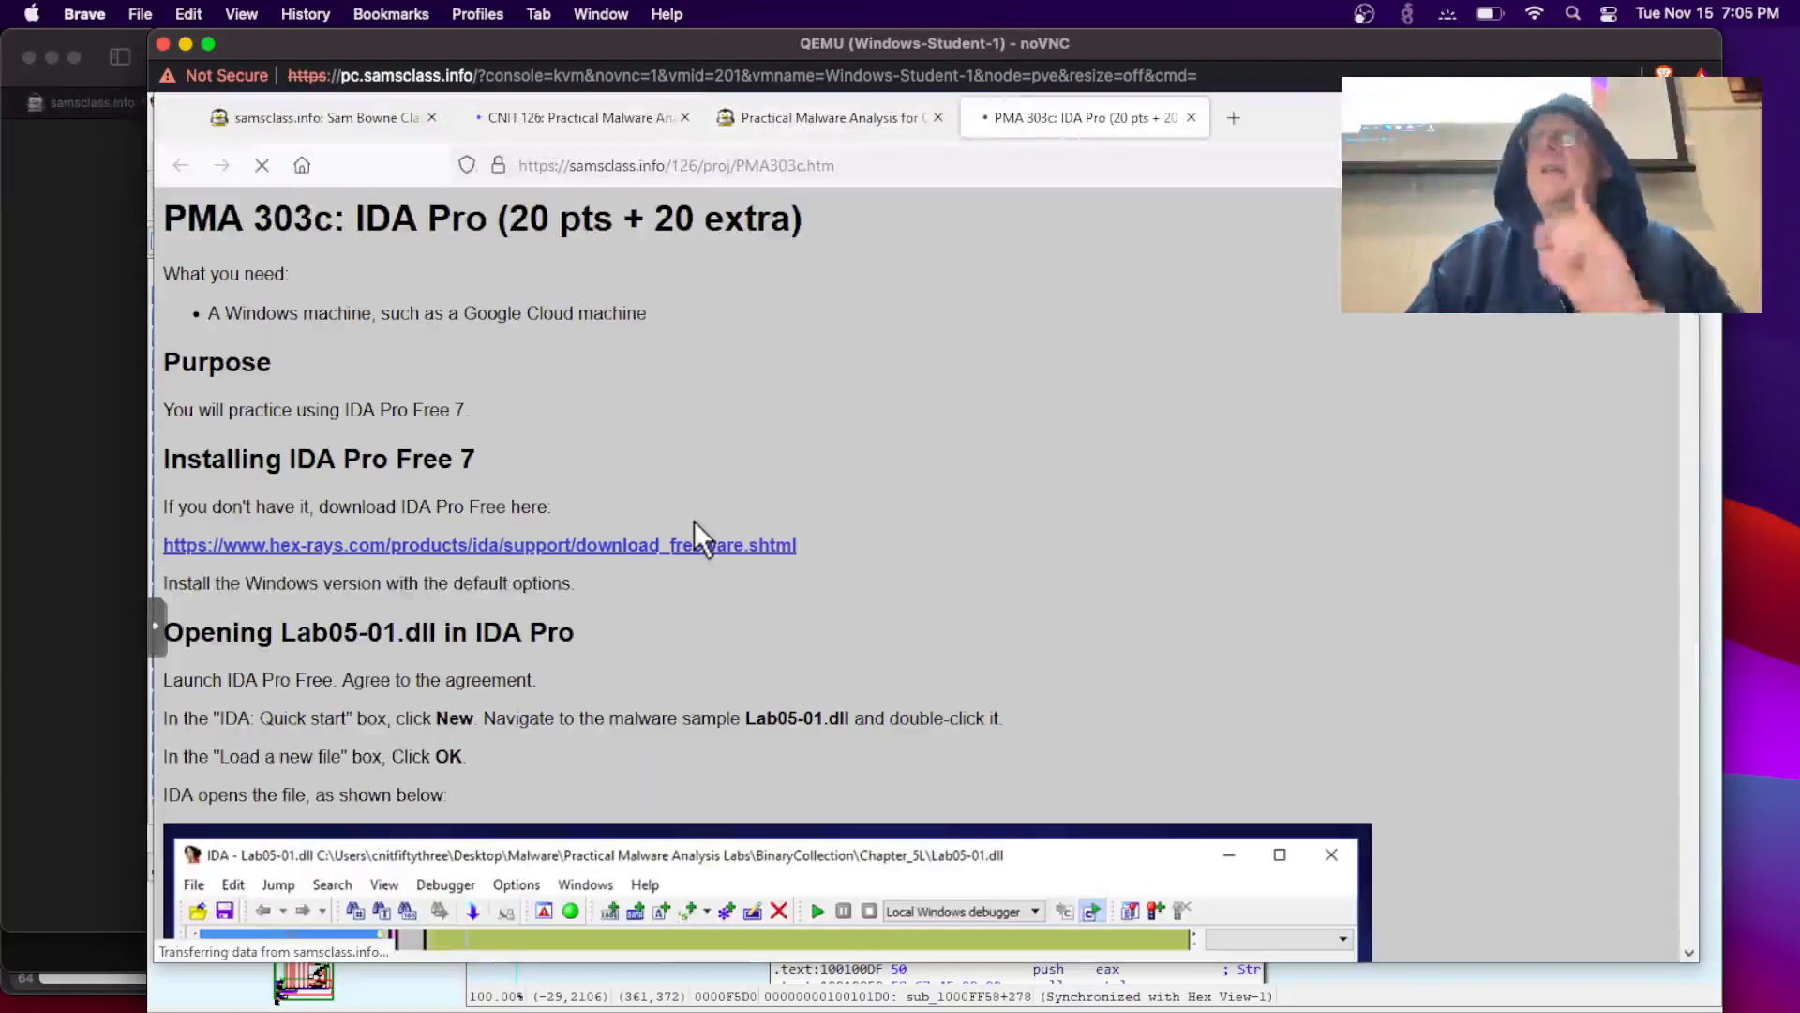
# Step: Find the "Challenges with IDA" section of the project page and download crackme-121-1.exe
pyautogui.press('End')
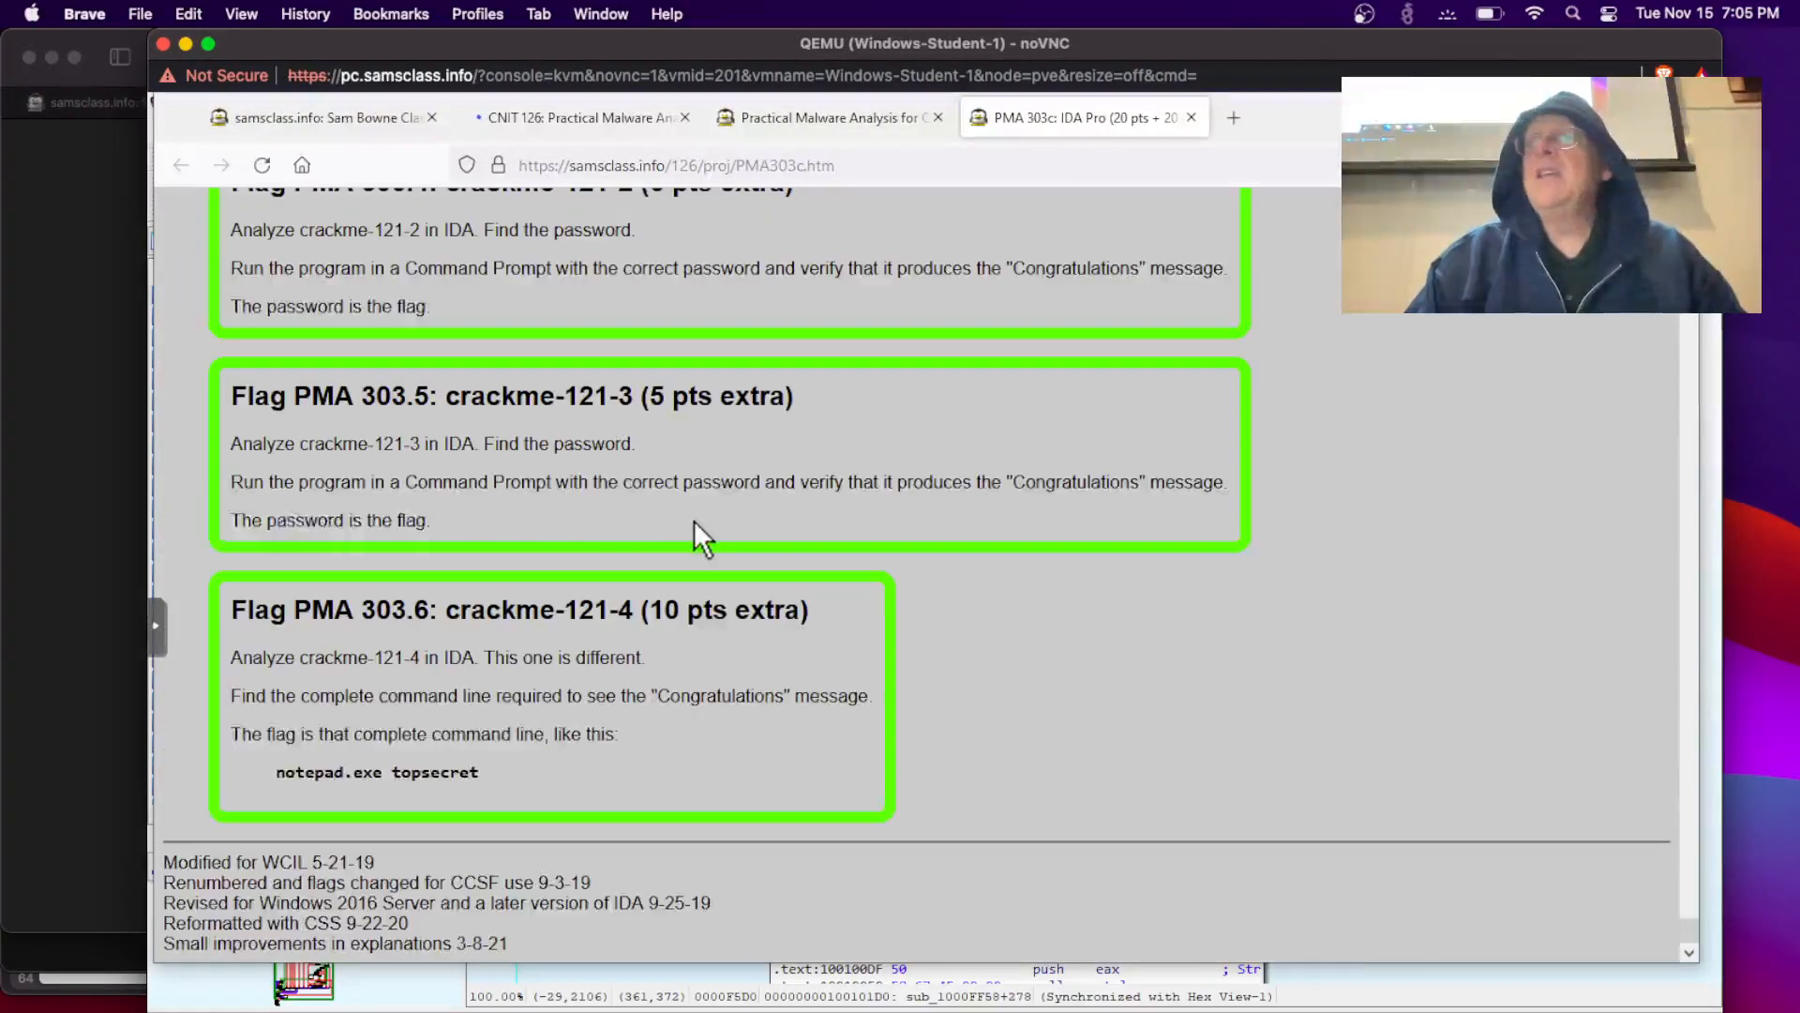
pyautogui.scroll(5, 693, 520)
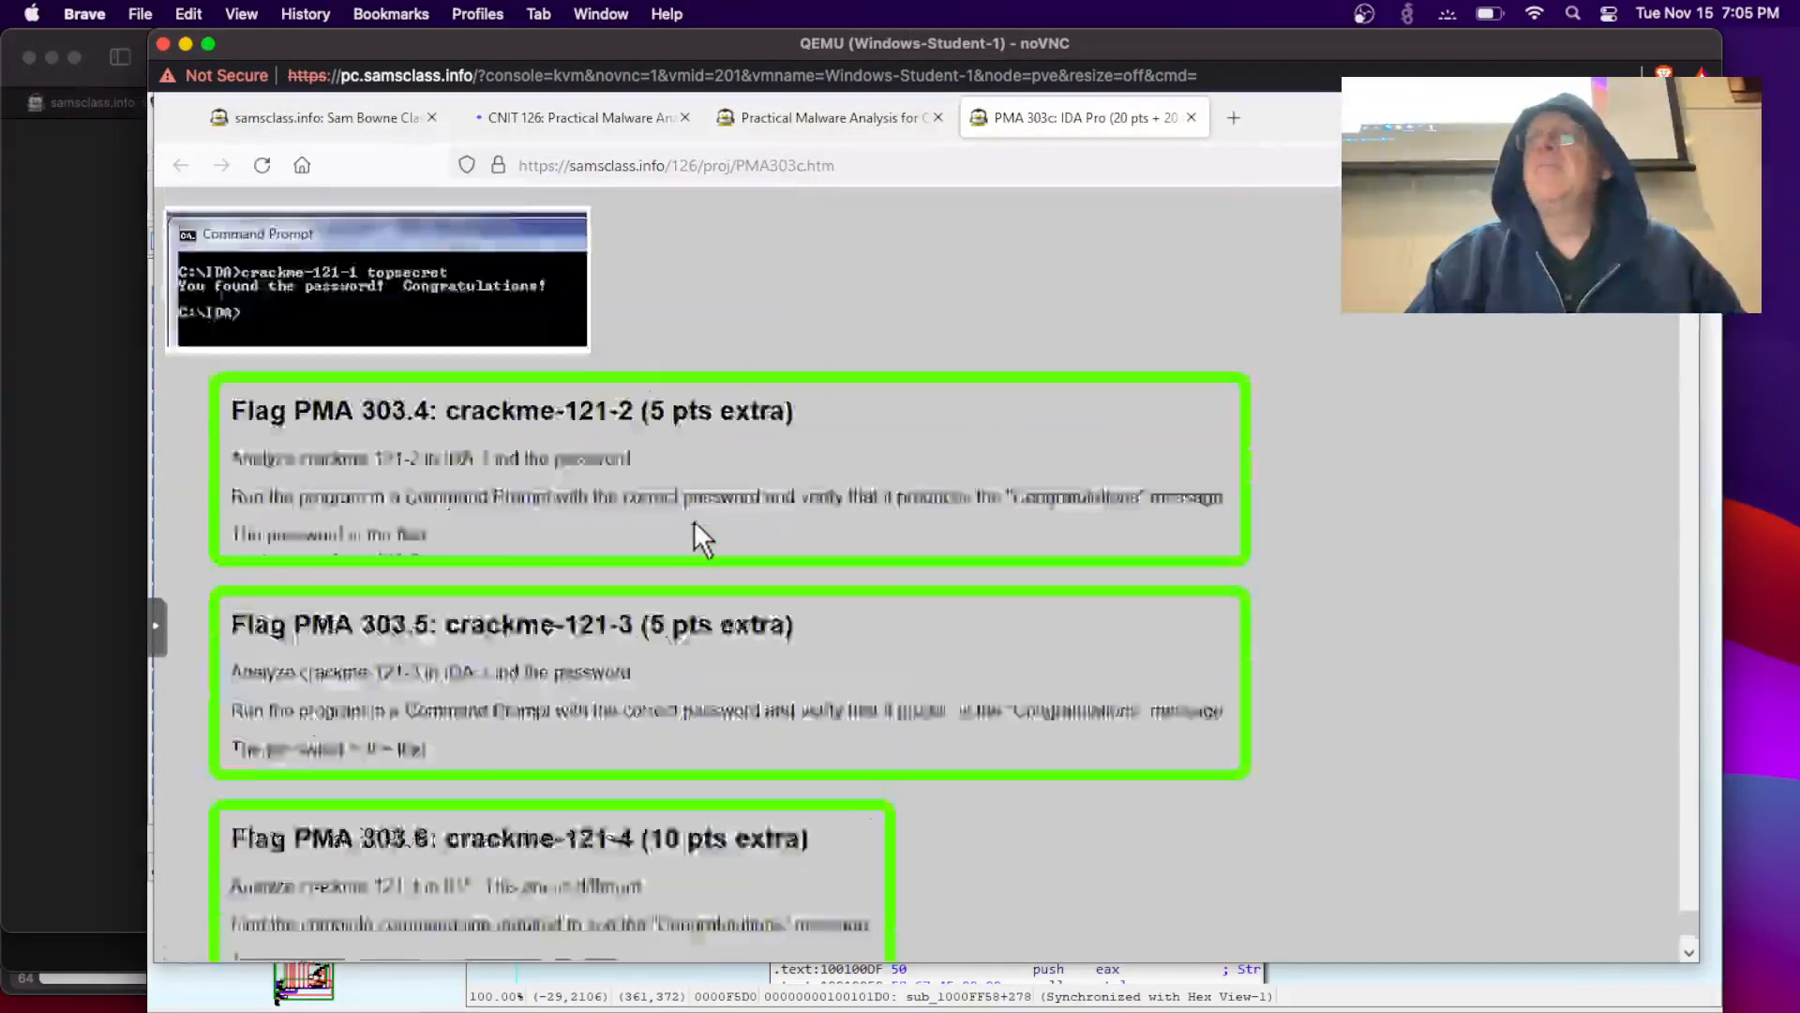
pyautogui.scroll(6, 694, 521)
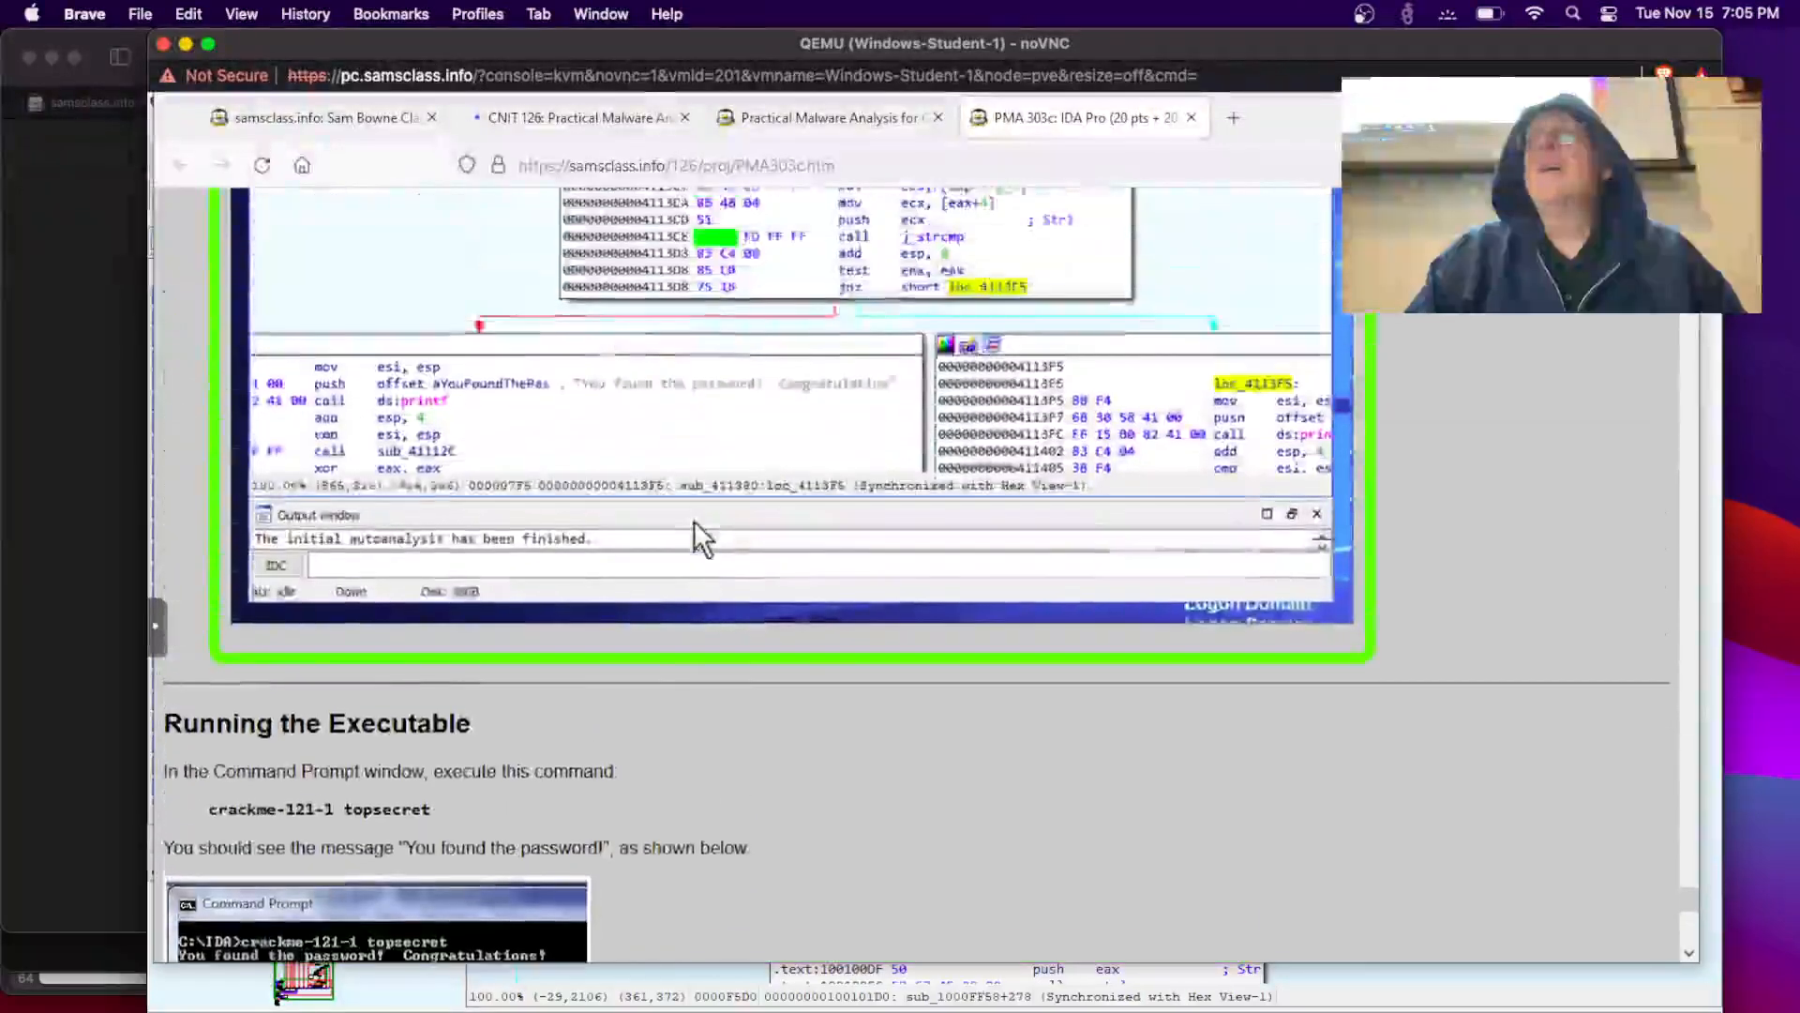
pyautogui.scroll(8, 700, 537)
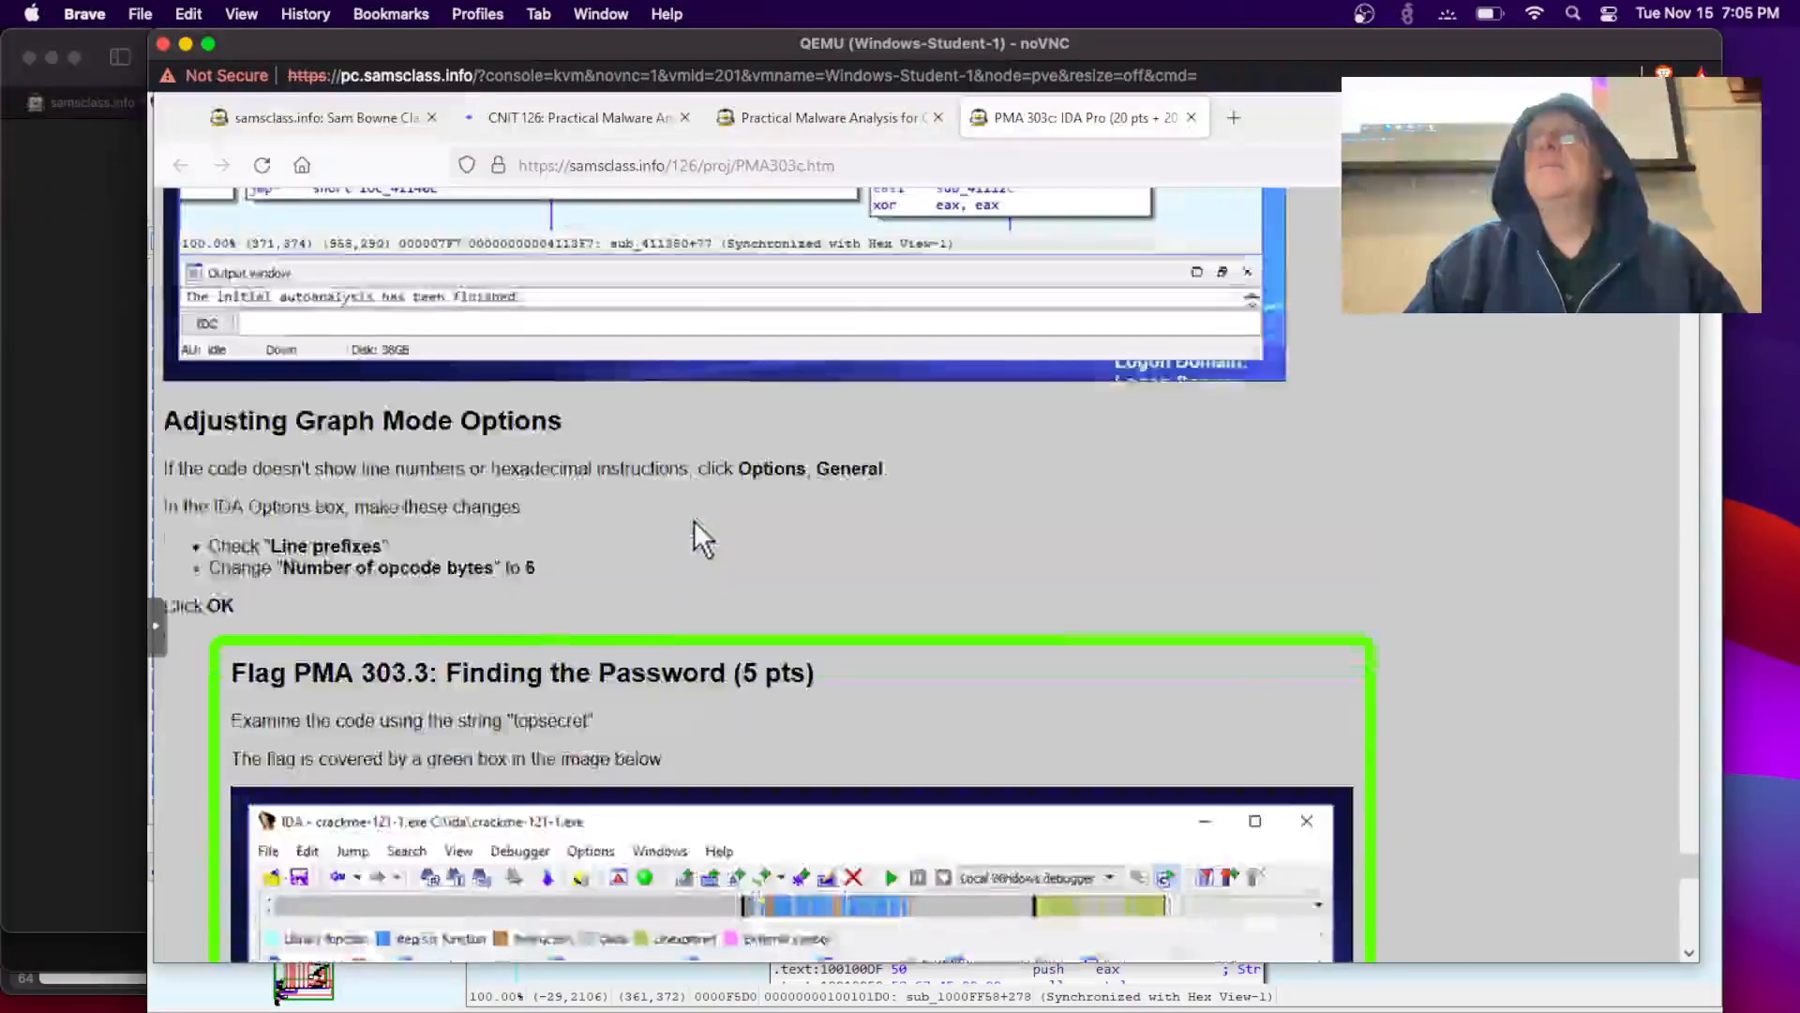
pyautogui.scroll(2, 699, 538)
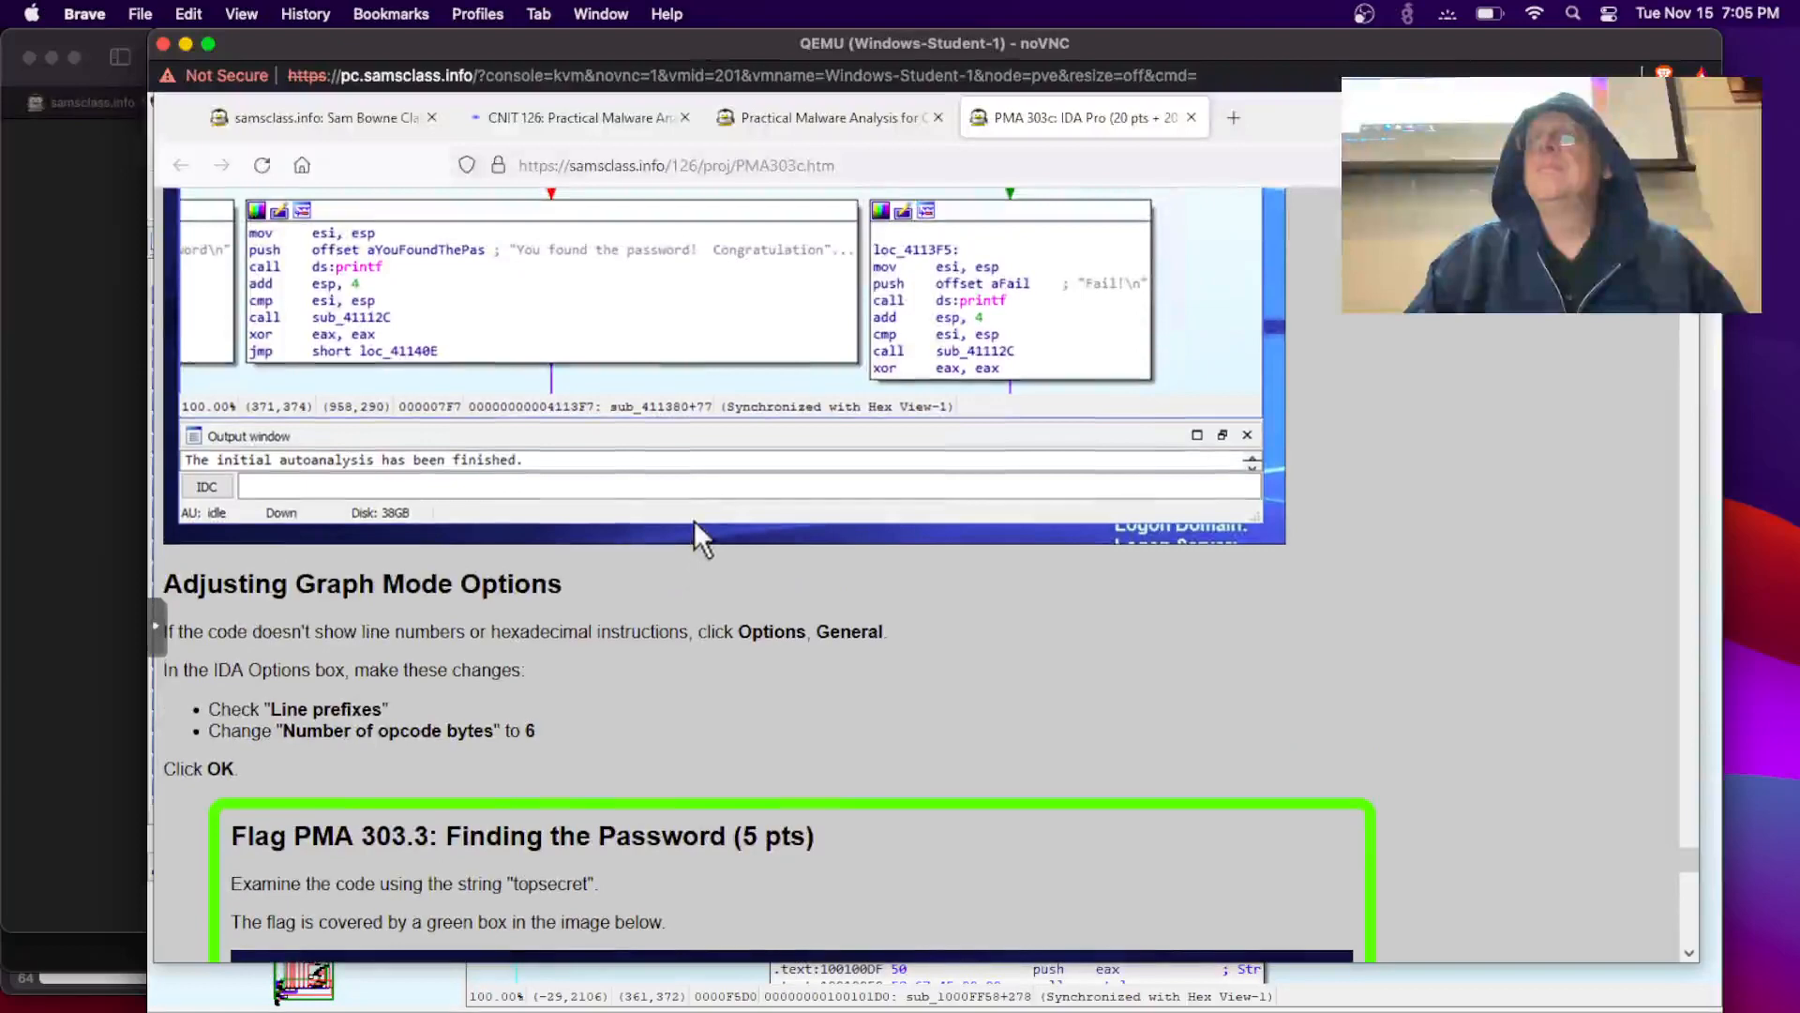
pyautogui.scroll(10, 694, 521)
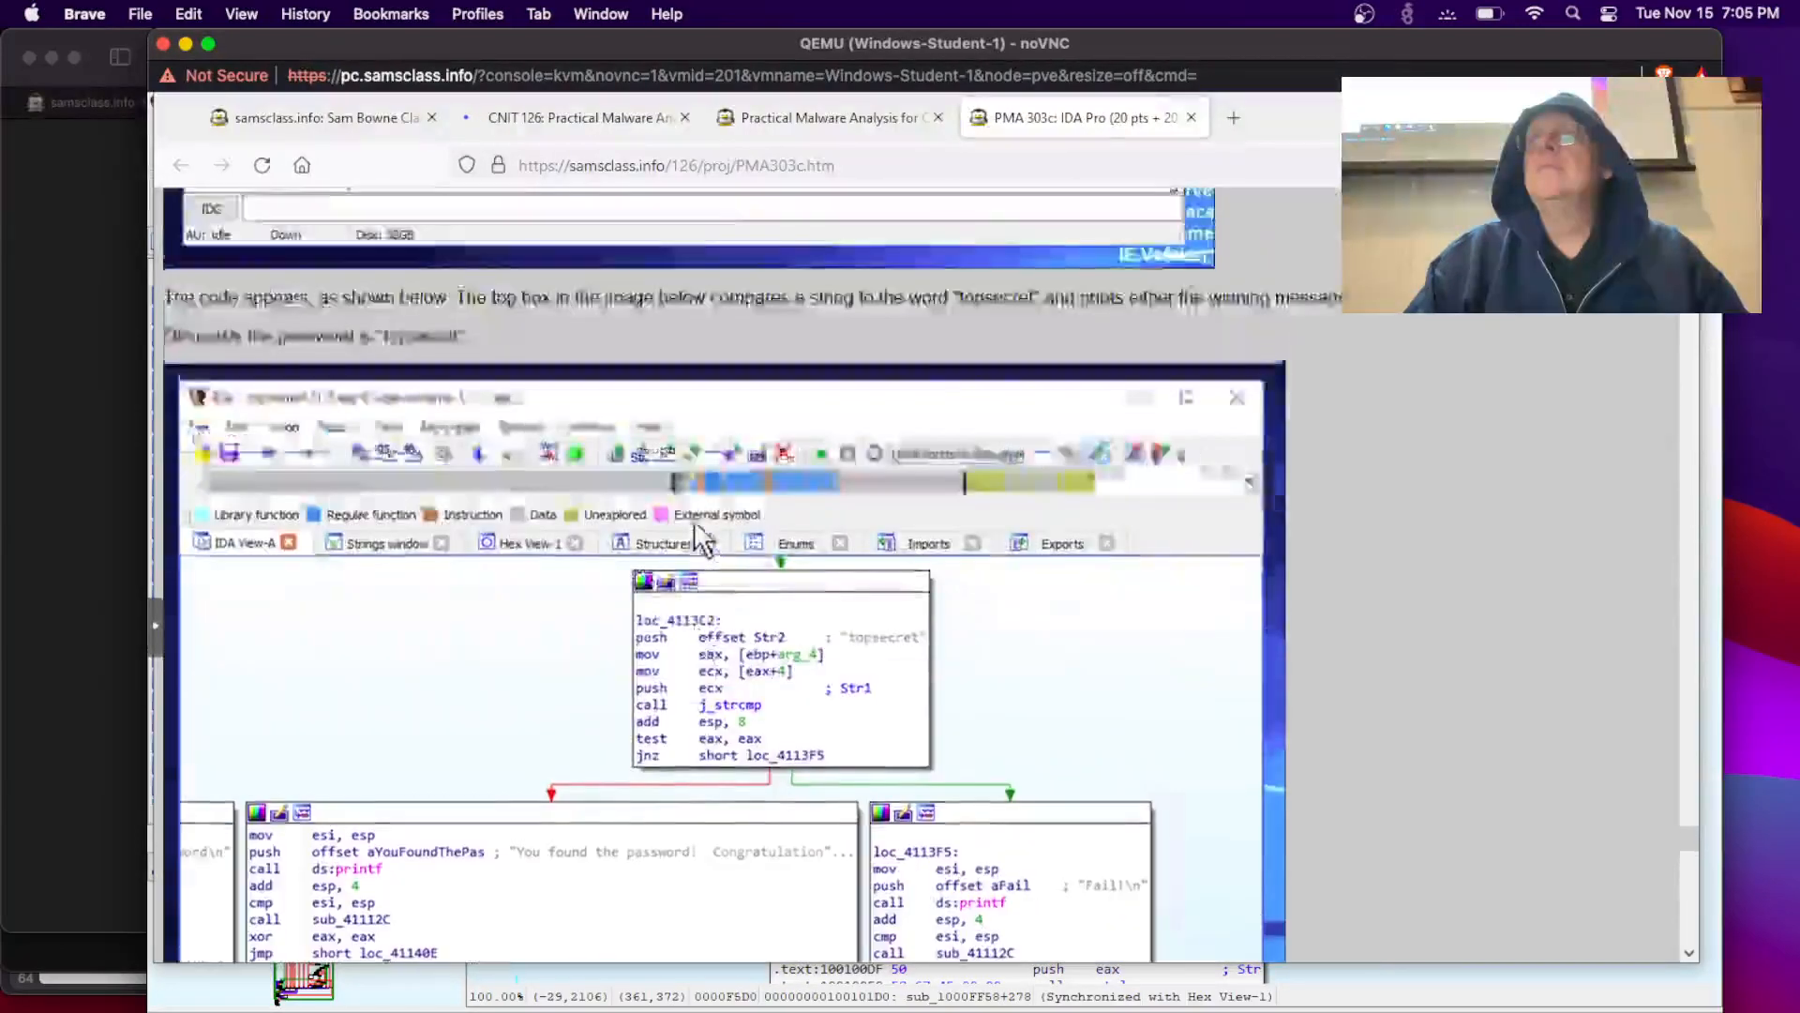
pyautogui.scroll(2, 694, 521)
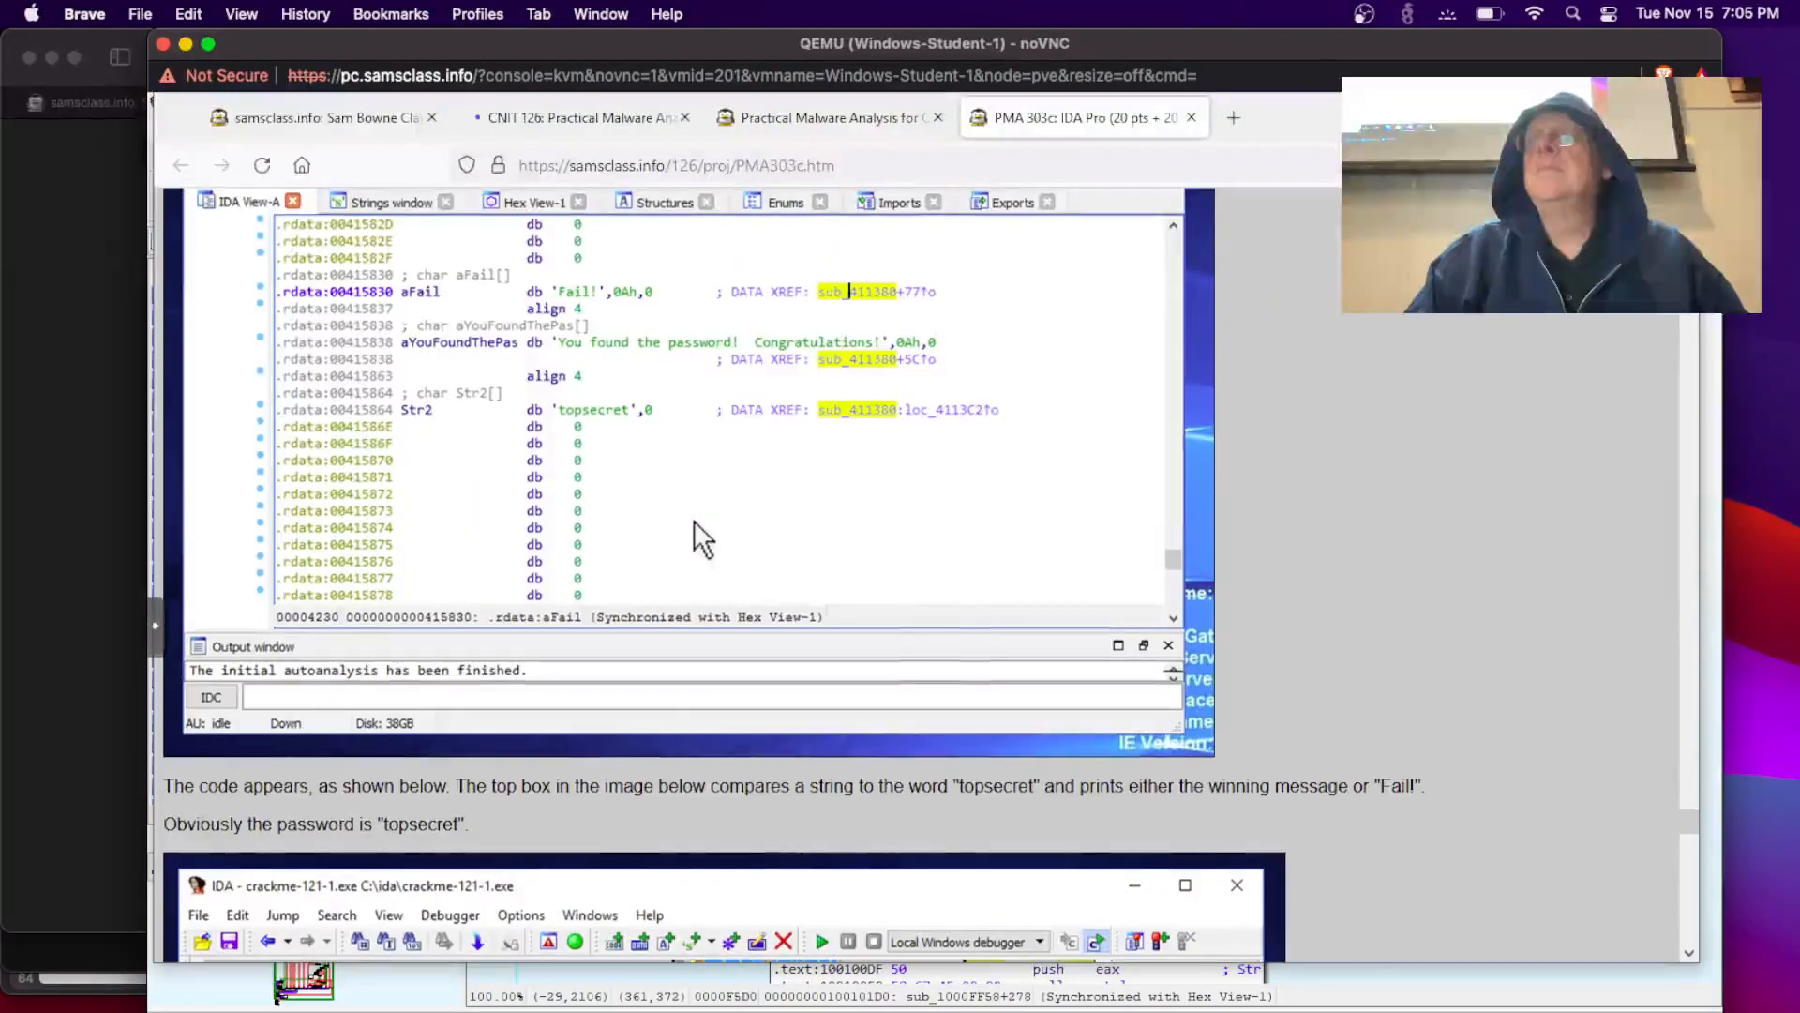
pyautogui.scroll(2, 694, 520)
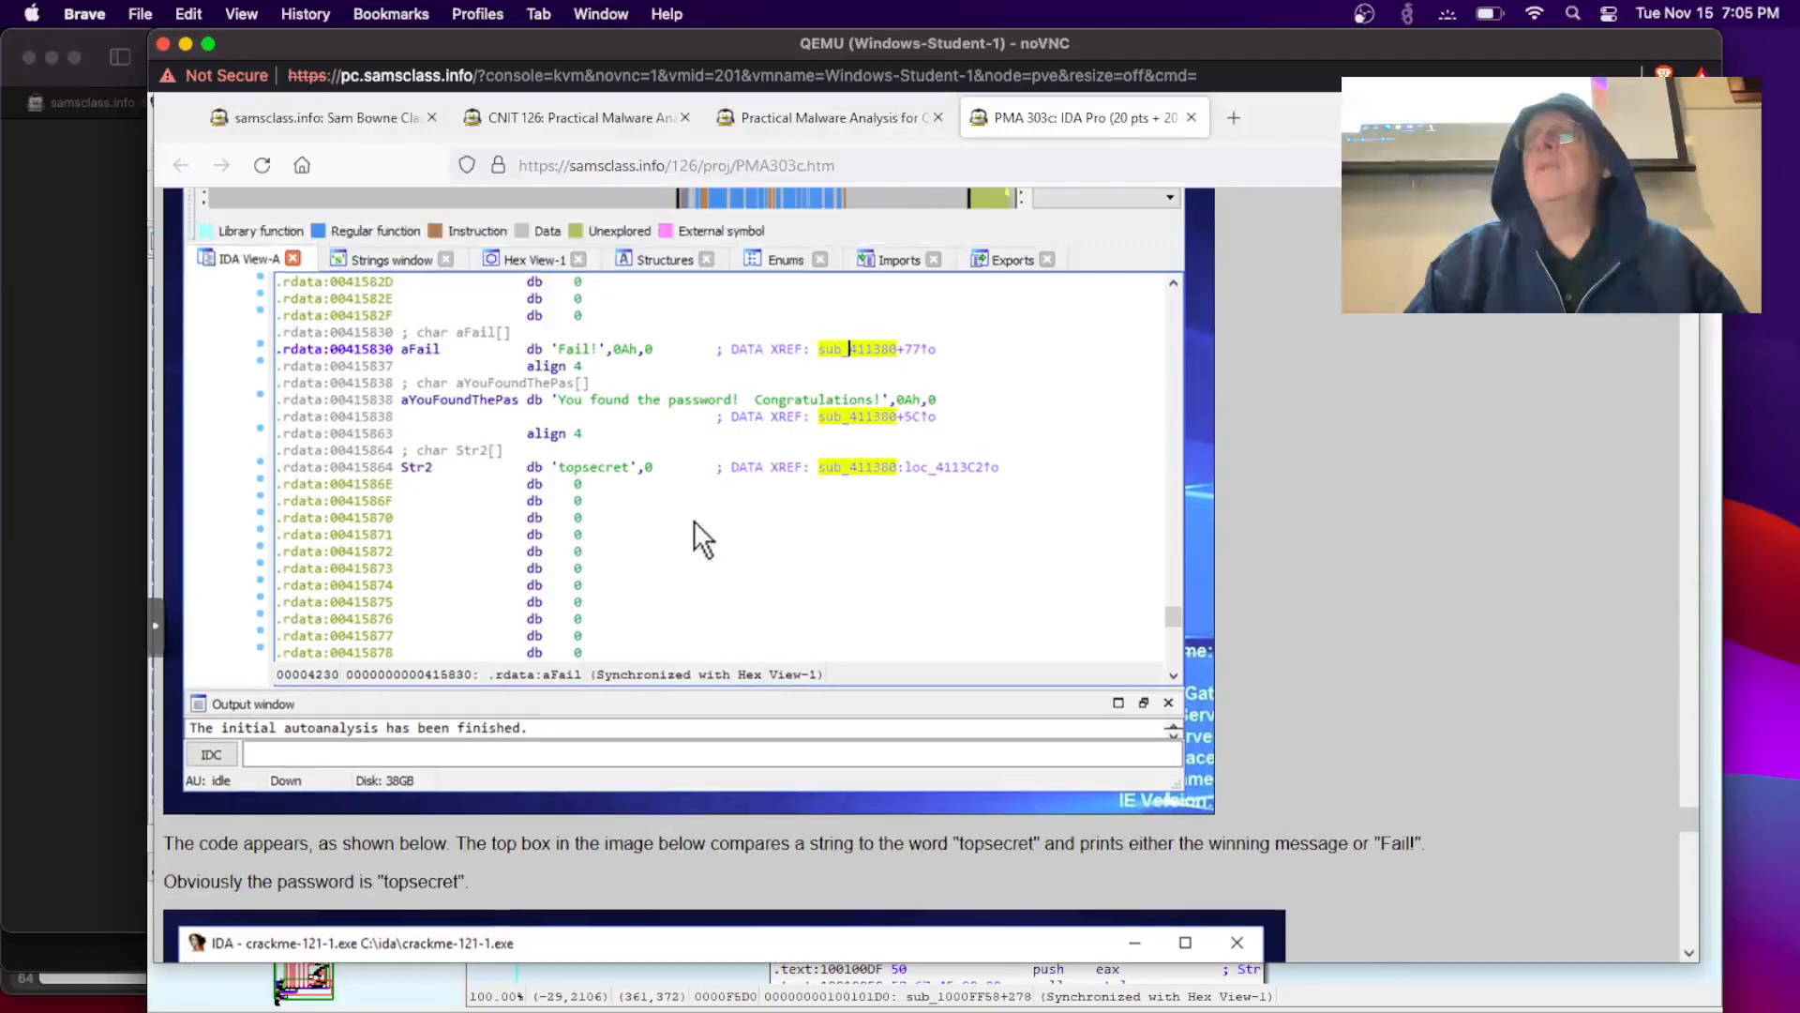
pyautogui.scroll(10, 694, 521)
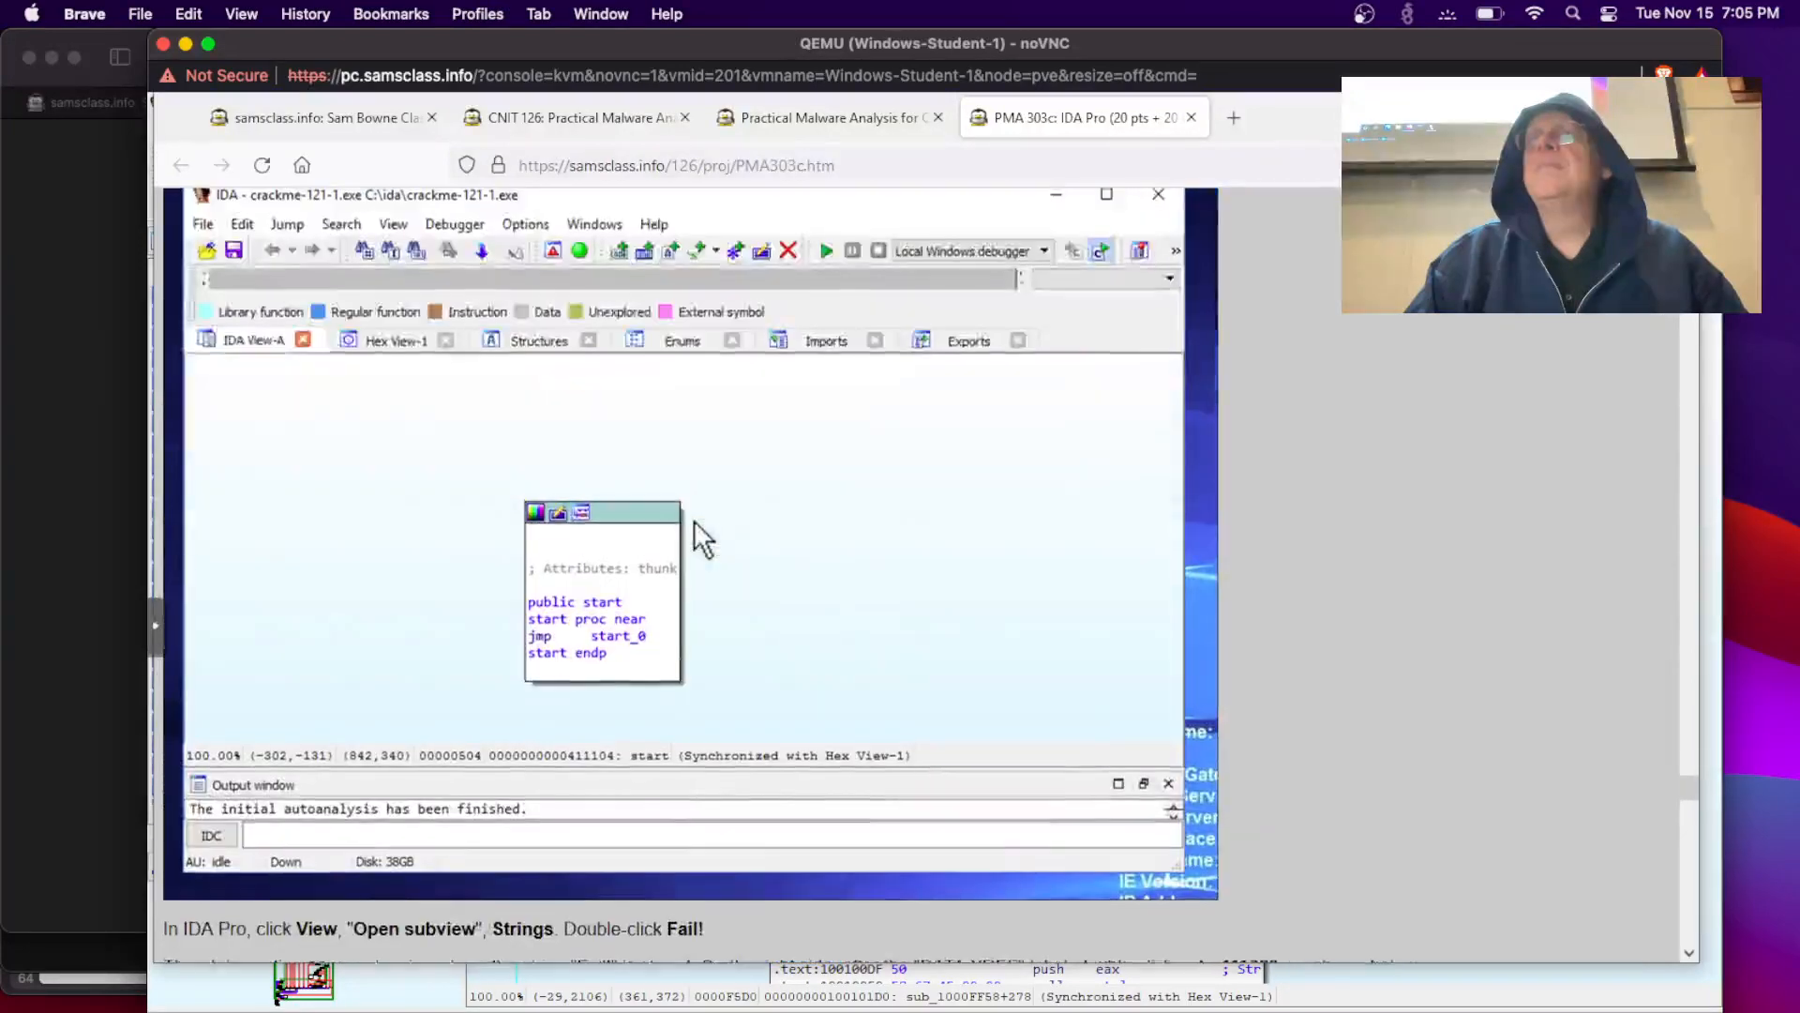
pyautogui.scroll(9, 694, 520)
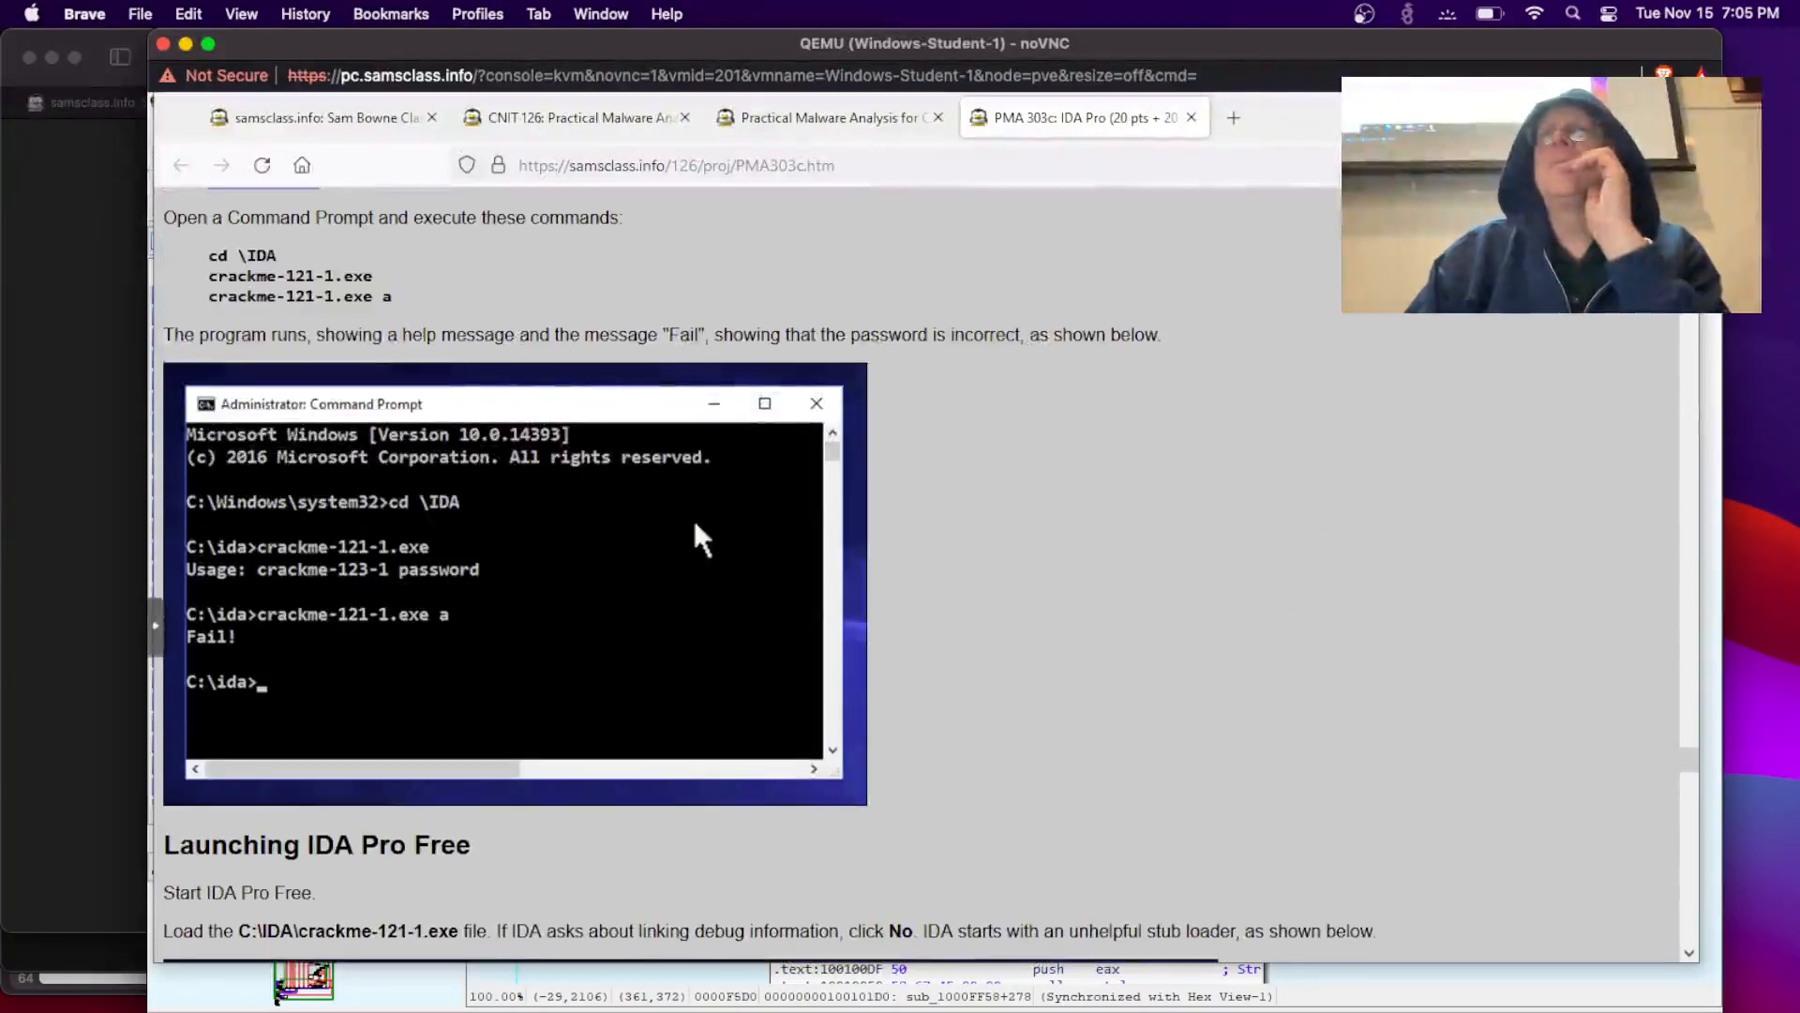
pyautogui.scroll(6, 699, 539)
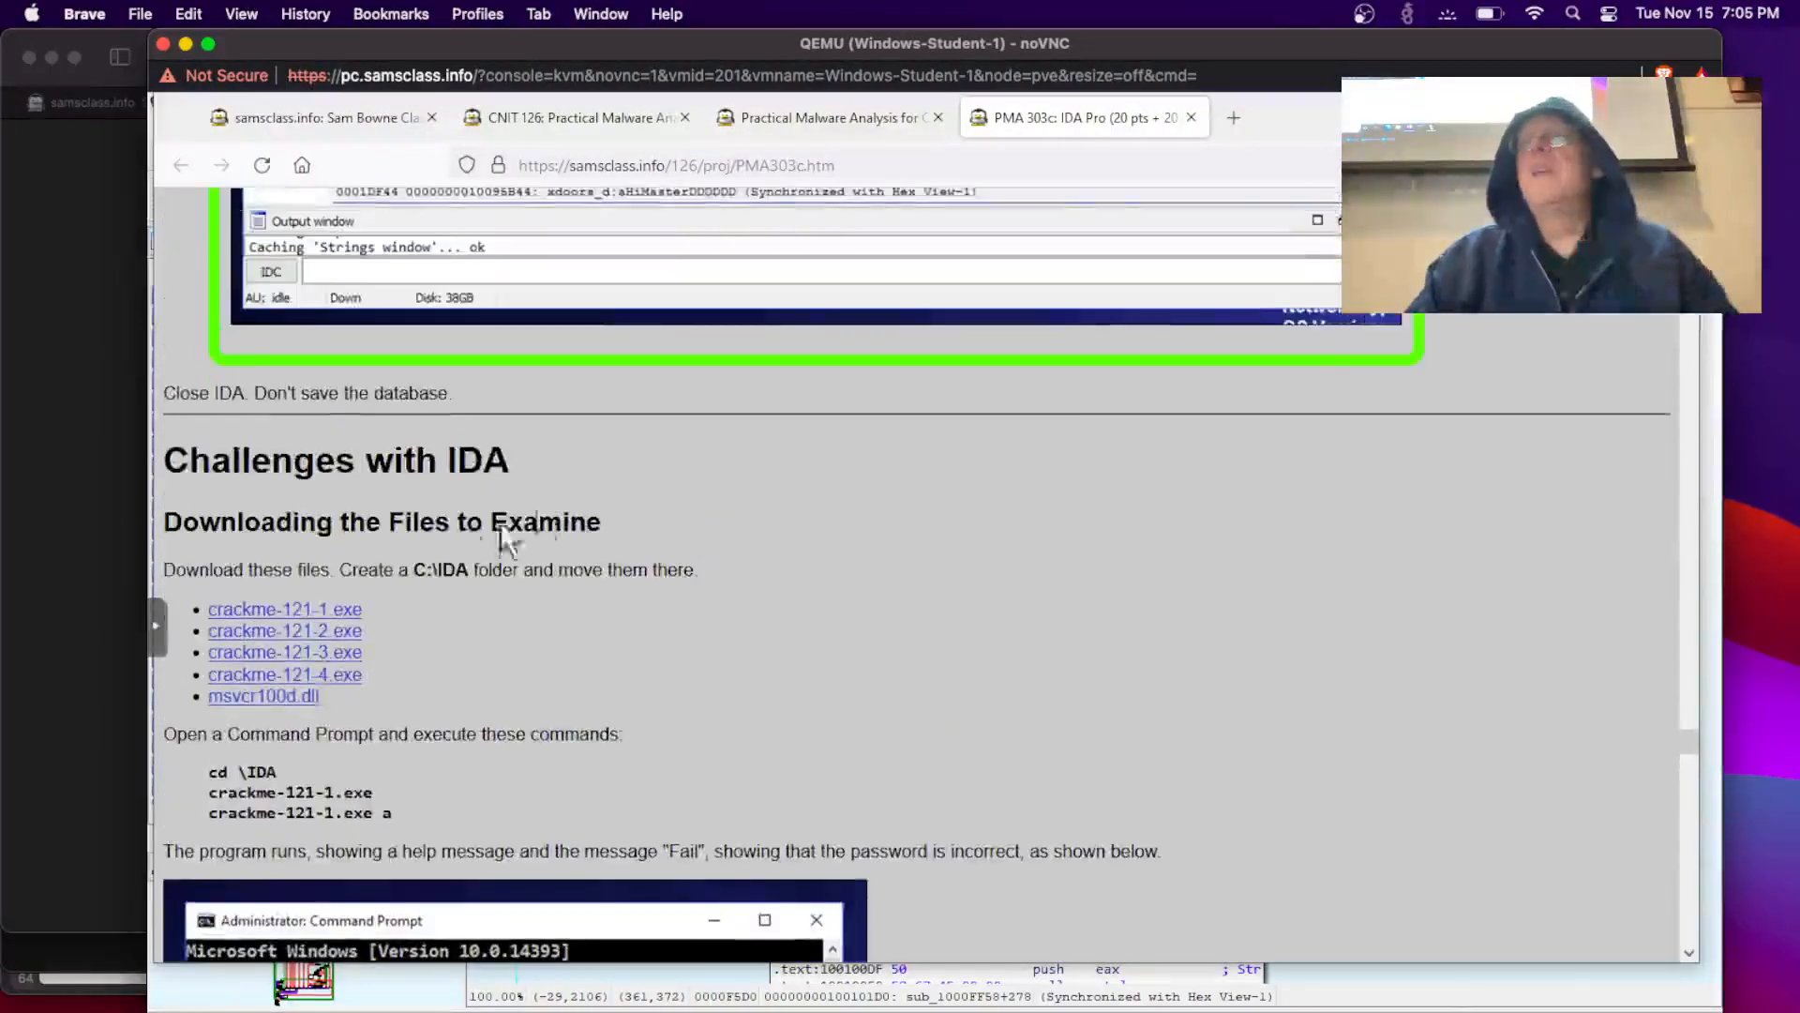
pyautogui.click(340, 608)
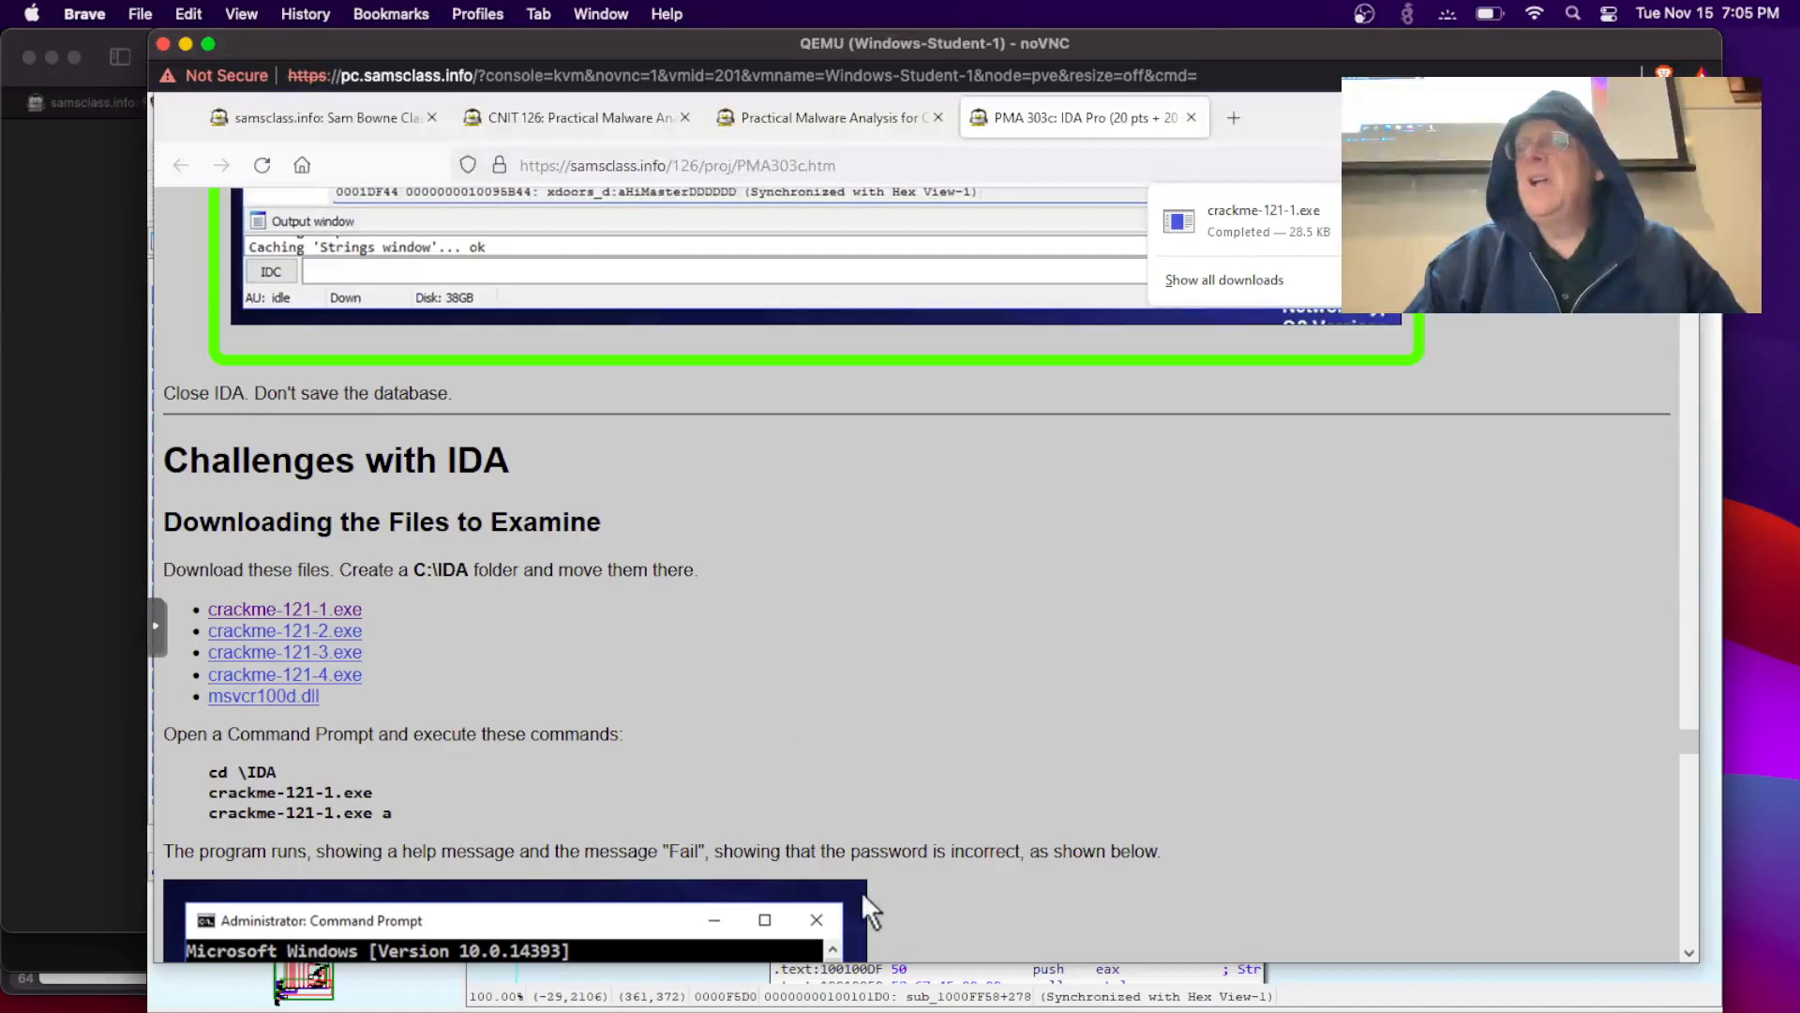
# Step: Open a Command Prompt, widen its window and change to the Downloads folder
pyautogui.click(1027, 1011)
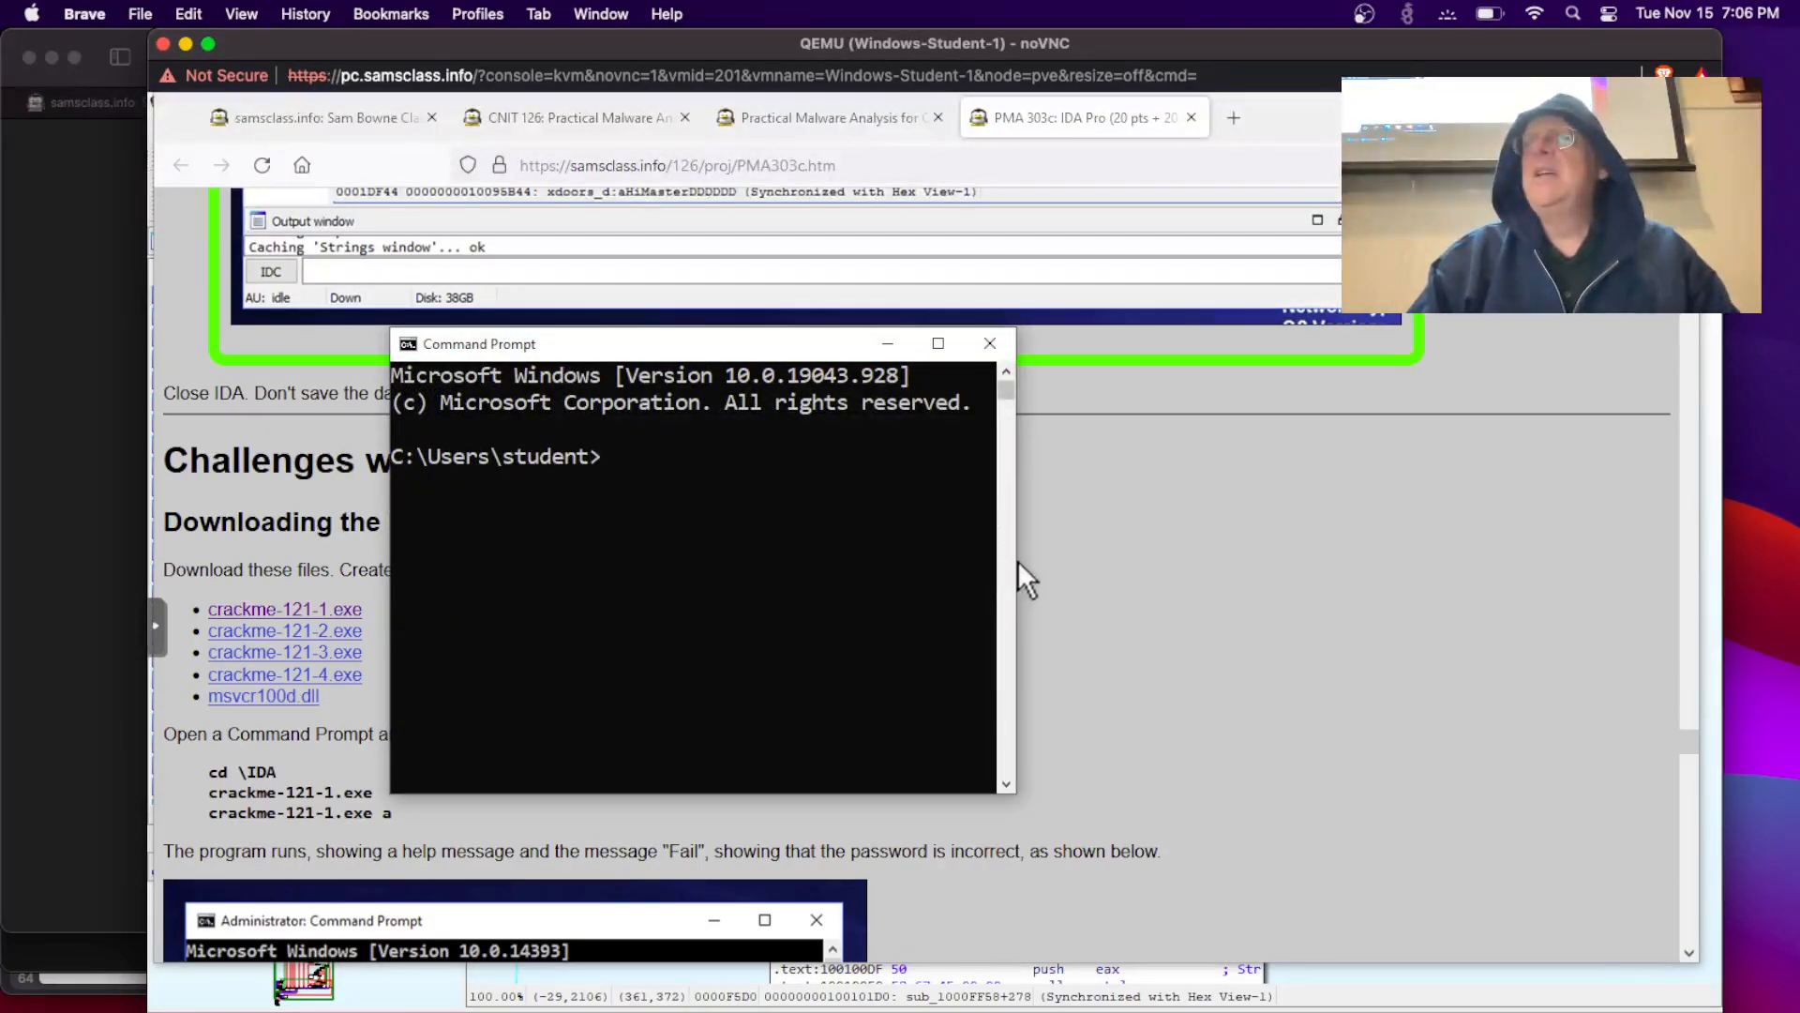
pyautogui.moveTo(1028, 562); pyautogui.dragTo(1470, 574)
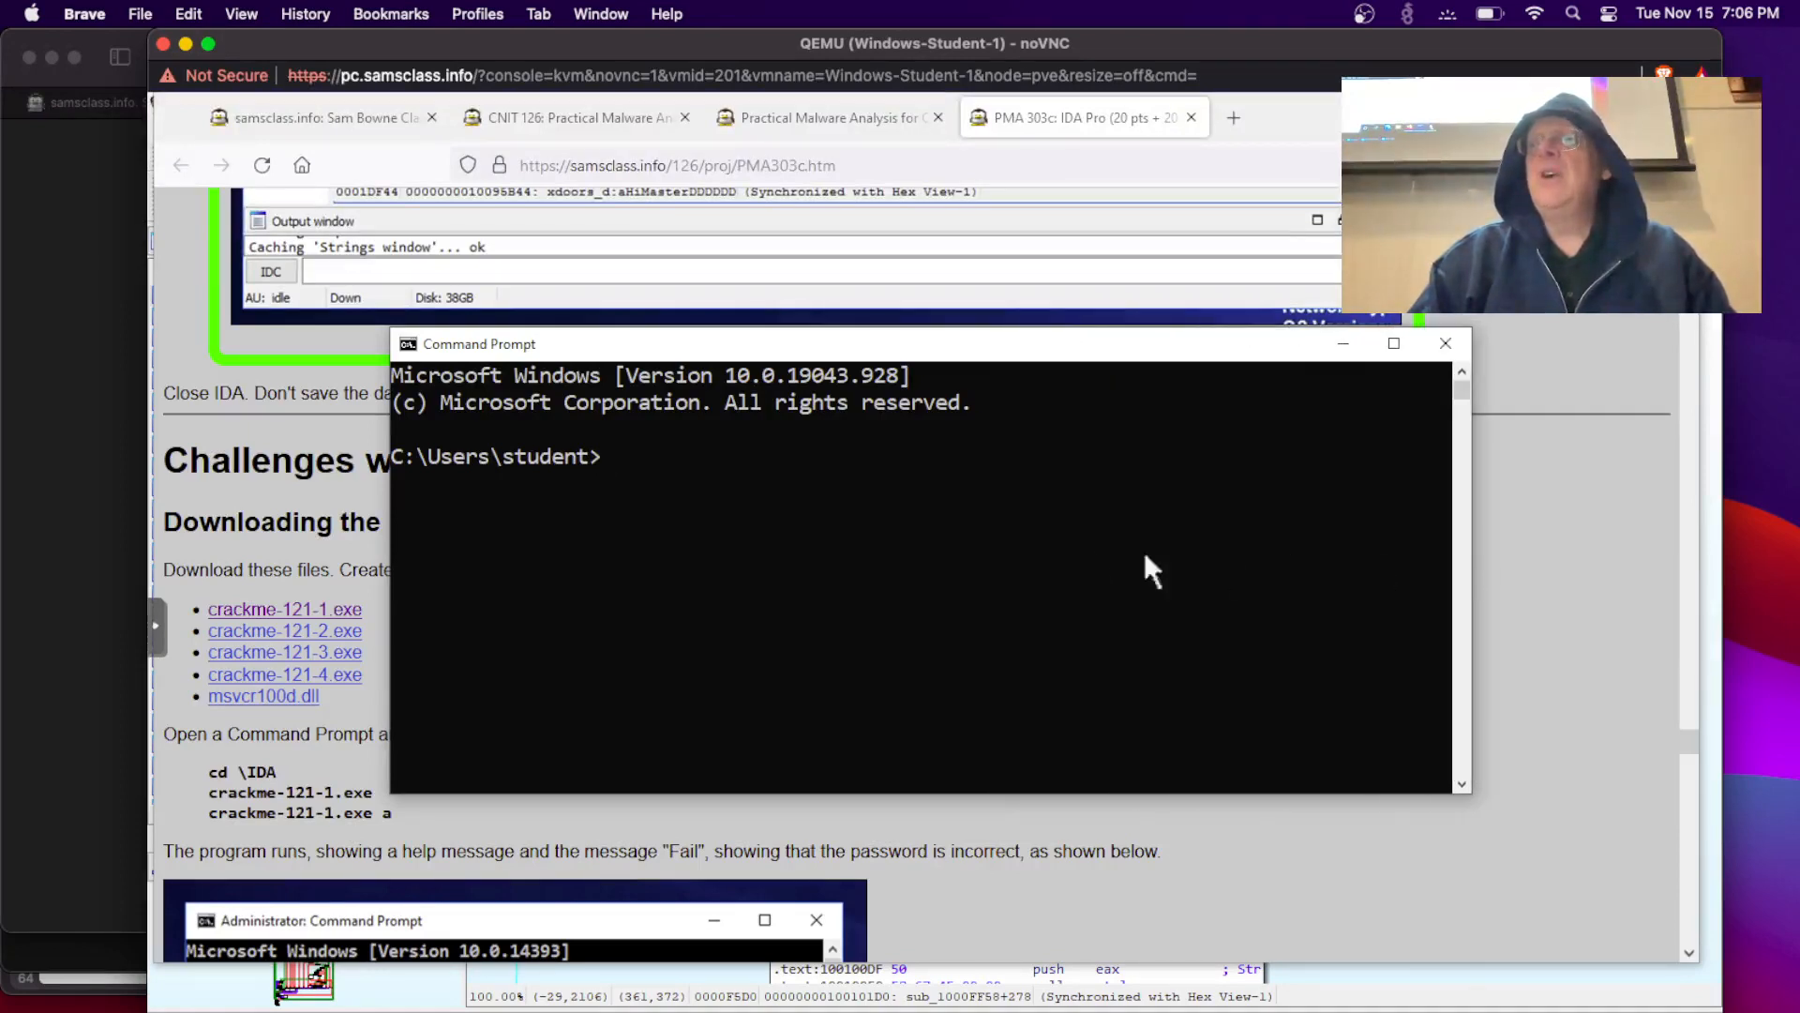
pyautogui.write('cd dow')
pyautogui.press('Tab')
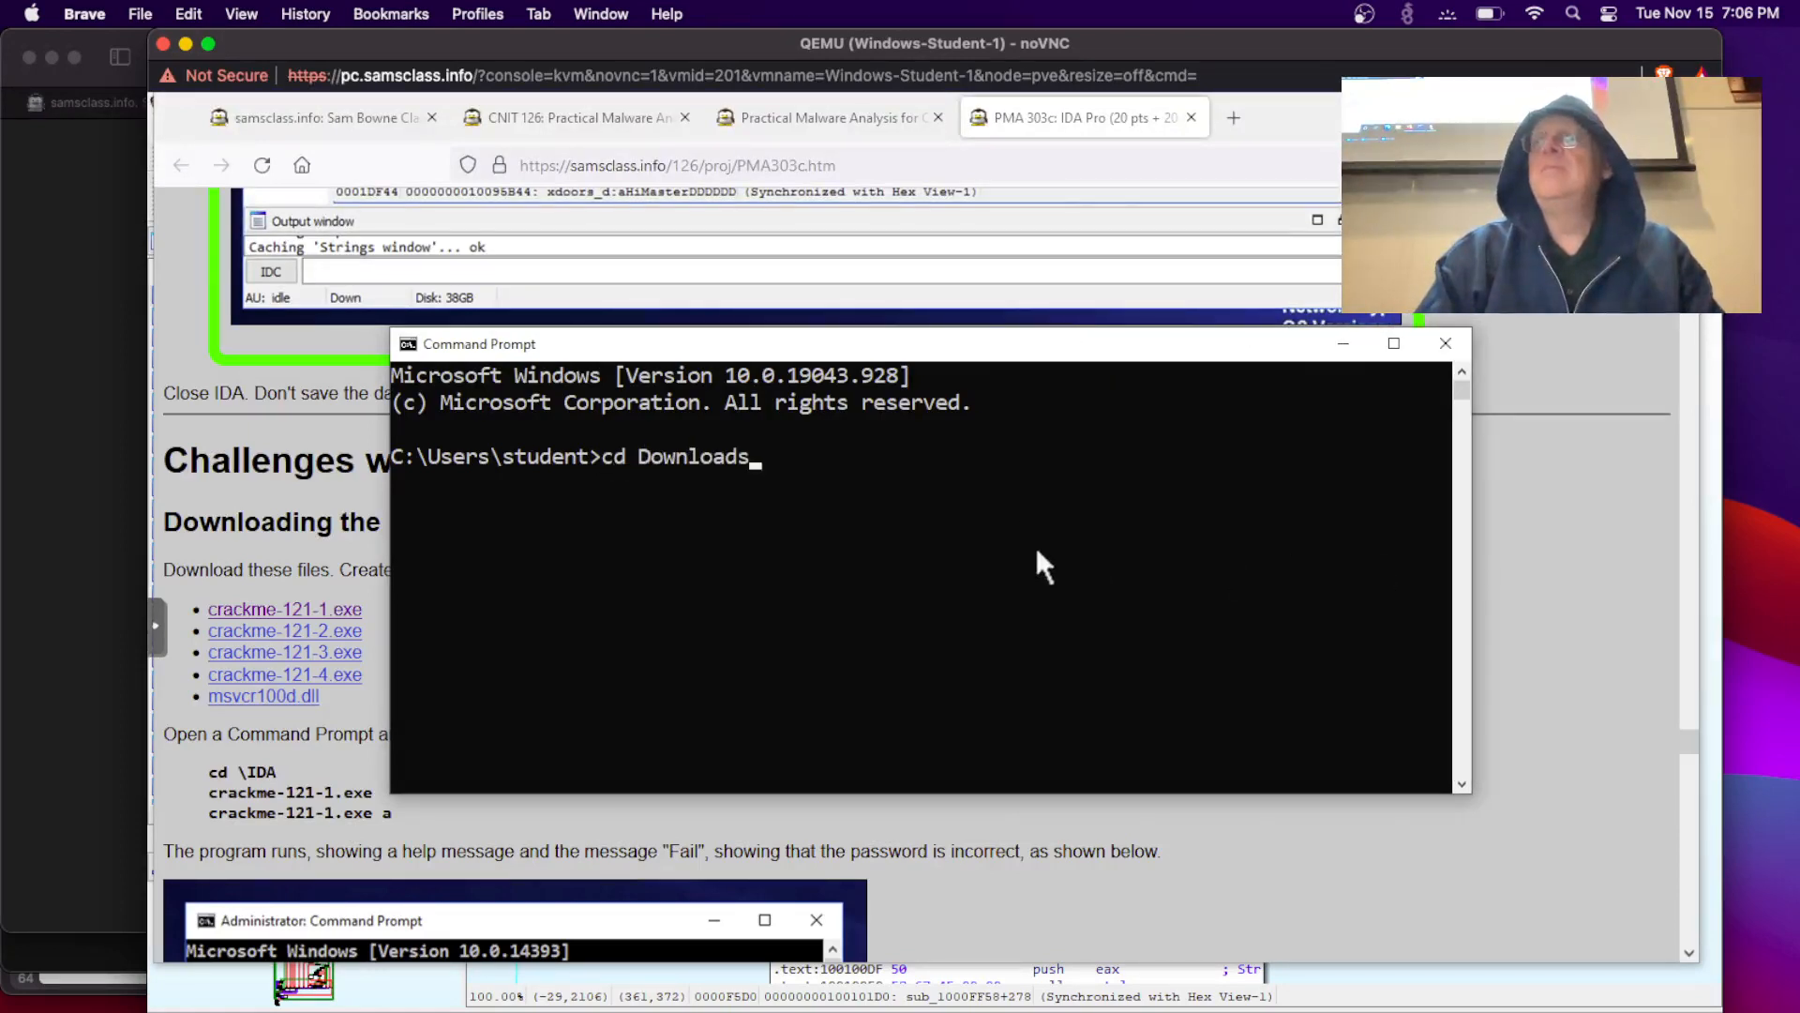
pyautogui.press('Return')
# Step: List the contents of the Downloads folder, and list only the files matching cr*.*
pyautogui.write('dir')
pyautogui.press('Return')
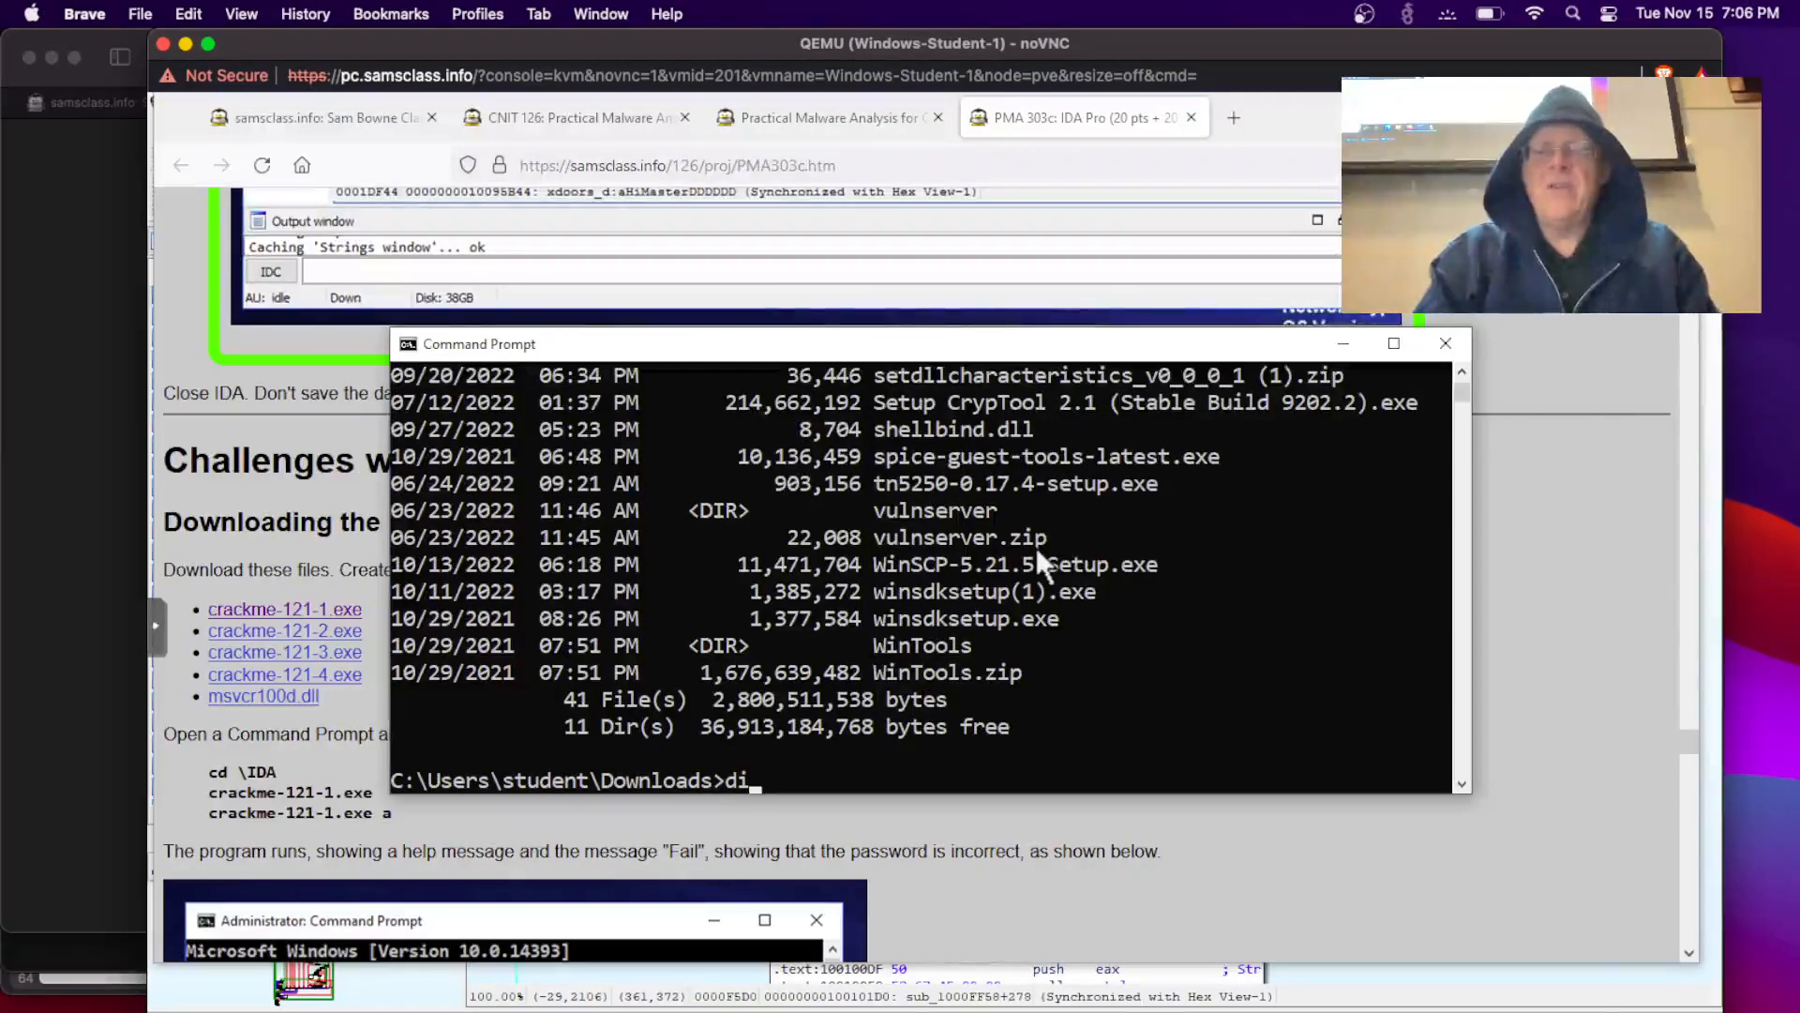
pyautogui.write('dir cr*.*')
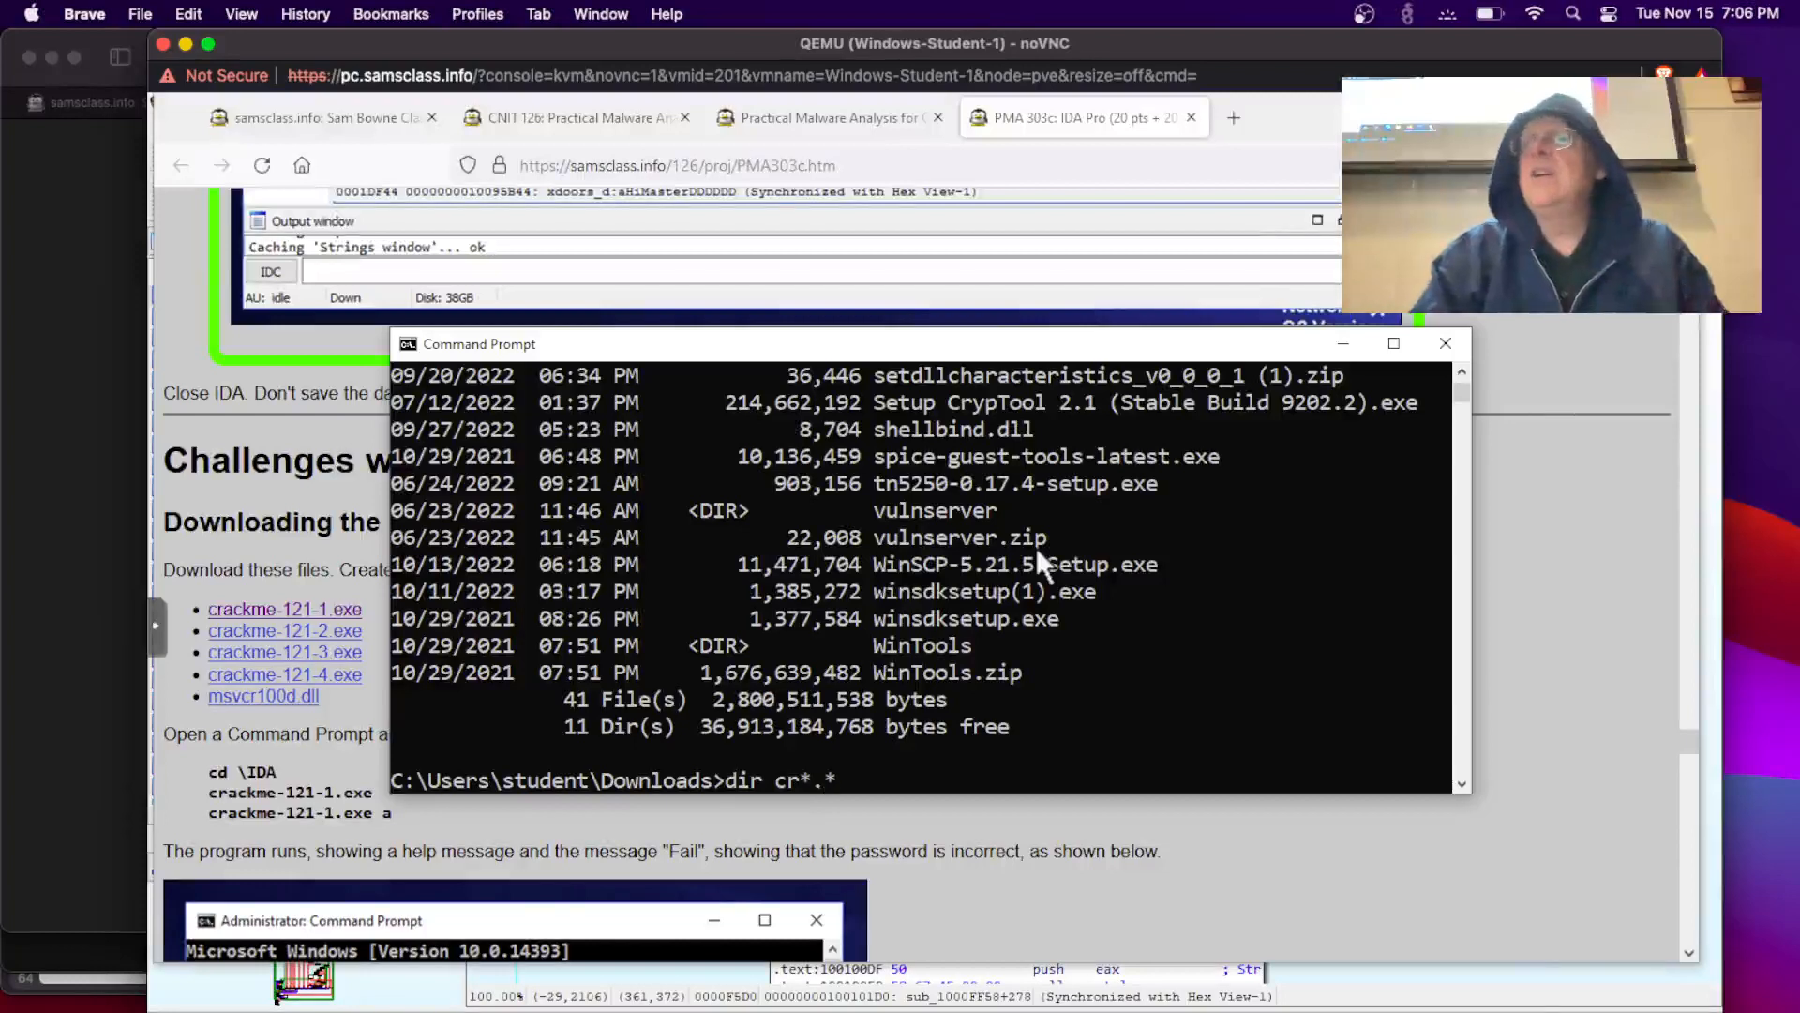
pyautogui.press('Return')
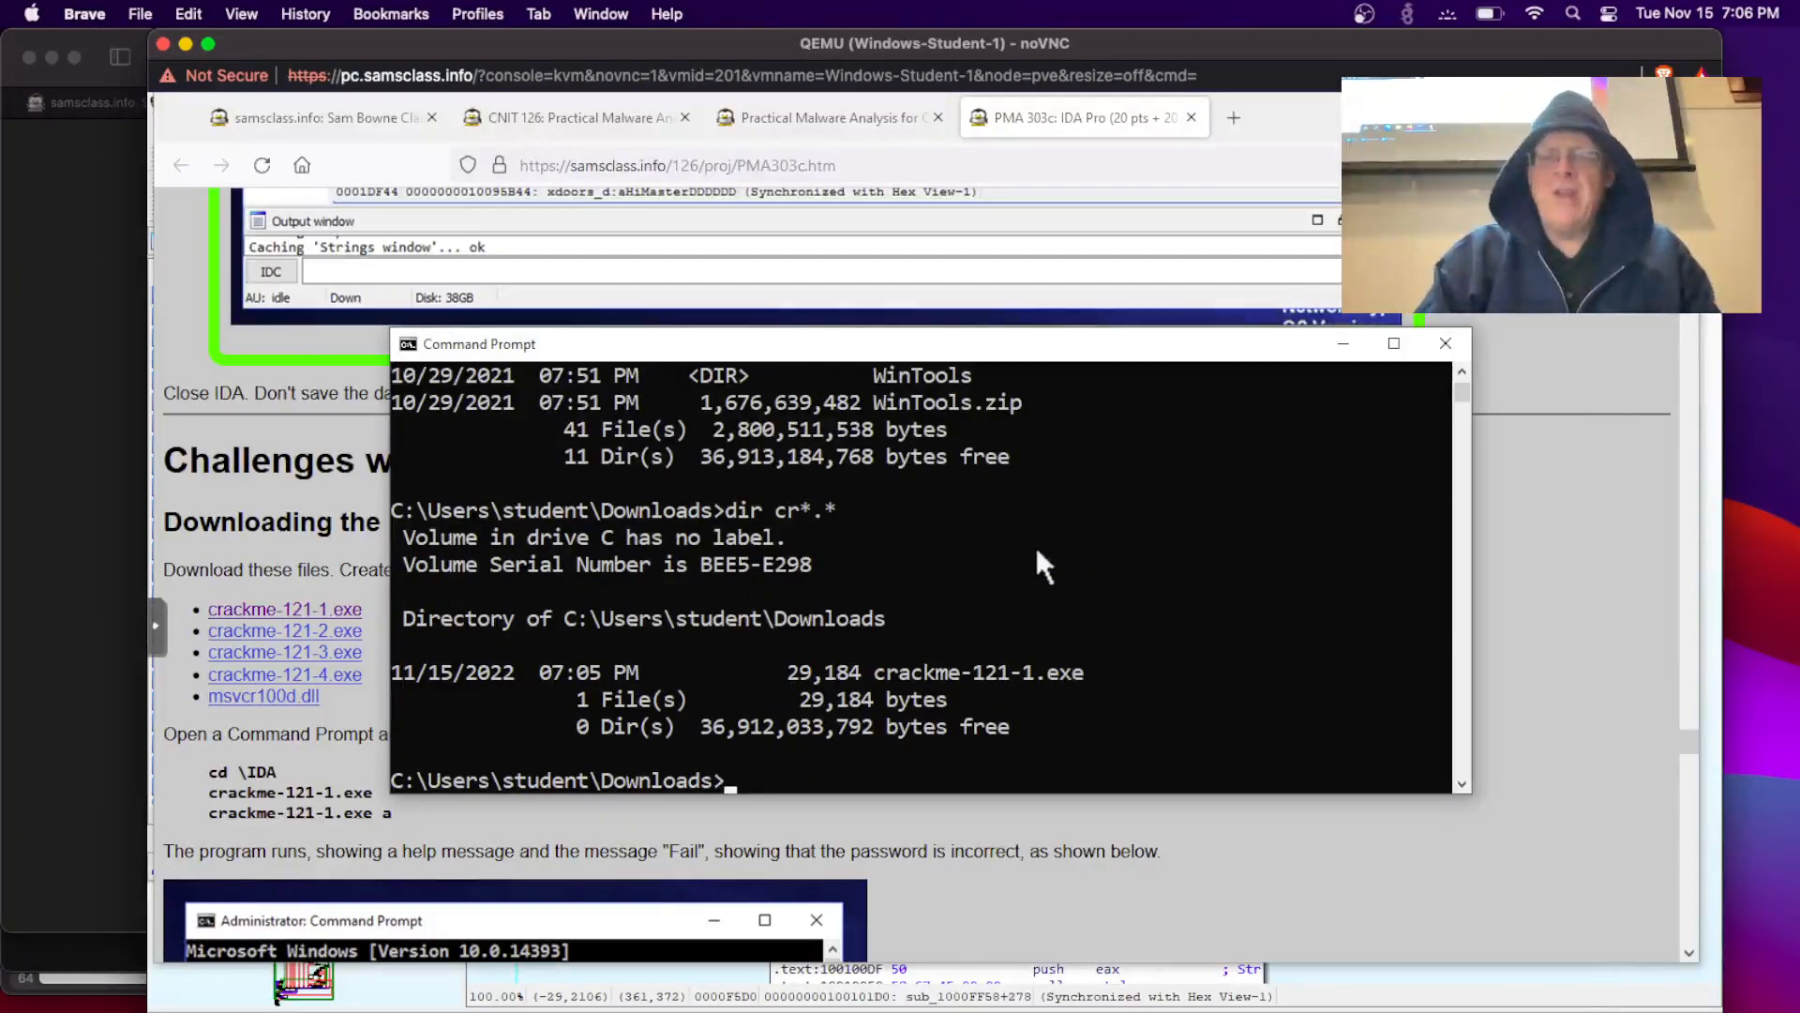
# Step: Try to run crackme-121-1.exe from the Downloads folder without an argument
pyautogui.write('cr')
pyautogui.press('Tab')
pyautogui.press('Return')
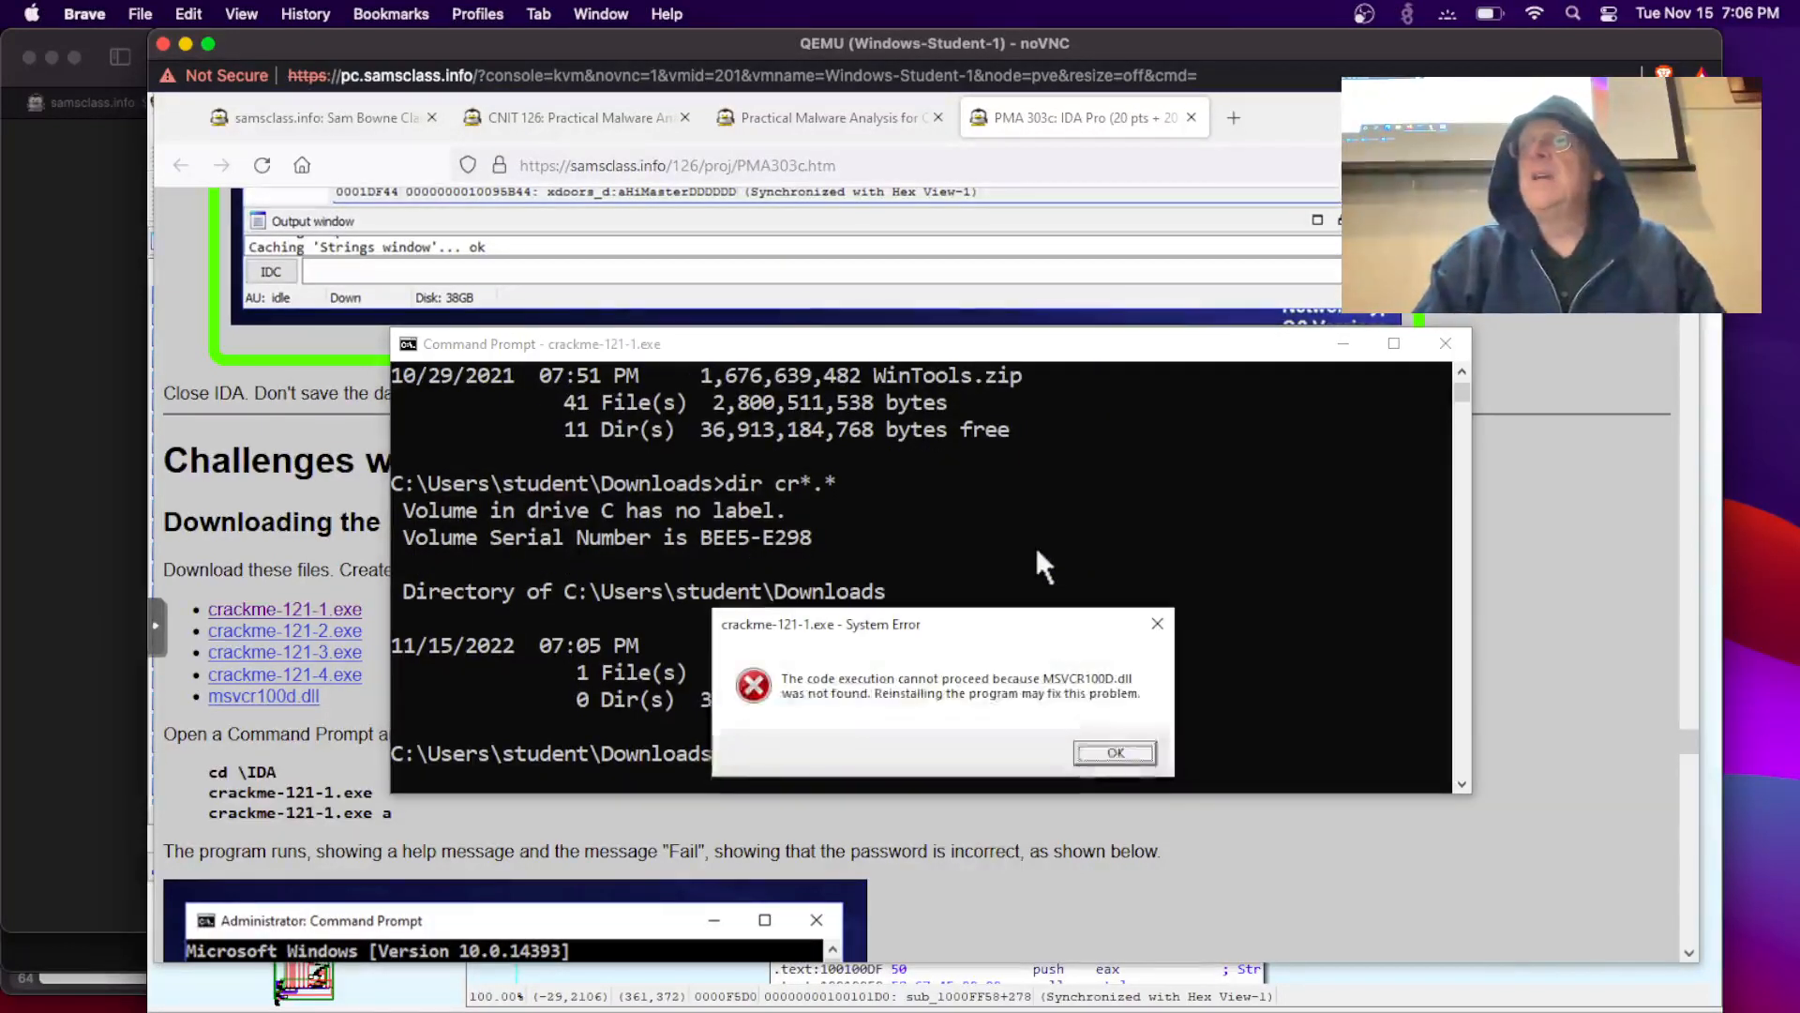
pyautogui.click(1114, 753)
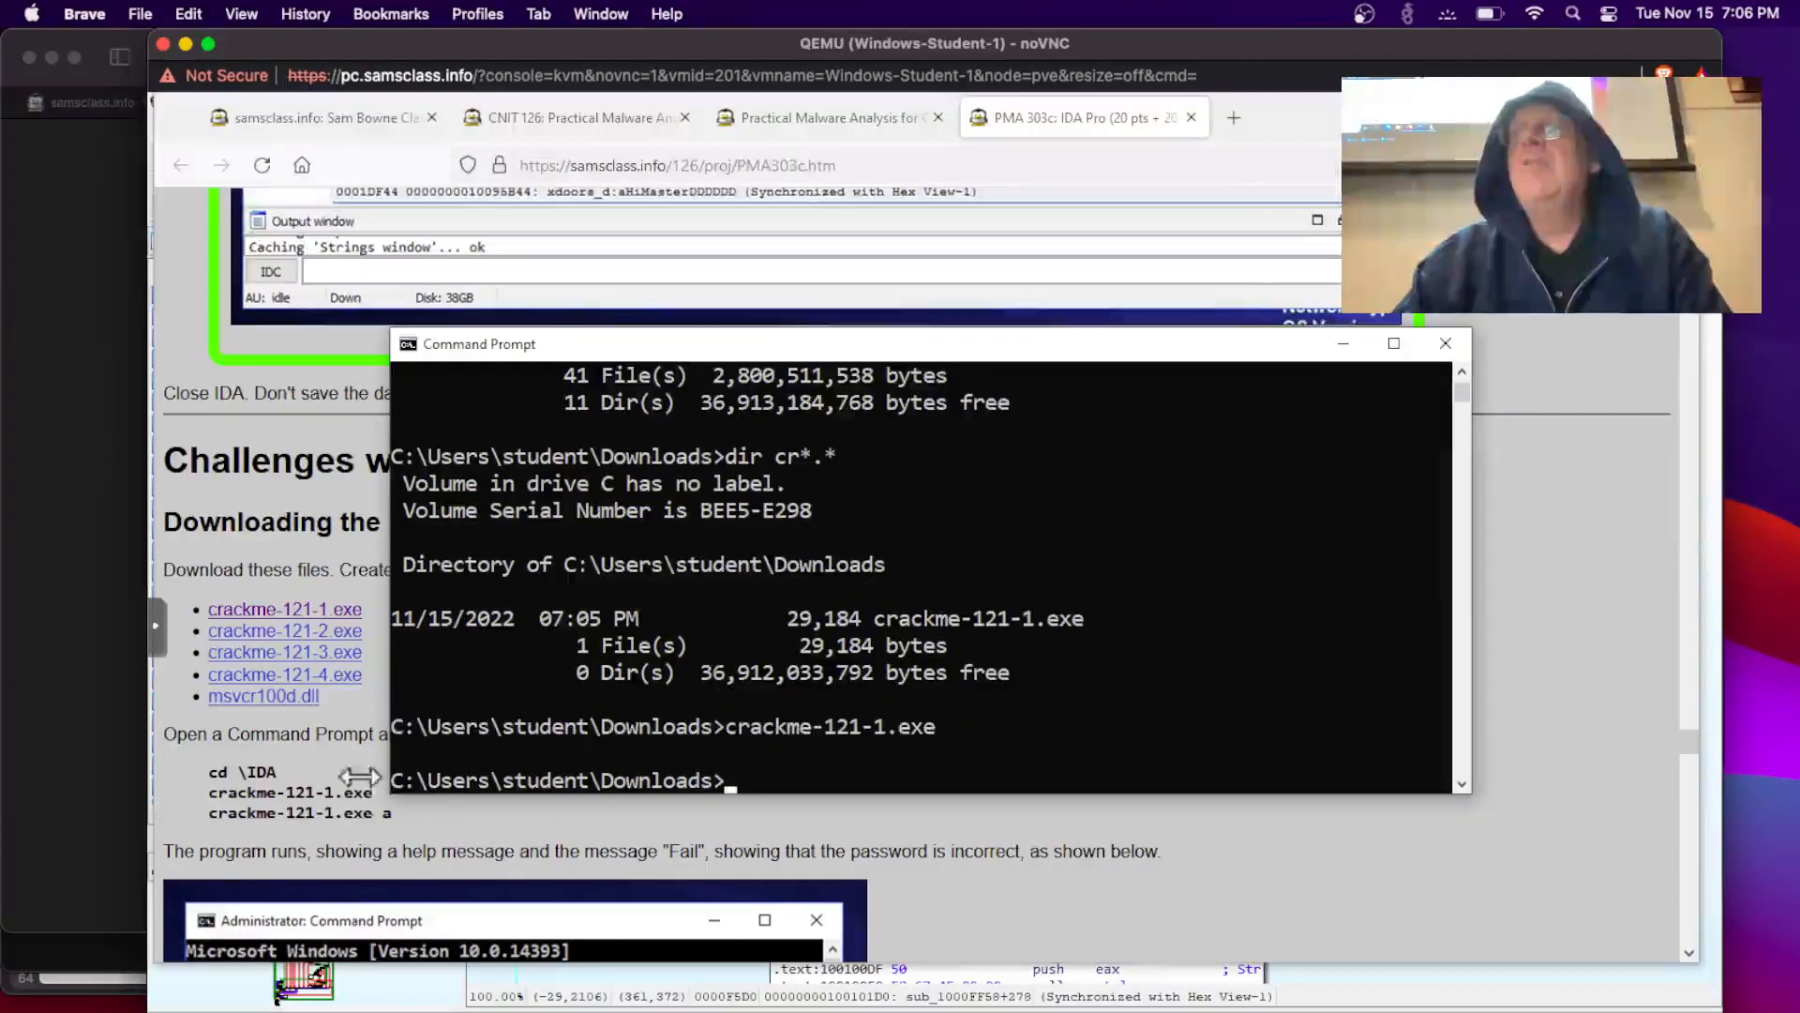
# Step: Download msvcr100d.dll from the project page and run crackme-121-1.exe again without an argument
pyautogui.click(308, 705)
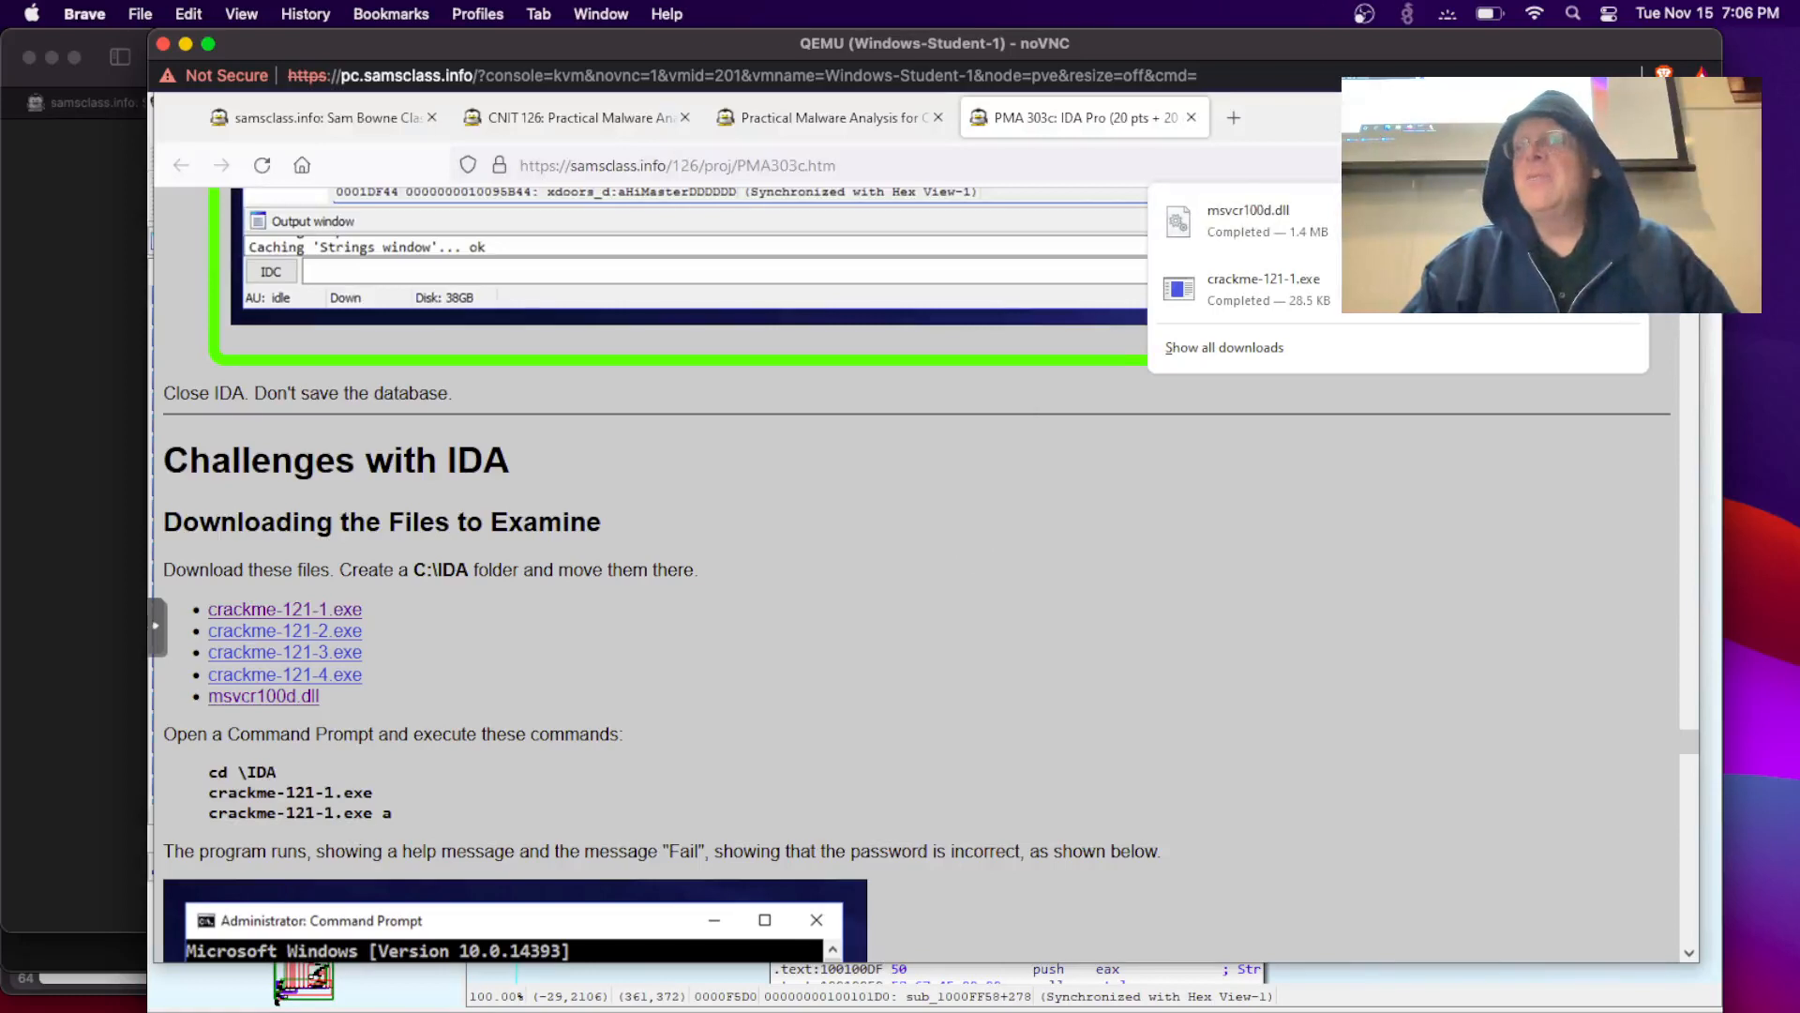
pyautogui.click(947, 1010)
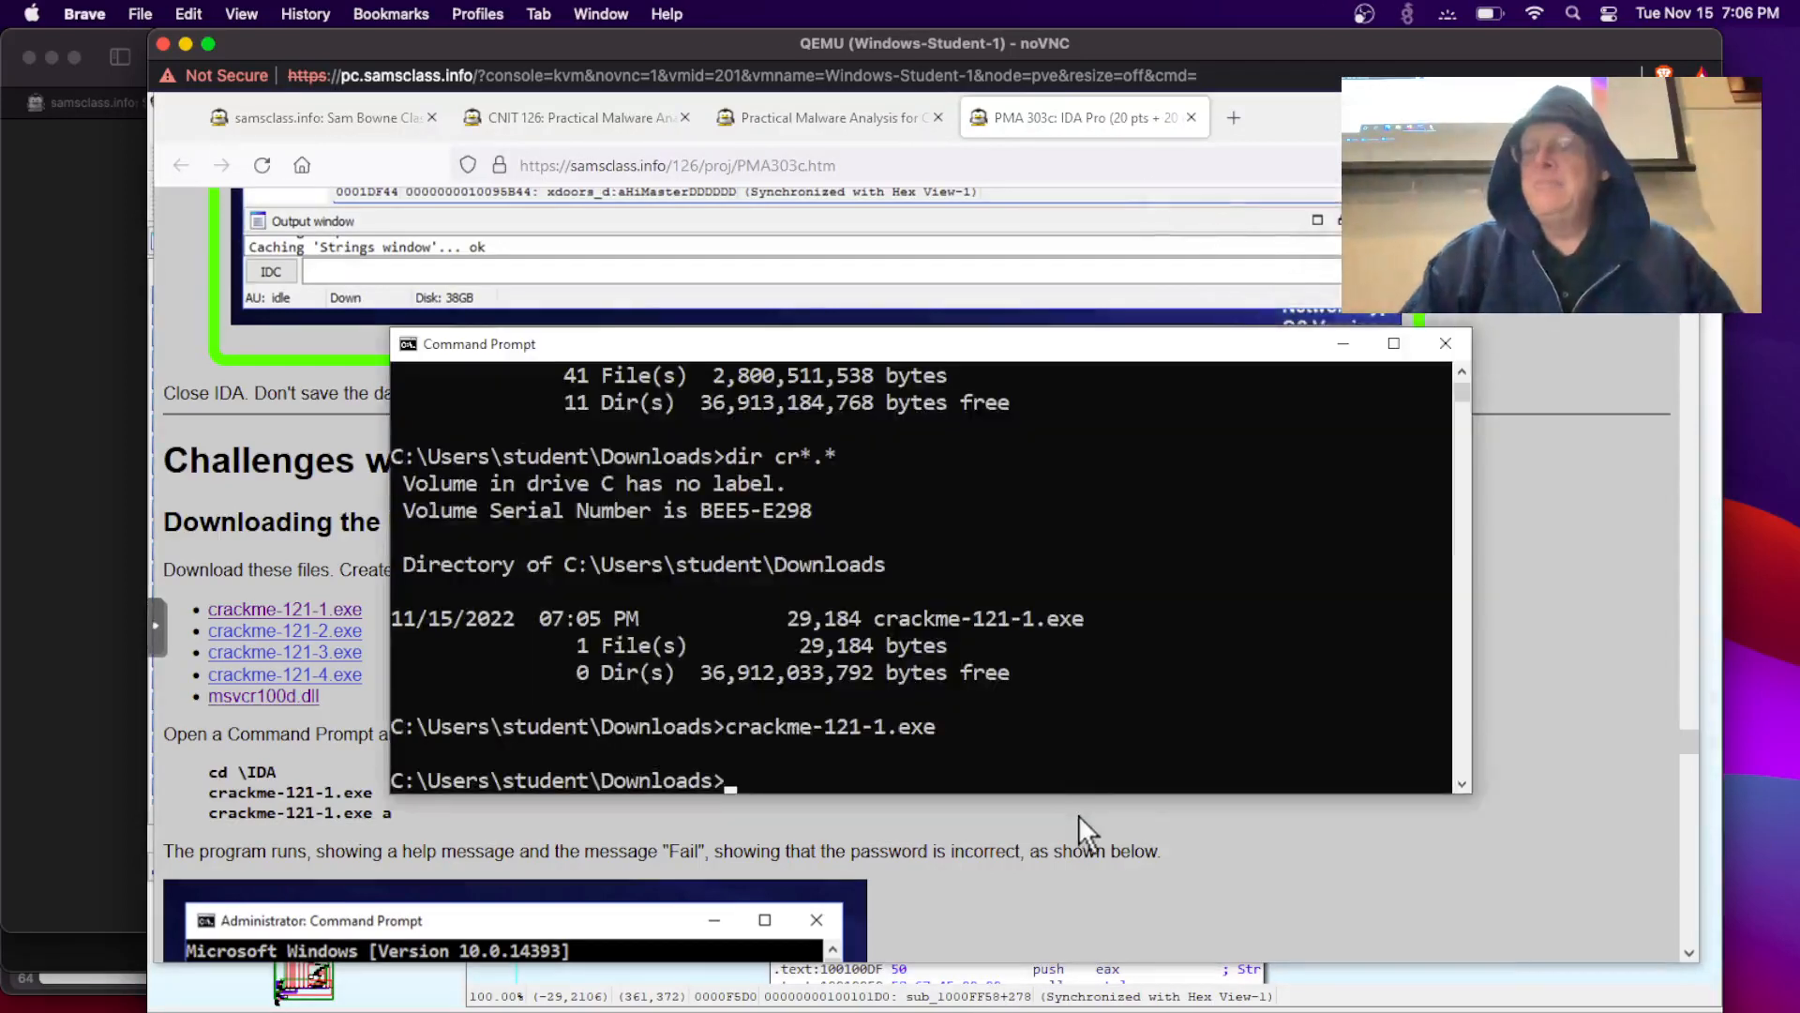
pyautogui.press('Up')
pyautogui.press('Return')
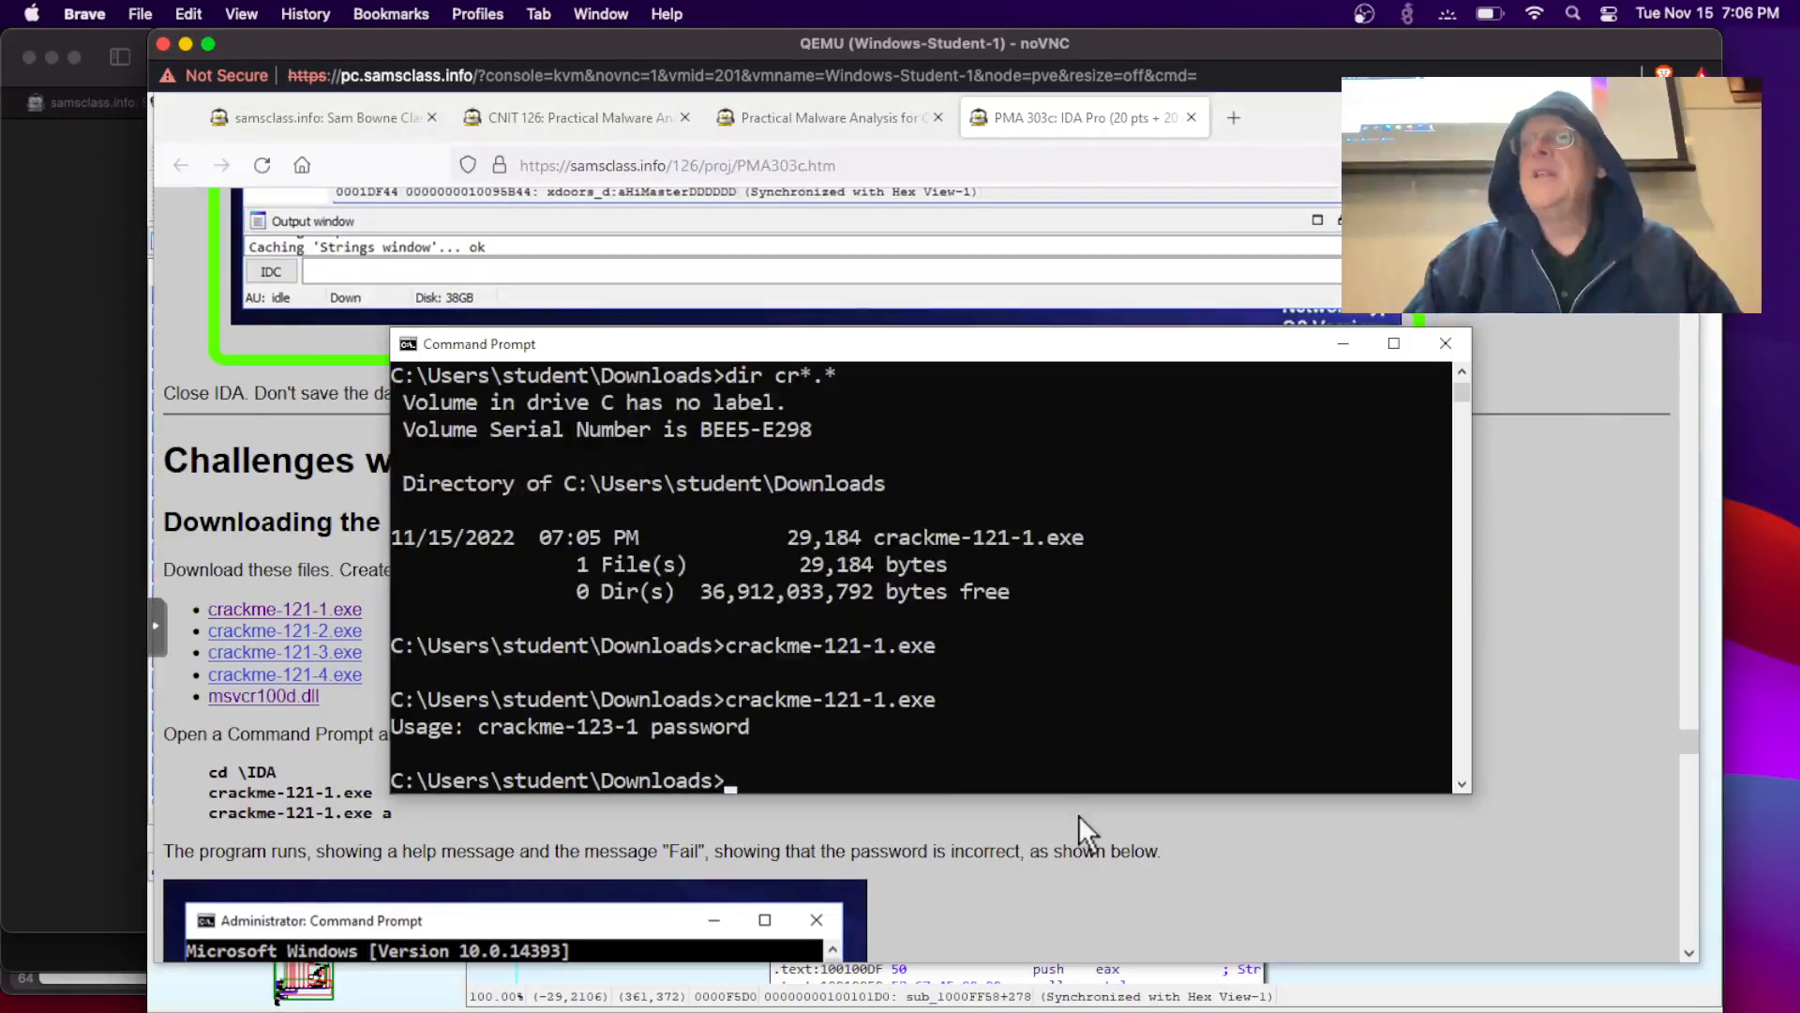
# Step: Run crackme-121-1.exe with an arbitrary trial password as its argument
pyautogui.press('Up')
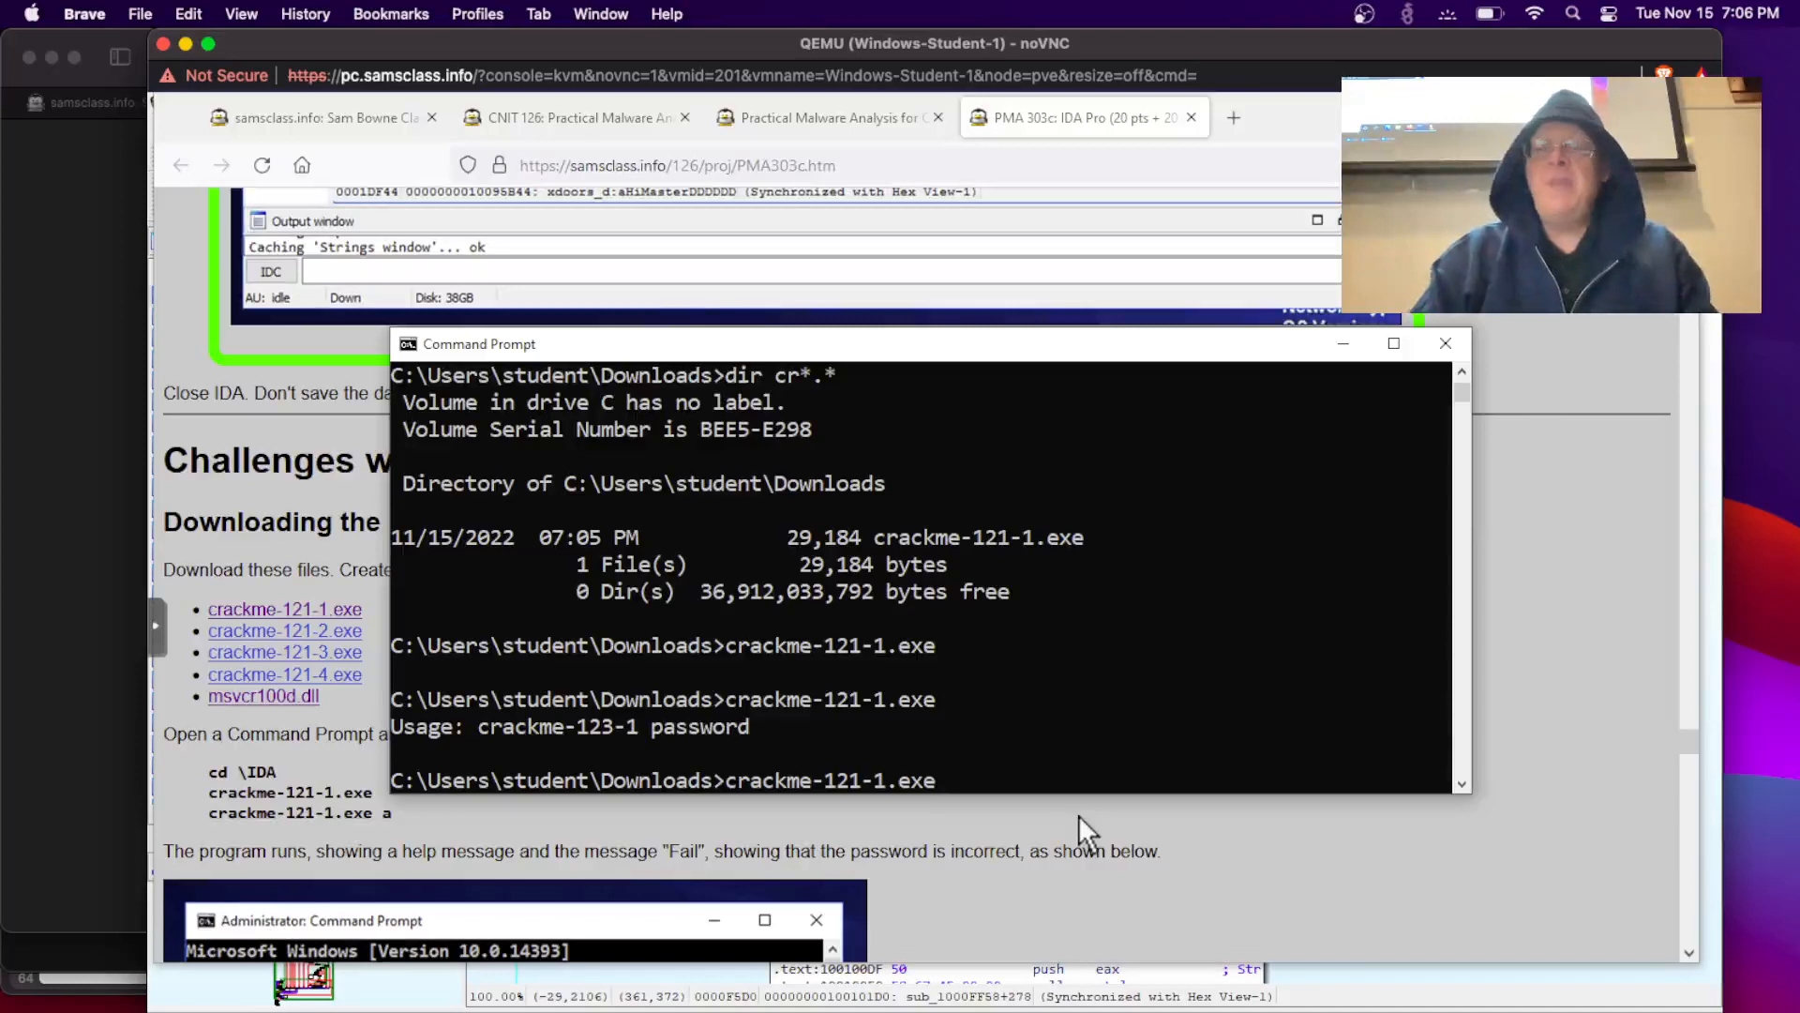
pyautogui.write('v')
pyautogui.press('BackSpace')
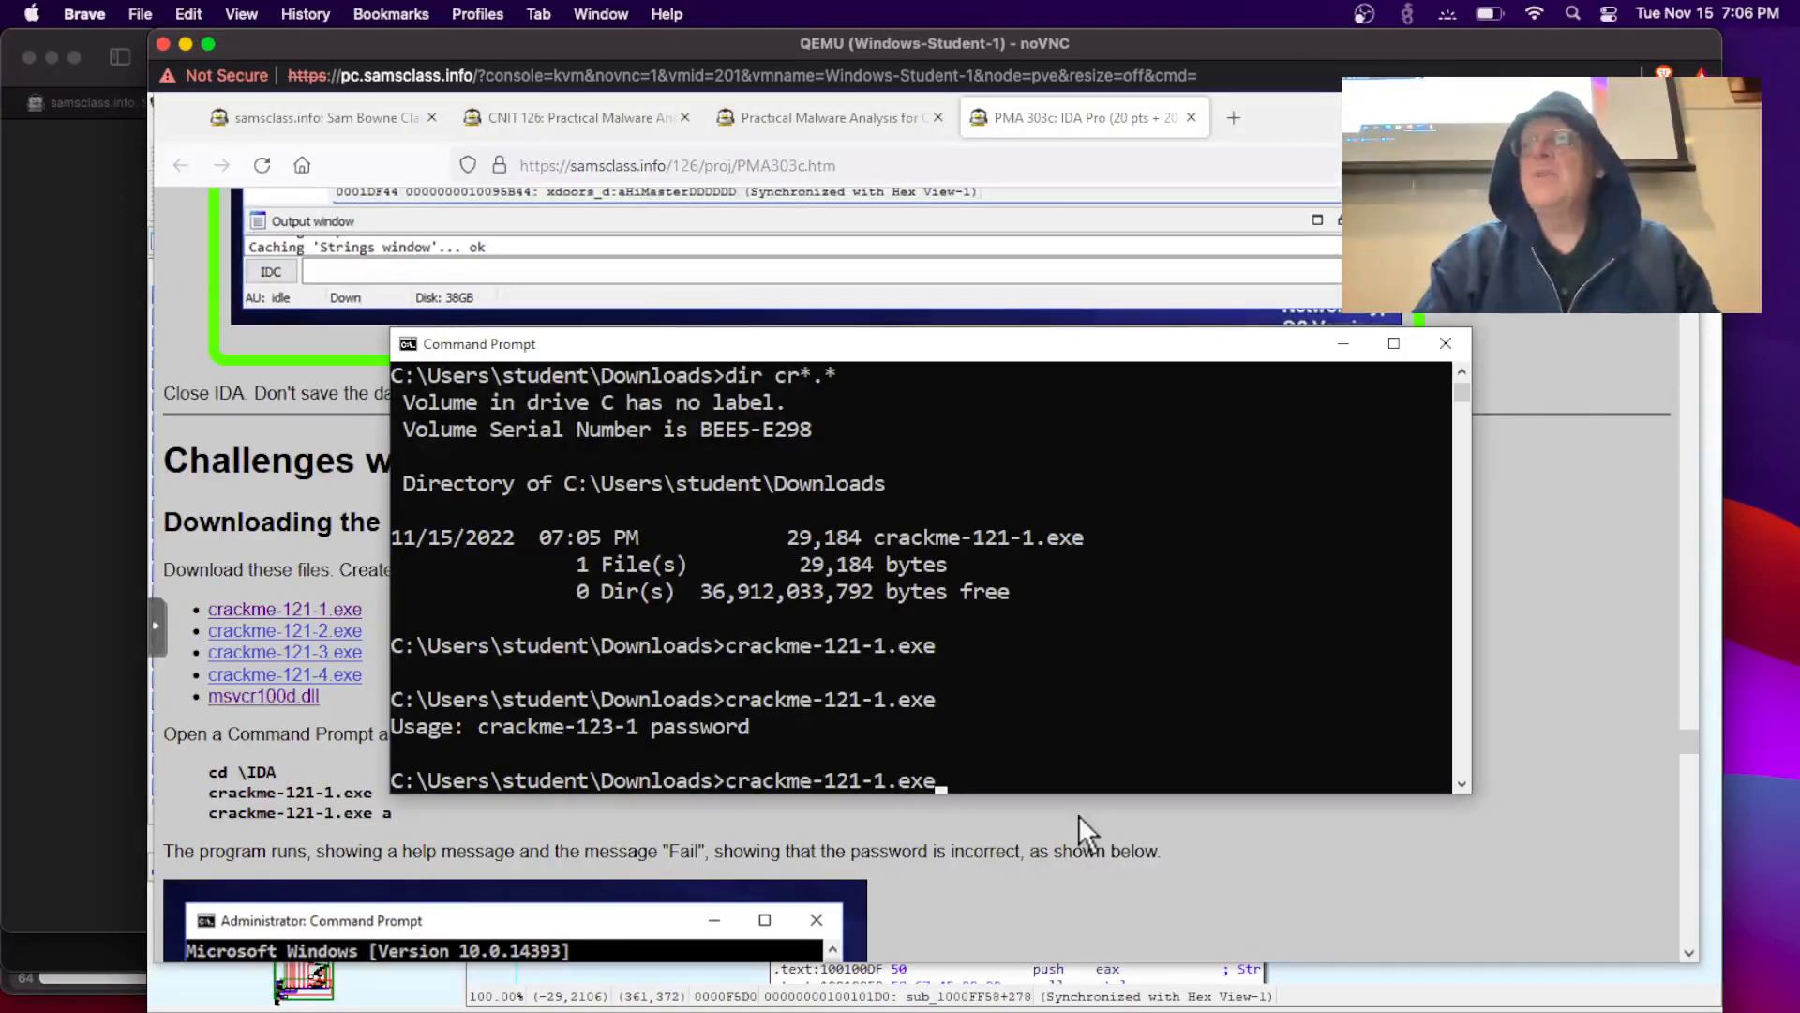
pyautogui.write('rr')
pyautogui.press('Return')
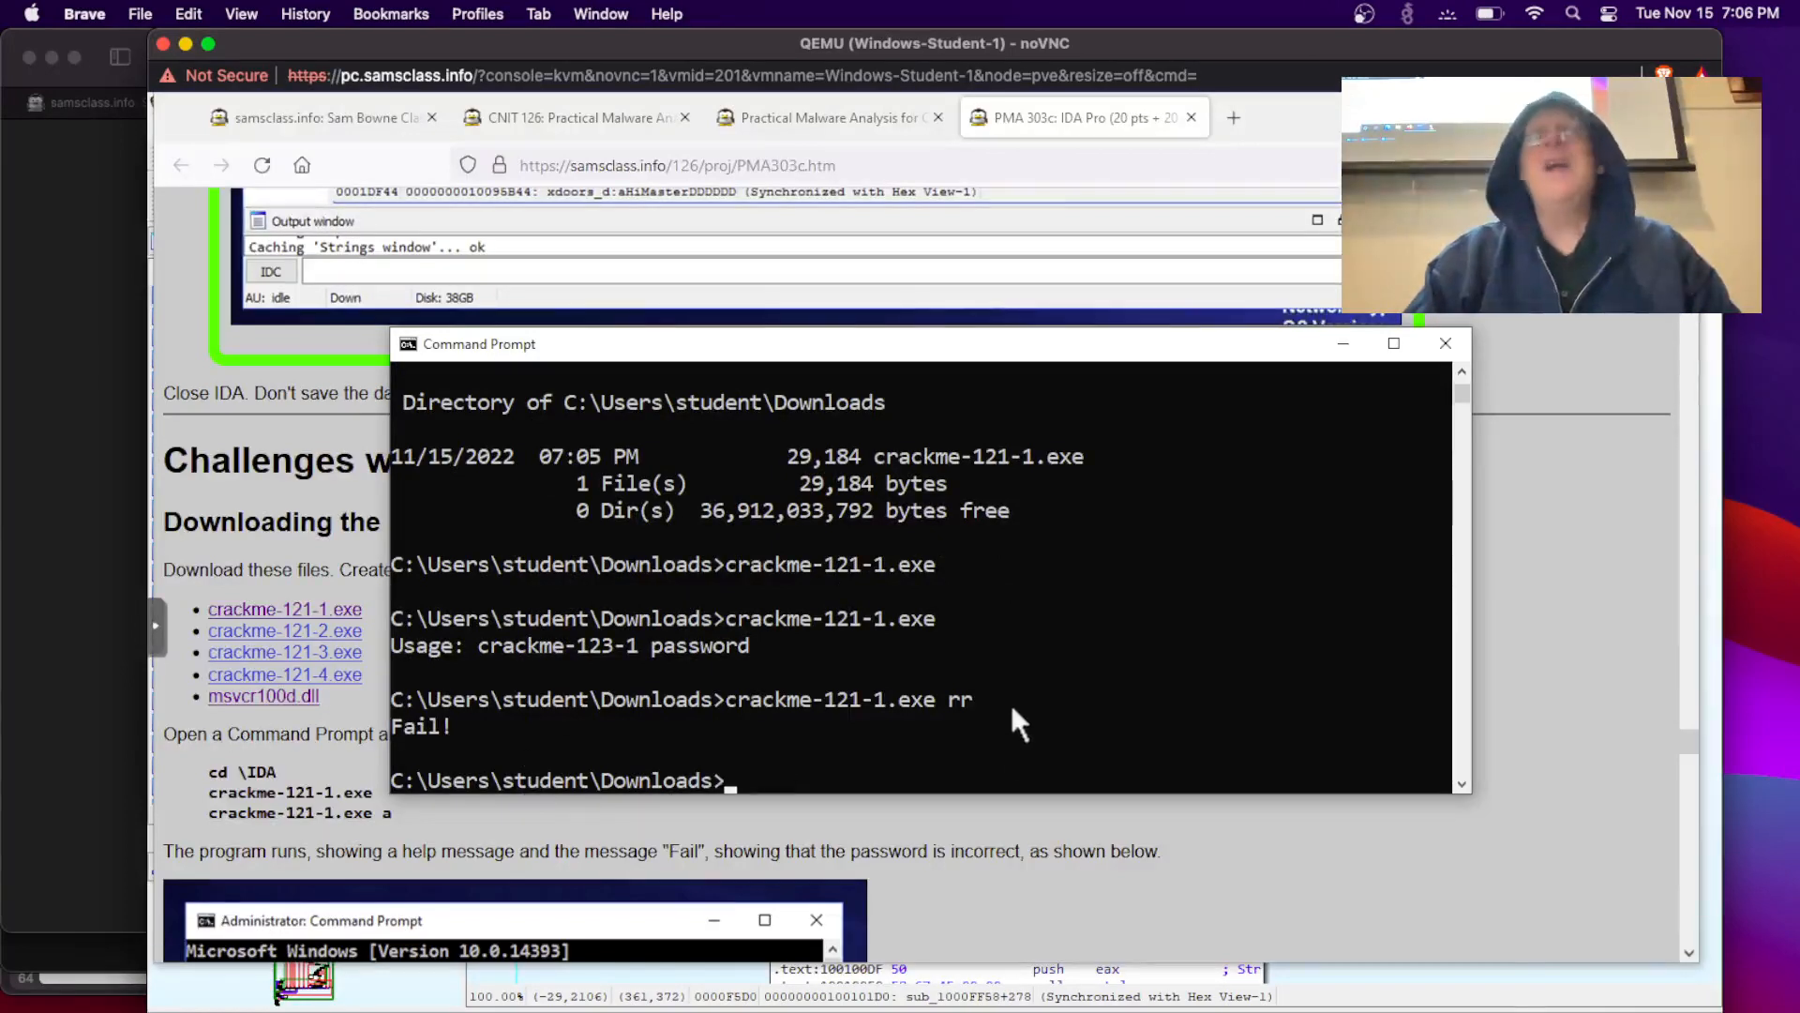
# Step: Read the project instructions on loading crackme-121-1.exe in IDA Pro and tracing the "Fail!" string to its code
pyautogui.click(291, 769)
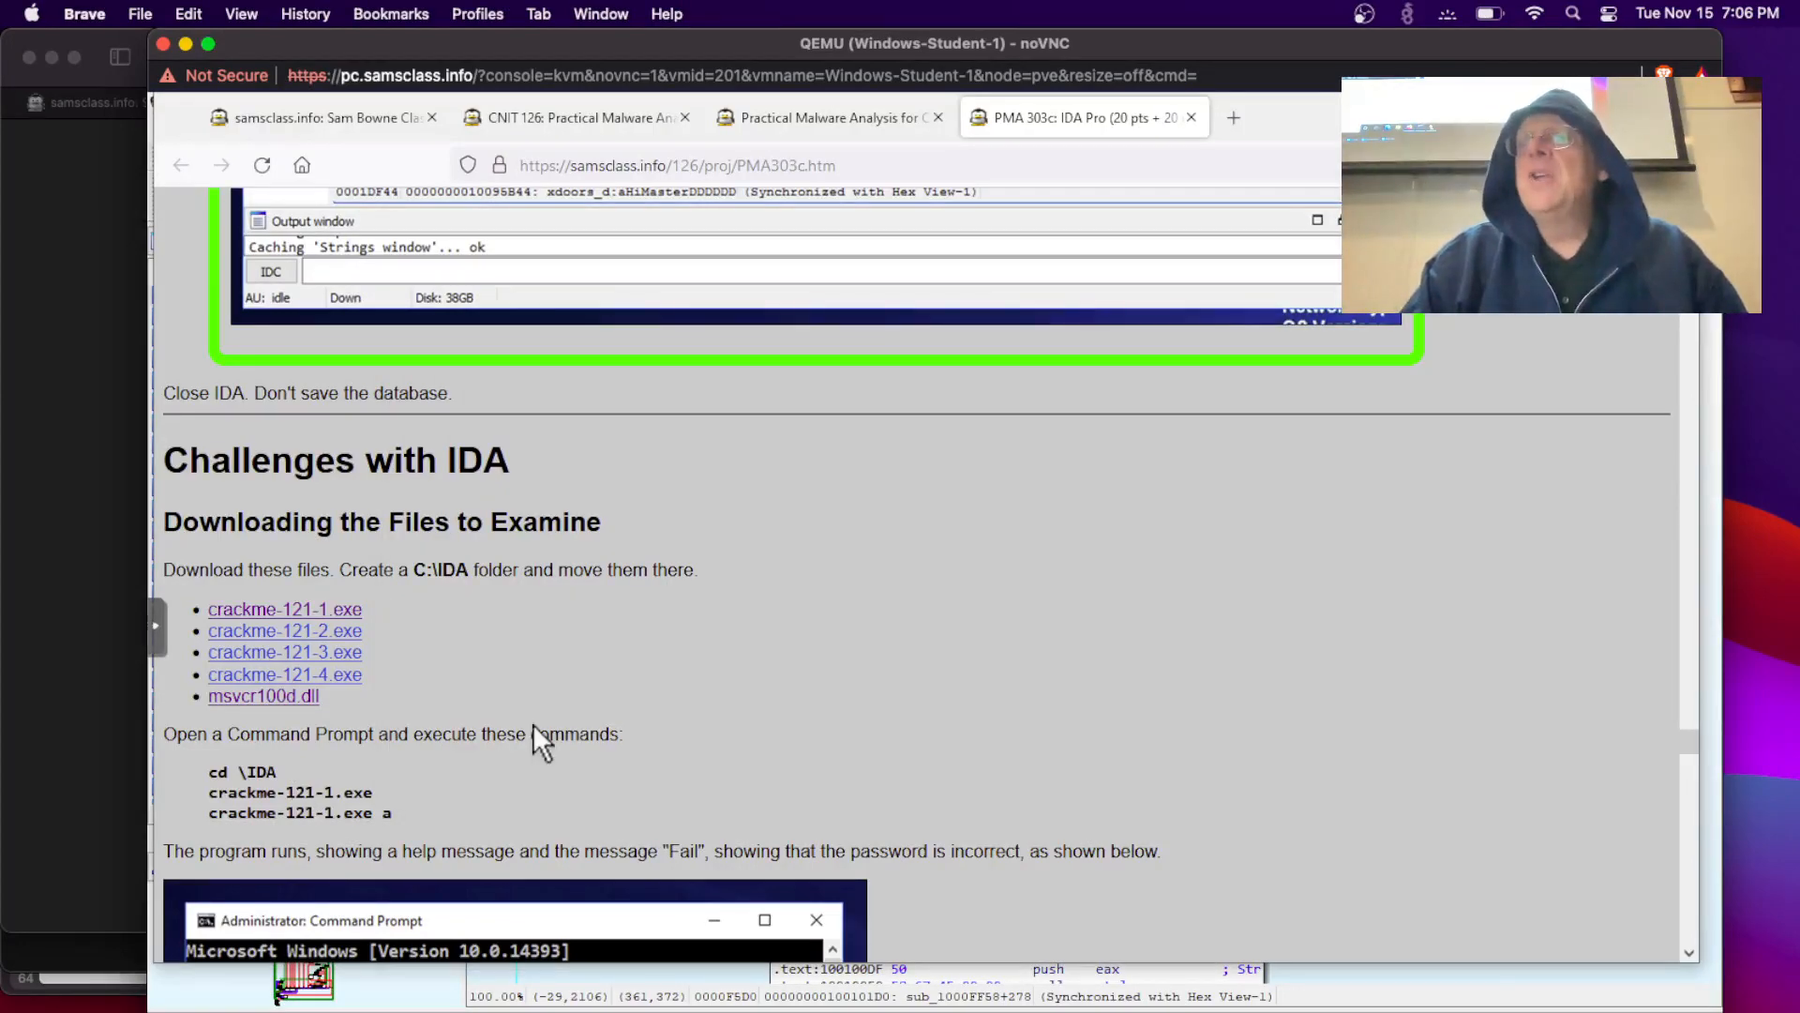
pyautogui.scroll(-8, 533, 723)
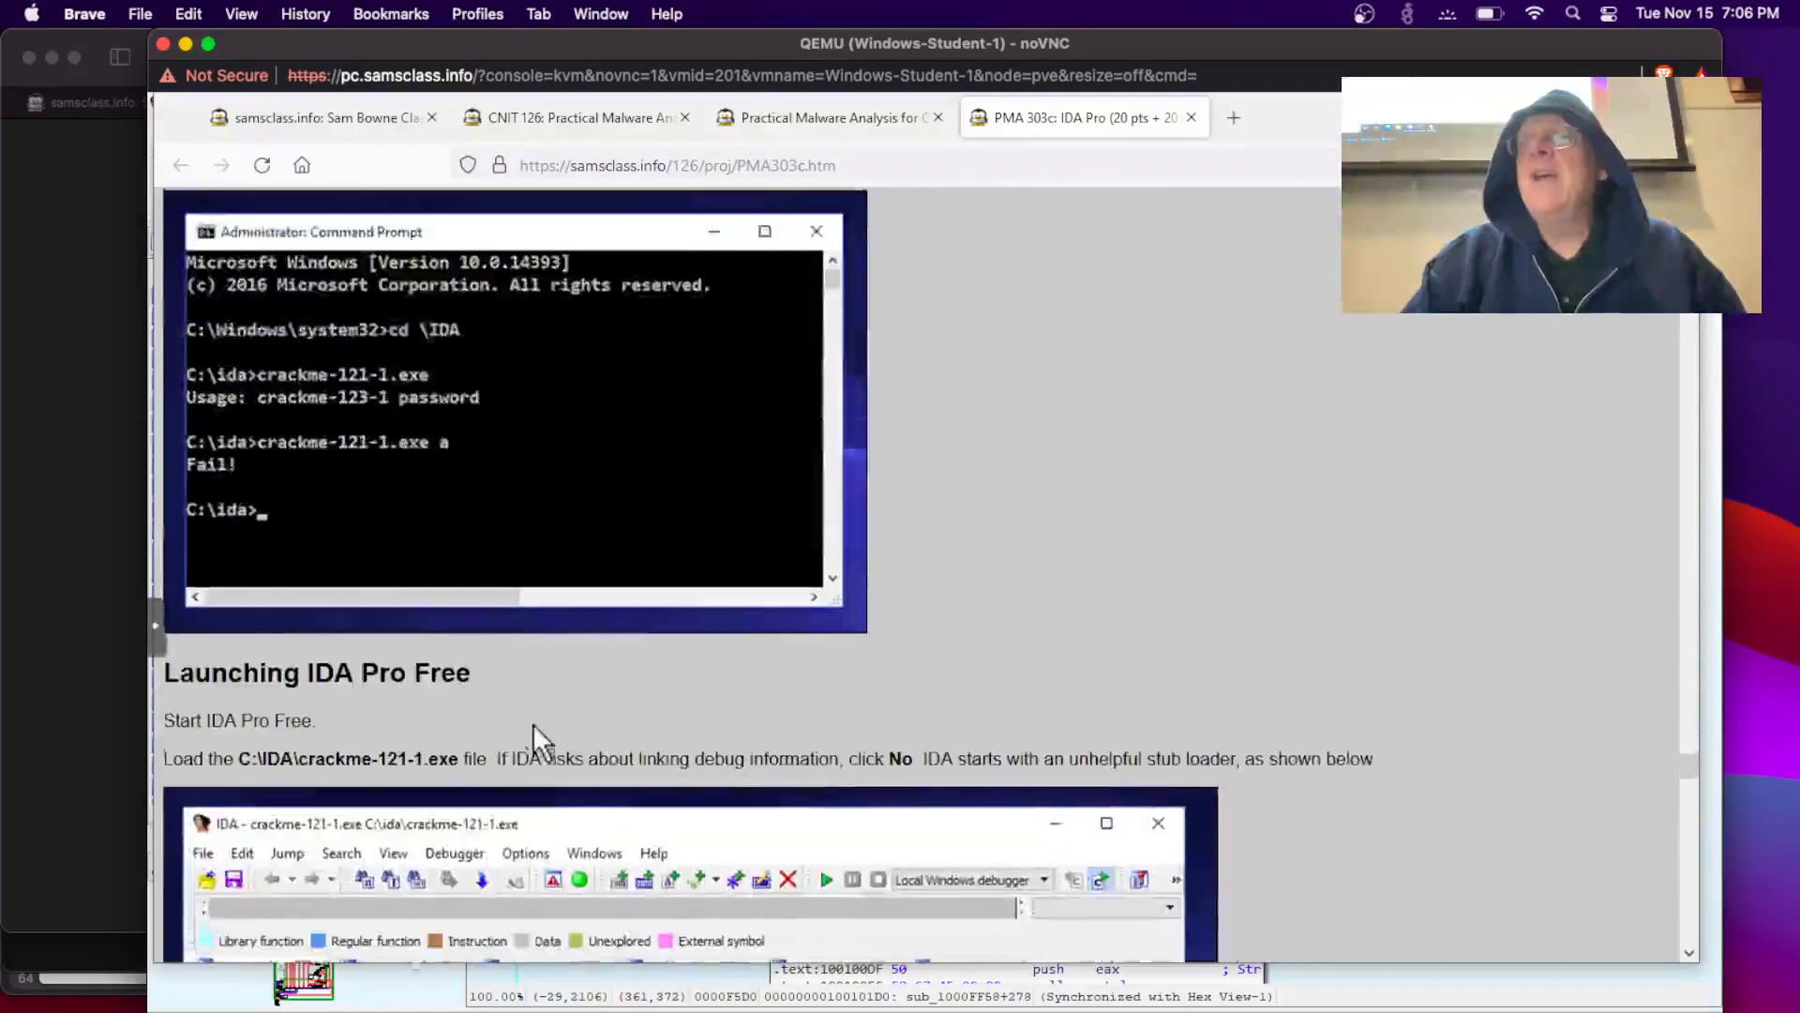
pyautogui.scroll(-4, 533, 723)
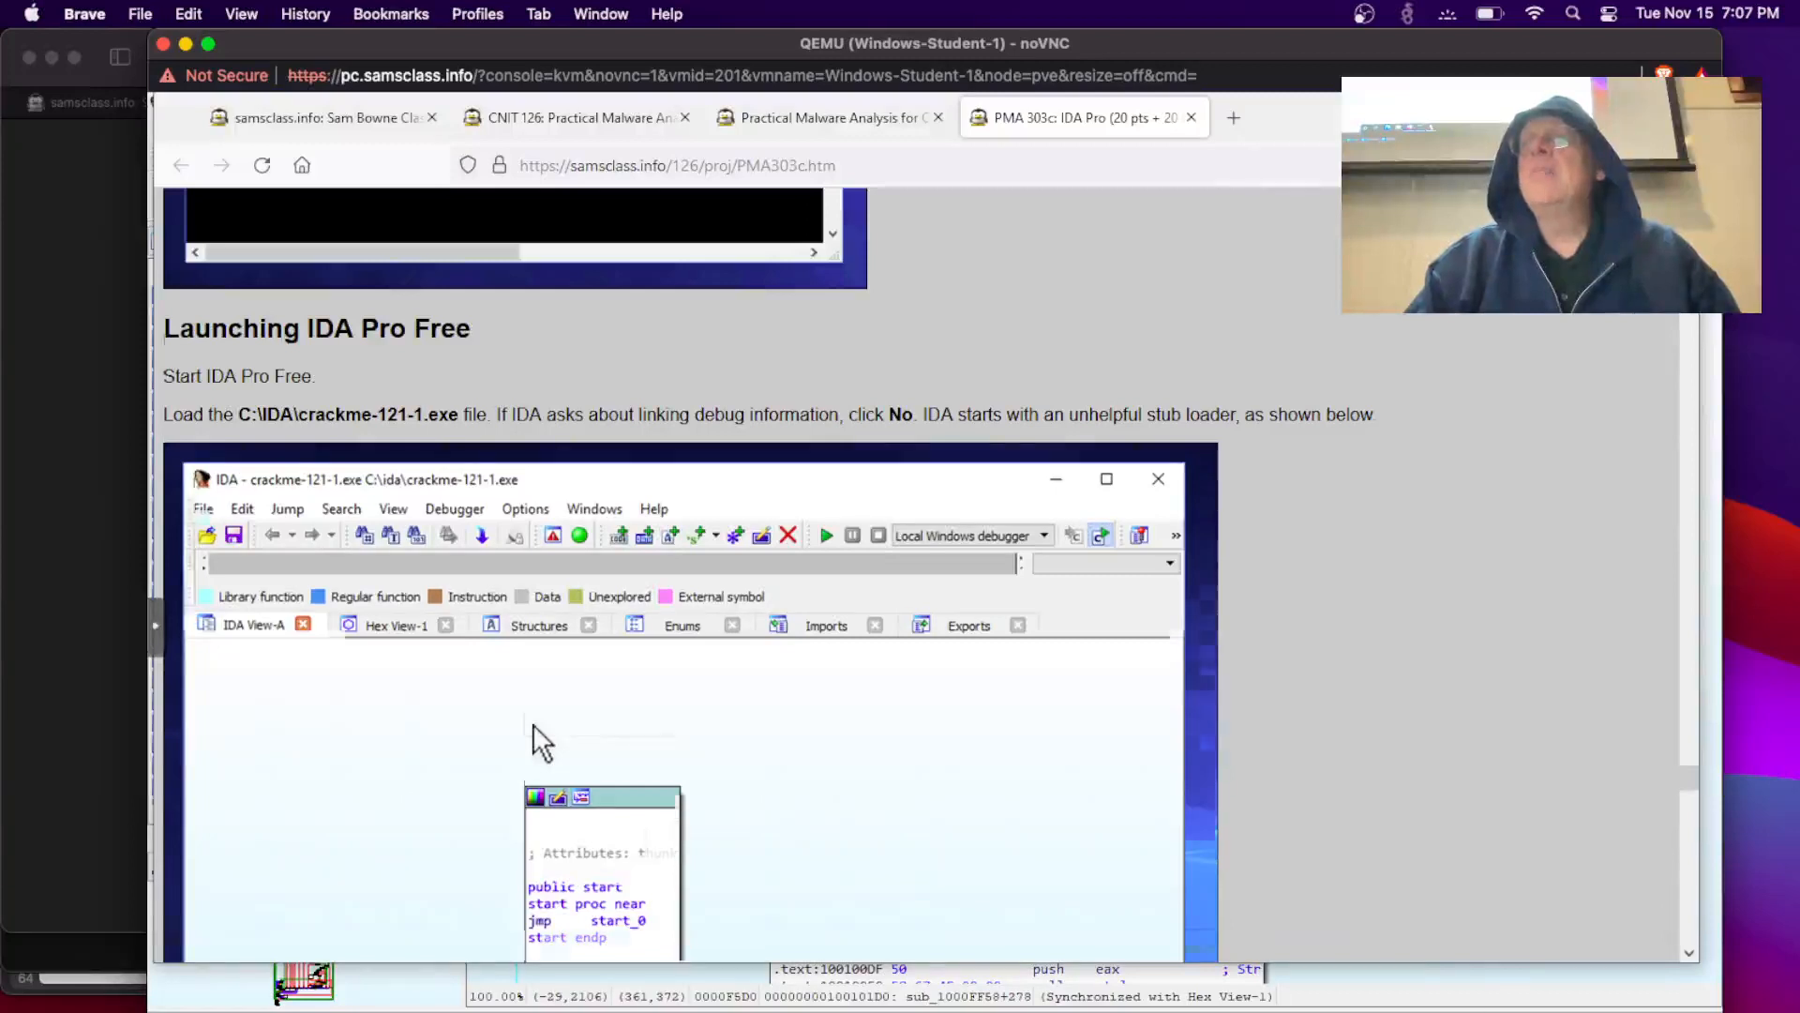
pyautogui.scroll(-15, 533, 724)
pyautogui.scroll(-8, 533, 723)
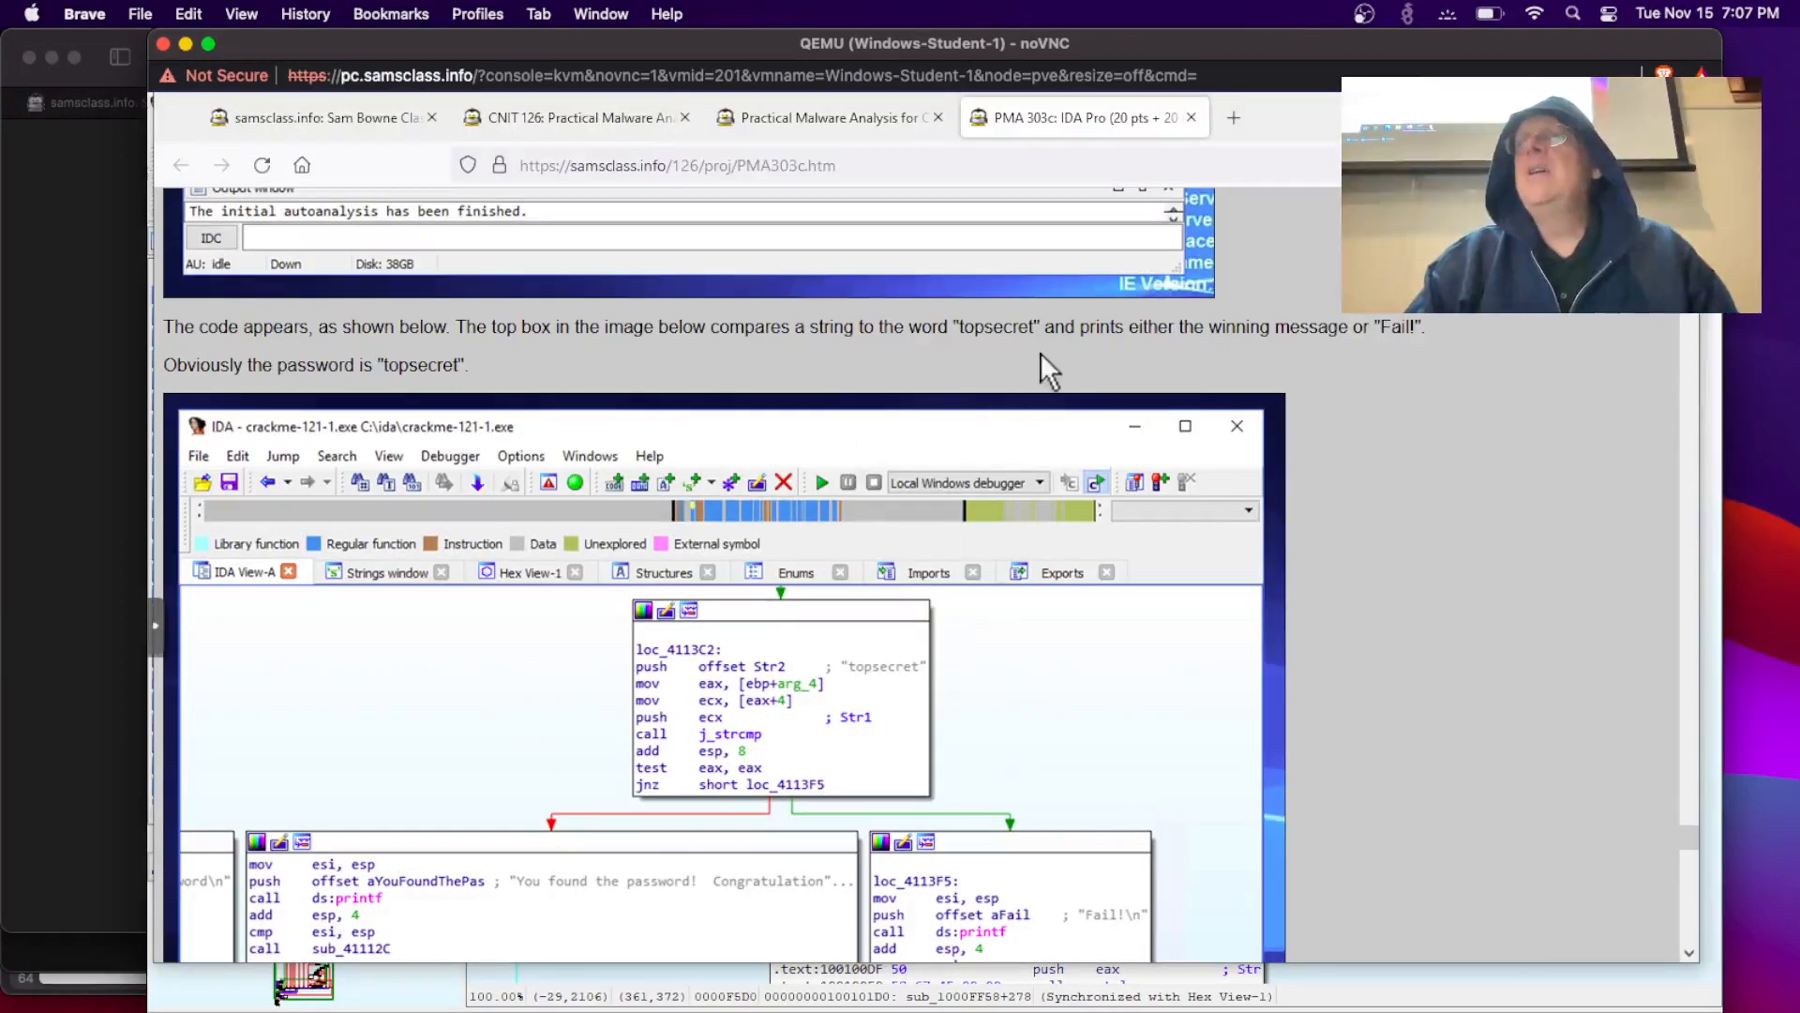
pyautogui.scroll(4, 1041, 354)
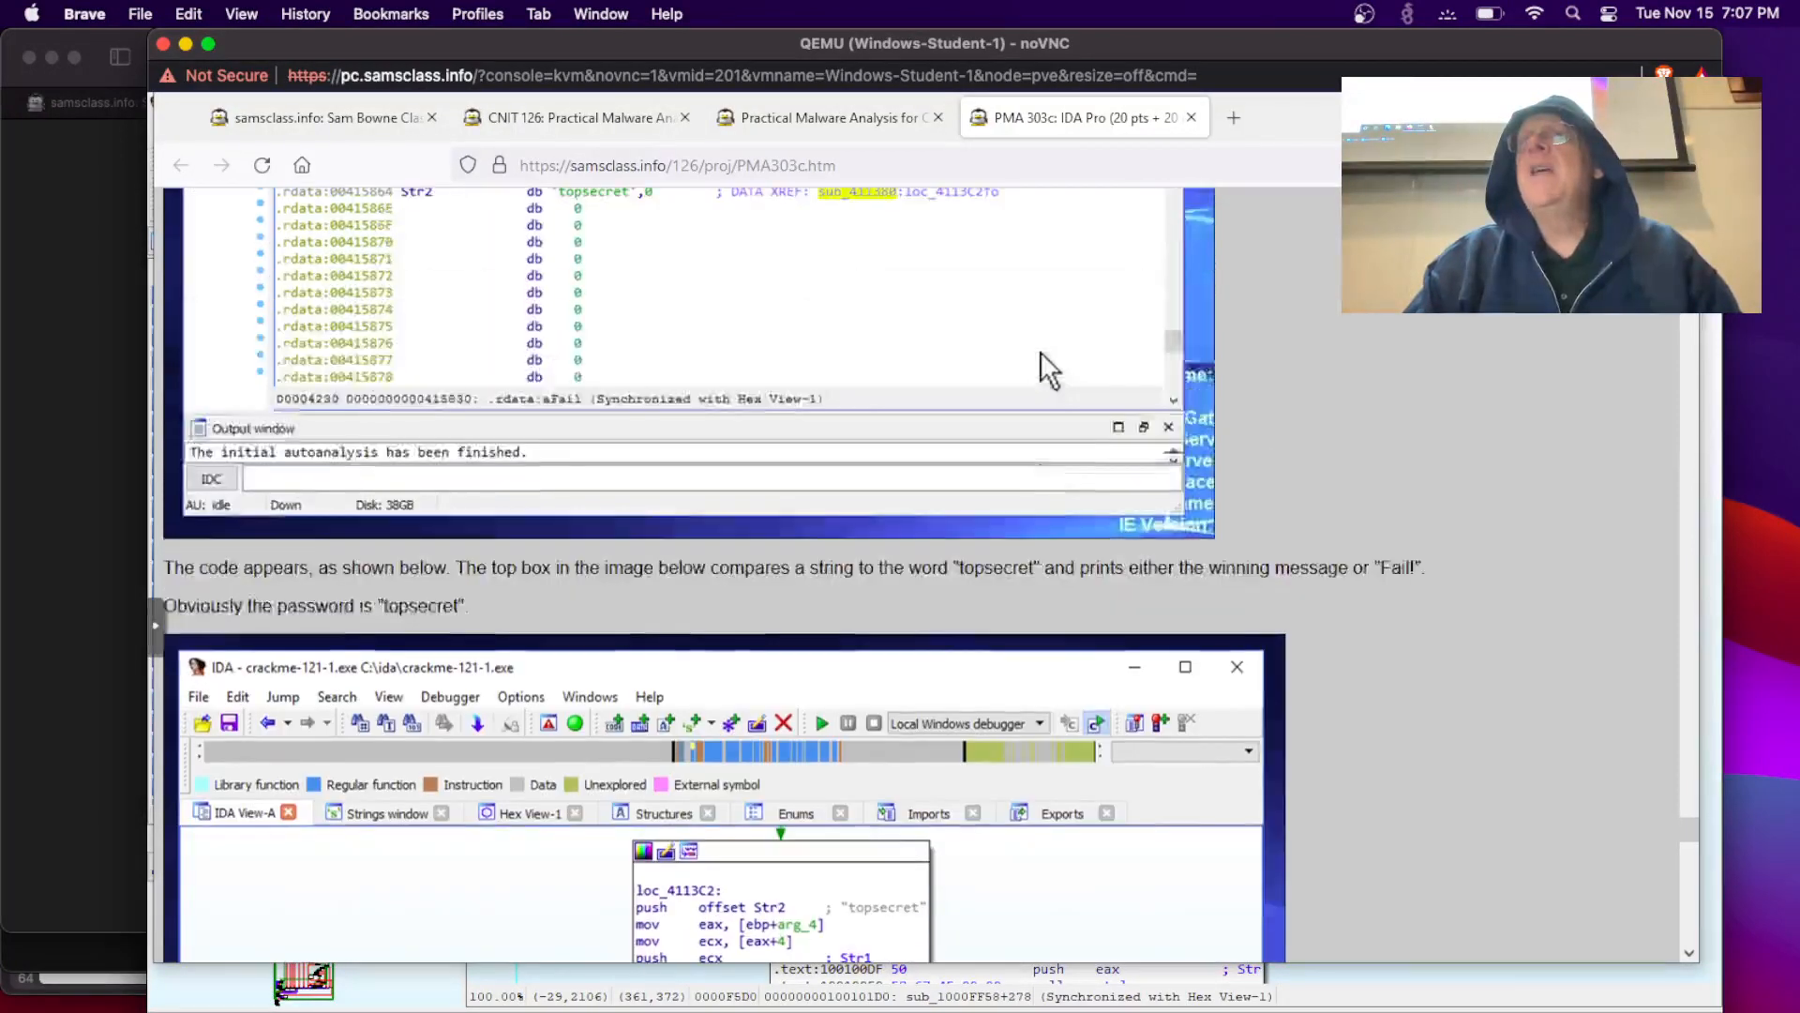
pyautogui.scroll(5, 1039, 351)
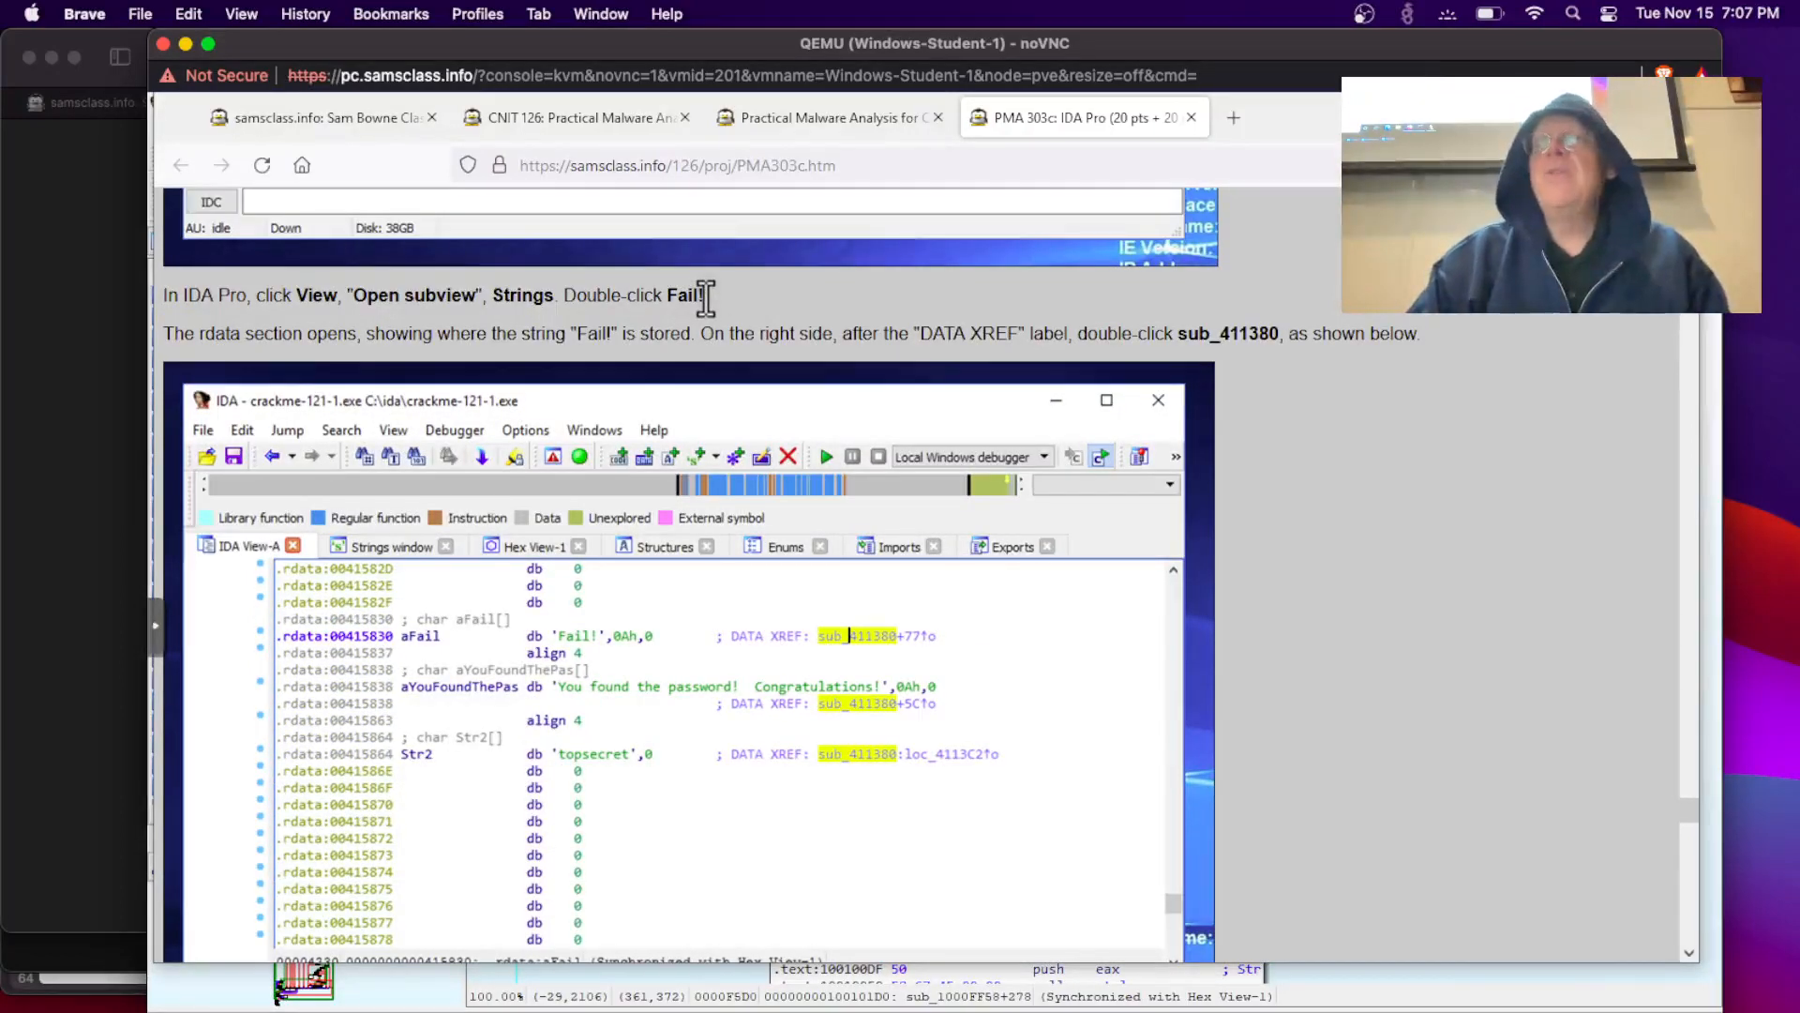
# Step: Switch to the IDA window that has Lab05-01.dll open
pyautogui.press('super+Tab')
pyautogui.press('super+Tab')
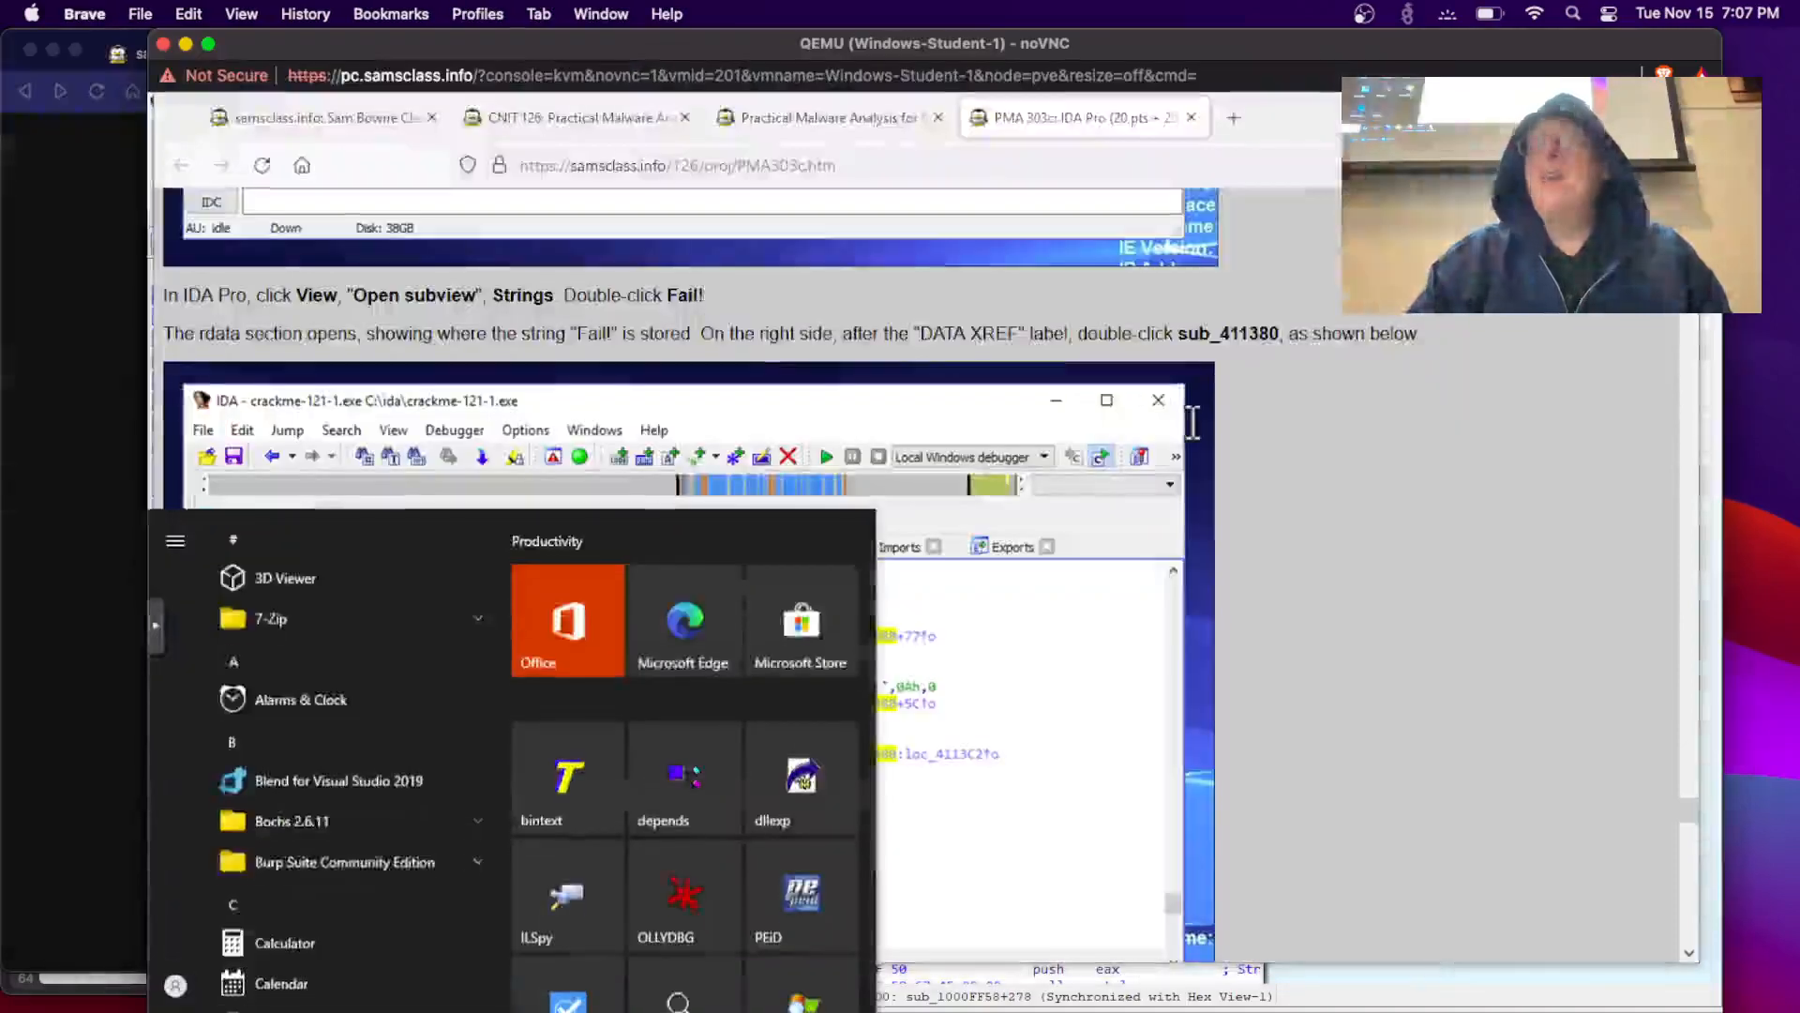
pyautogui.click(1193, 423)
pyautogui.hotkey('alt', 'Tab')
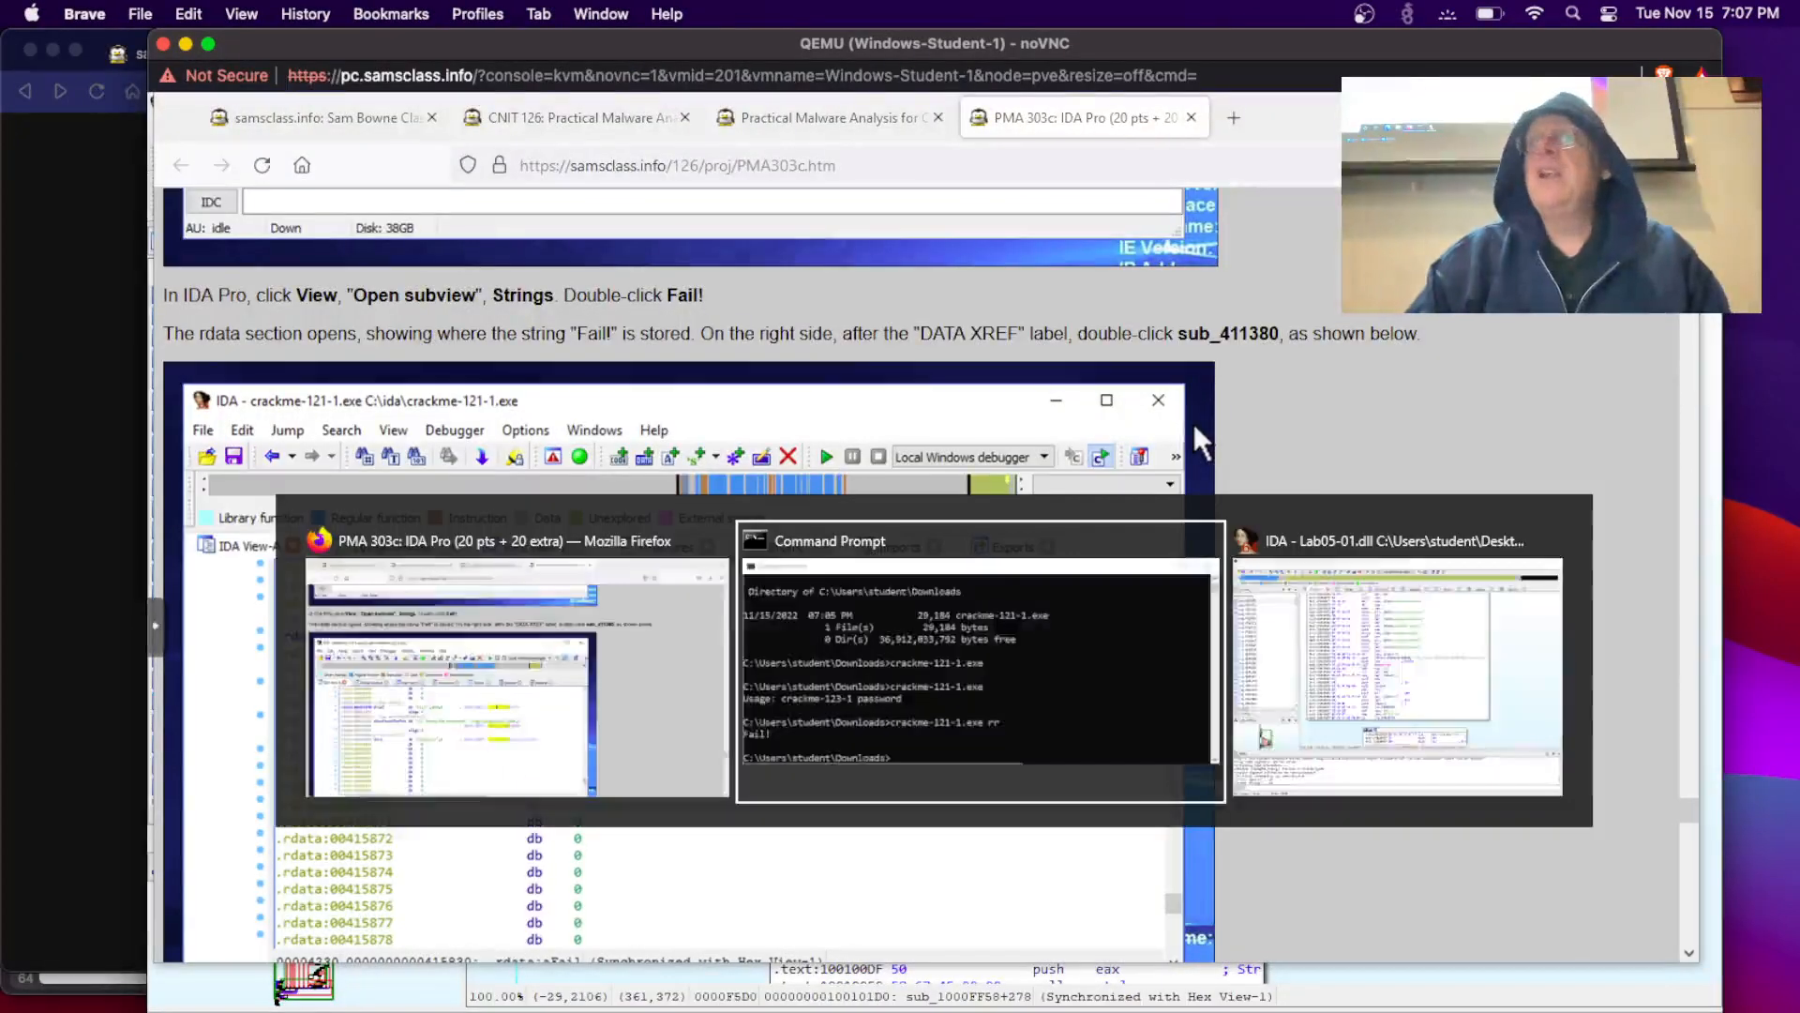
pyautogui.hotkey('alt', 'Tab')
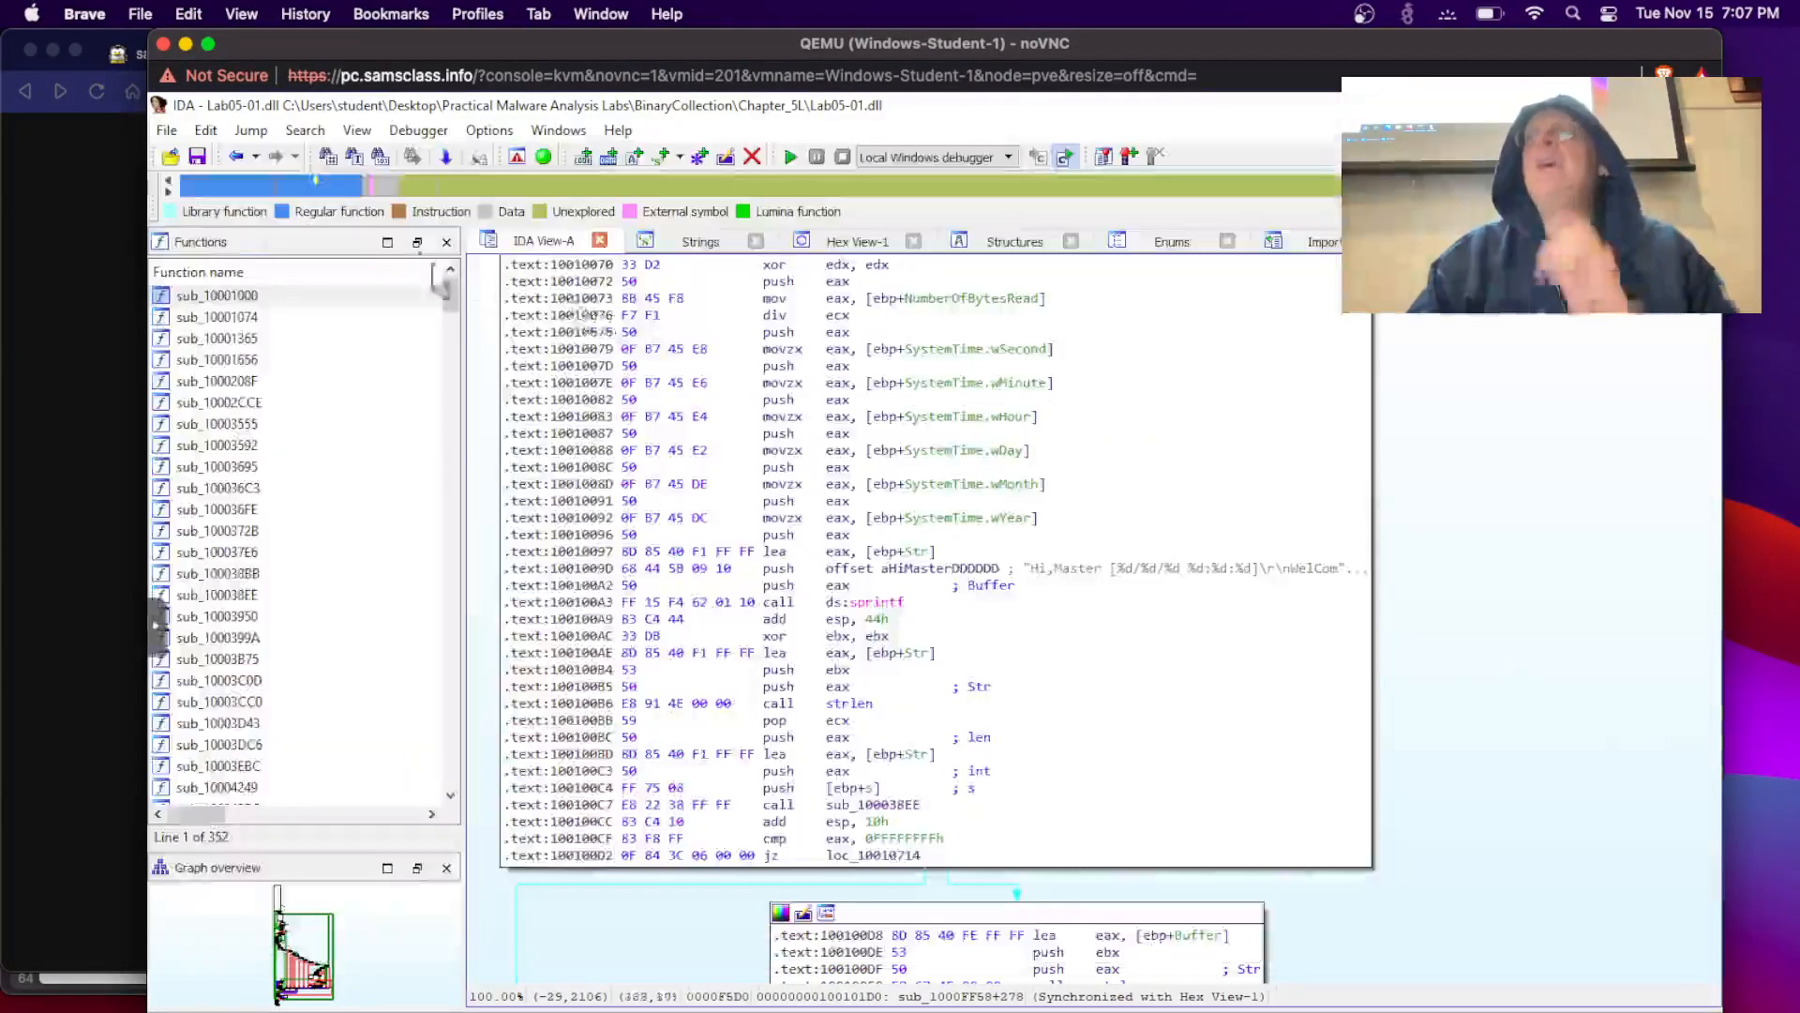
# Step: Start opening a new file for disassembly and discard the Lab05-01.dll database without saving it
pyautogui.click(172, 160)
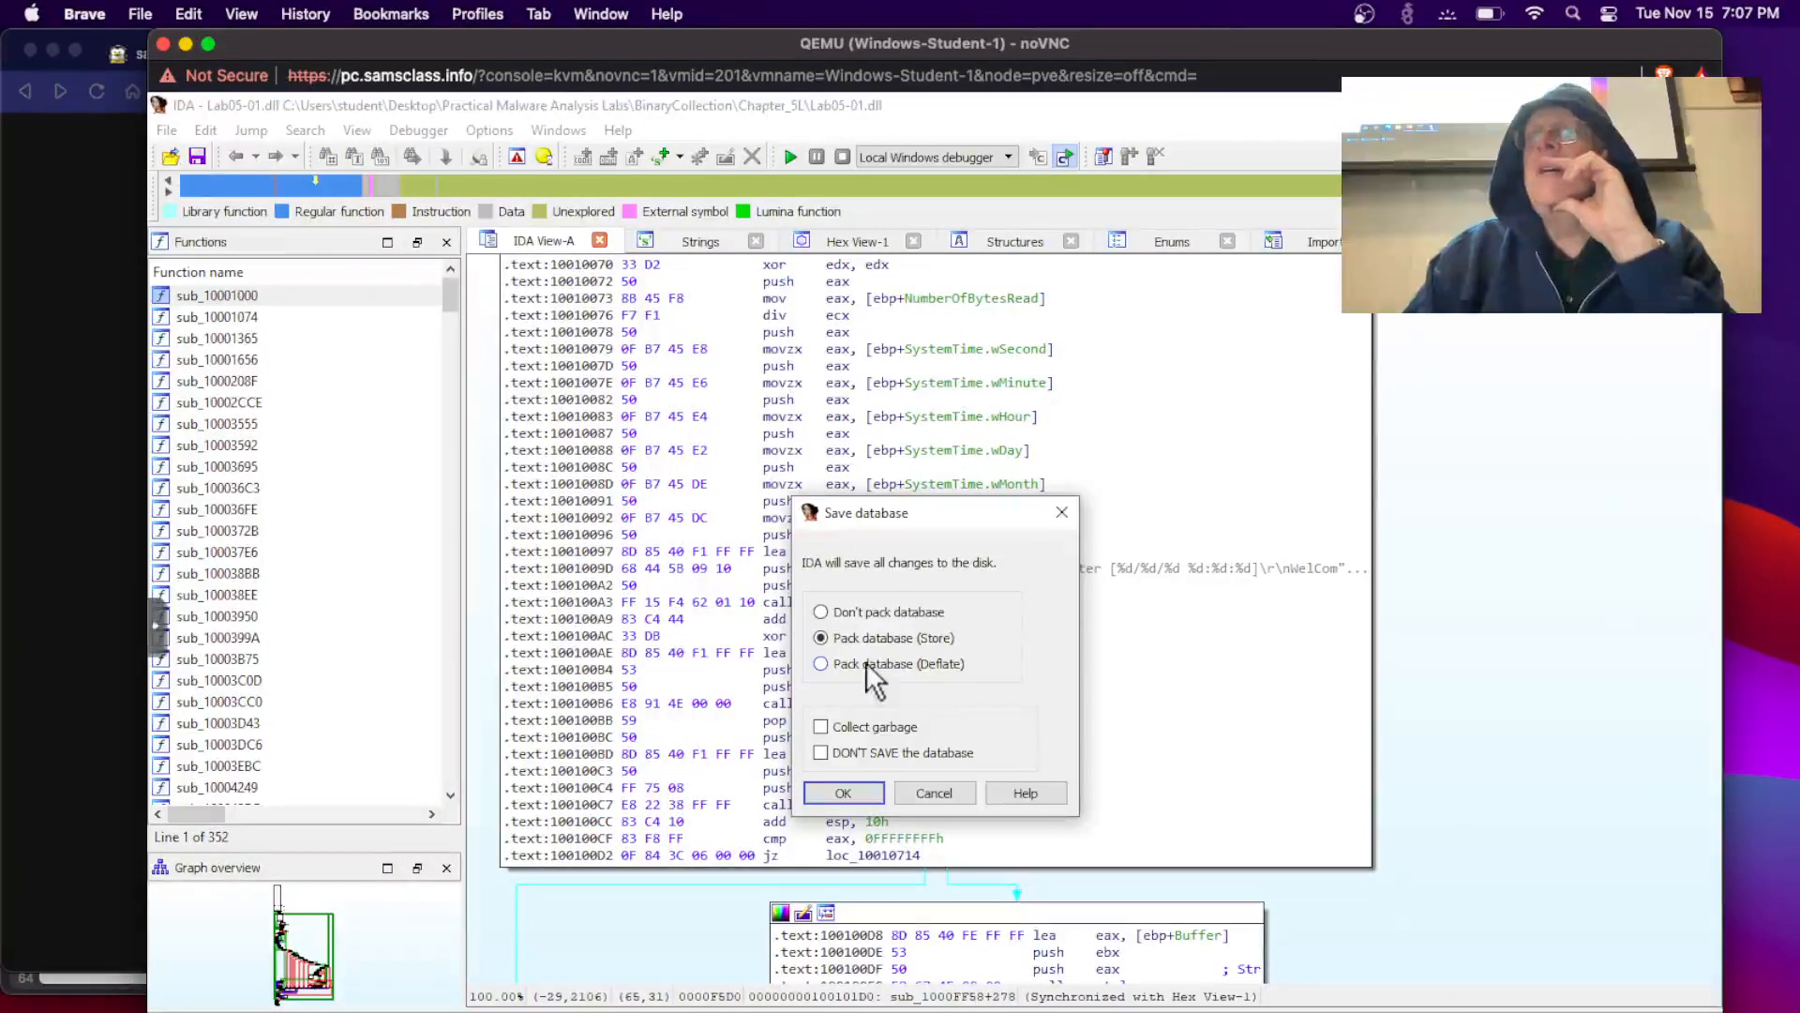
pyautogui.click(821, 753)
pyautogui.click(848, 793)
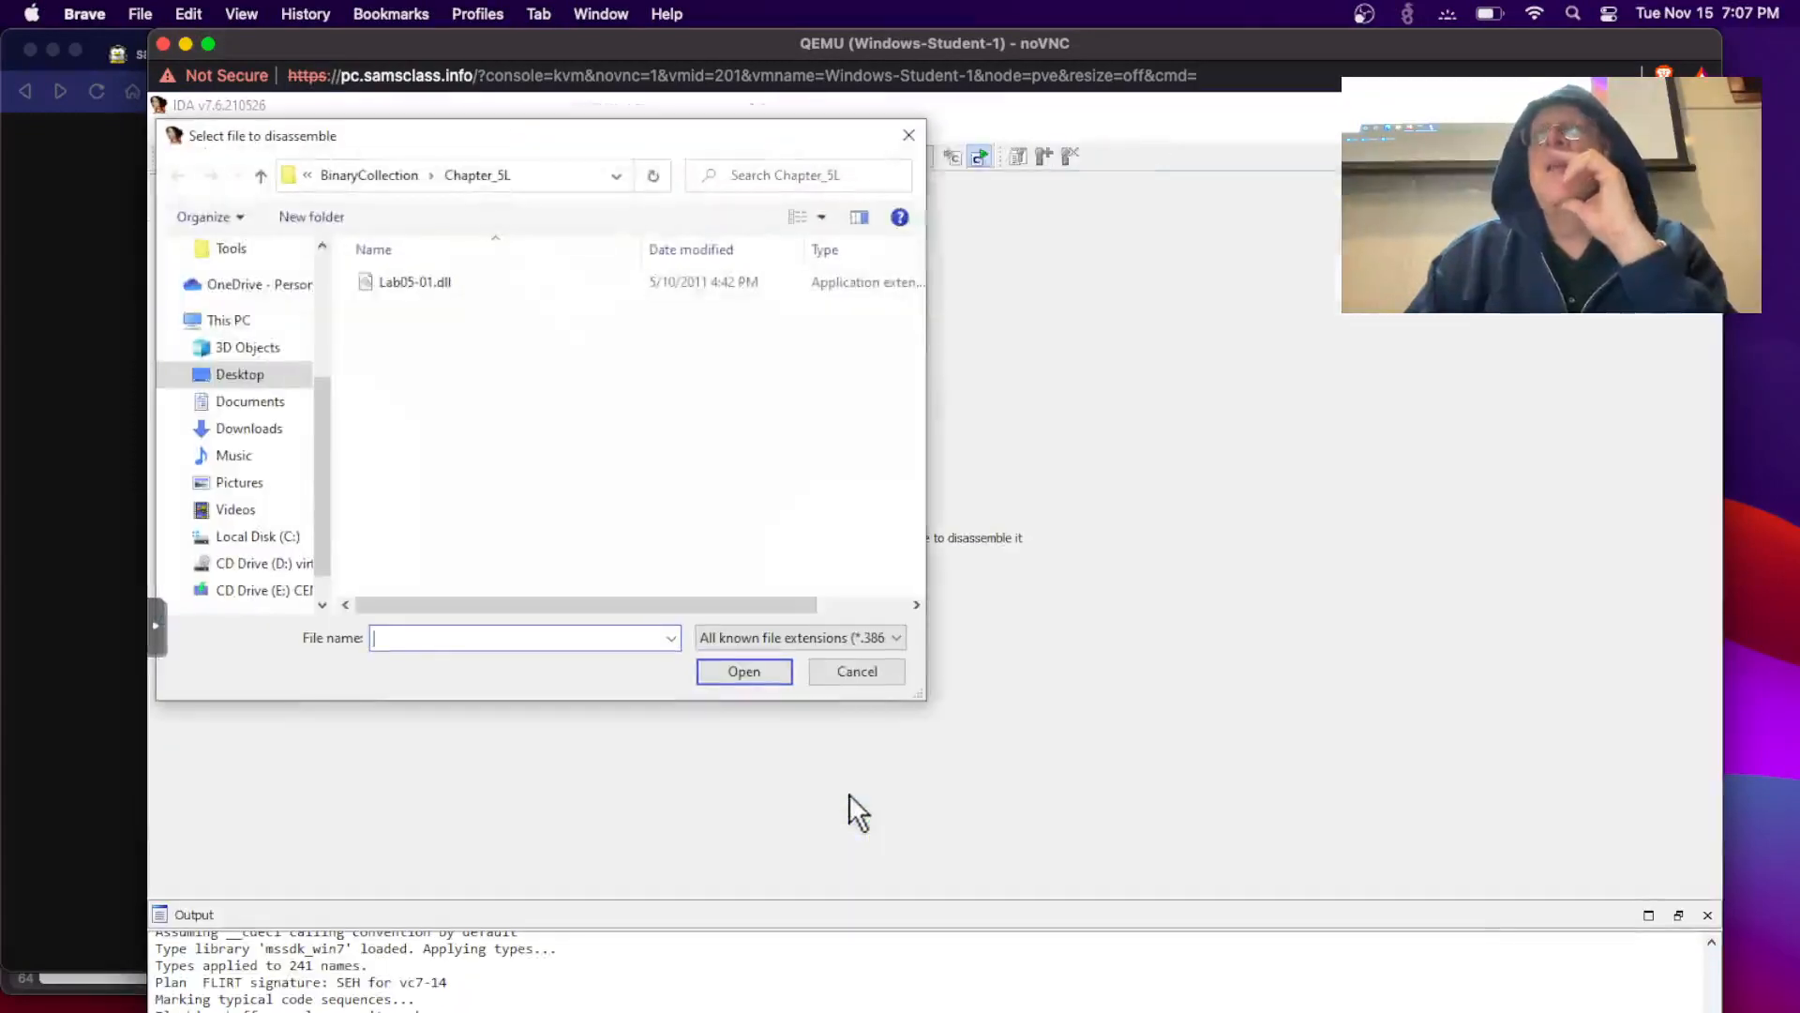
# Step: Load crackme-121-1.exe from Downloads as a portable executable, declining the lookup of its debug symbols
pyautogui.click(250, 428)
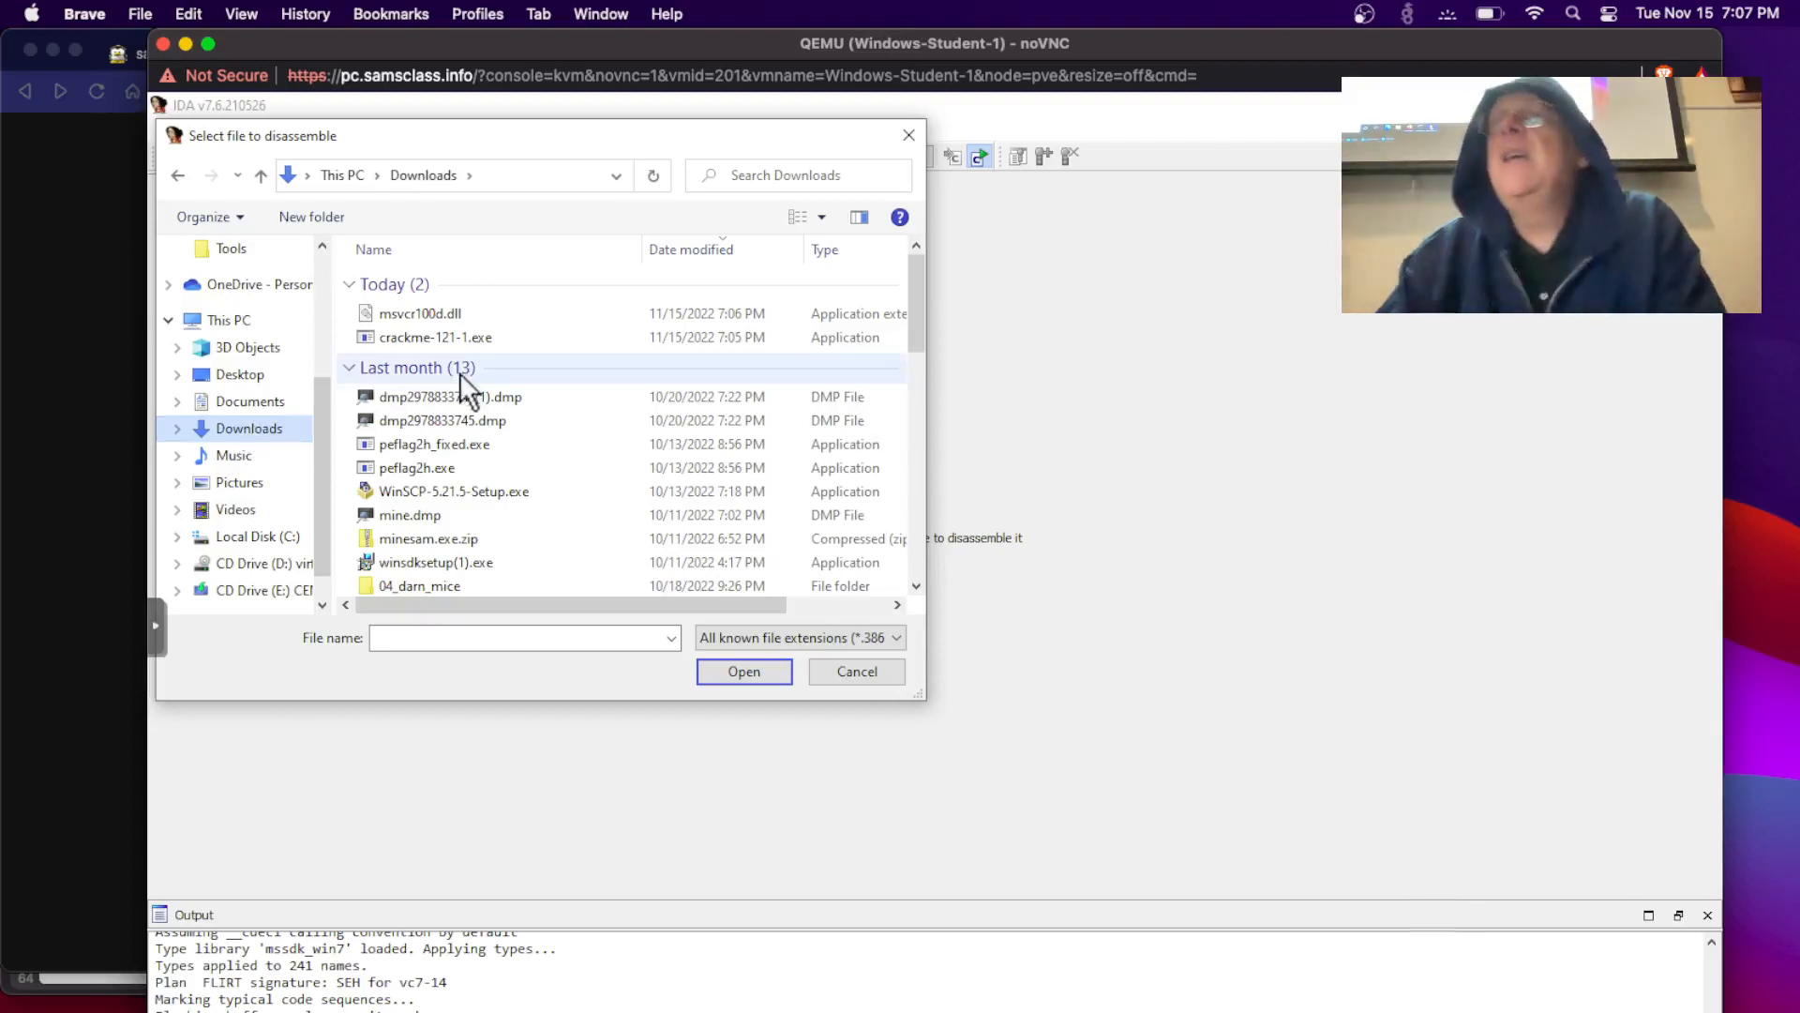
pyautogui.doubleClick(449, 340)
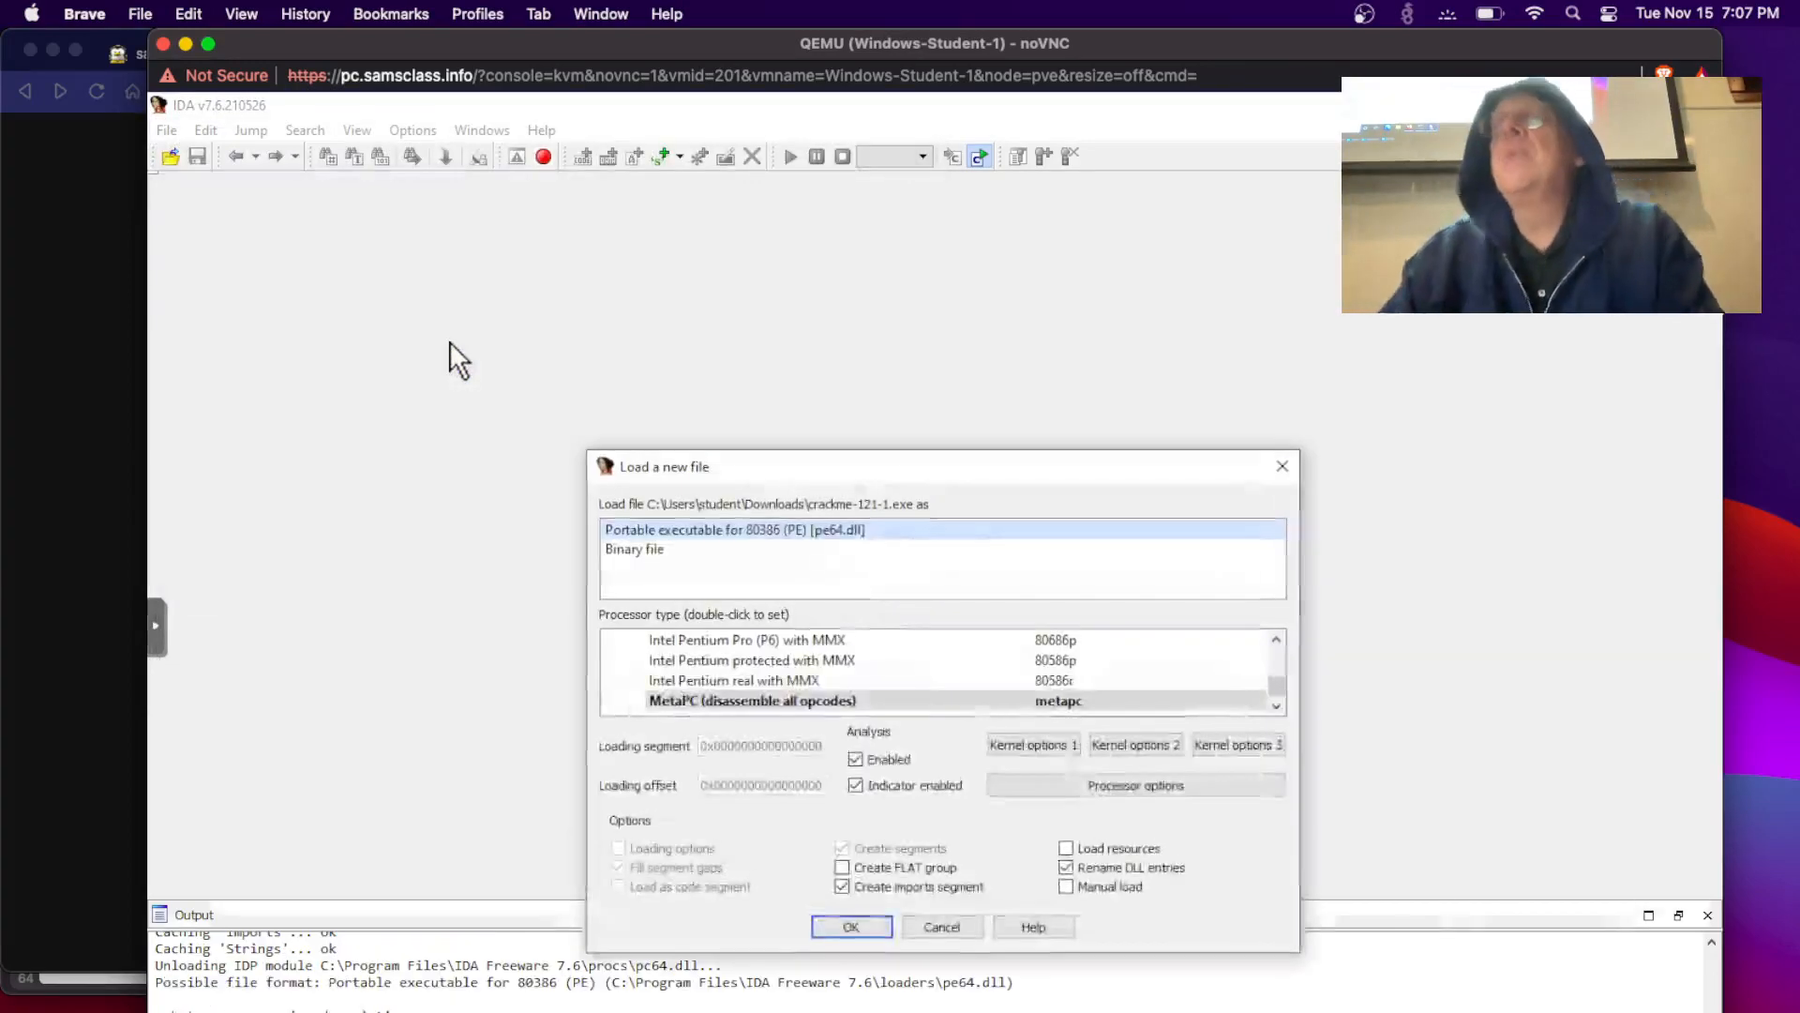
pyautogui.click(852, 925)
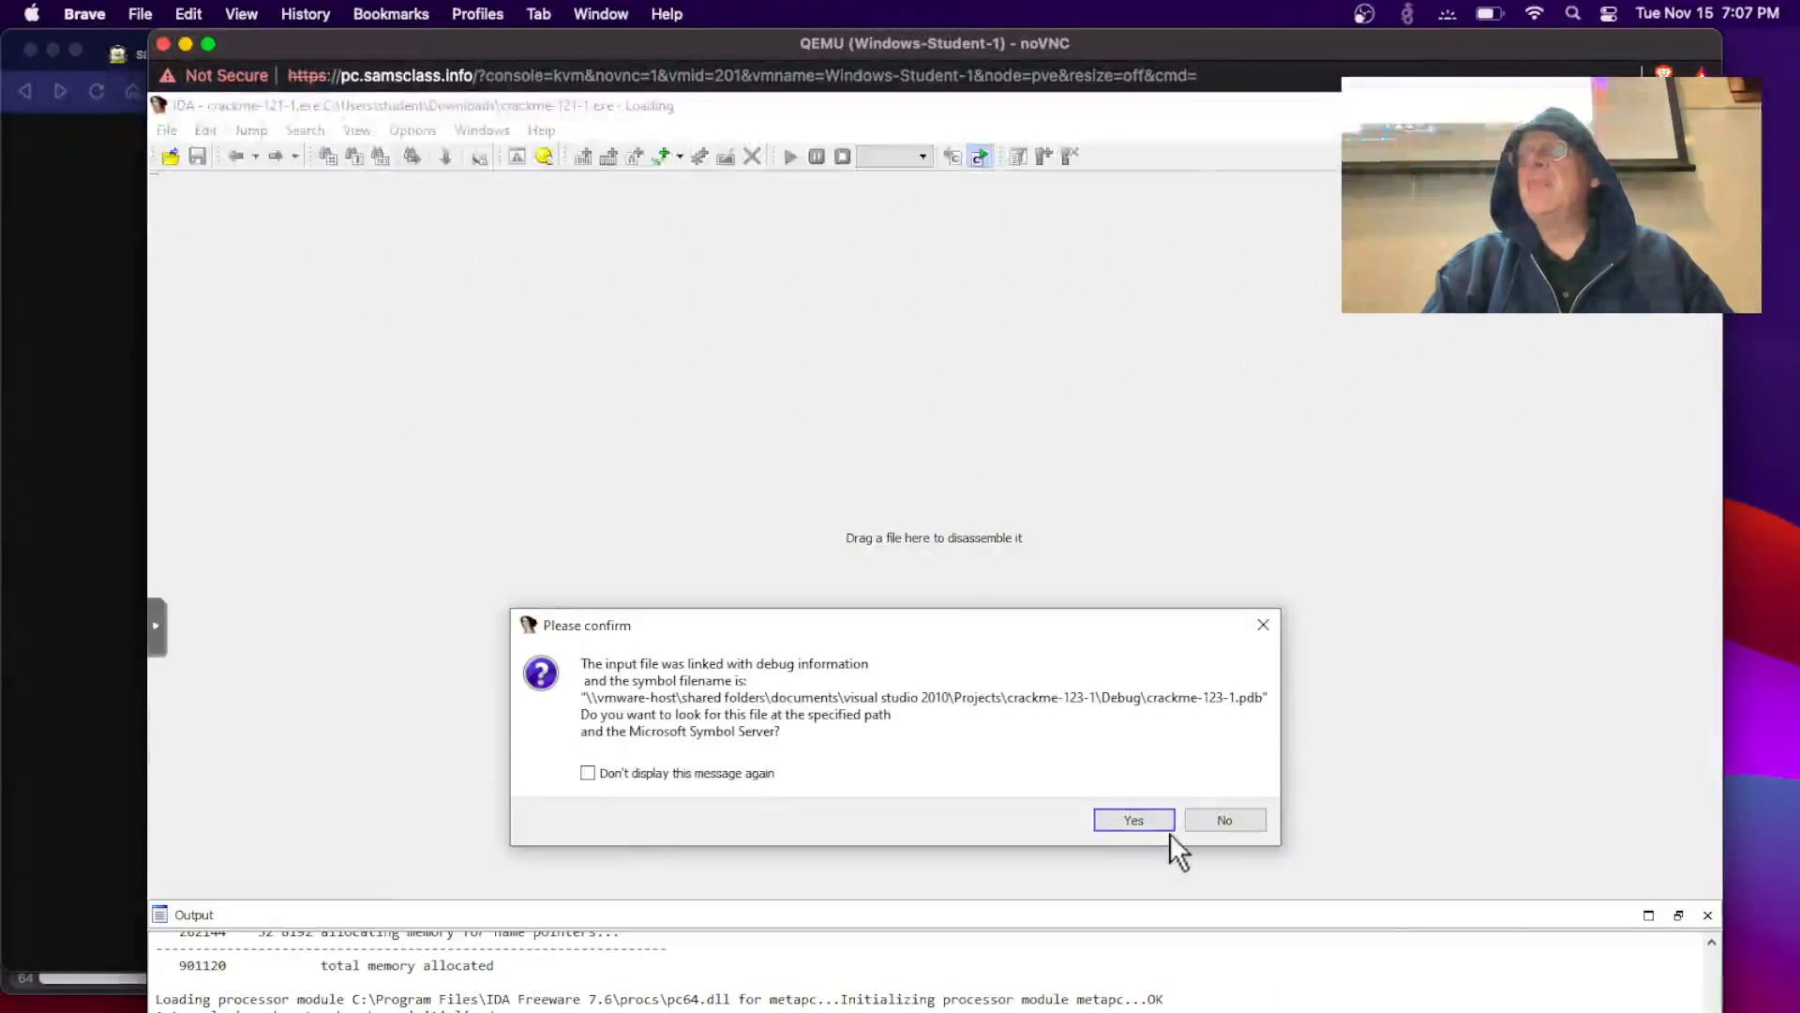
pyautogui.click(1221, 821)
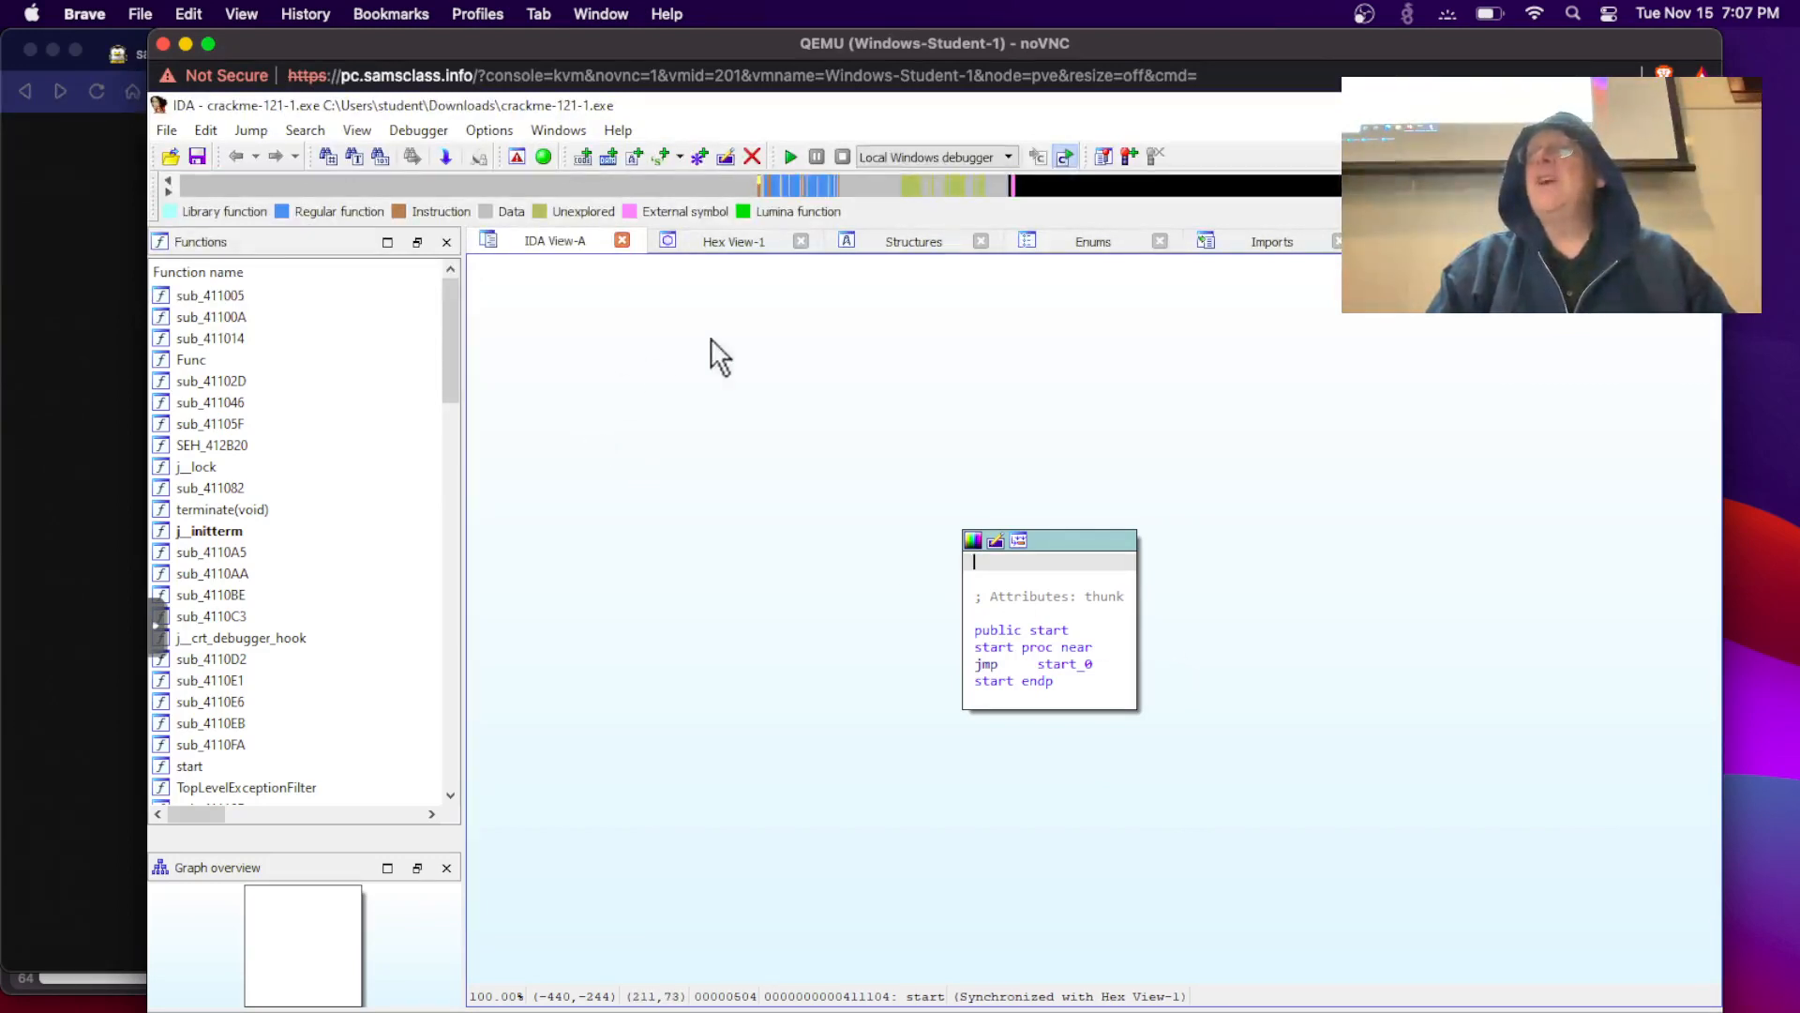
# Step: List the strings in crackme-121-1.exe and go to the "Fail!" string in the data section
pyautogui.click(366, 130)
pyautogui.moveTo(384, 154)
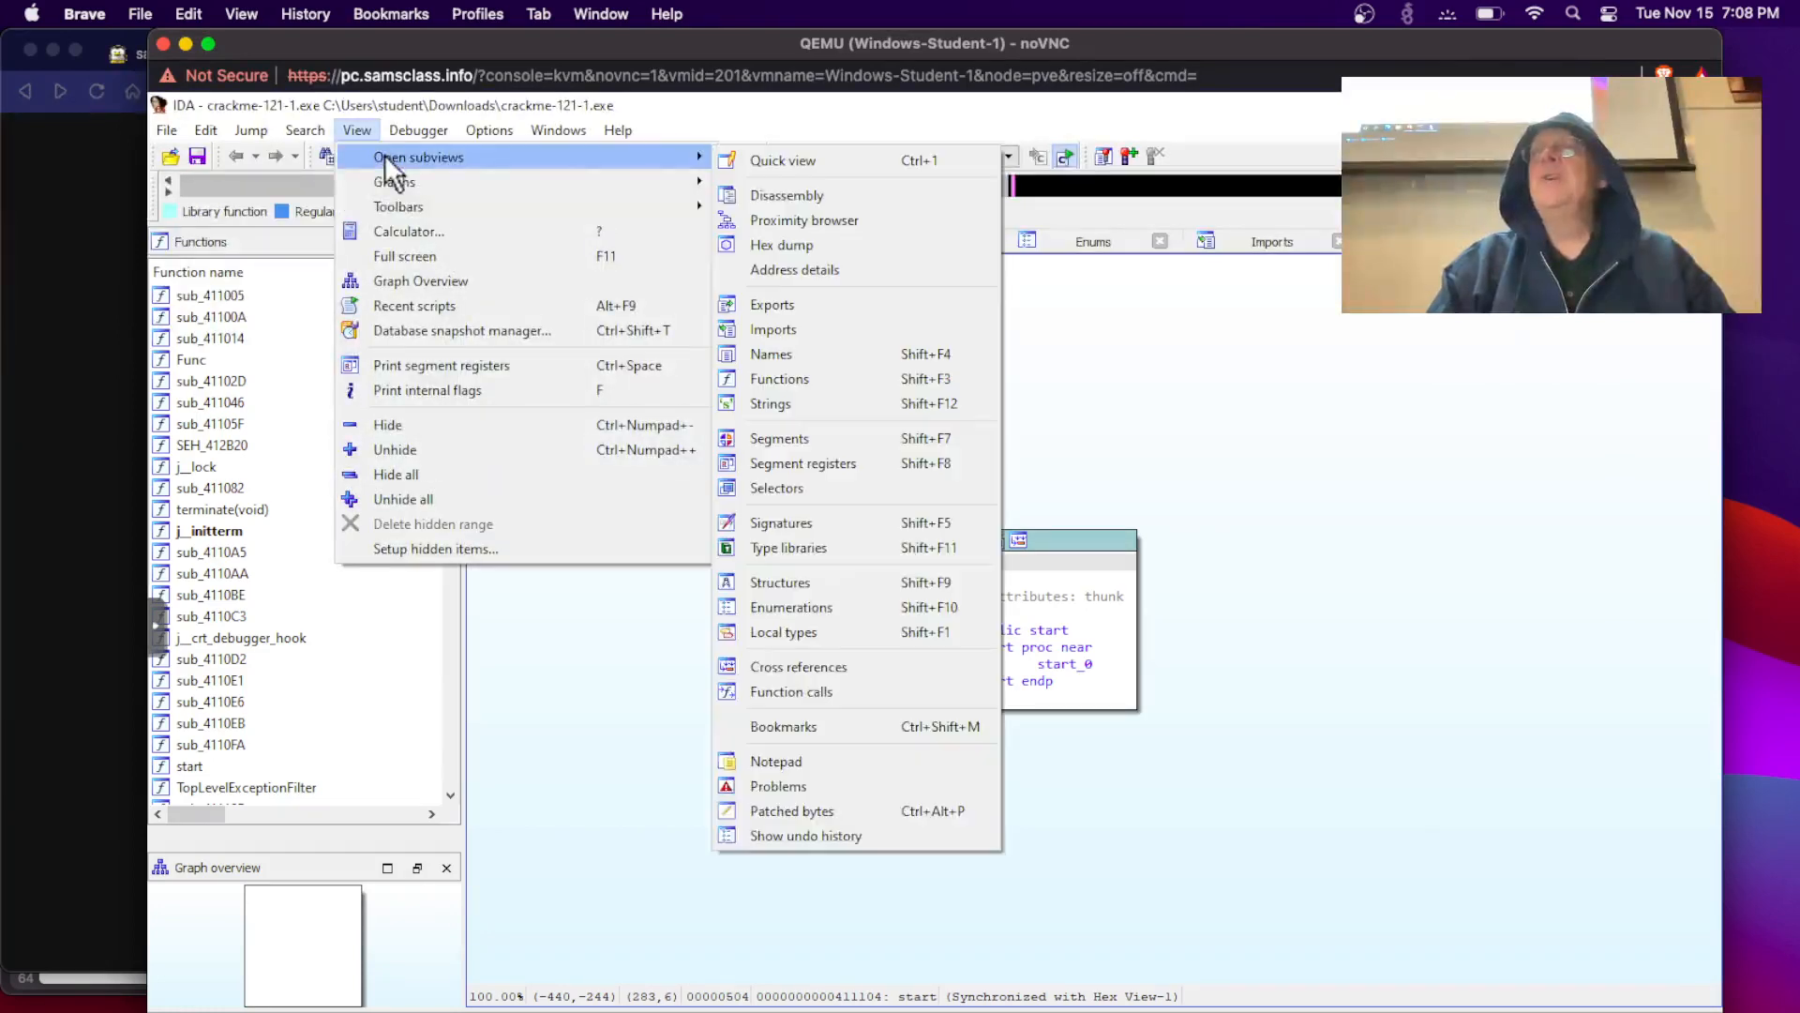
pyautogui.click(844, 403)
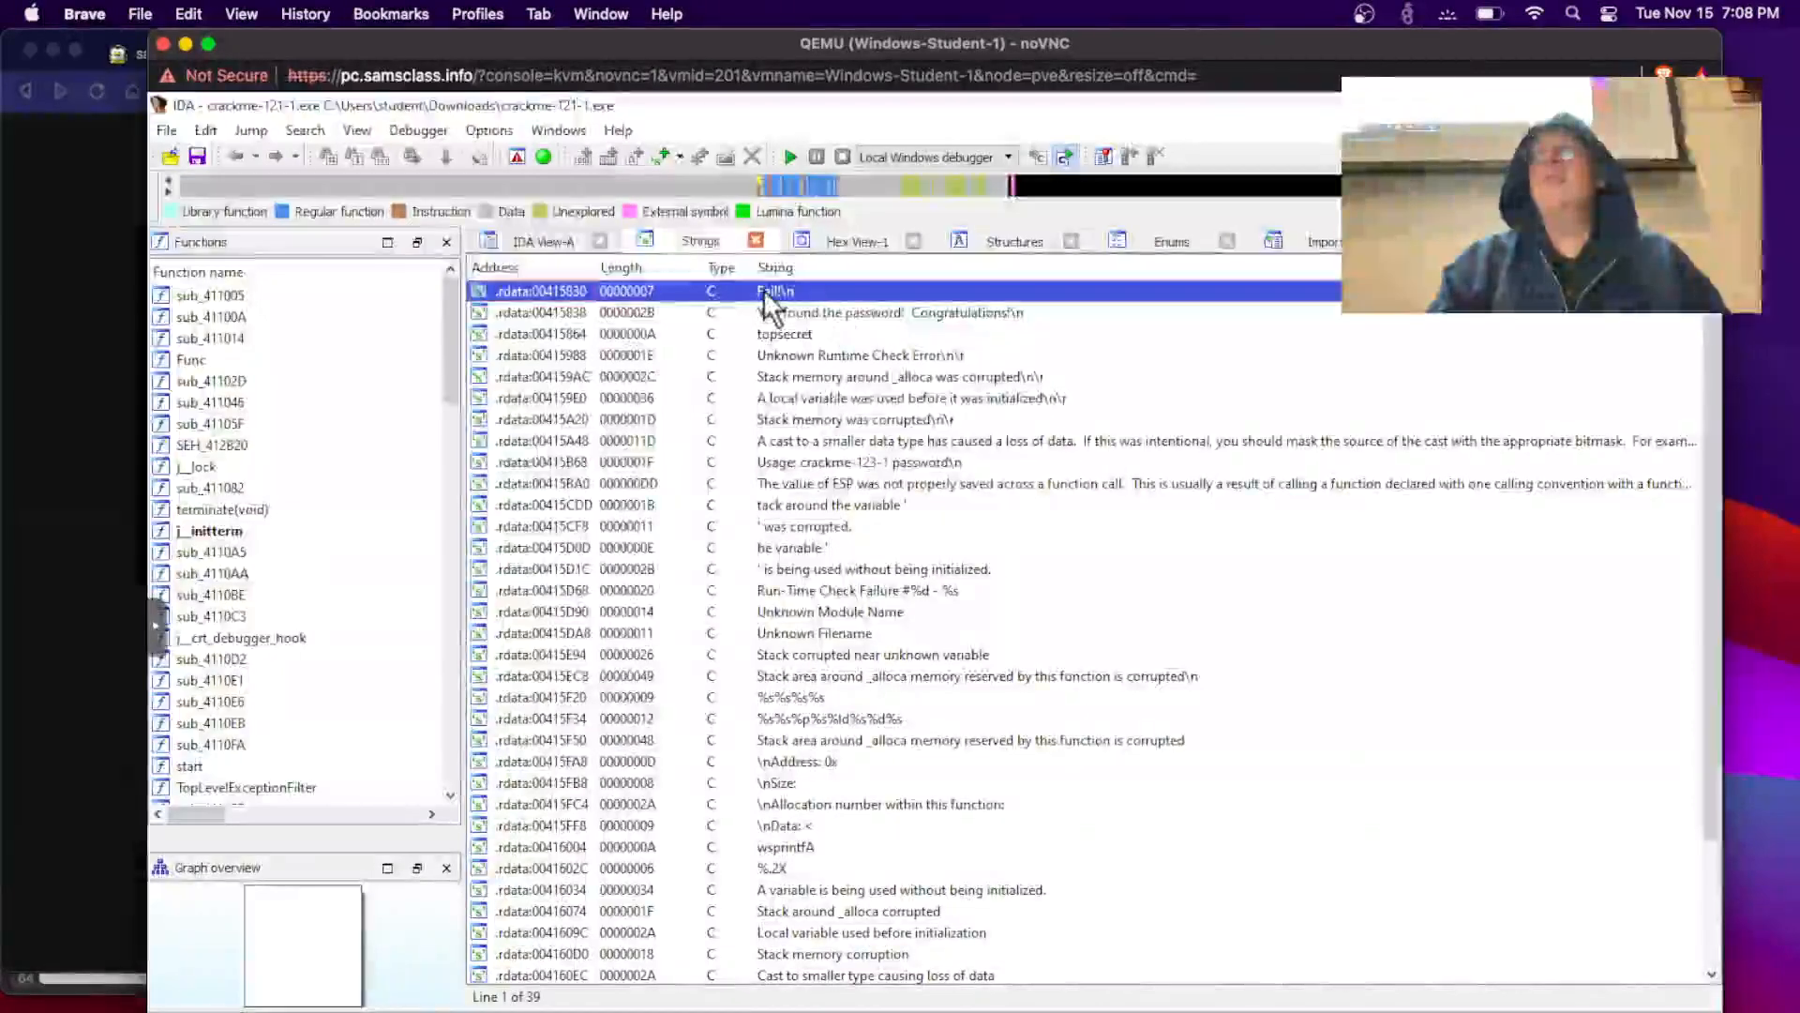
pyautogui.doubleClick(763, 291)
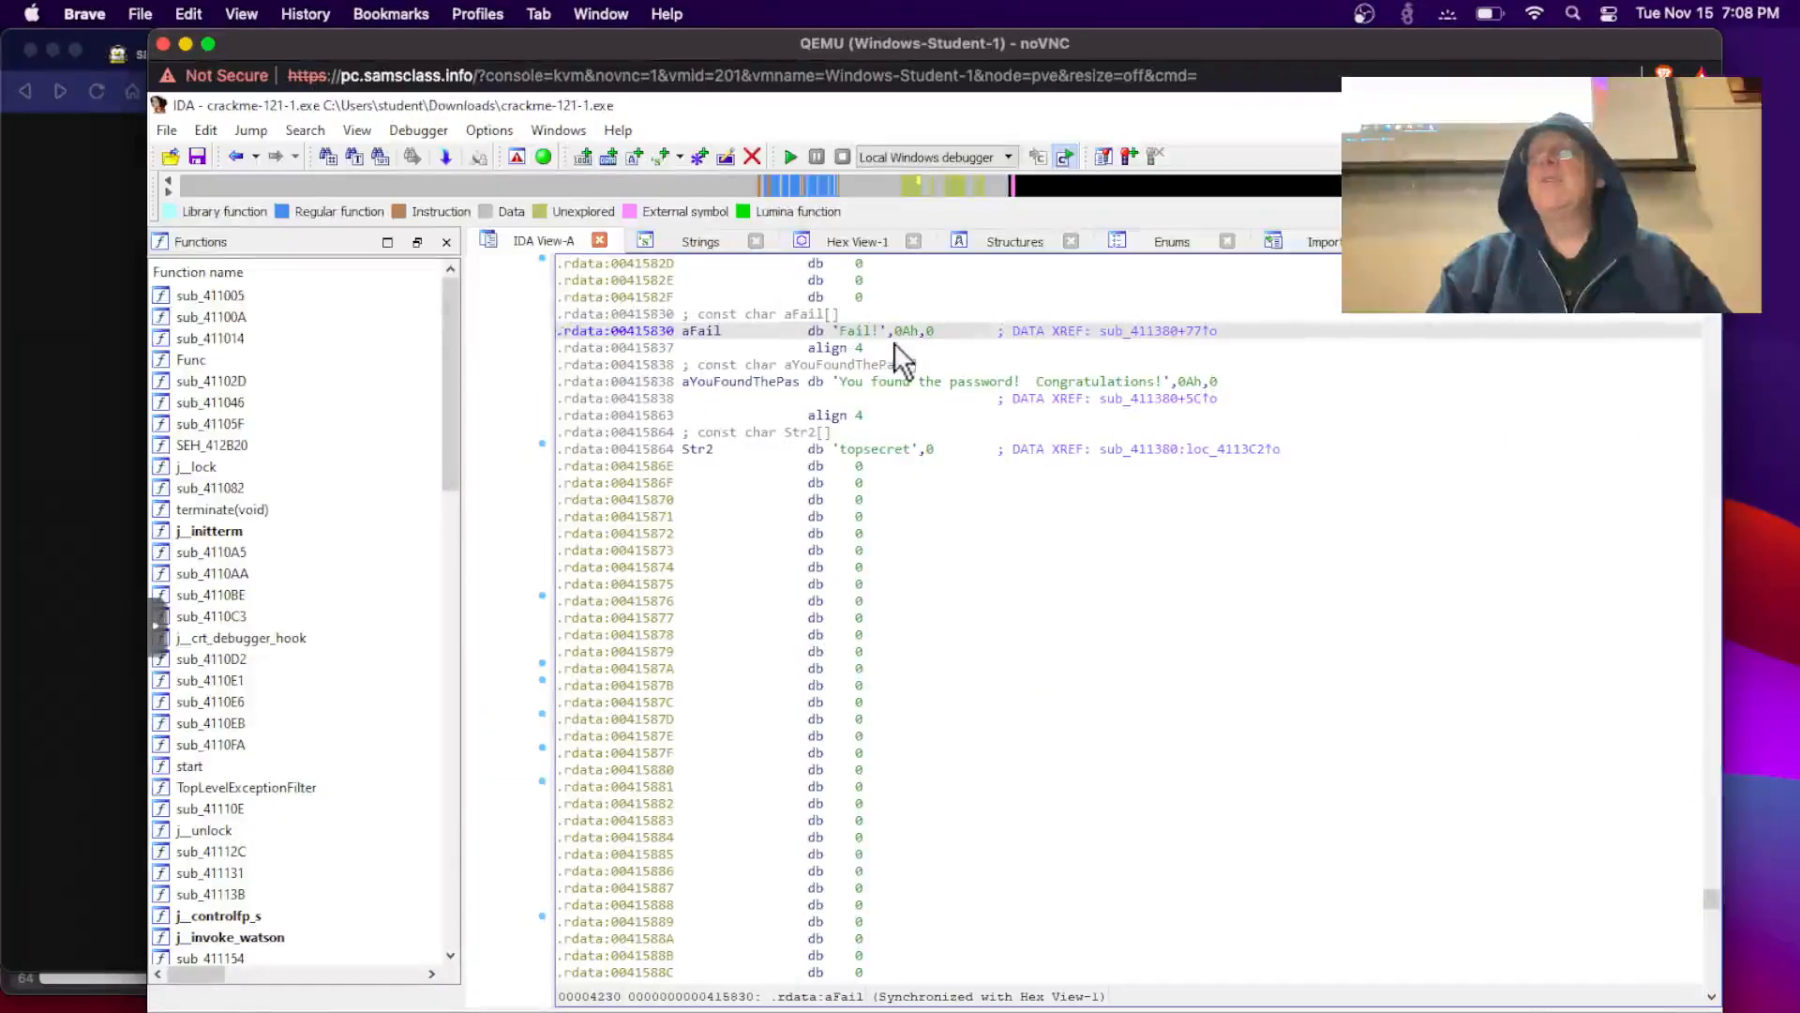
# Step: Follow the cross-reference of "Fail!" into the code and examine the argument check, string comparison and message branches in the graph
pyautogui.doubleClick(1144, 330)
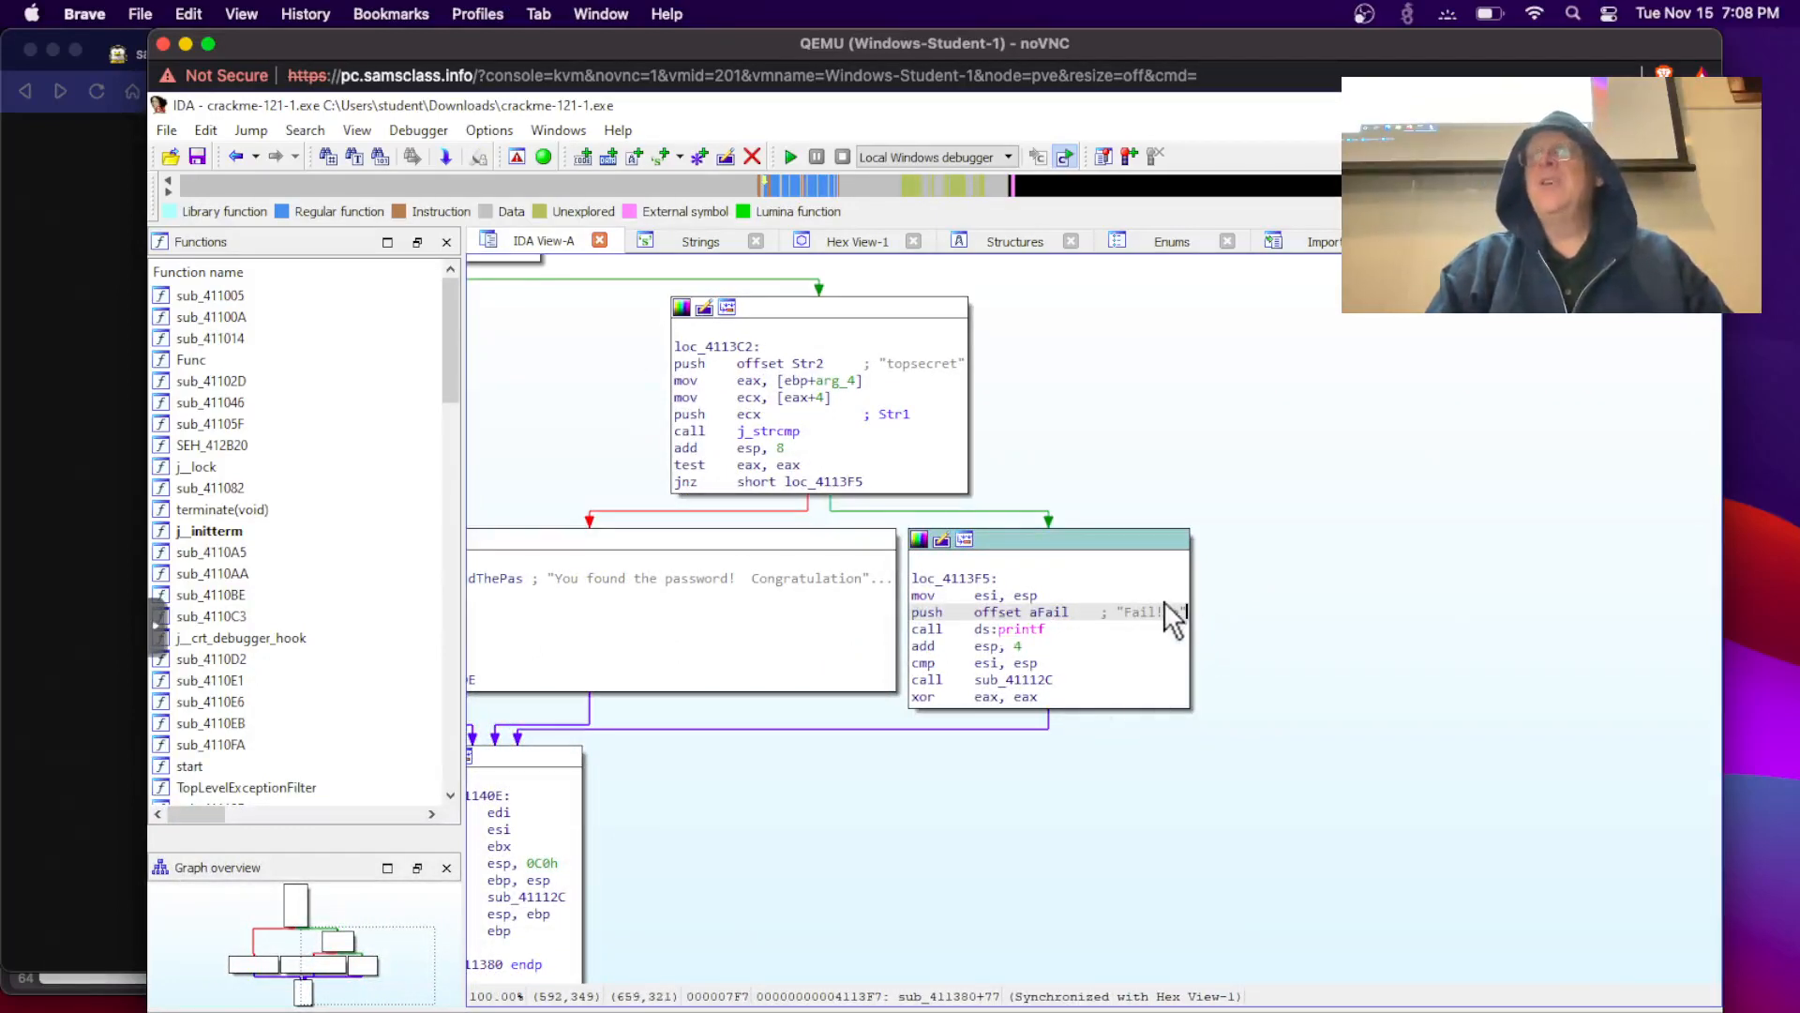
pyautogui.moveTo(1331, 457); pyautogui.dragTo(1494, 619)
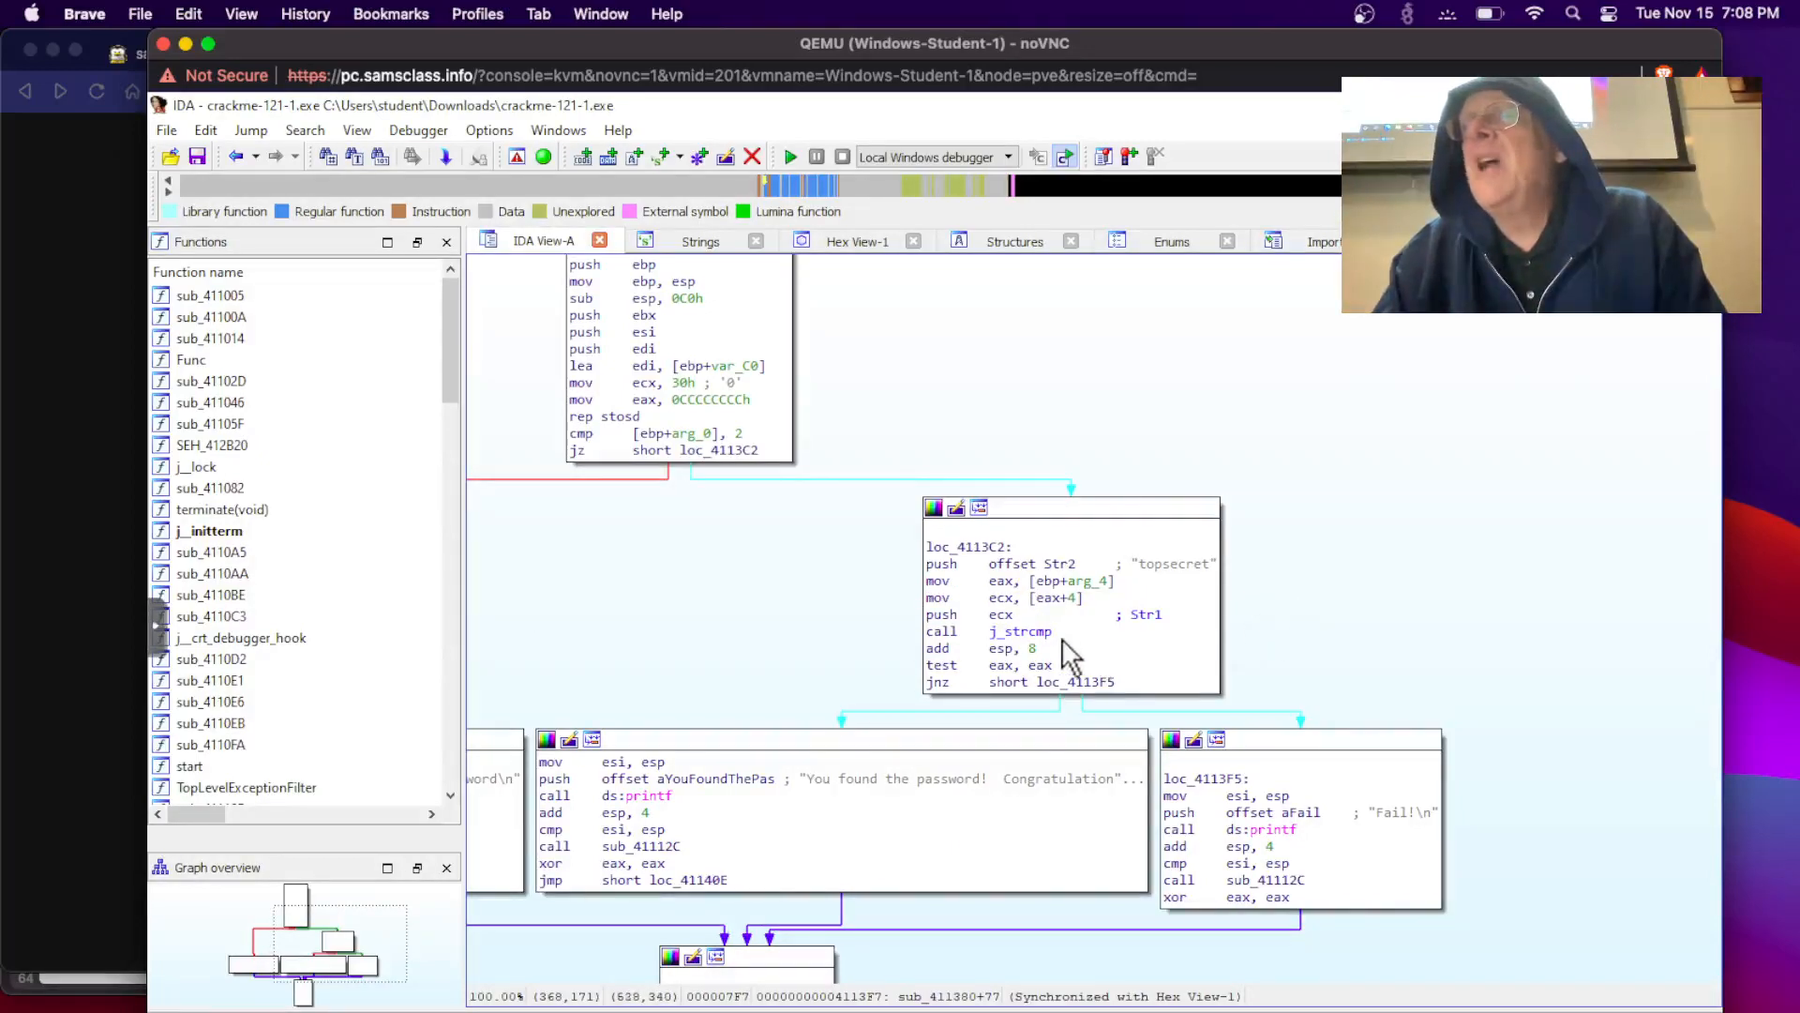
pyautogui.moveTo(1058, 640)
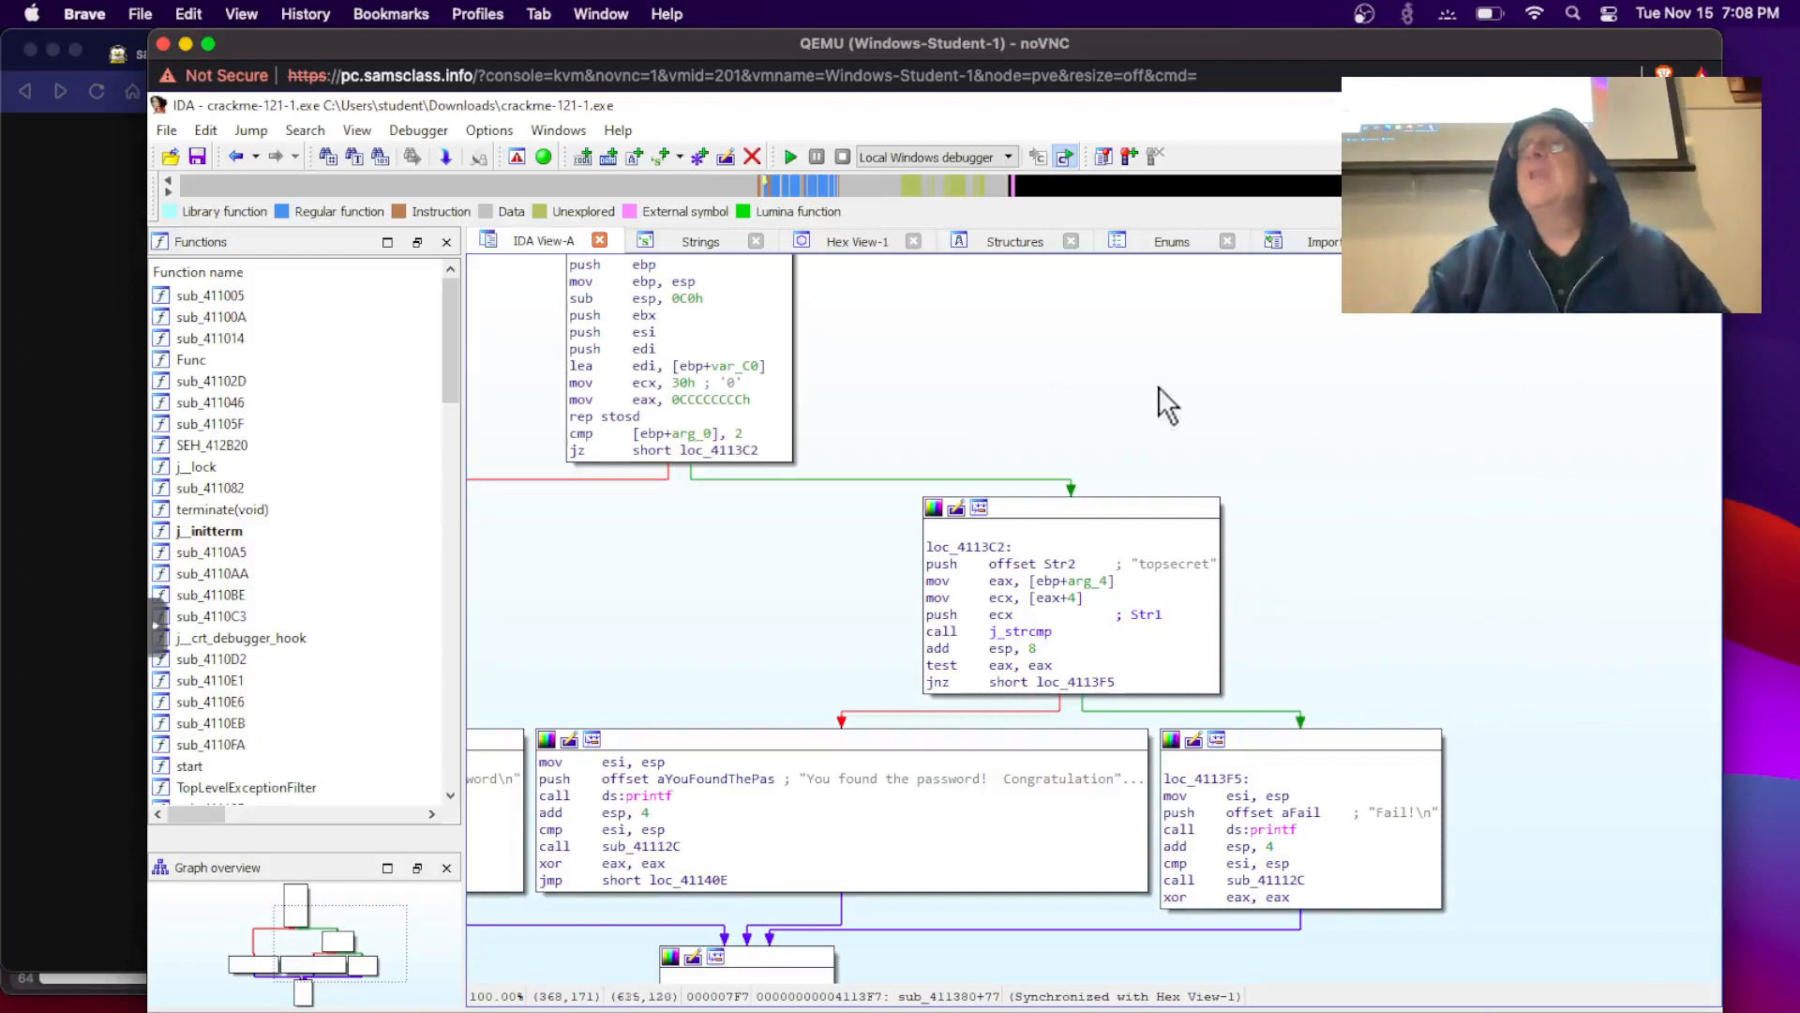
pyautogui.moveTo(1157, 387); pyautogui.dragTo(1347, 656)
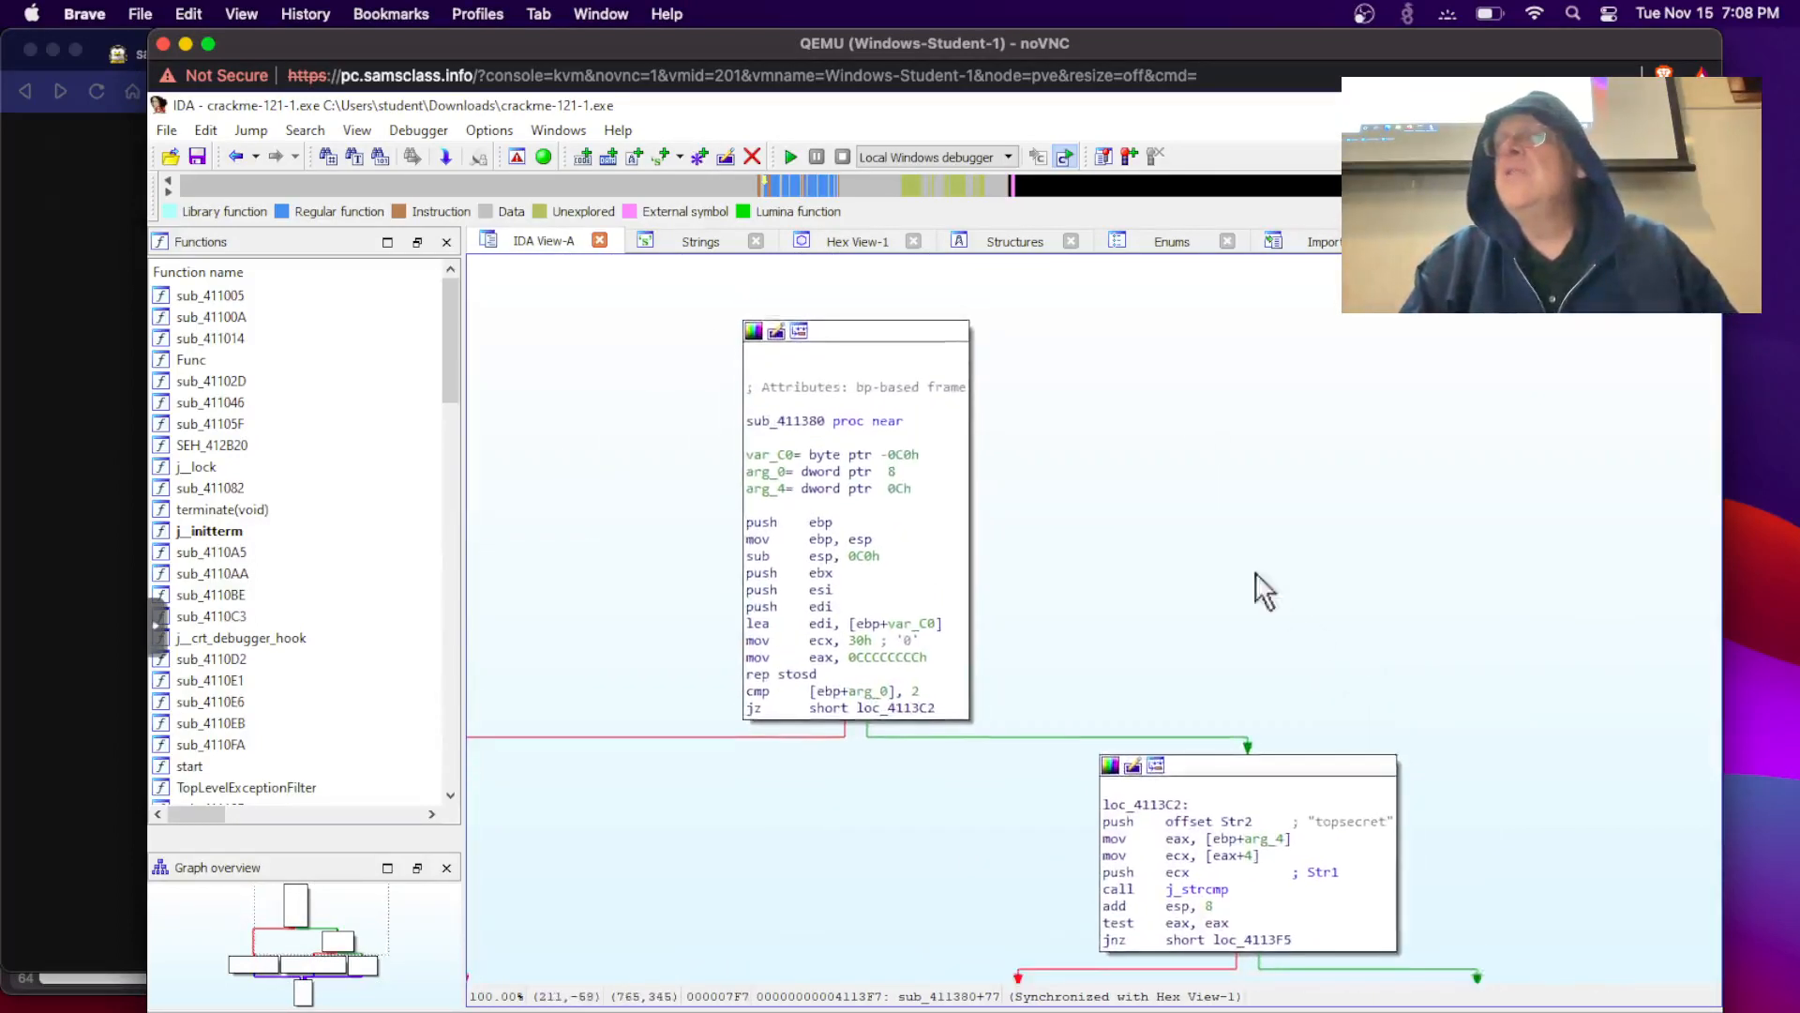
pyautogui.moveTo(1256, 572)
pyautogui.mouseDown()
pyautogui.moveTo(1214, 543)
pyautogui.moveTo(1459, 722)
pyautogui.moveTo(1206, 535)
pyautogui.moveTo(1159, 276)
pyautogui.mouseUp()
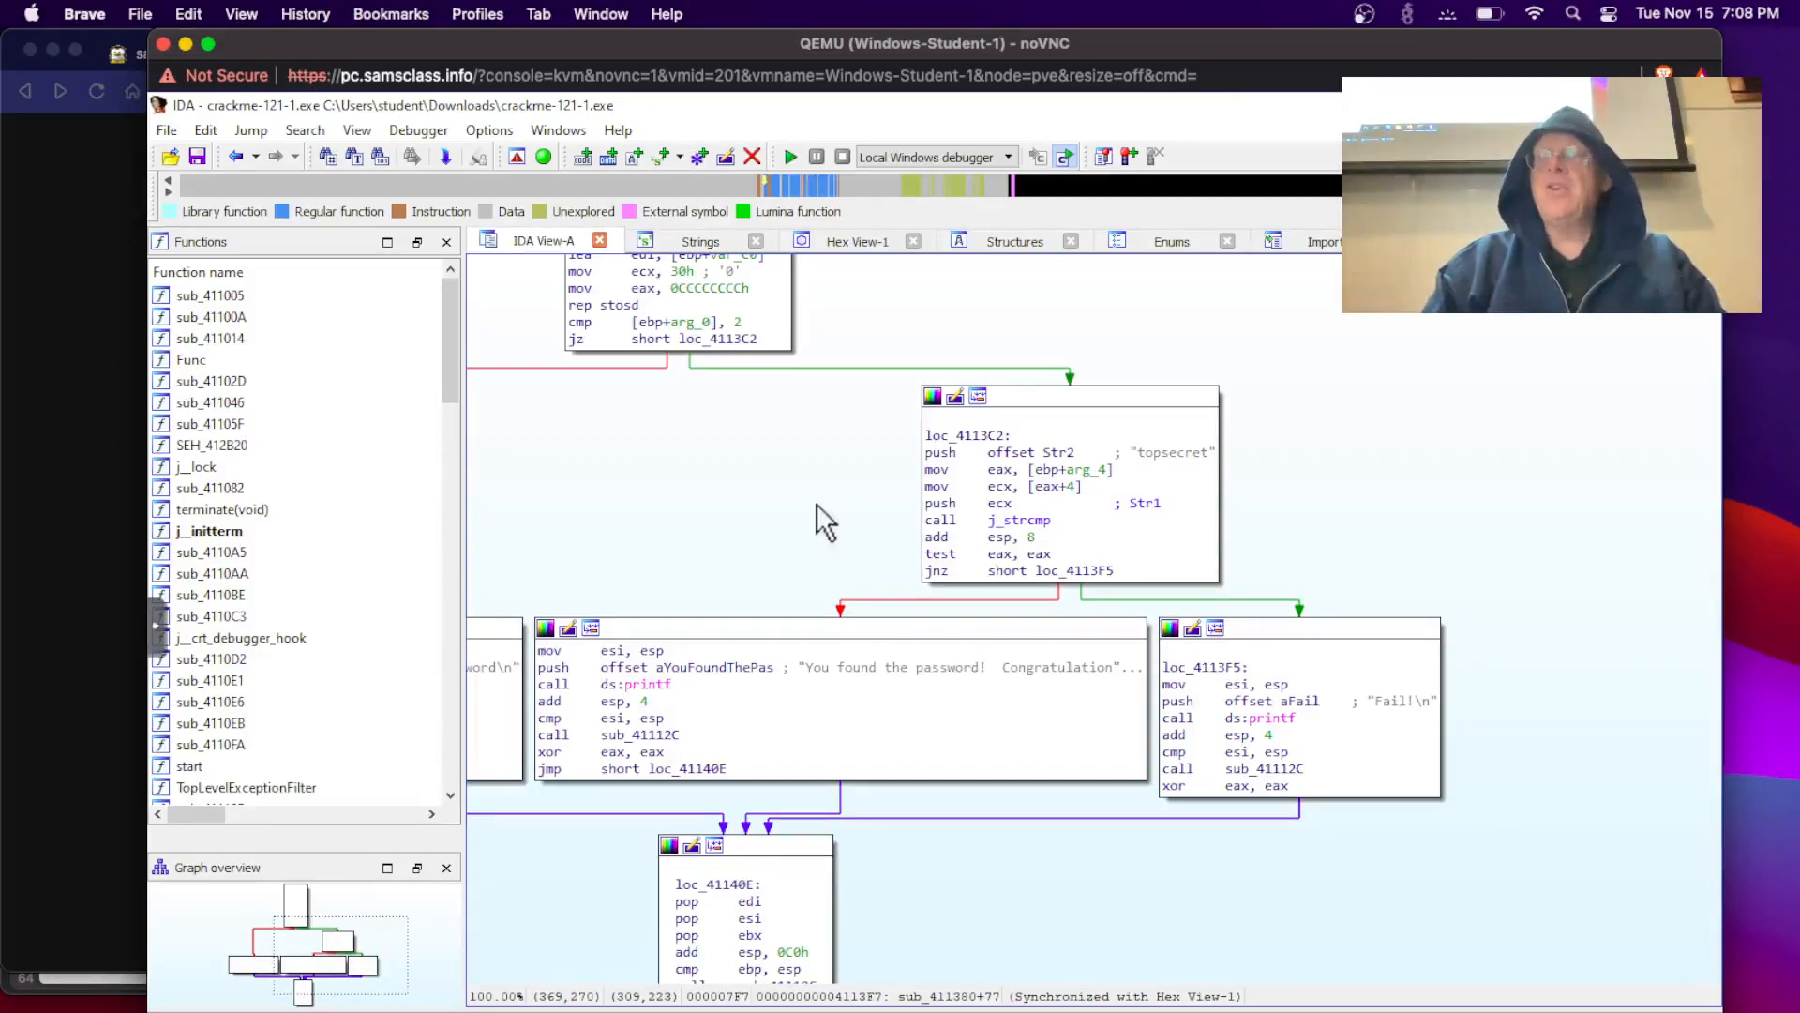
# Step: Return to the PMA 303c project page in Safari and read the crackme-121-1.exe flag section and the challenges that follow it
pyautogui.click(77, 430)
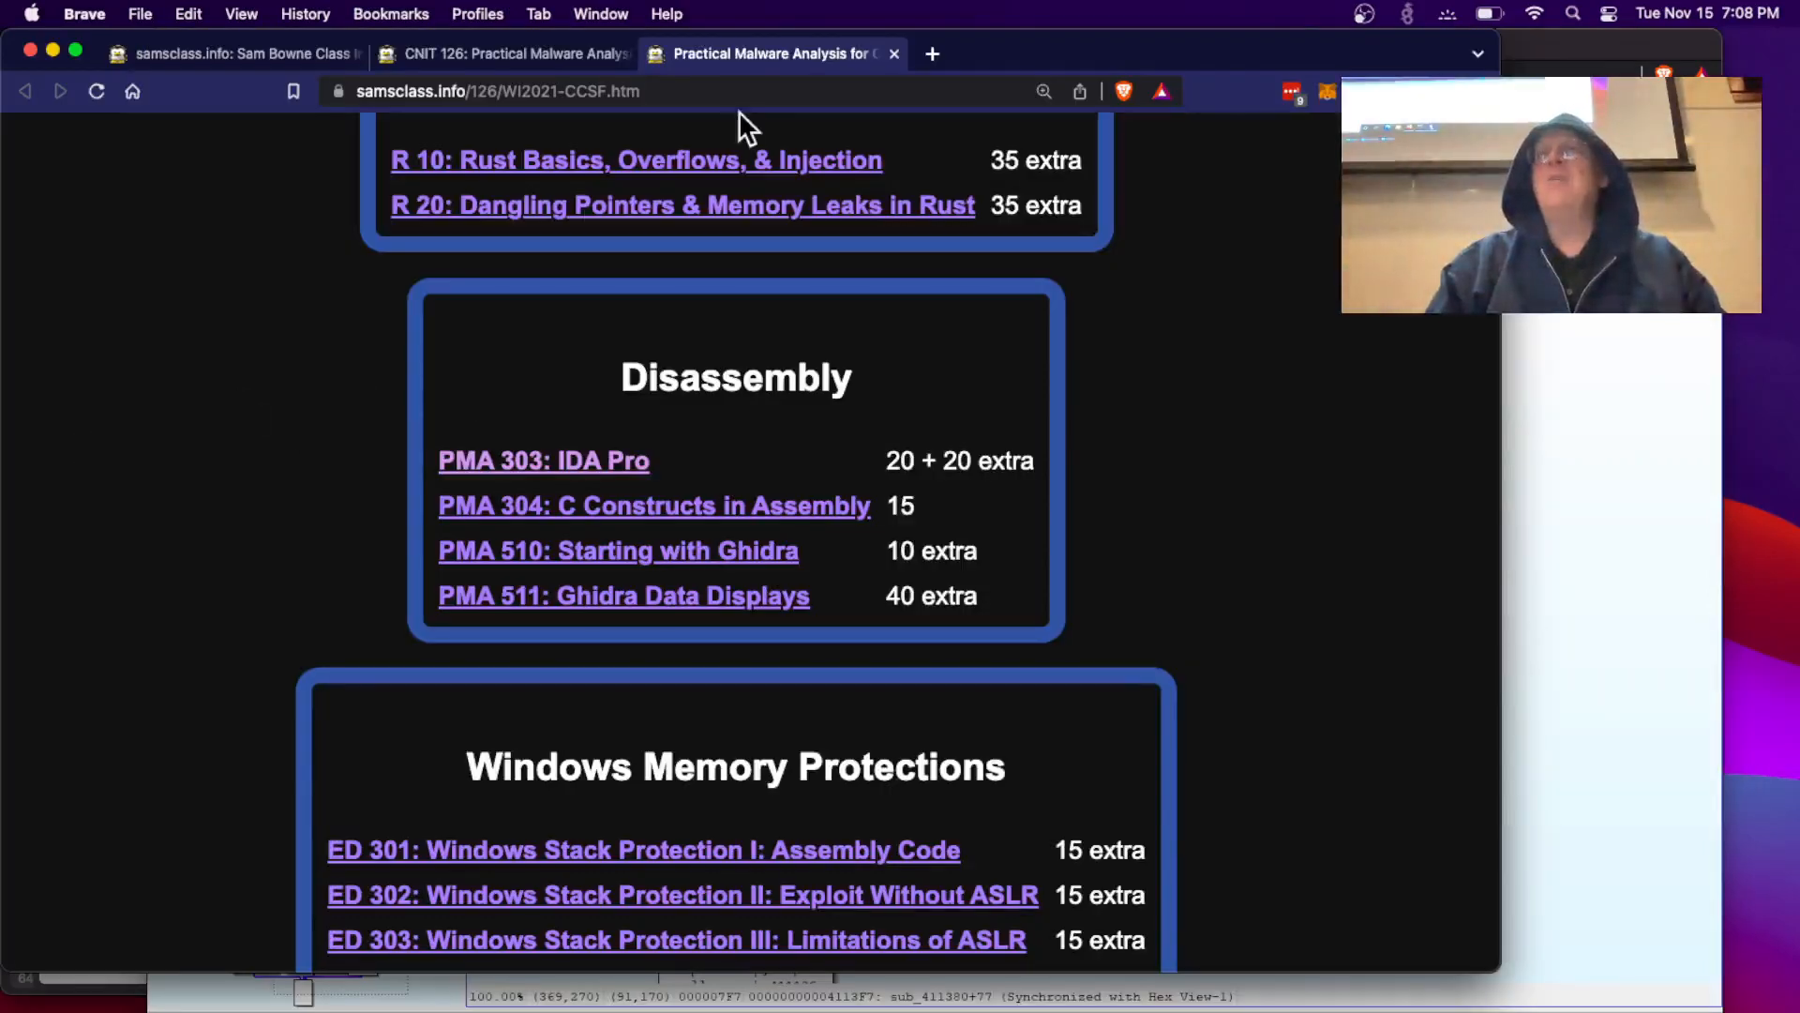
pyautogui.scroll(-1, 566, 319)
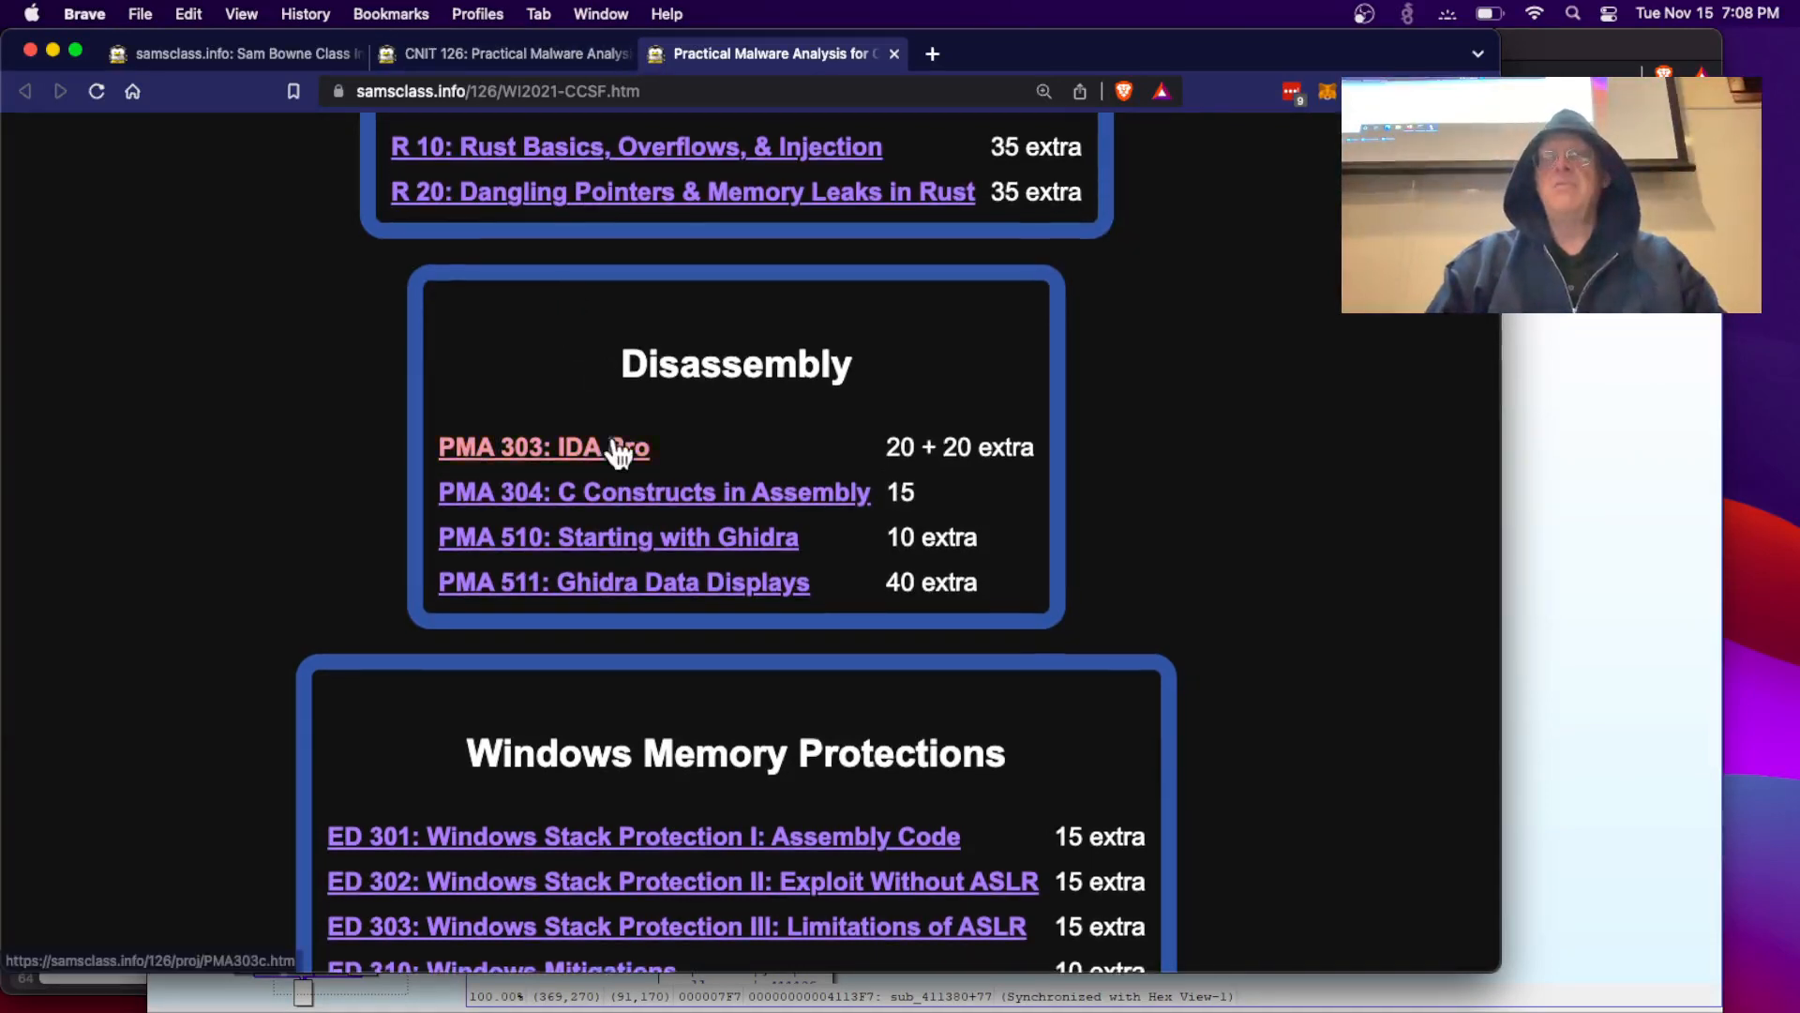
pyautogui.click(619, 450)
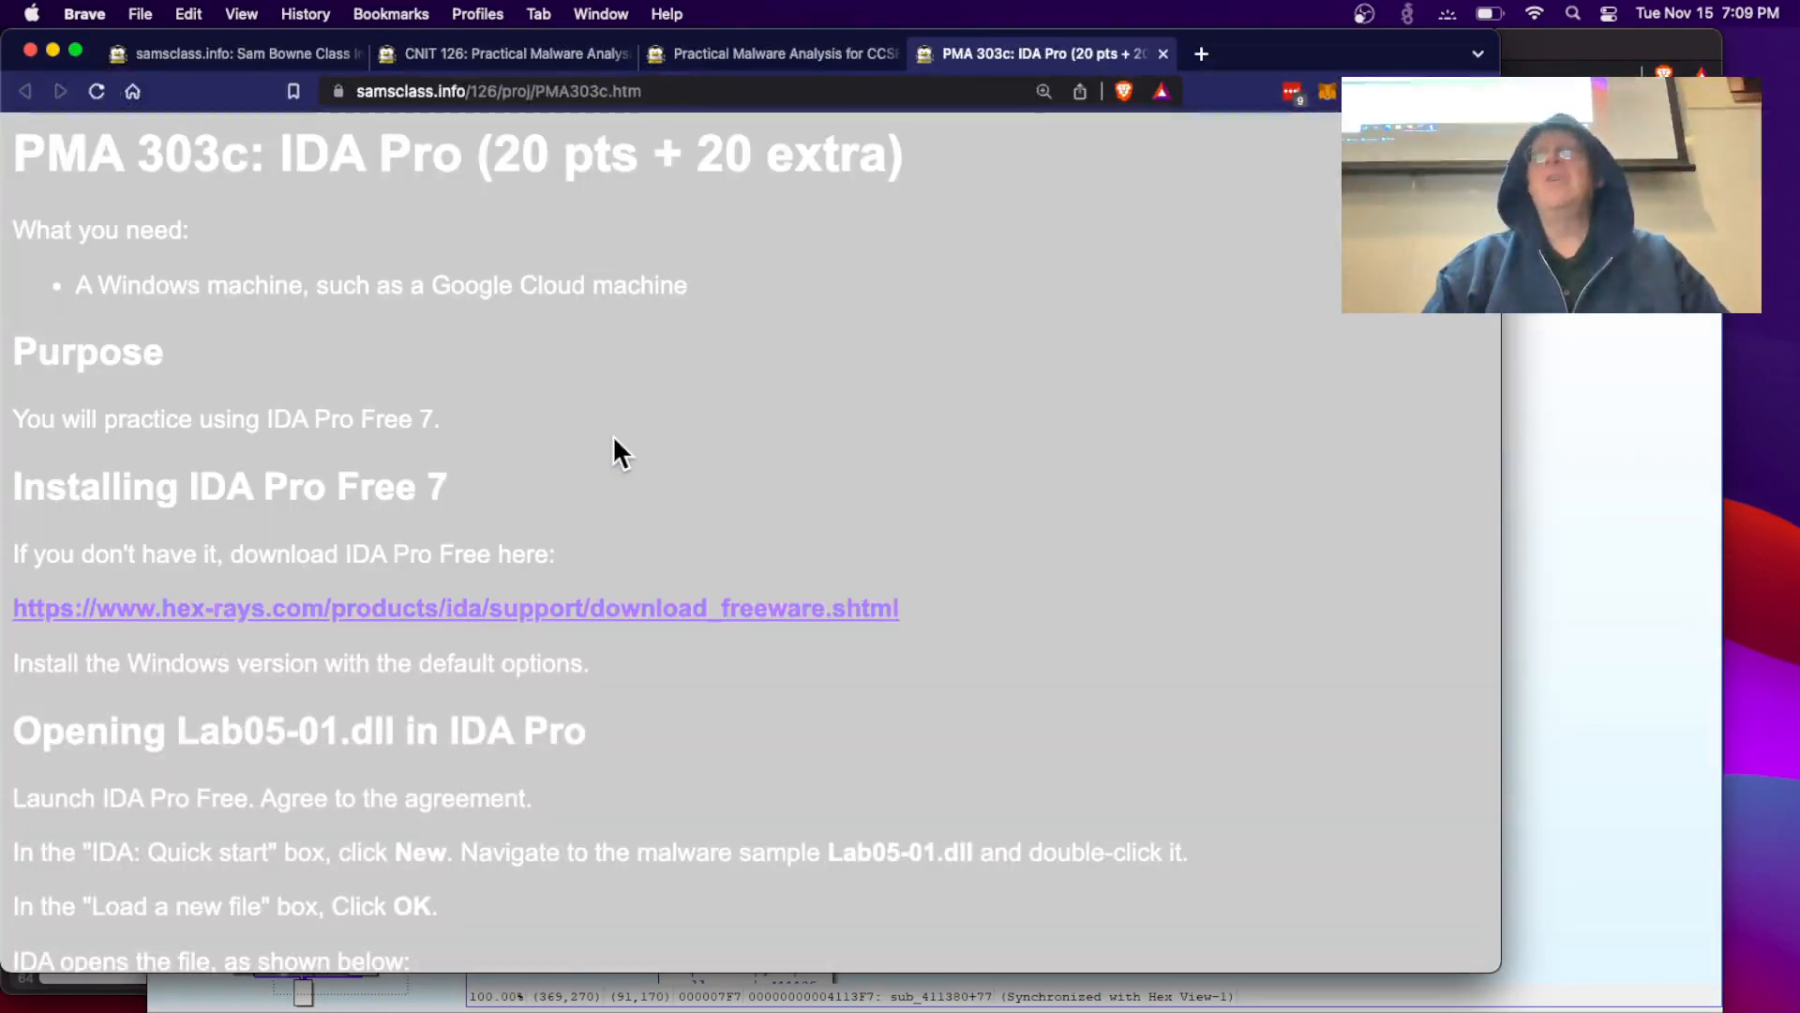
pyautogui.press('super+Tab')
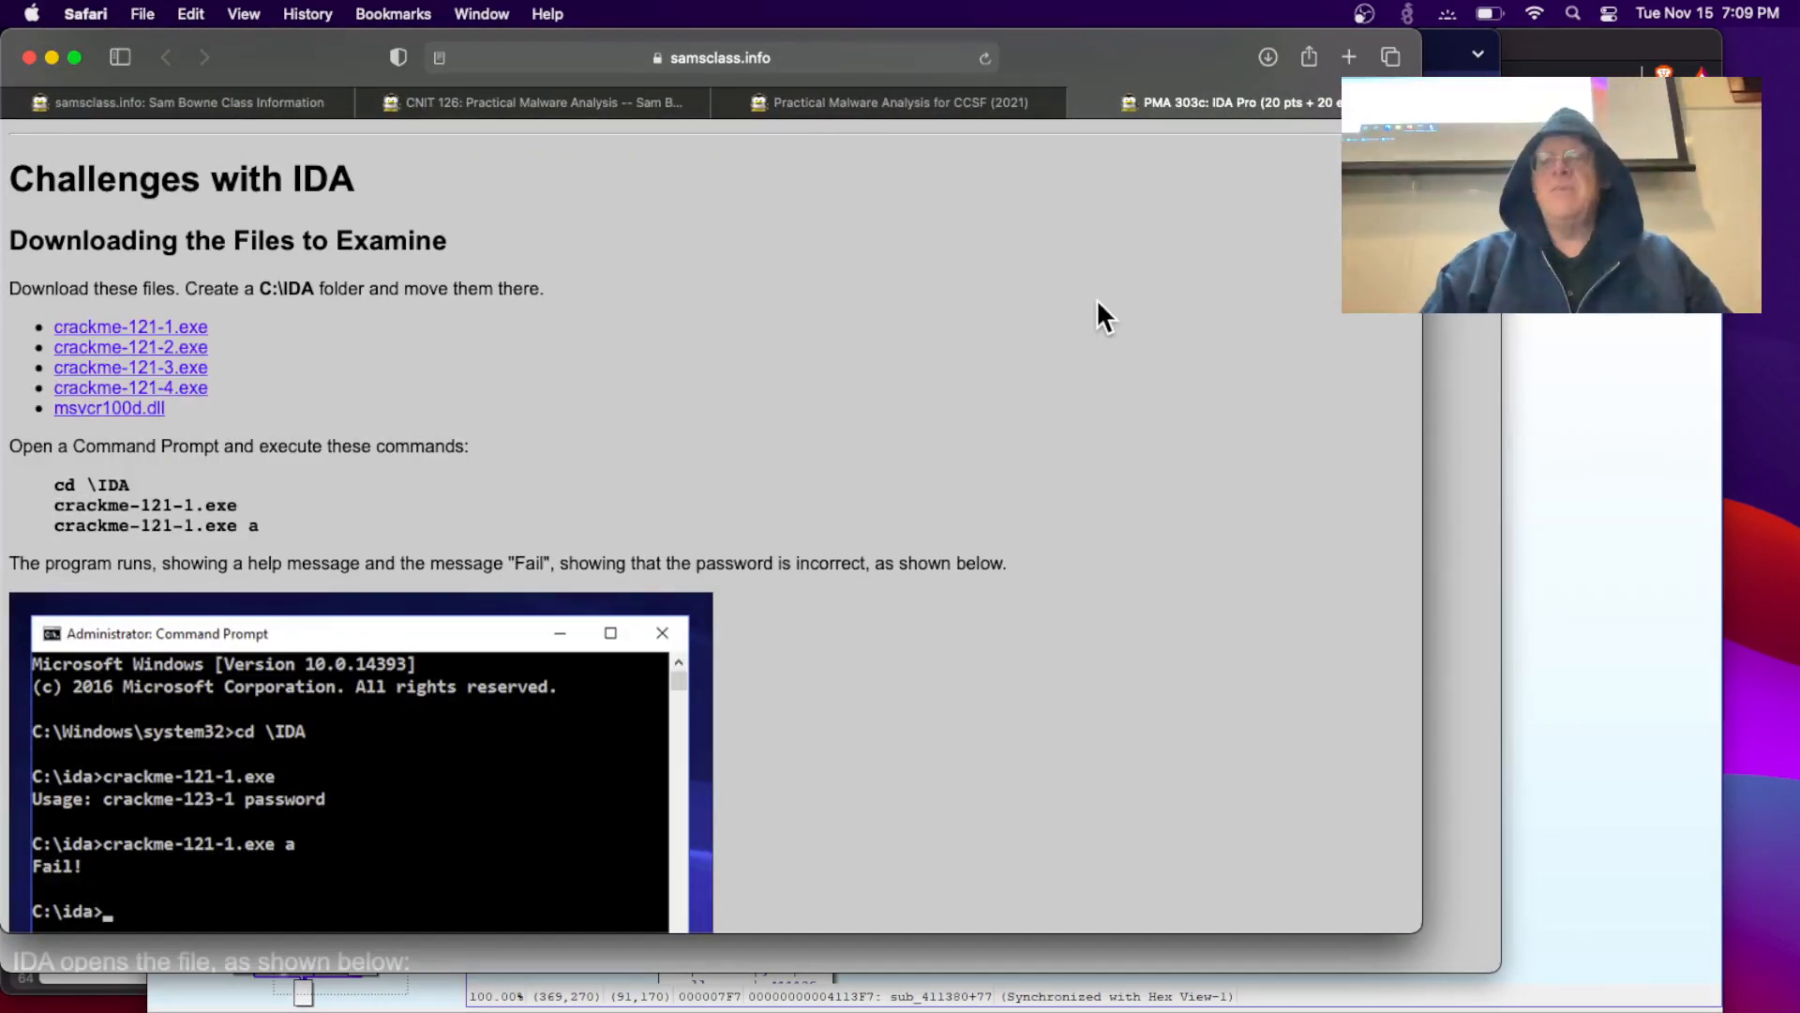
pyautogui.scroll(-20, 1095, 298)
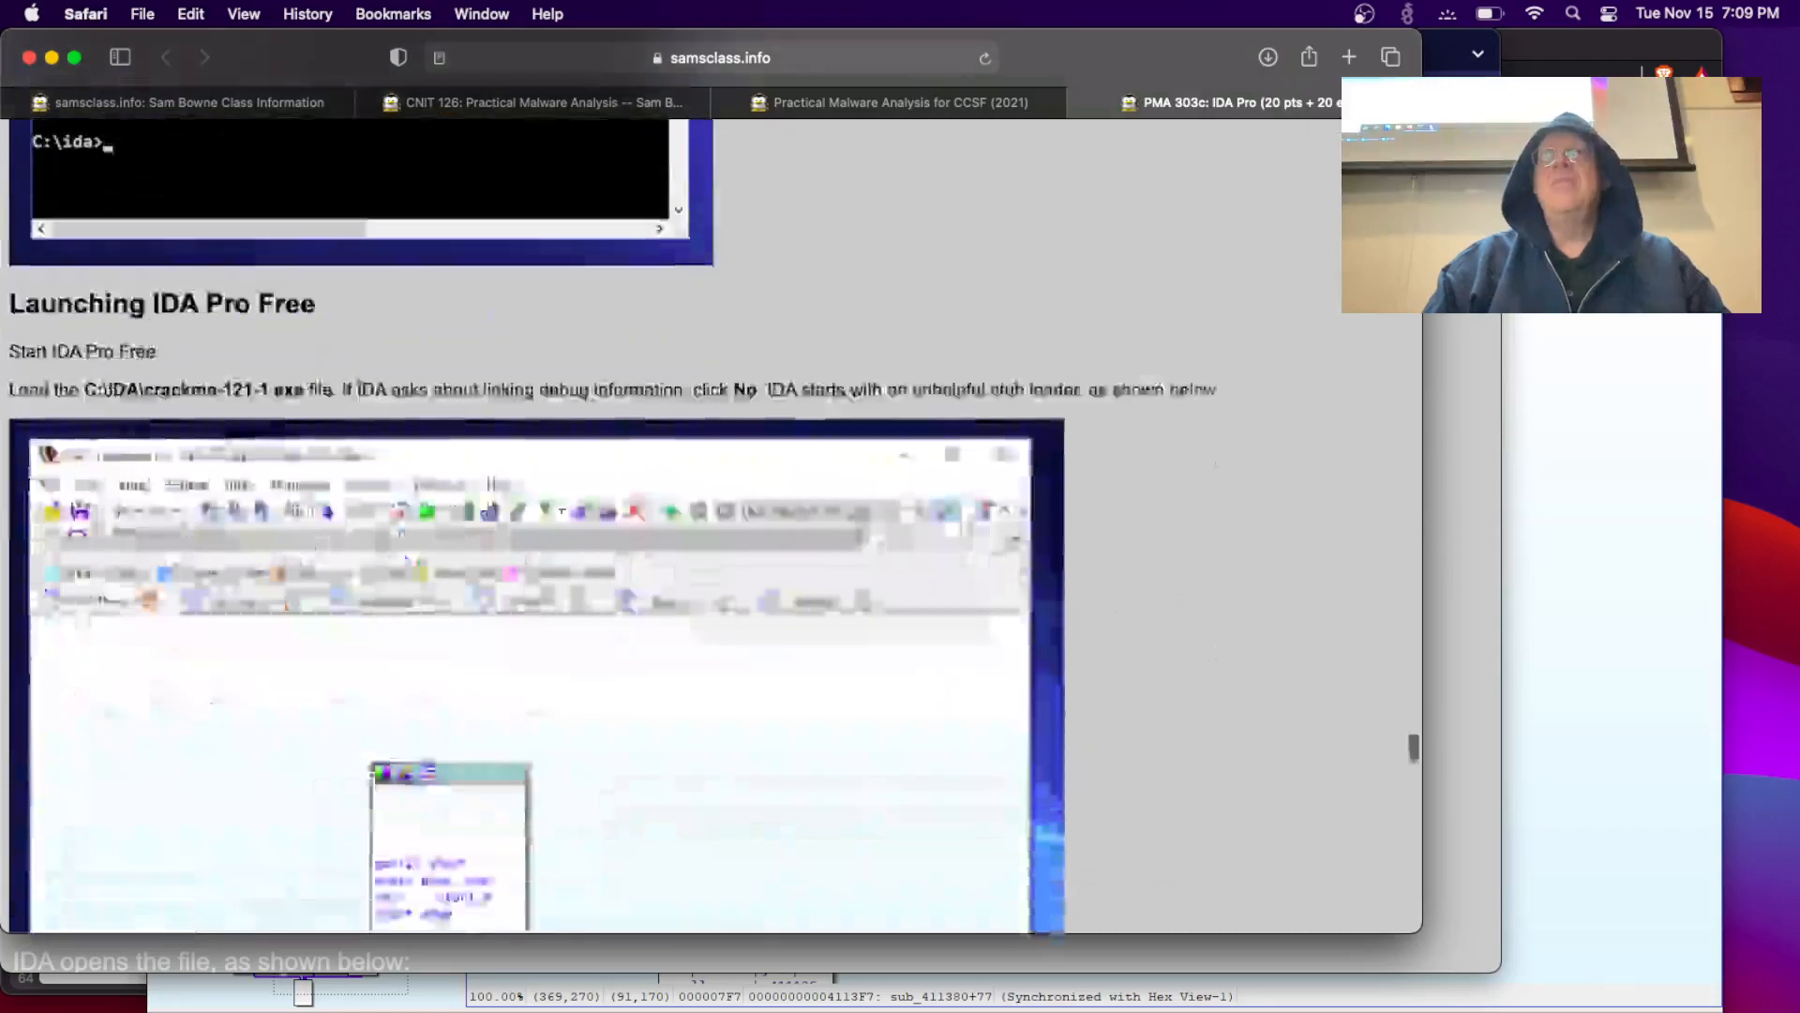
pyautogui.scroll(-8, 609, 525)
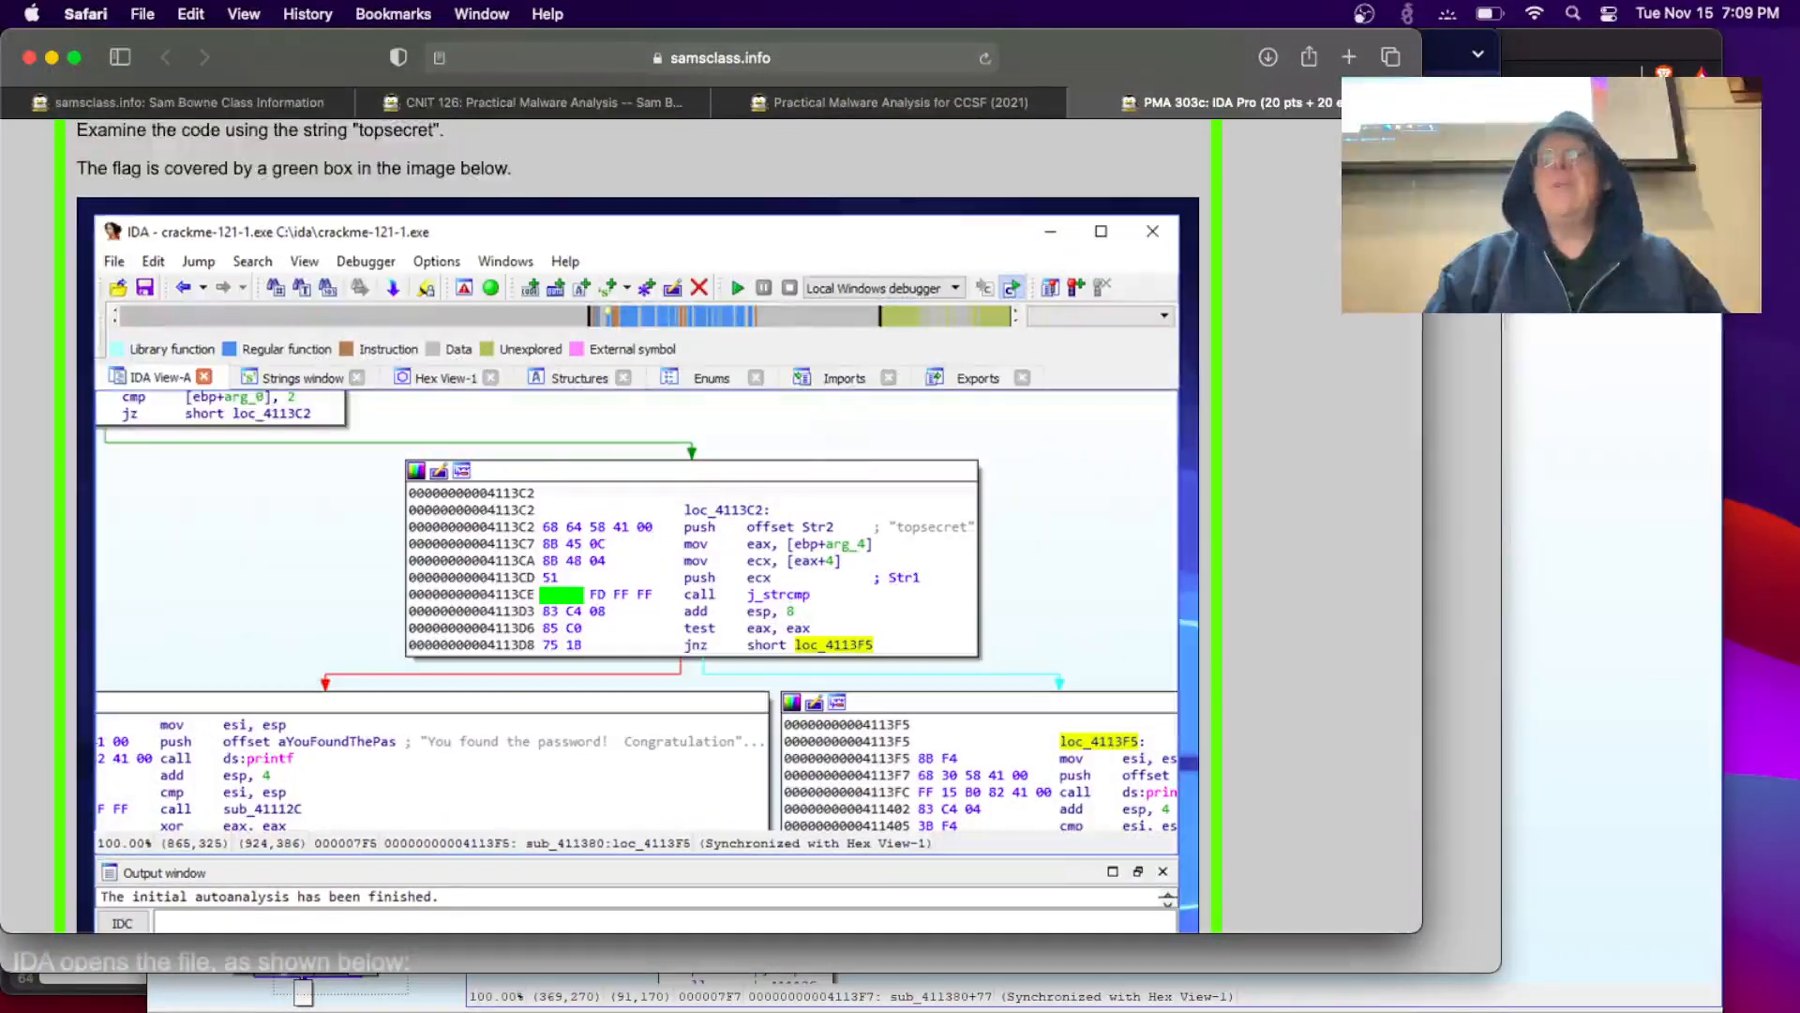
pyautogui.scroll(-10, 609, 525)
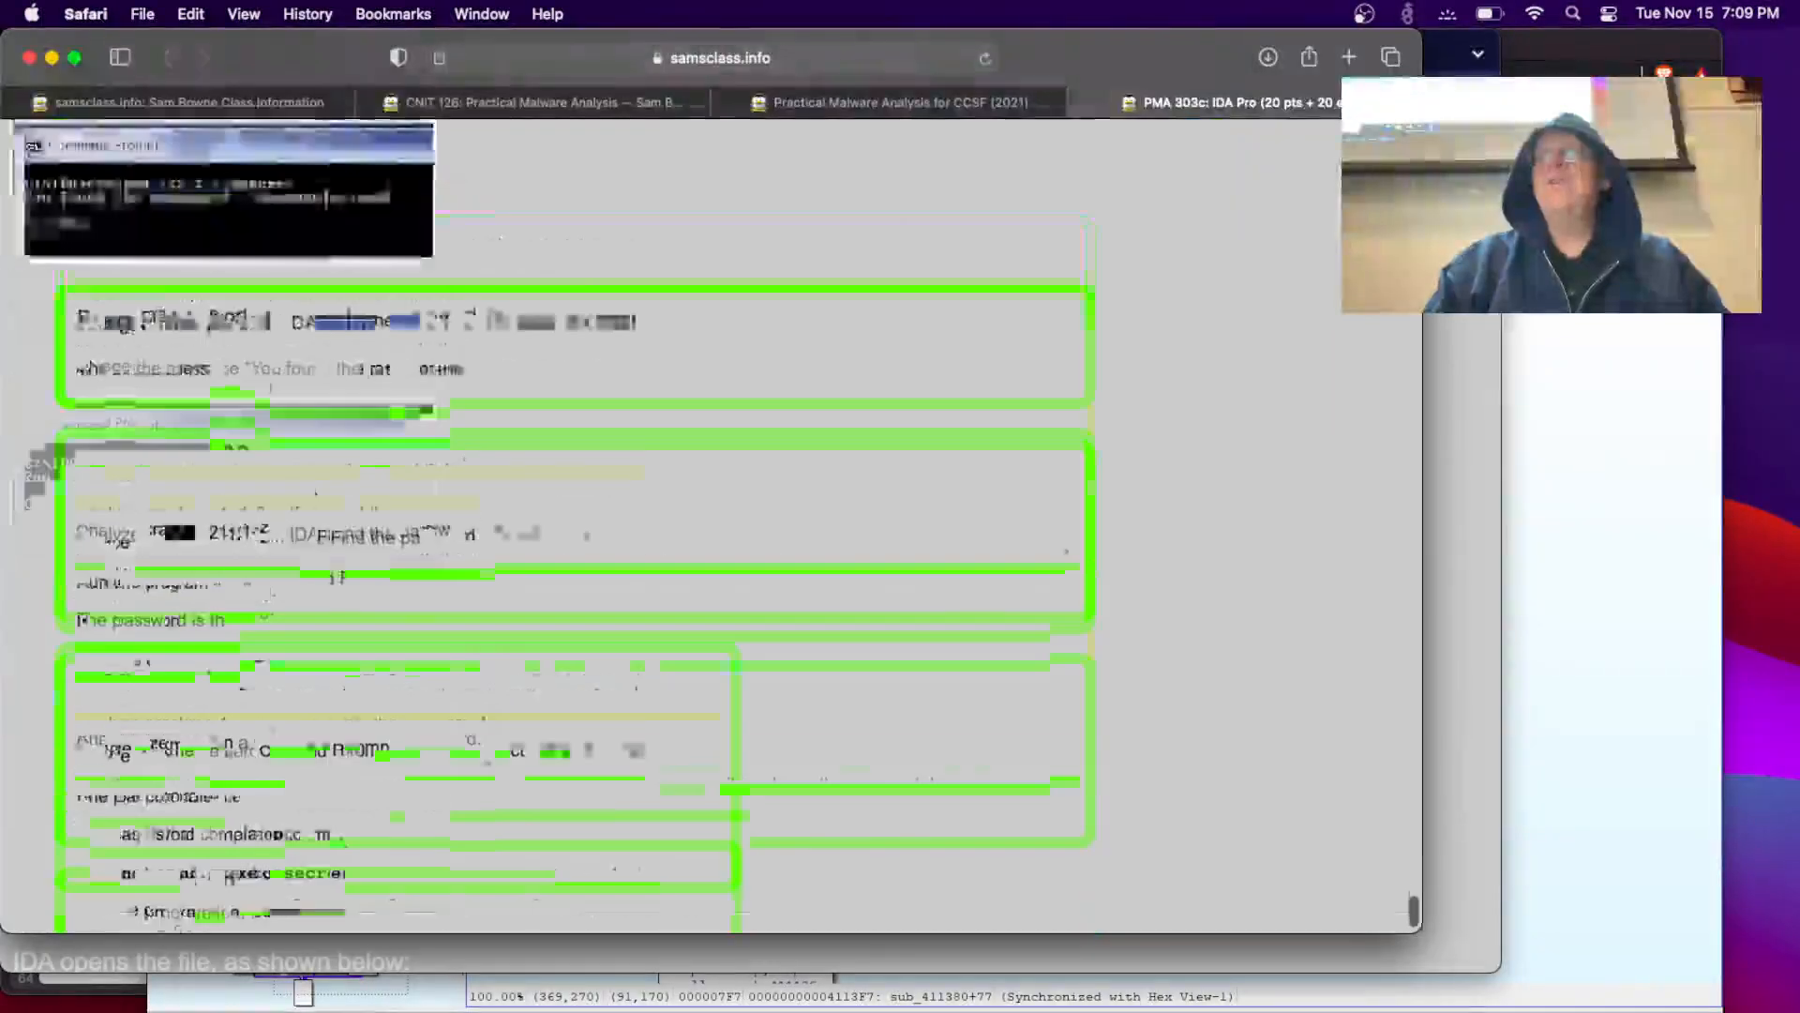